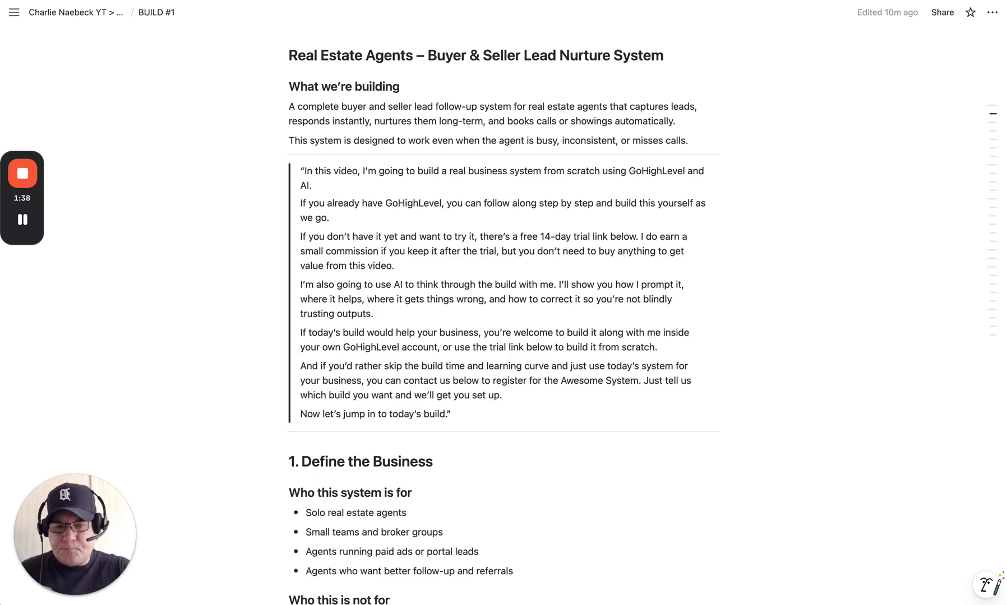
Step: Scroll the BUILD #1 page down to the Business flow prompt under section 2
{"action": "scroll", "coordinate": [831, 365], "scroll_direction": "down", "scroll_amount": 5}
{"action": "scroll", "coordinate": [832, 366], "scroll_direction": "down", "scroll_amount": 6}
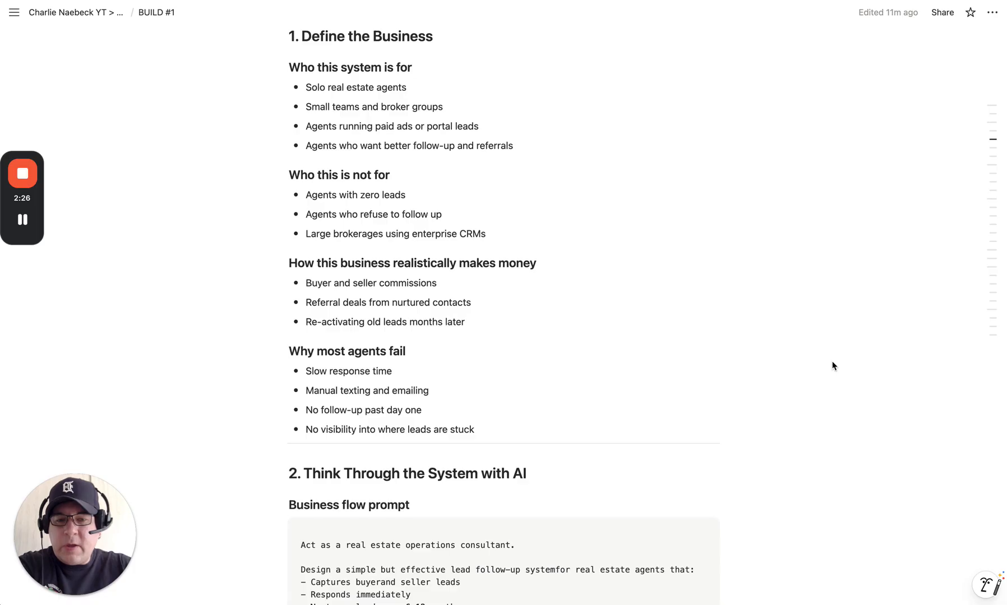
{"action": "scroll", "coordinate": [832, 366], "scroll_direction": "down", "scroll_amount": 5}
{"action": "scroll", "coordinate": [832, 366], "scroll_direction": "down", "scroll_amount": 3}
{"action": "scroll", "coordinate": [832, 366], "scroll_direction": "up", "scroll_amount": 3}
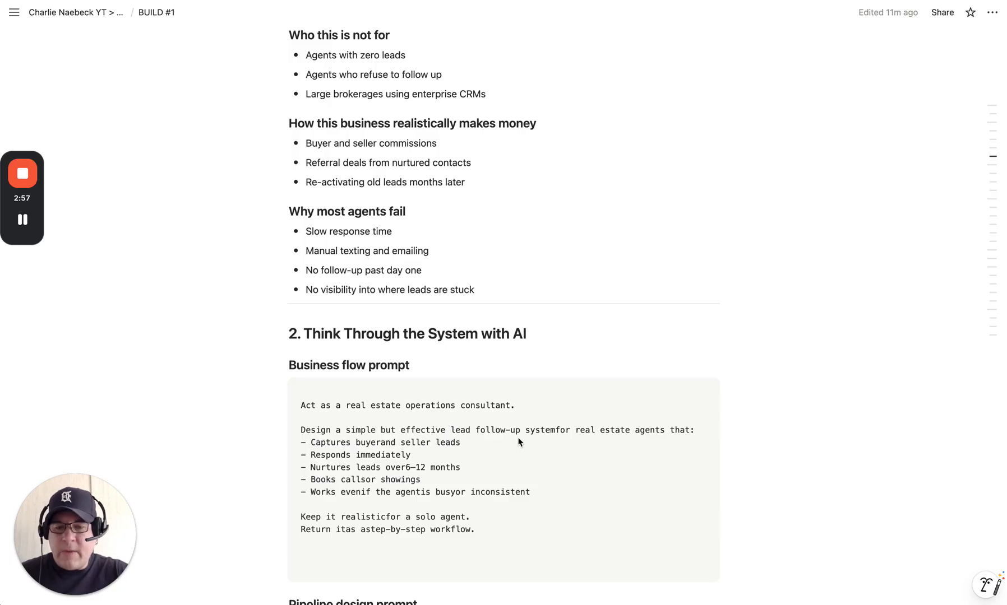
Step: Add missing spaces in the prompt (buyer and, busy or, a step-by-step), then select the whole prompt
{"action": "left_click", "coordinate": [558, 430]}
{"action": "left_click", "coordinate": [558, 430]}
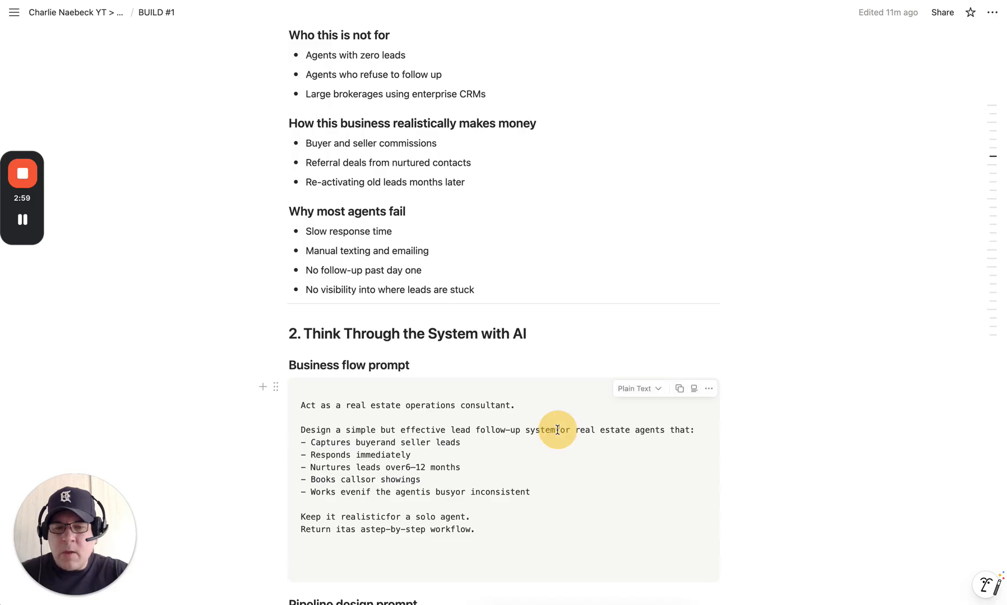
{"action": "left_click", "coordinate": [558, 430]}
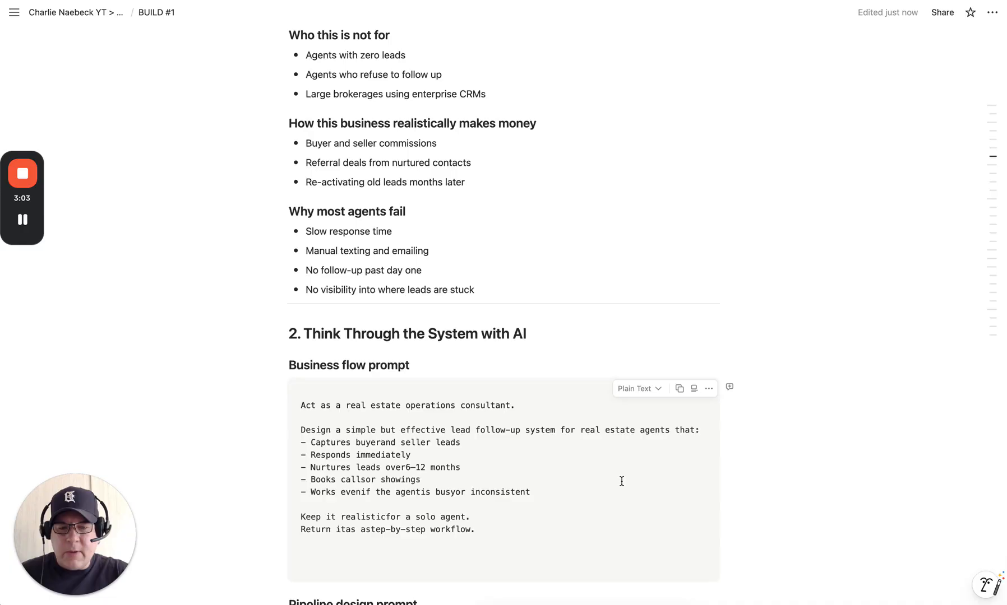
{"action": "left_click", "coordinate": [381, 443]}
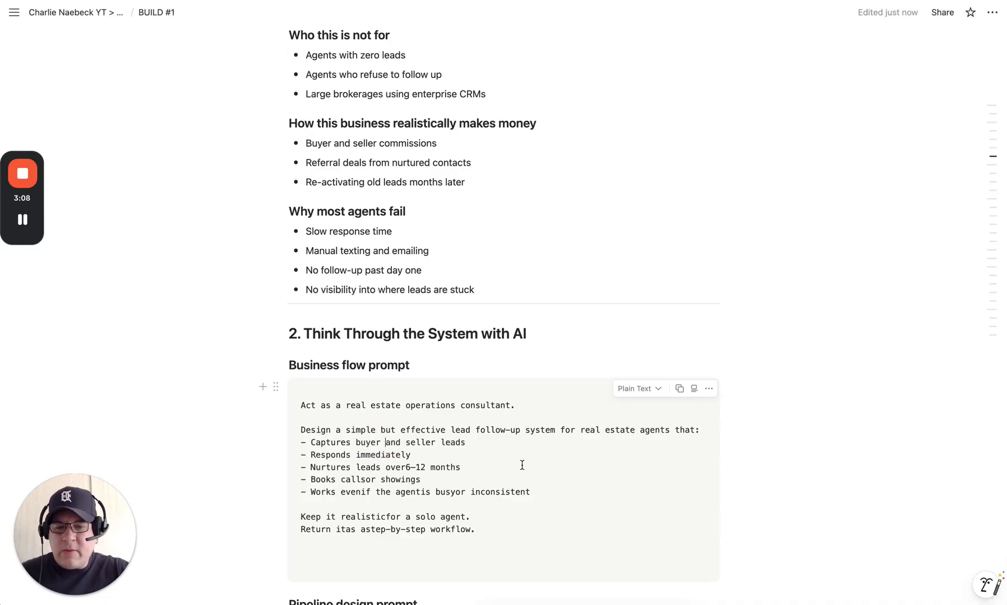
{"action": "left_click", "coordinate": [406, 466]}
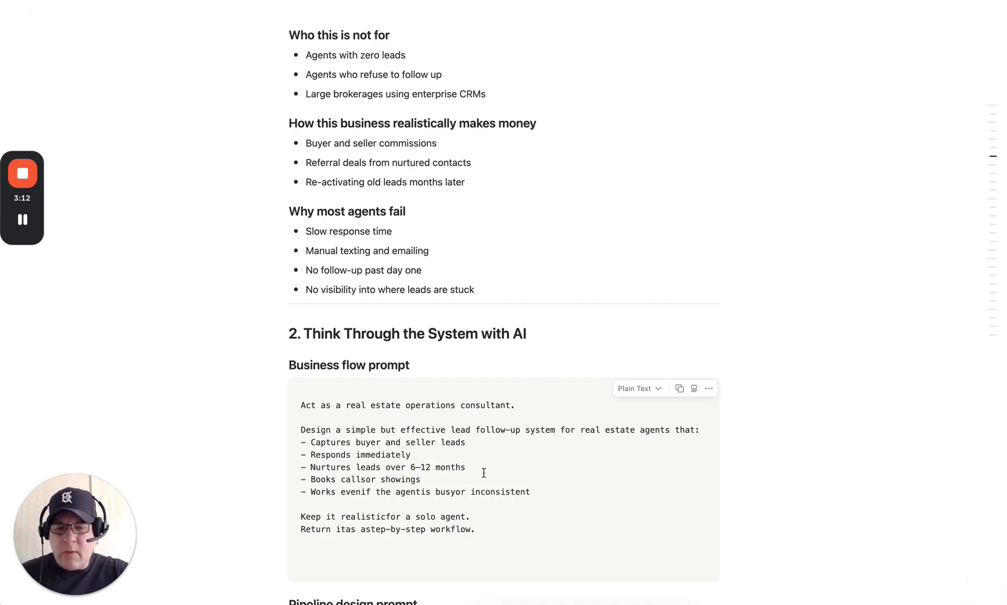
{"action": "left_click", "coordinate": [456, 491]}
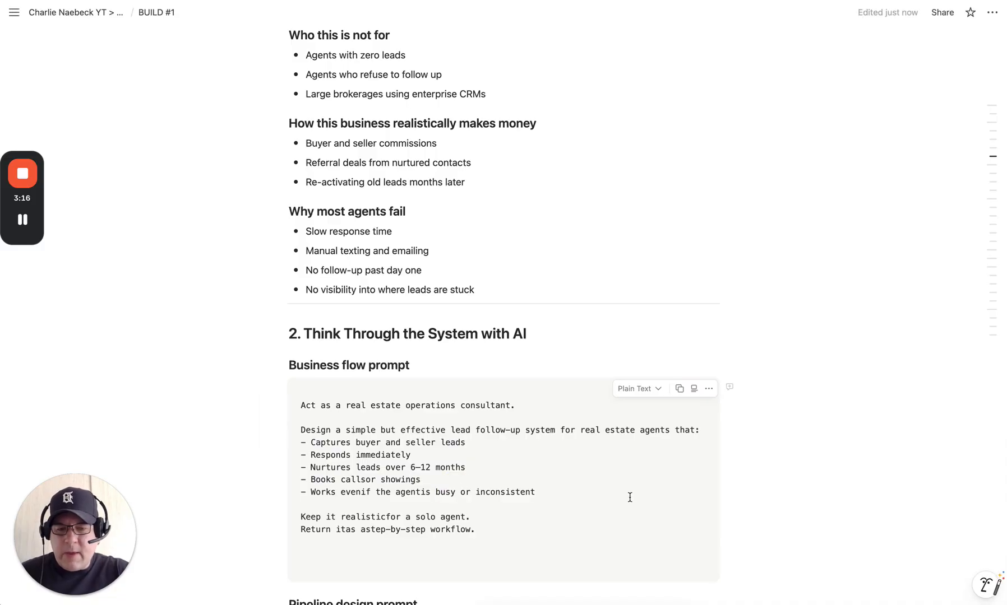
{"action": "left_click", "coordinate": [386, 516]}
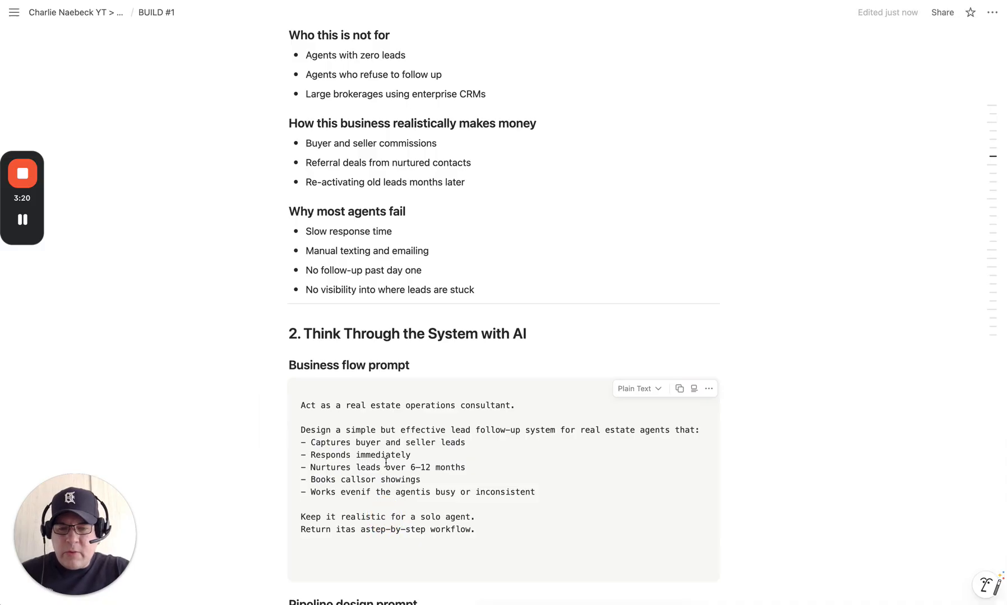
{"action": "left_click", "coordinate": [345, 530]}
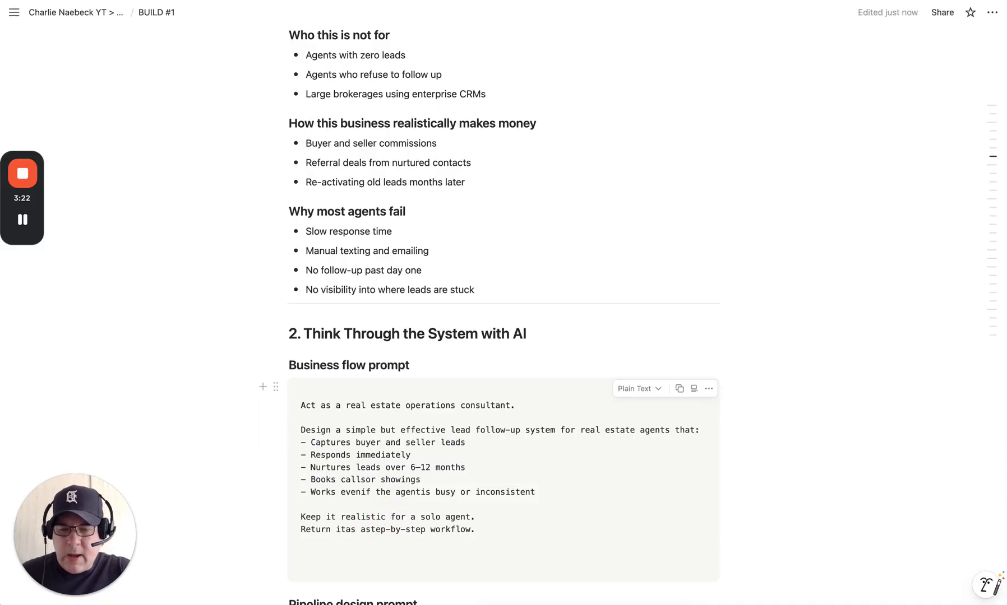
{"action": "left_click", "coordinate": [372, 529]}
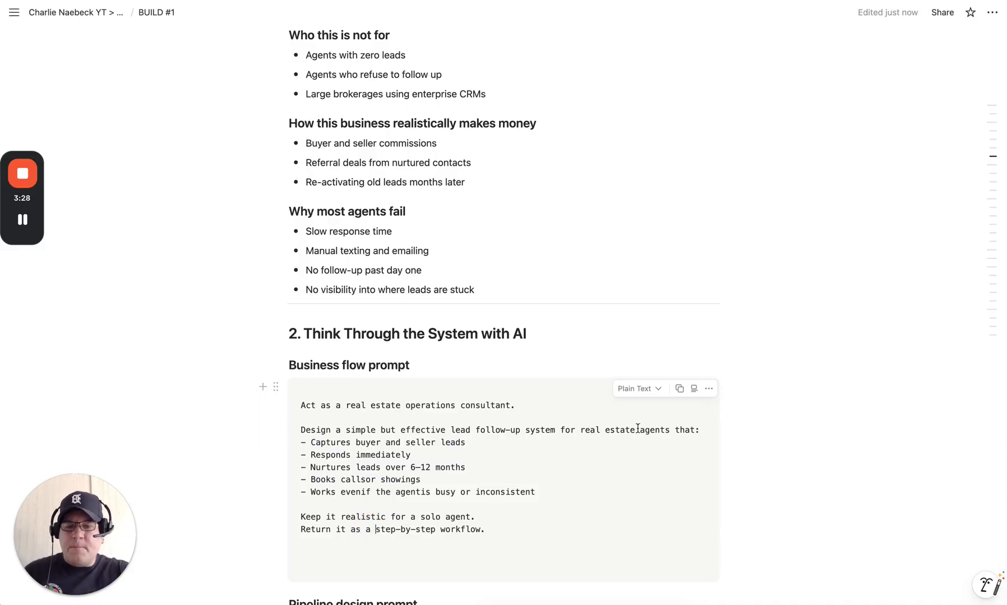
{"action": "left_click_drag", "start_coordinate": [490, 532], "coordinate": [306, 408]}
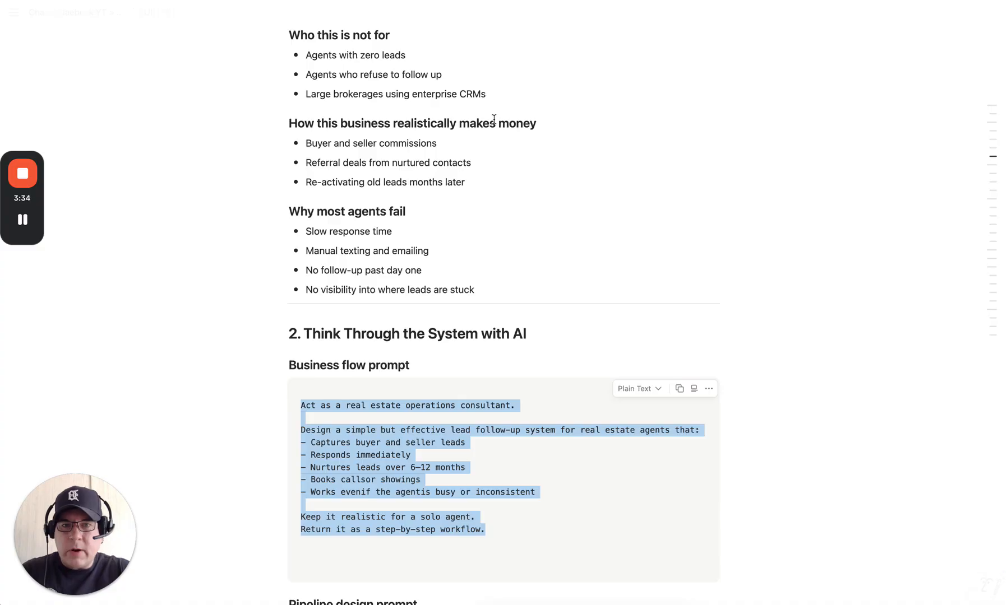
Step: Paste the Business flow prompt into ChatGPT's Ask anything box and send it
{"action": "key", "text": "ctrl+Tab"}
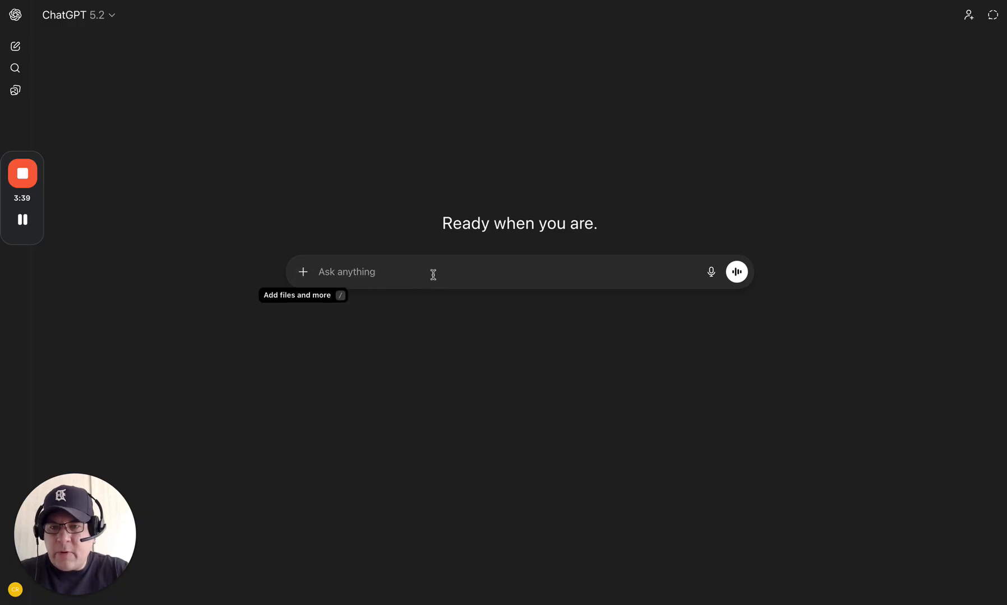
{"action": "left_click", "coordinate": [390, 277]}
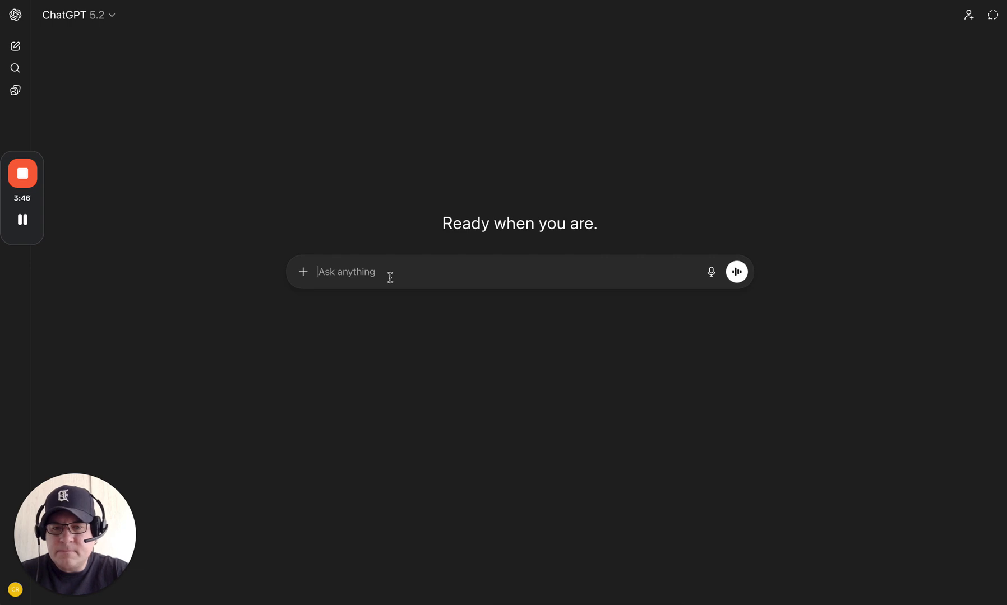
{"action": "type", "text": "Act as a real estate operations consultant.  Design a simple but effective lead follow-up system for real estate agents that: - Captures buyer and seller leads - Responds immediately - Nurtures leads over 6–12 months - Books callsor showings - Works evenif the agentis busy or inconsistent  Keep it realistic for a solo agent. Return it as a step-by-step workflow."}
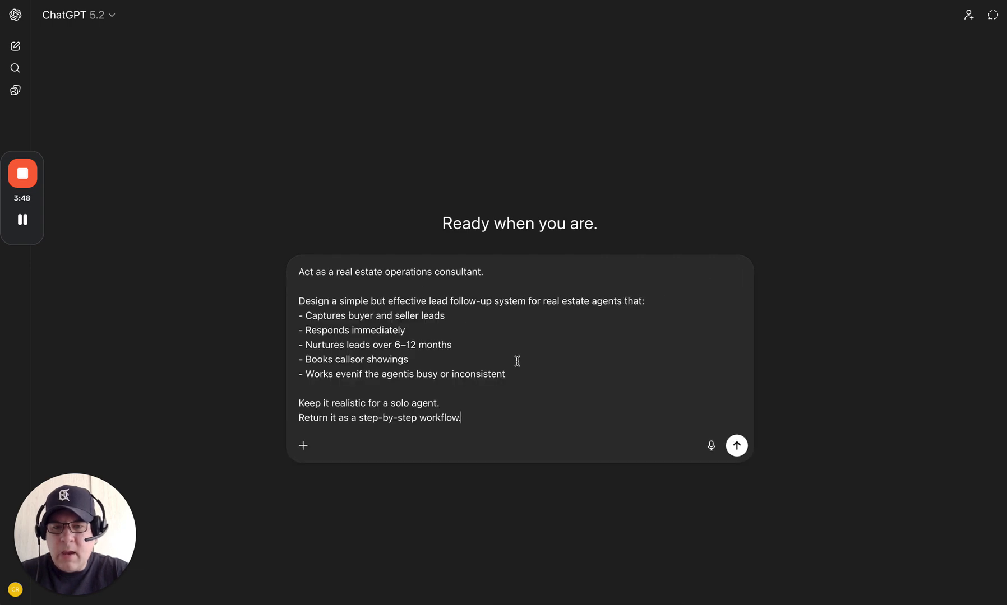
{"action": "left_click", "coordinate": [736, 447]}
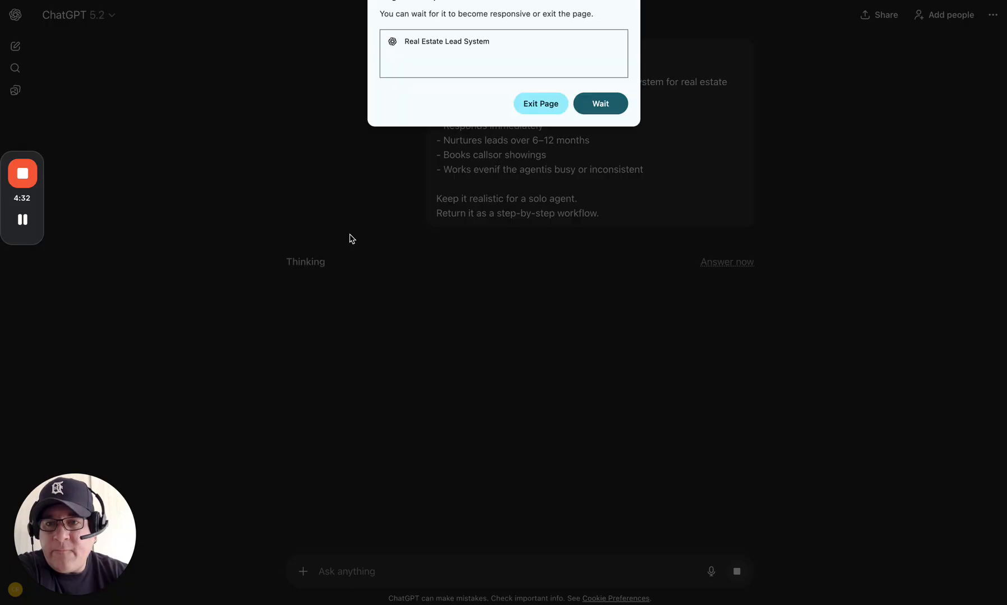
Step: Keep waiting through Page Unresponsive alerts while ChatGPT writes the solo-agent workflow reply
{"action": "left_click", "coordinate": [604, 104]}
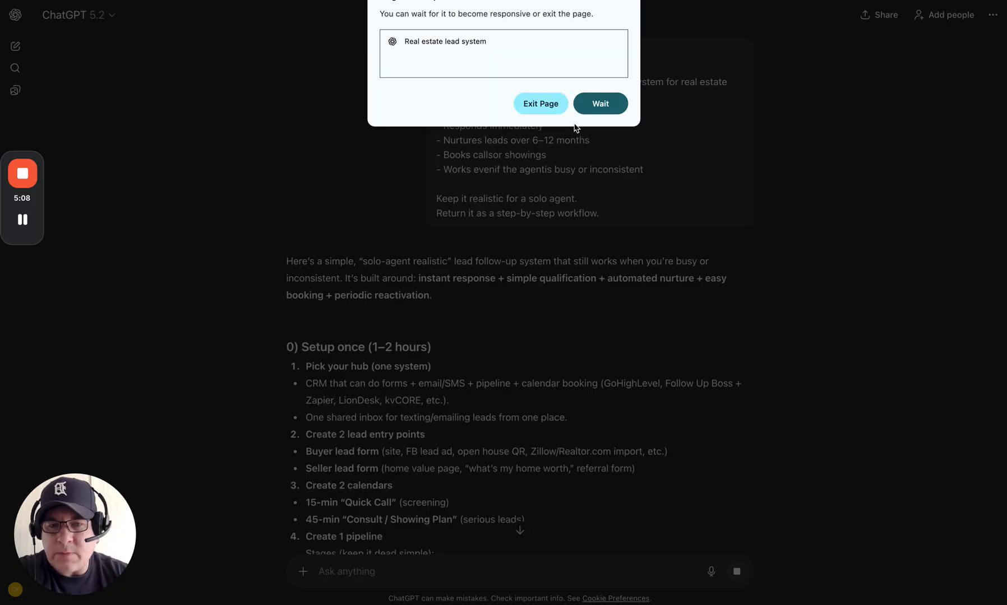
{"action": "left_click", "coordinate": [601, 103]}
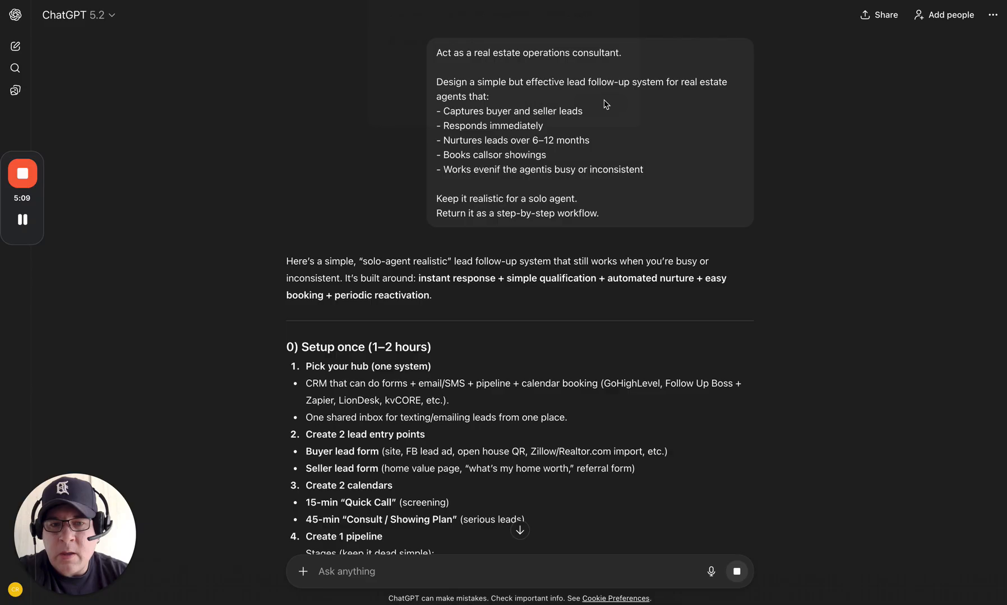
{"action": "scroll", "coordinate": [729, 341], "scroll_direction": "down", "scroll_amount": 2}
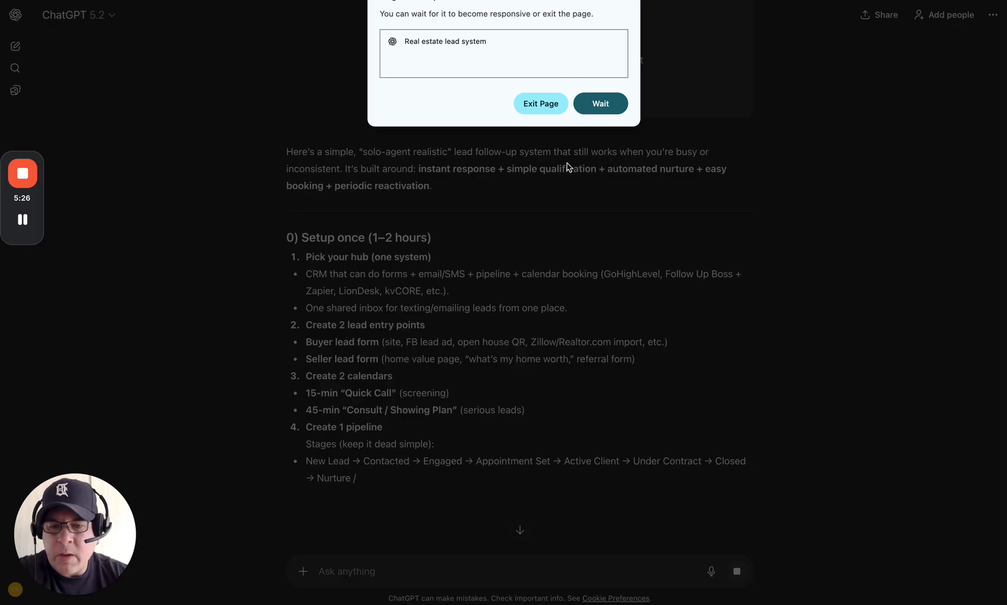
{"action": "left_click", "coordinate": [609, 108]}
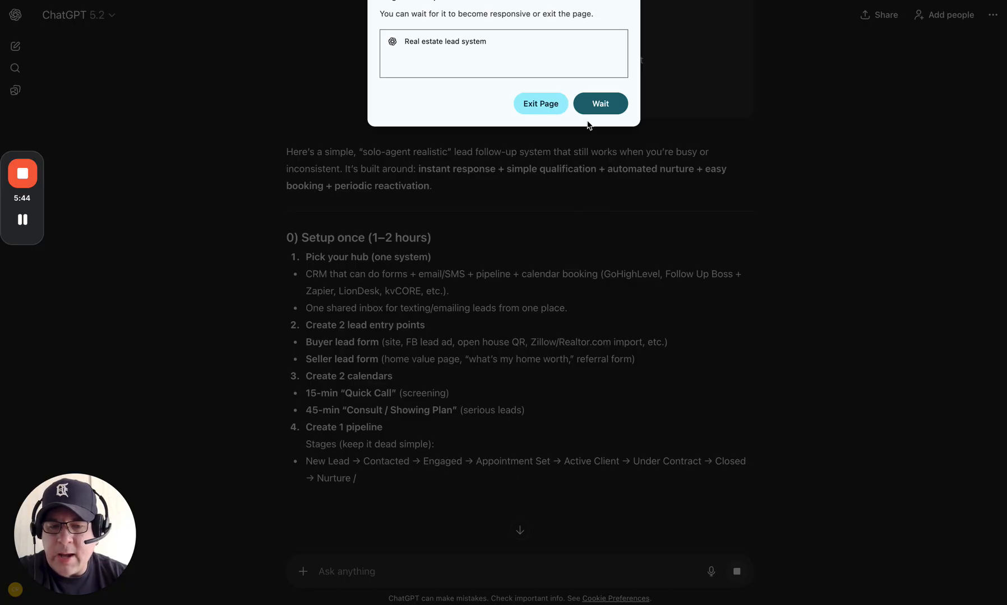
{"action": "left_click", "coordinate": [600, 105]}
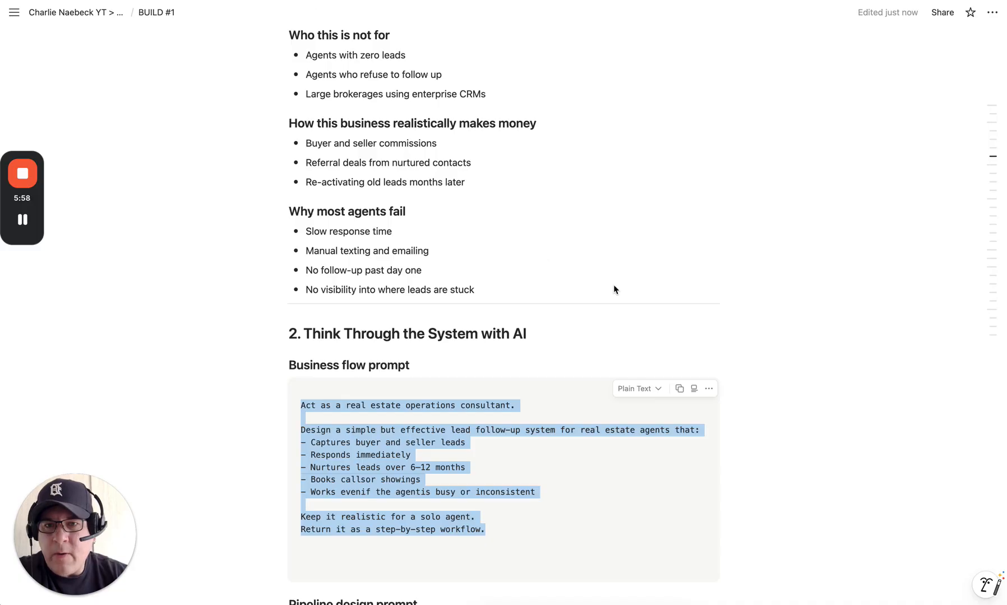
Step: Scroll through the Pipeline design and Follow-up logic prompts, then switch to the GoHighLevel dashboard
{"action": "scroll", "coordinate": [614, 285], "scroll_direction": "down", "scroll_amount": 3}
{"action": "scroll", "coordinate": [614, 285], "scroll_direction": "down", "scroll_amount": 5}
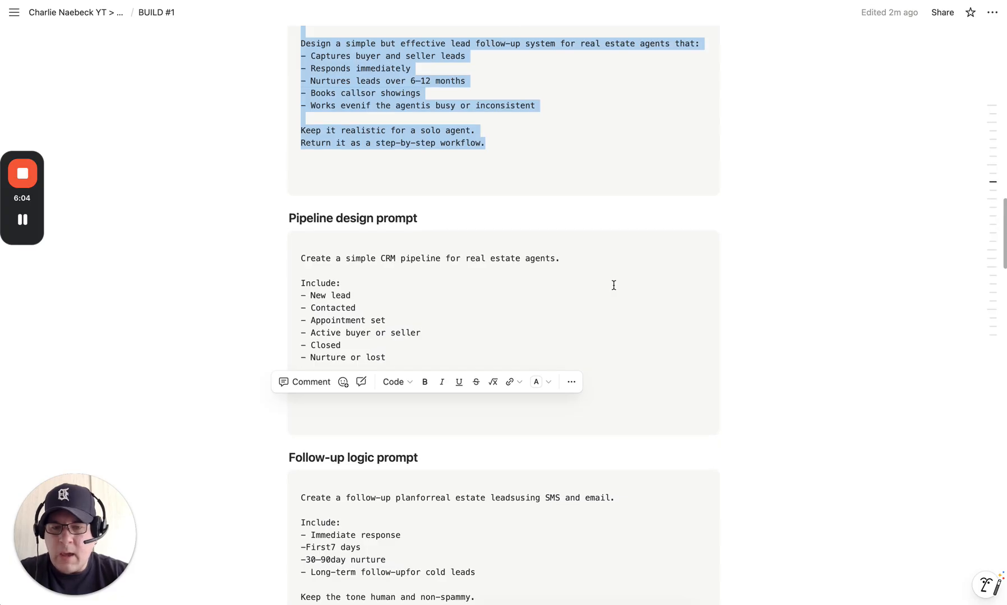
{"action": "scroll", "coordinate": [362, 85], "scroll_direction": "down", "scroll_amount": 1}
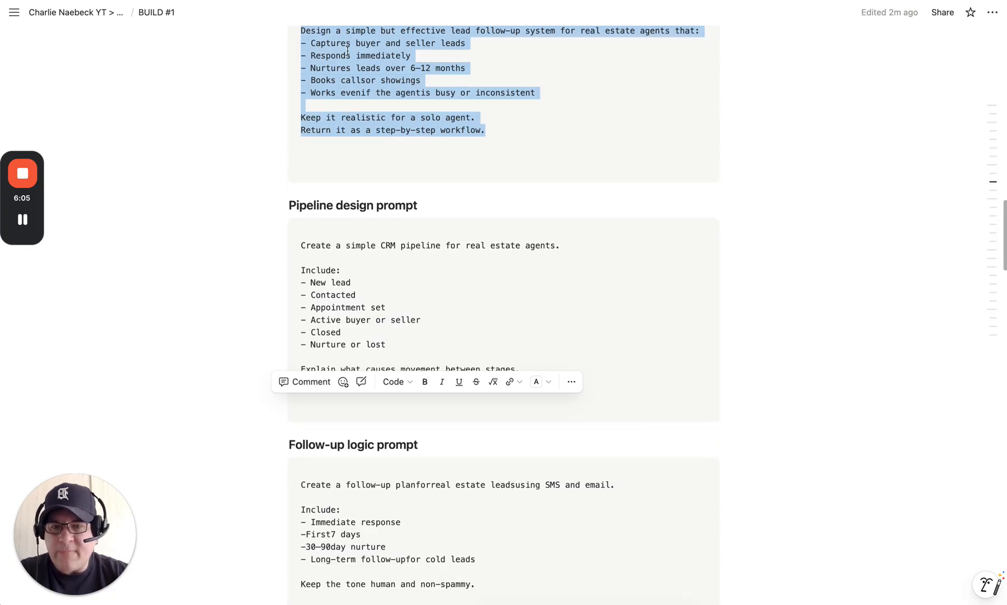
{"action": "left_click", "coordinate": [331, 1]}
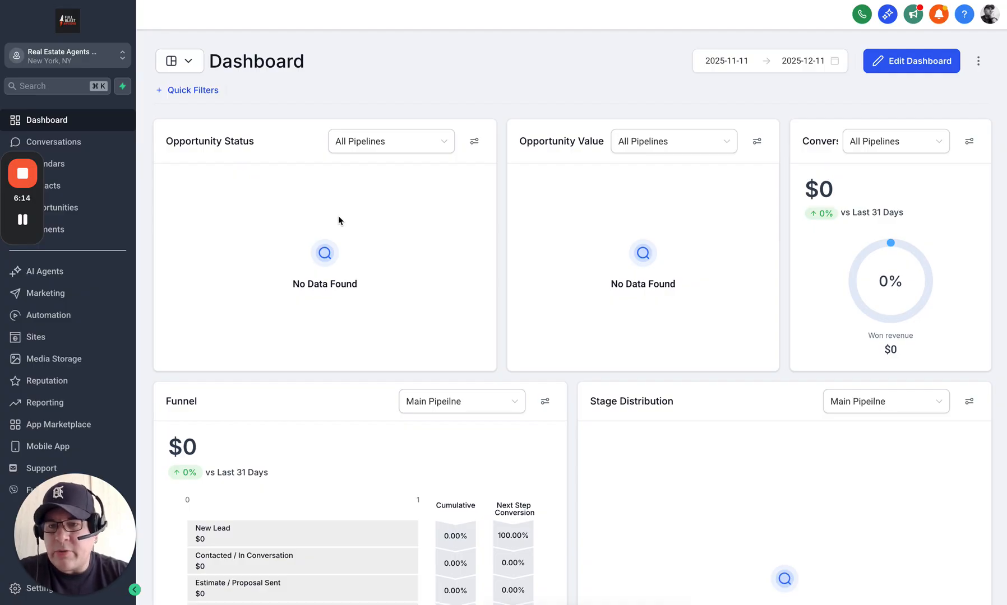
Step: Open Opportunities to show the empty Main Pipeline board with New Lead through Won stages
{"action": "left_click_drag", "start_coordinate": [34, 156], "coordinate": [919, 189]}
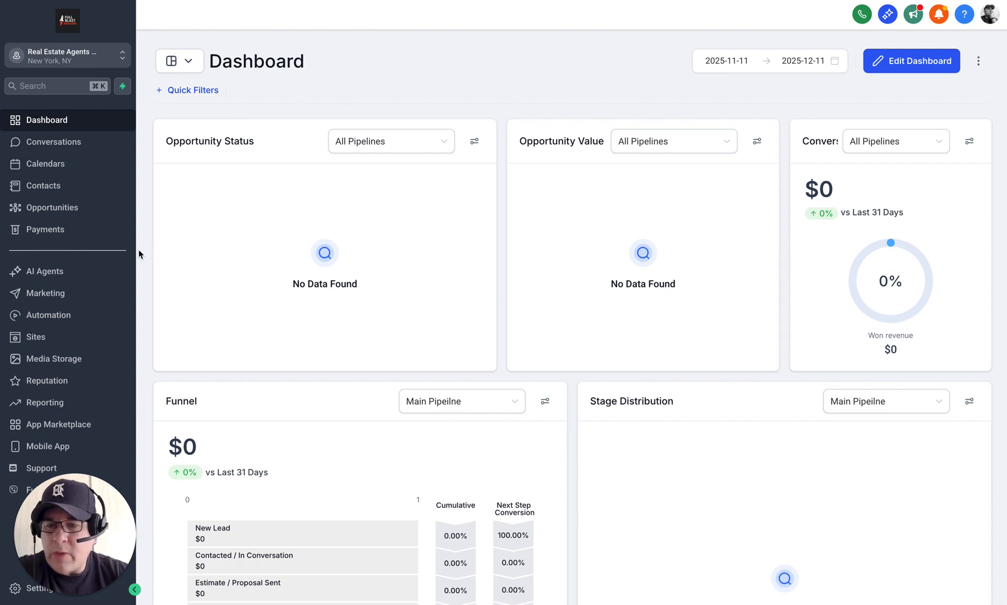
{"action": "left_click", "coordinate": [32, 210]}
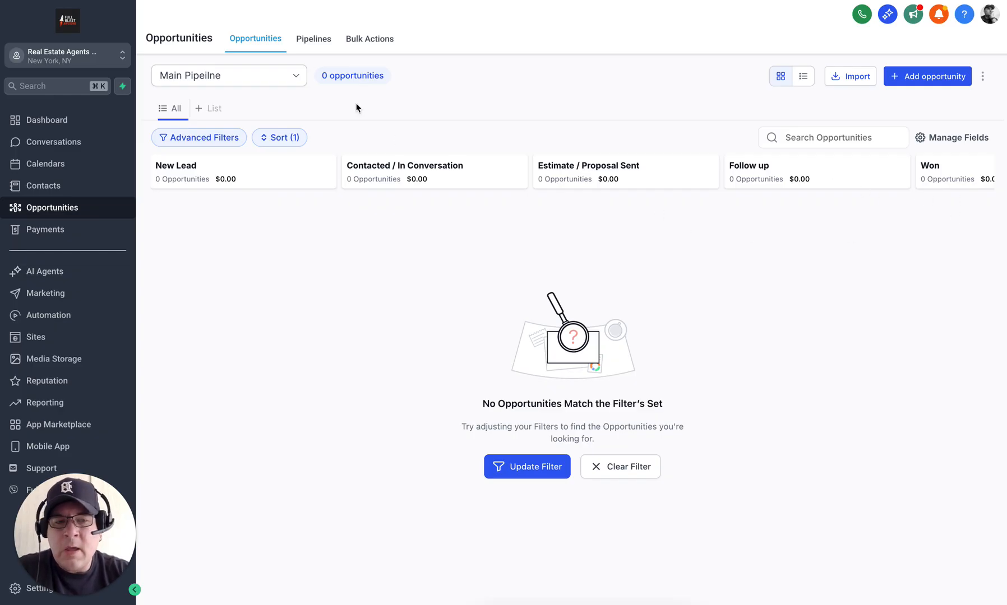
Step: Open the pipeline list, then switch to Notion's Pipeline design prompt listing the target stages
{"action": "left_click", "coordinate": [307, 44]}
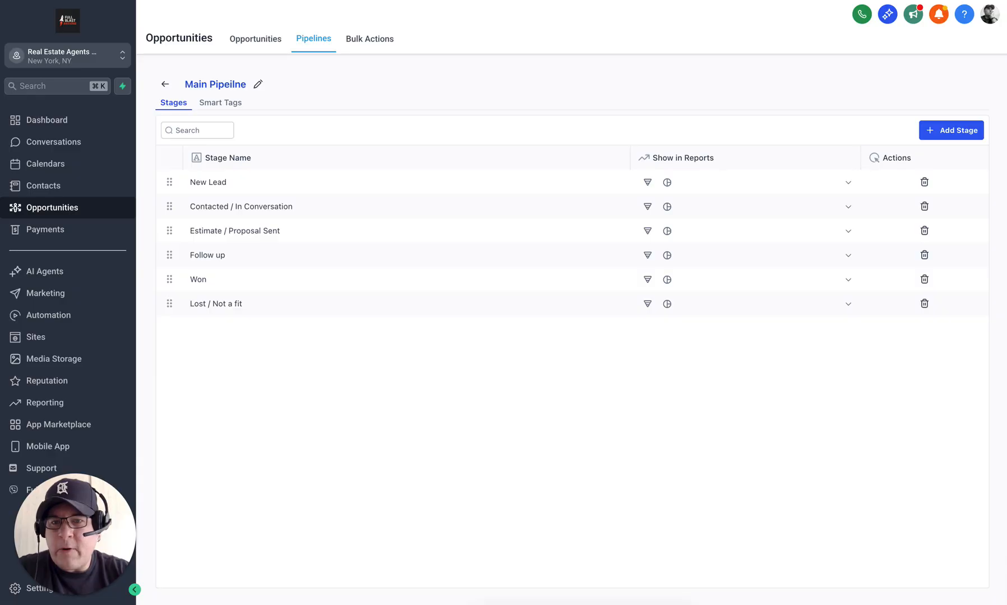
{"action": "key", "text": "ctrl+Tab"}
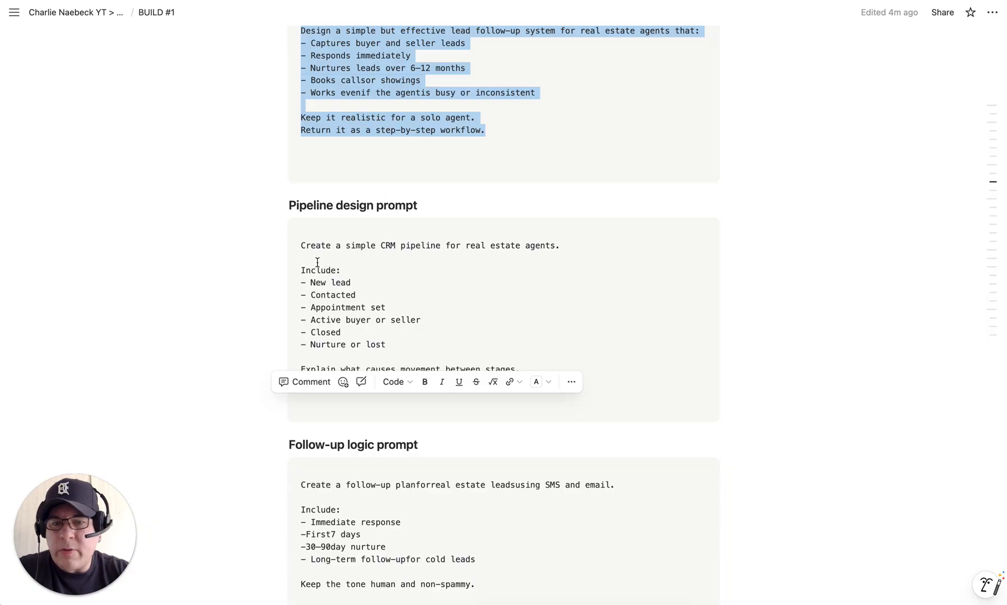
{"action": "left_click", "coordinate": [352, 283]}
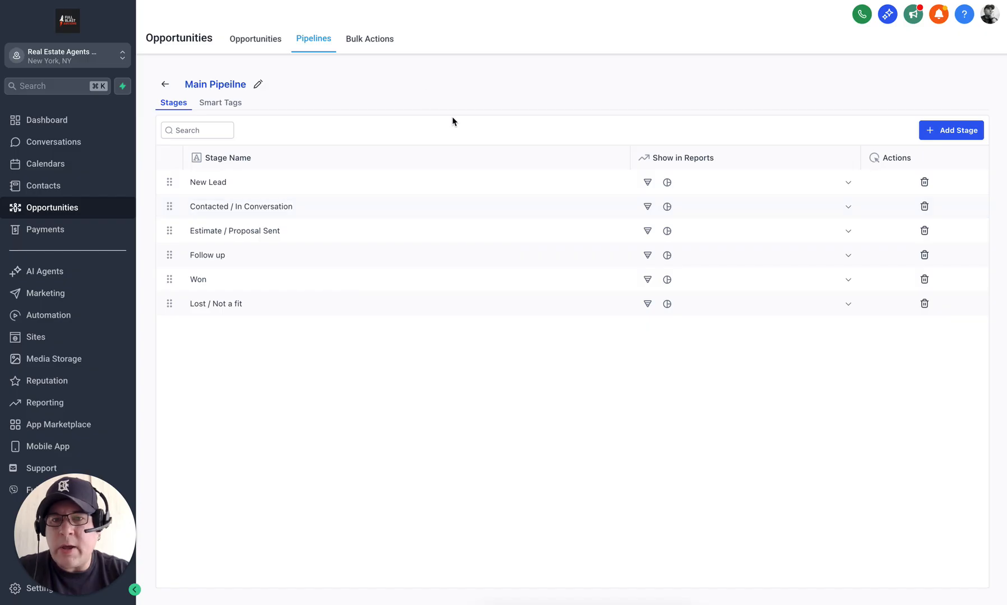
Step: Rename stages two and three to Contacted and Appointment Set, then select 'Active buyer or seller' in Notion
{"action": "left_click", "coordinate": [287, 207]}
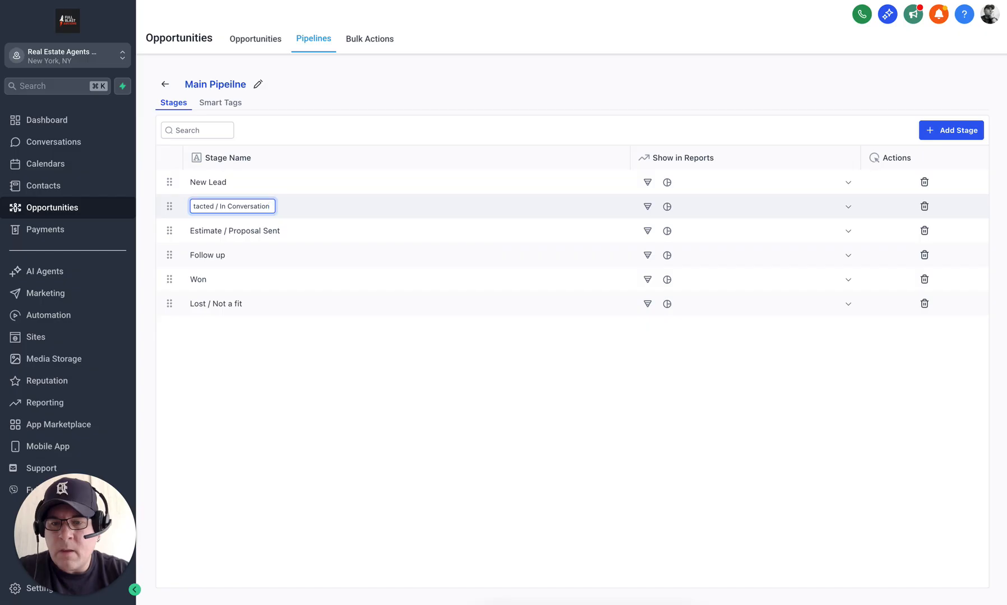
{"action": "key", "text": "BackSpace"}
{"action": "key", "text": "BackSpace"}
{"action": "key", "text": "BackSpace"}
{"action": "key", "text": "BackSpace"}
{"action": "key", "text": "BackSpace"}
{"action": "key", "text": "BackSpace"}
{"action": "key", "text": "BackSpace"}
{"action": "key", "text": "BackSpace"}
{"action": "key", "text": "BackSpace"}
{"action": "key", "text": "BackSpace"}
{"action": "key", "text": "BackSpace"}
{"action": "key", "text": "BackSpace"}
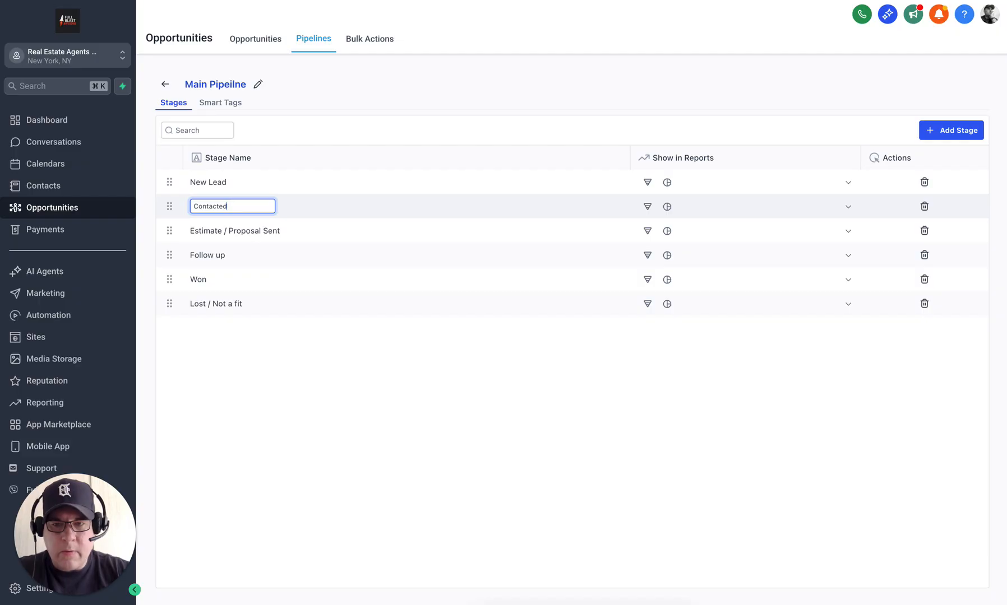
{"action": "key", "text": "Return"}
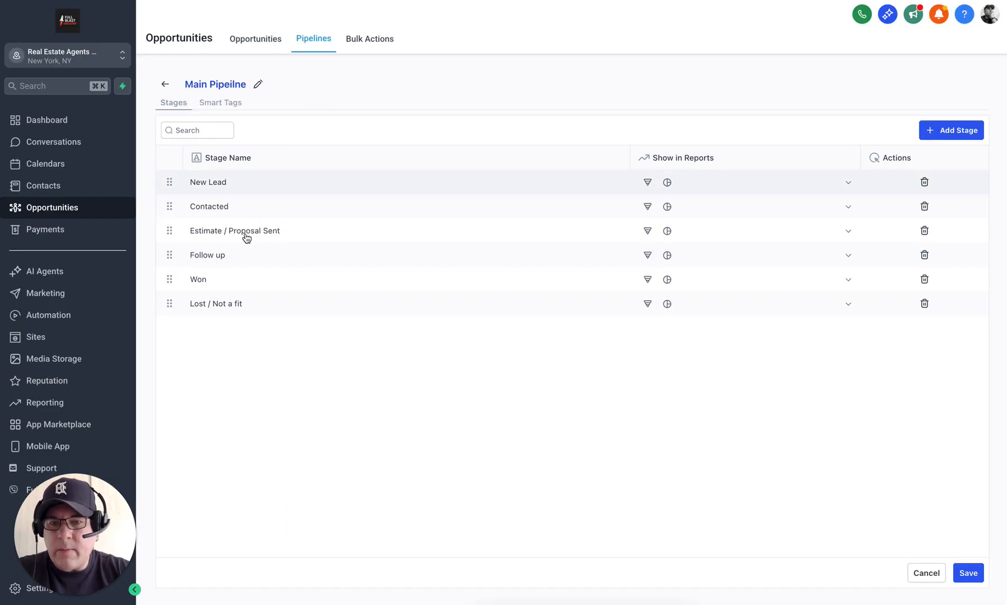
{"action": "left_click", "coordinate": [242, 234]}
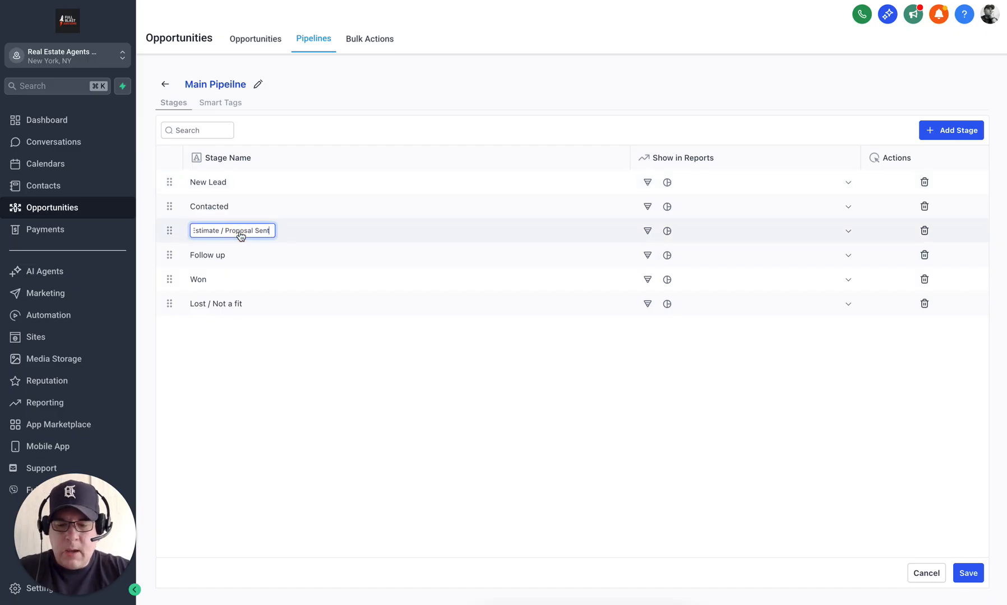
{"action": "triple_click", "coordinate": [241, 235]}
{"action": "type", "text": "App"}
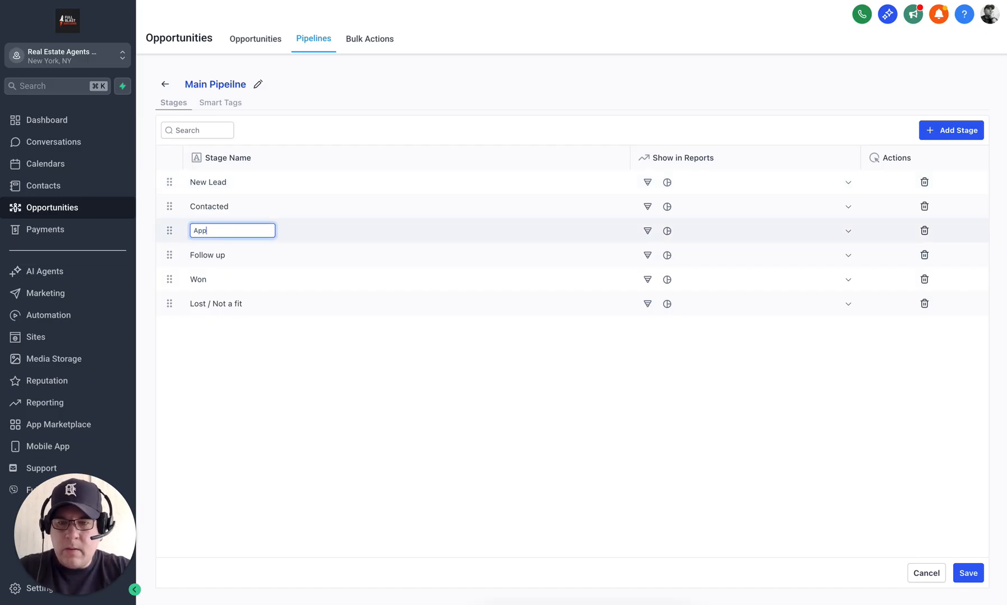
{"action": "type", "text": "ointment Se"}
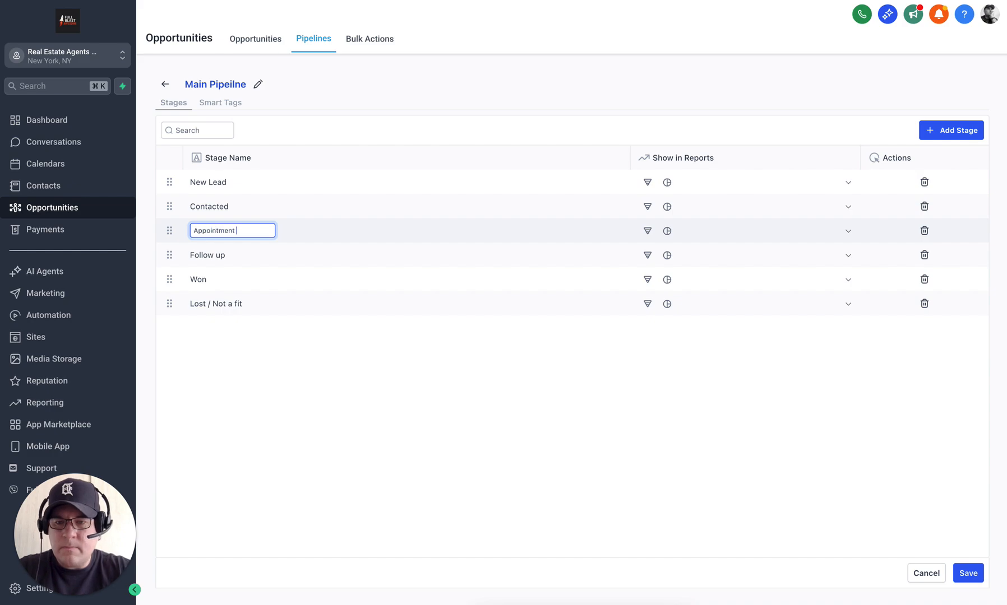
{"action": "type", "text": "t"}
{"action": "key", "text": "Return"}
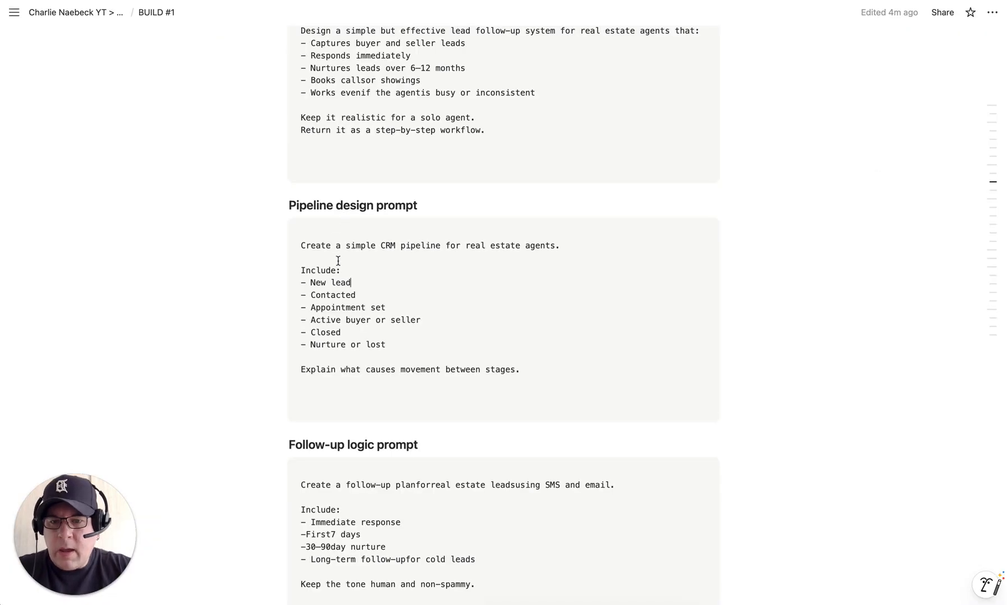
{"action": "left_click", "coordinate": [421, 319]}
{"action": "left_click_drag", "start_coordinate": [421, 318], "coordinate": [312, 321]}
{"action": "key", "text": "super+c"}
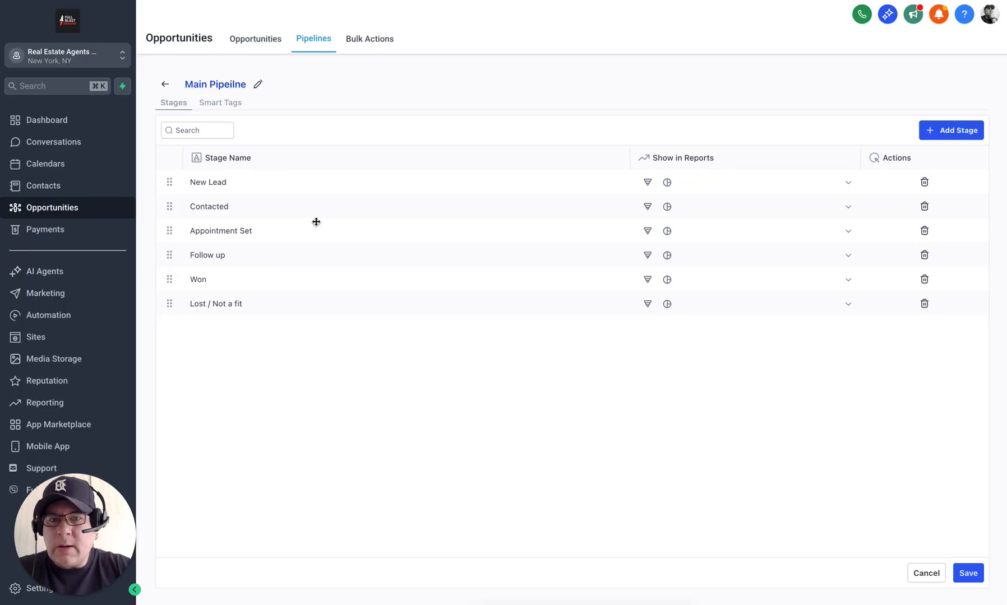
Step: Replace the Follow up stage name with the pasted 'Active buyer or seller'
{"action": "left_click", "coordinate": [230, 257]}
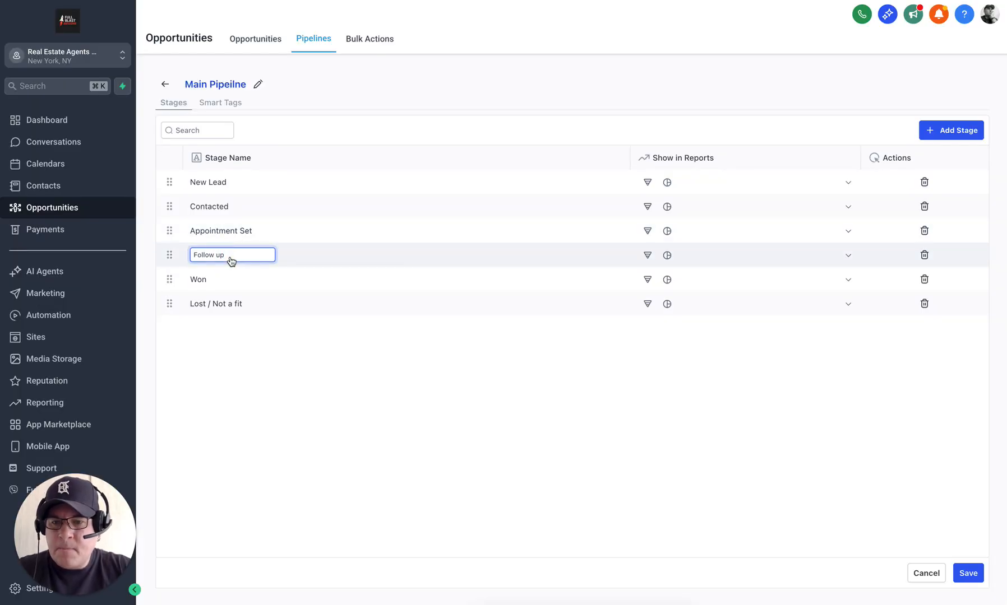
{"action": "key", "text": "super+a"}
{"action": "key", "text": "super+v"}
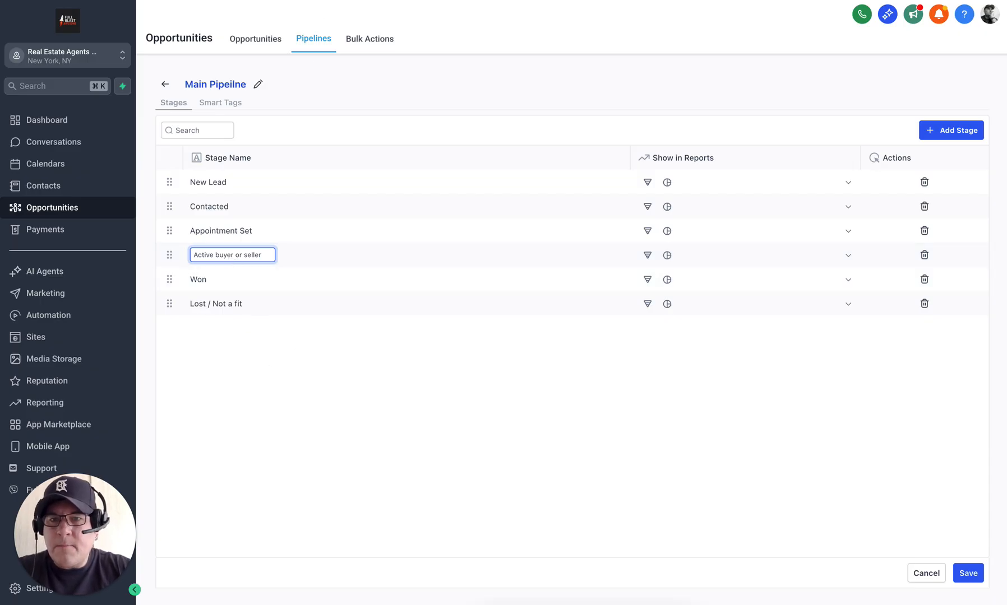
{"action": "key", "text": "ctrl+Tab"}
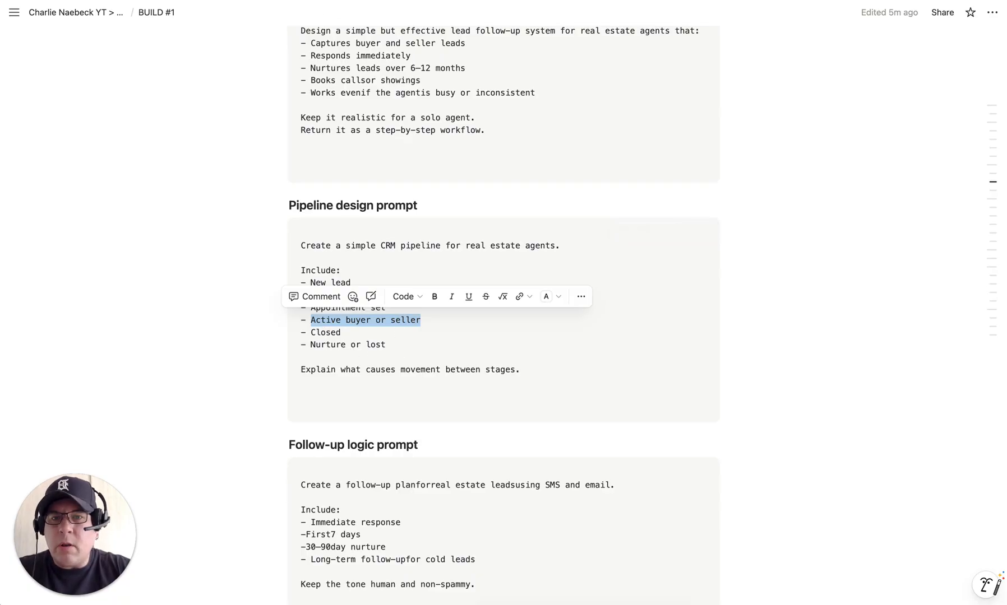
{"action": "key", "text": "ctrl+Tab"}
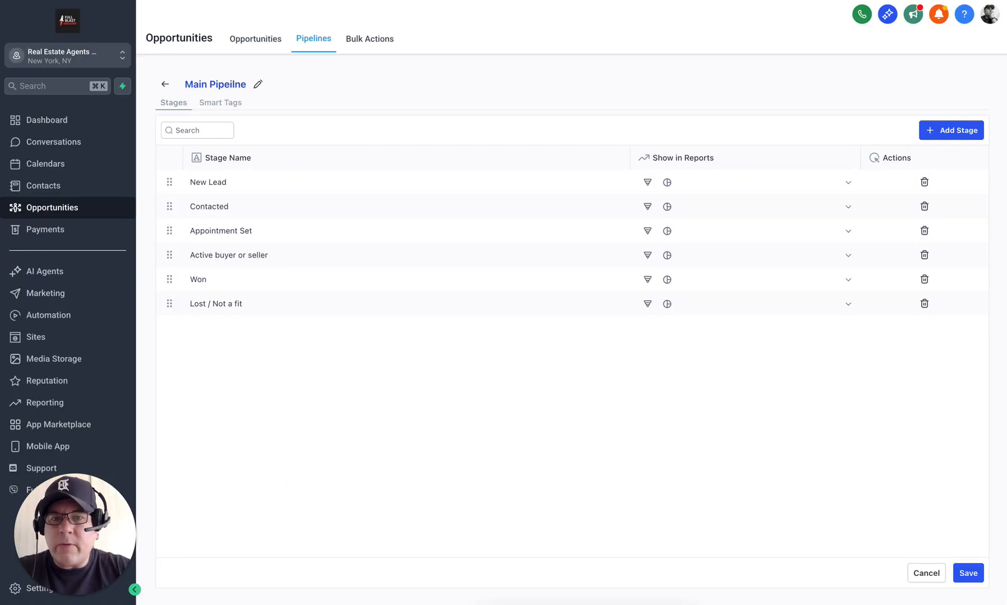
Step: Rename the Won stage to Closed and Lost / Not a fit to Nurture or Lost
{"action": "left_click", "coordinate": [207, 280]}
{"action": "double_click", "coordinate": [223, 282]}
{"action": "type", "text": "Closed"}
{"action": "left_click", "coordinate": [219, 311]}
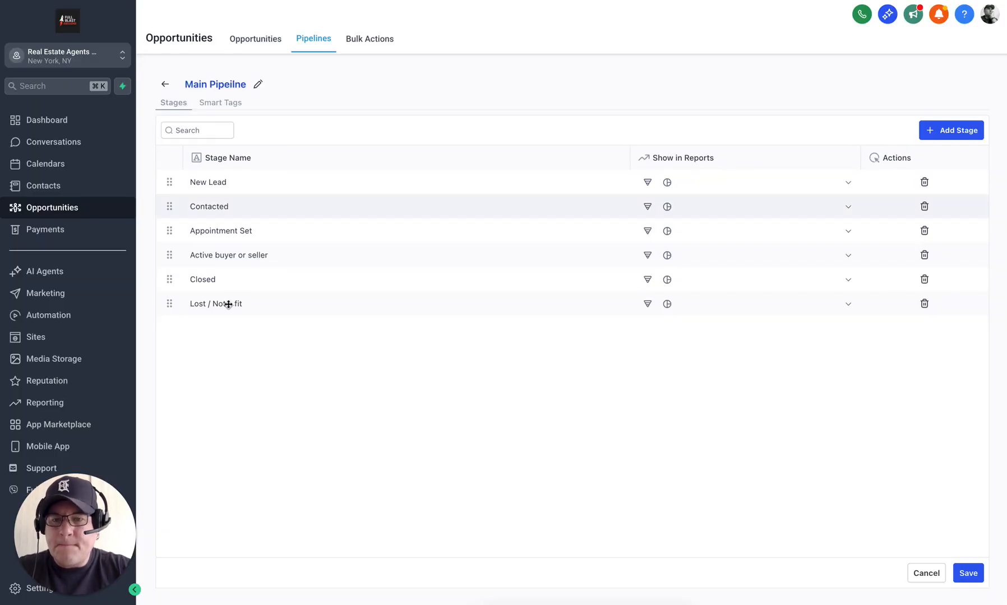
{"action": "left_click", "coordinate": [219, 310]}
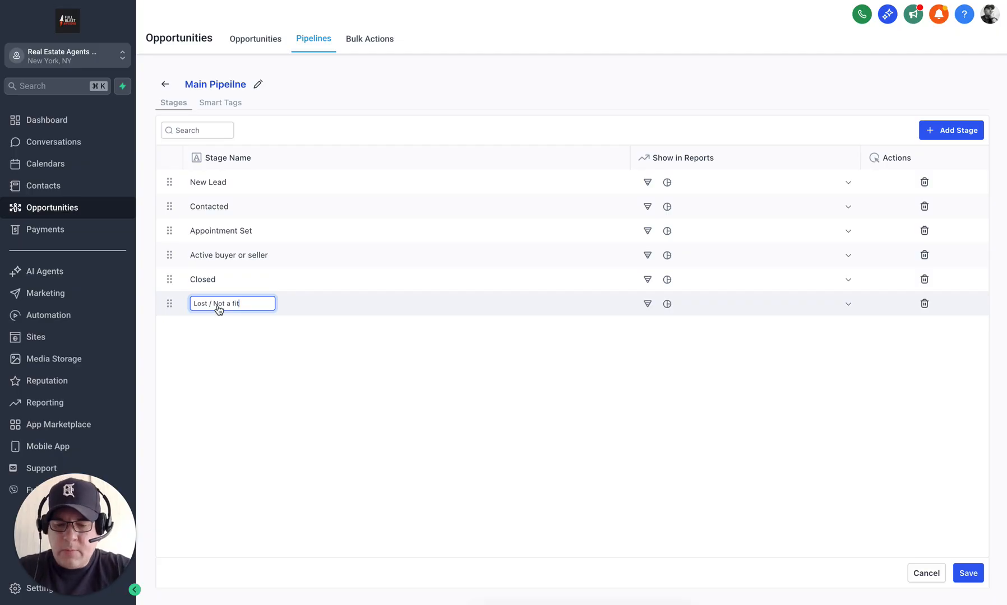
{"action": "triple_click", "coordinate": [219, 307]}
{"action": "type", "text": "Nu"}
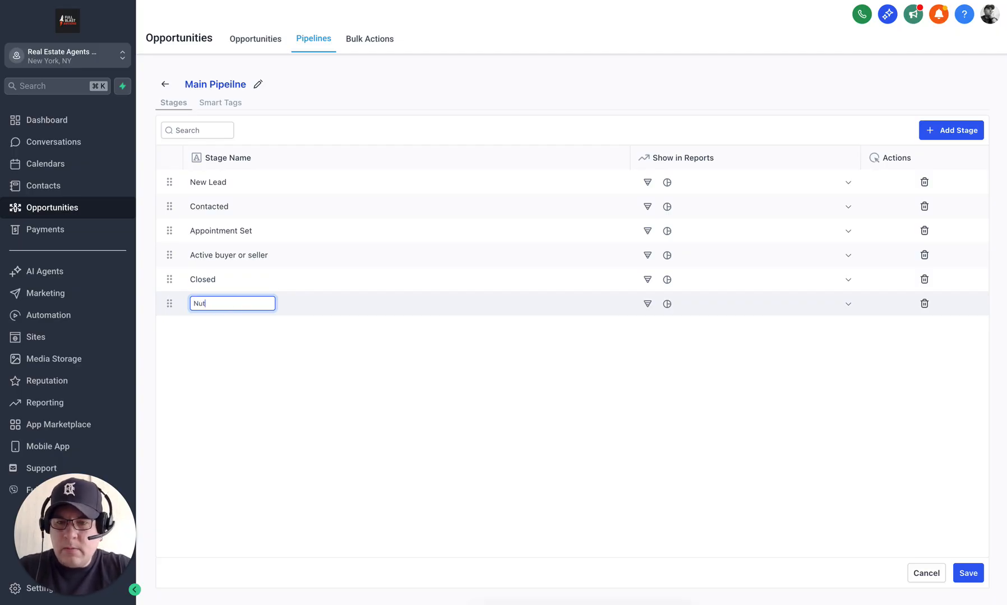
{"action": "type", "text": "rture or"}
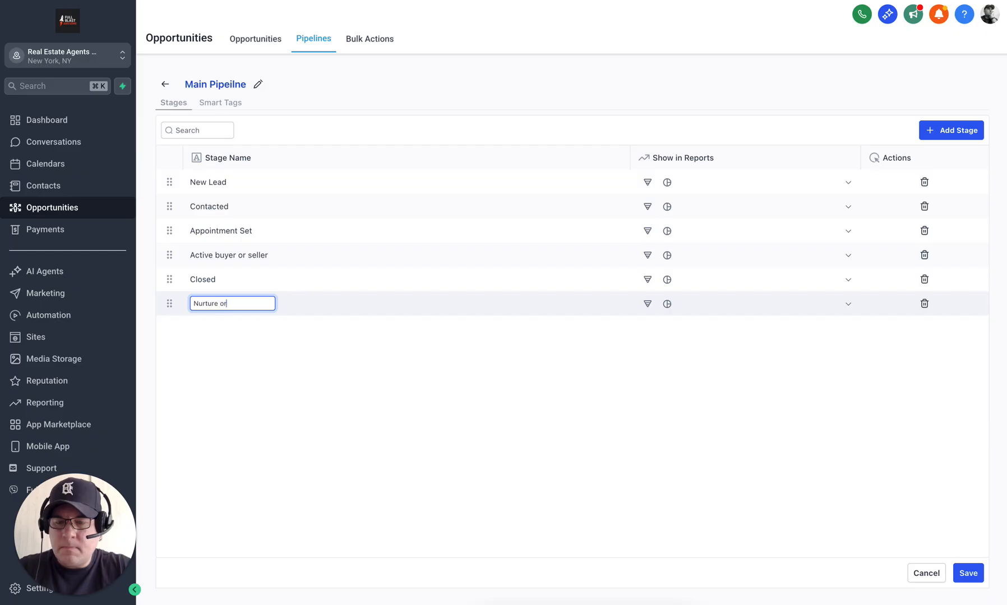
{"action": "type", "text": " Lost"}
{"action": "left_click", "coordinate": [266, 385]}
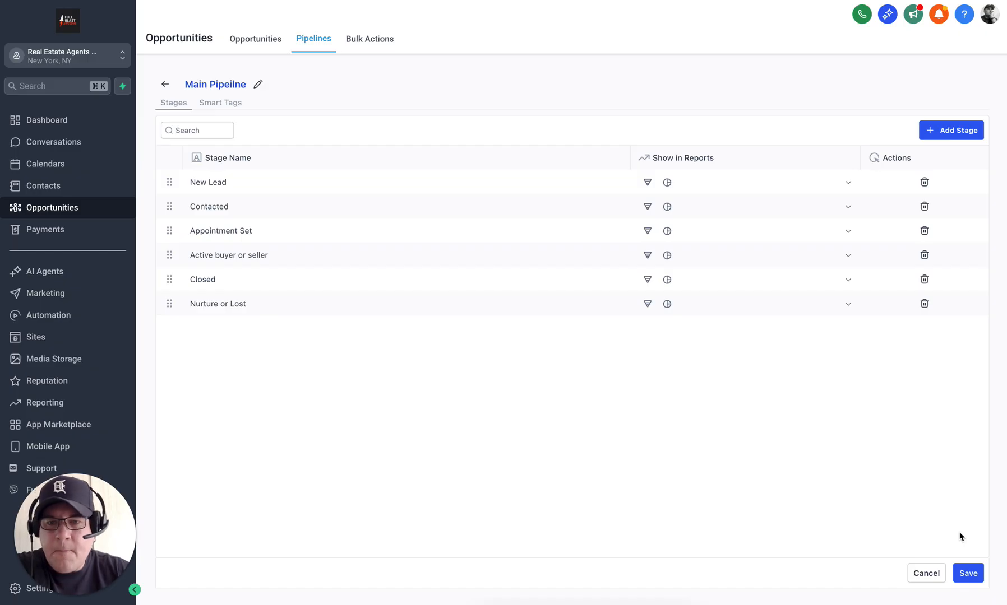
Step: Save the six renamed stages and scroll across the Main Pipeline board to check its columns
{"action": "left_click", "coordinate": [969, 574]}
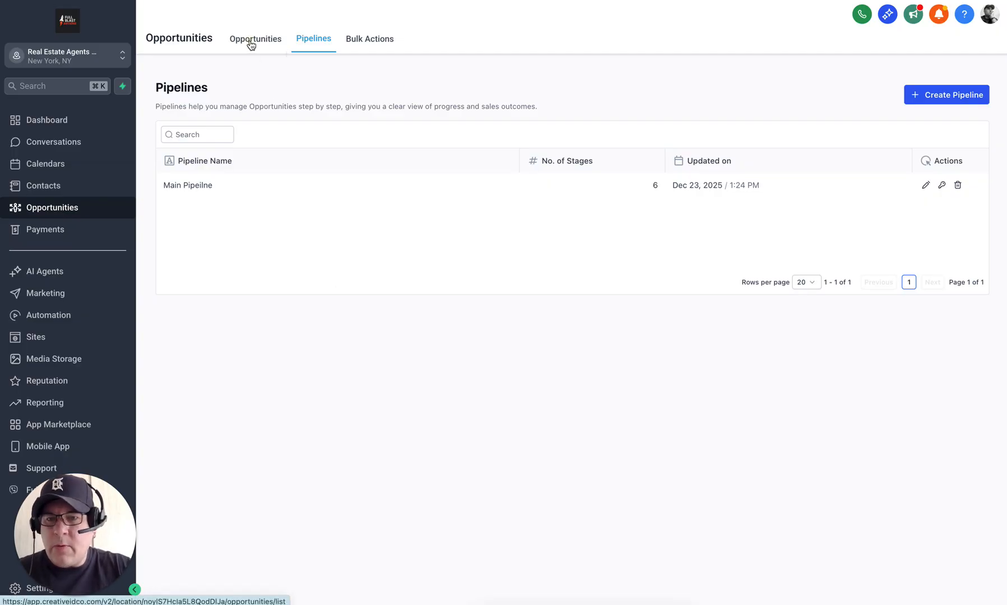
{"action": "left_click", "coordinate": [418, 196]}
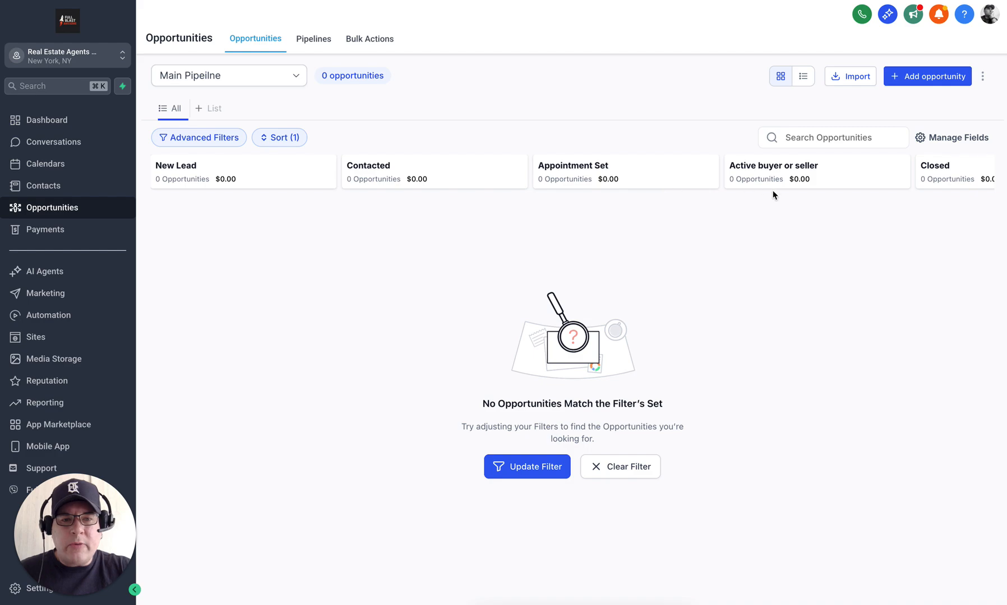
{"action": "scroll", "coordinate": [772, 194], "scroll_direction": "right", "scroll_amount": 5}
{"action": "scroll", "coordinate": [774, 195], "scroll_direction": "right", "scroll_amount": 1}
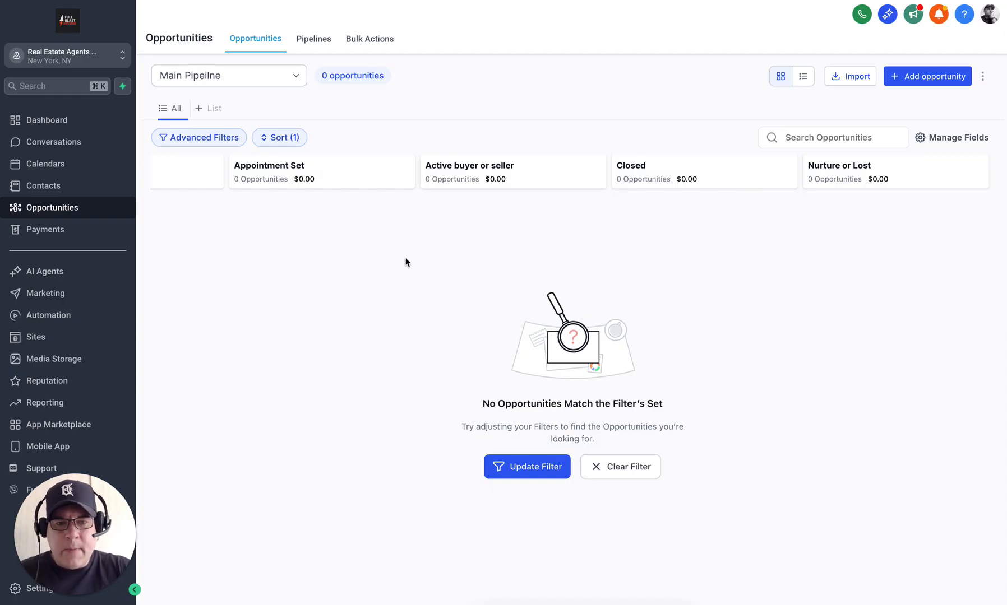
{"action": "scroll", "coordinate": [771, 288], "scroll_direction": "left", "scroll_amount": 5}
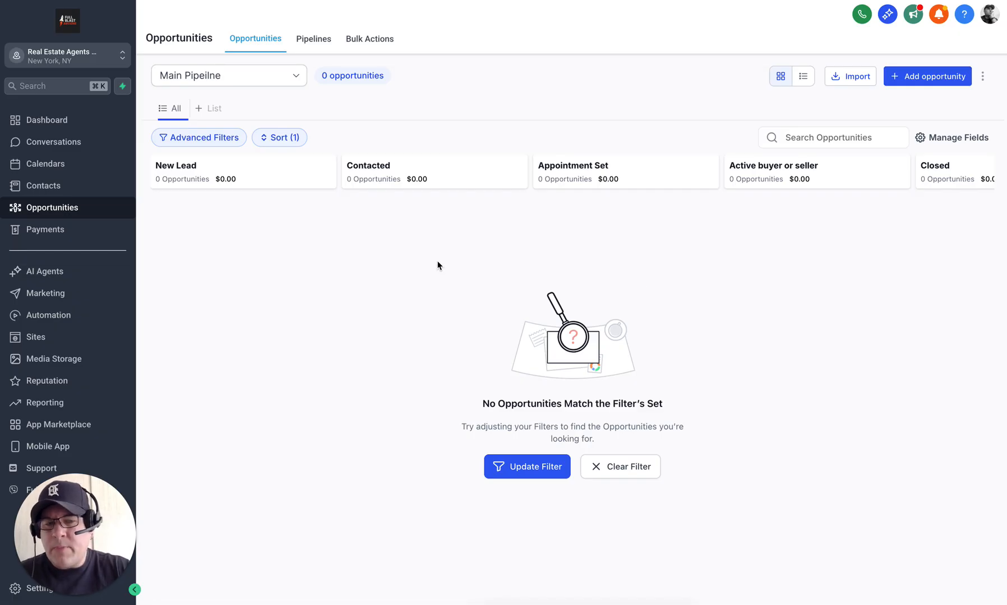
{"action": "scroll", "coordinate": [438, 265], "scroll_direction": "right", "scroll_amount": 5}
{"action": "scroll", "coordinate": [438, 265], "scroll_direction": "left", "scroll_amount": 5}
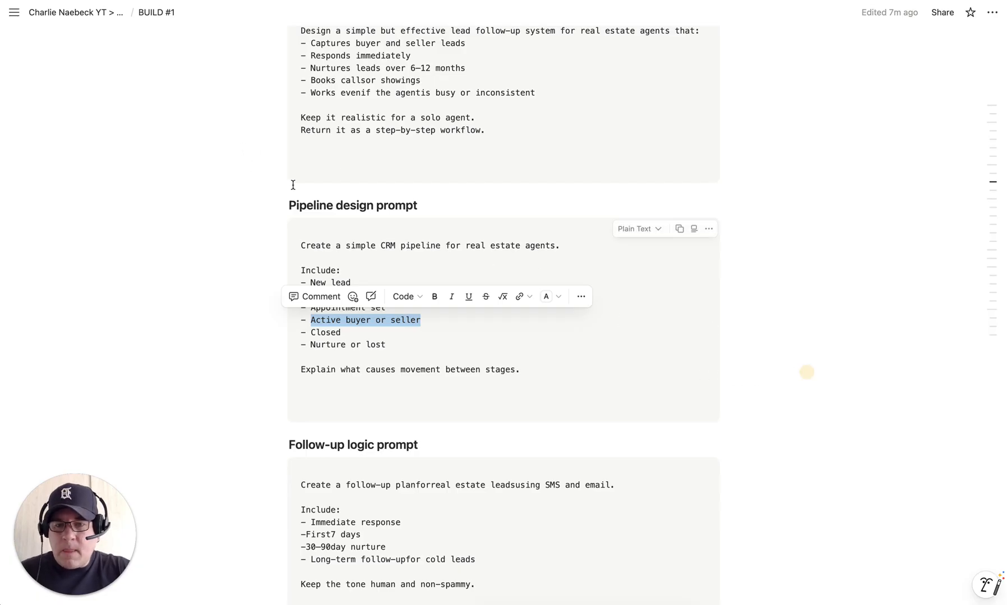
Step: Clear the earlier selection and scroll down to the Follow-up logic code block
{"action": "left_click", "coordinate": [446, 165]}
{"action": "left_click", "coordinate": [778, 368]}
{"action": "scroll", "coordinate": [778, 370], "scroll_direction": "down", "scroll_amount": 3}
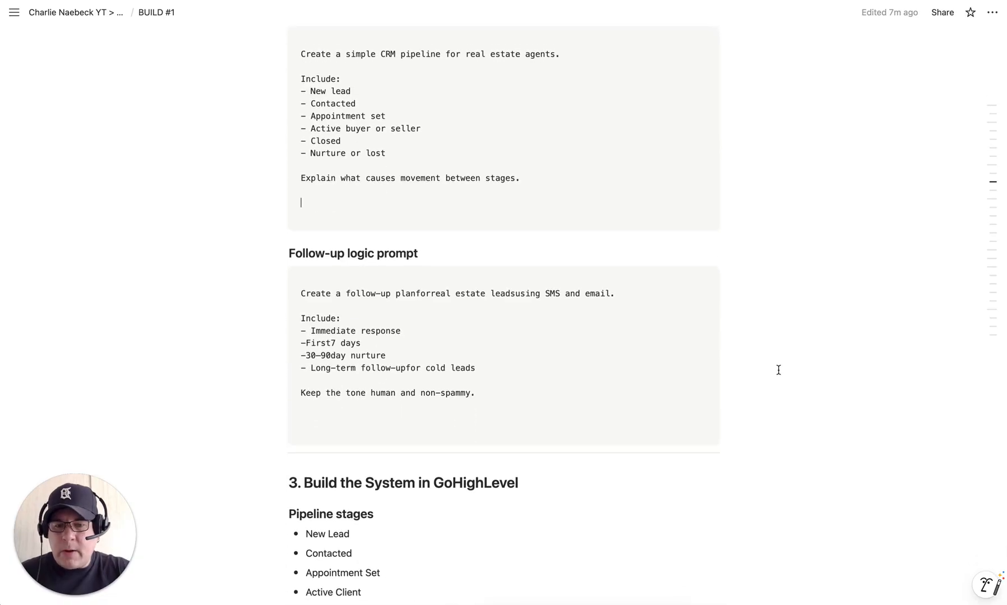
{"action": "scroll", "coordinate": [778, 370], "scroll_direction": "down", "scroll_amount": 1}
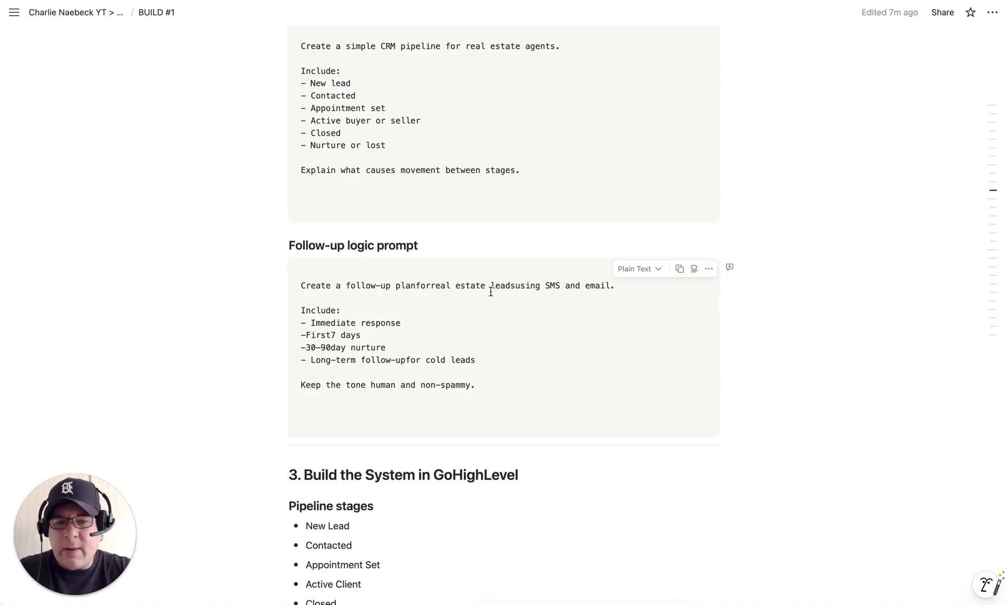
Step: Add missing spaces in 'plan for real leads using', '30-90 day', 'follow-up for', then select the whole prompt
{"action": "left_click", "coordinate": [417, 286]}
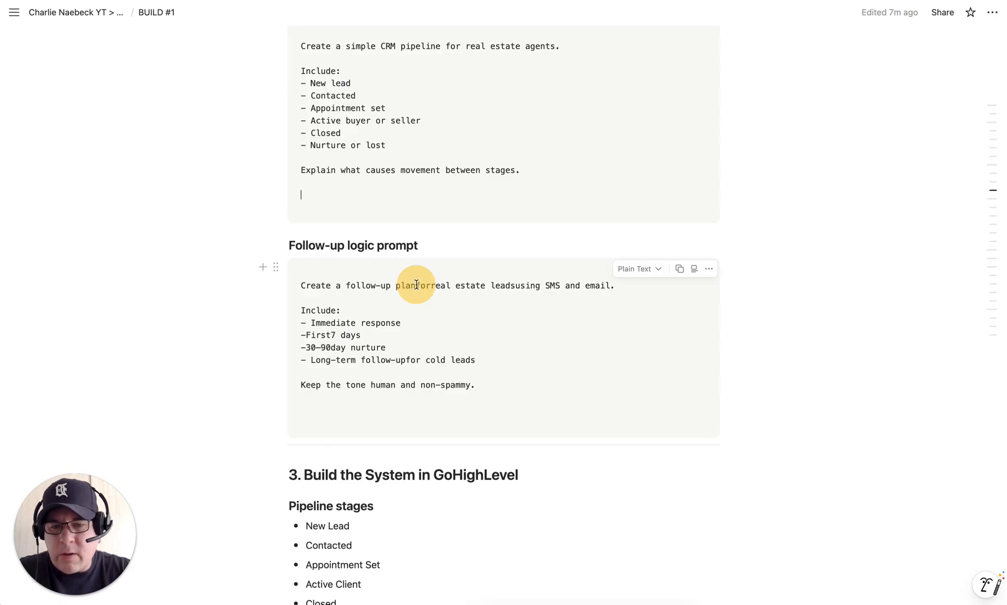
{"action": "left_click", "coordinate": [436, 286]}
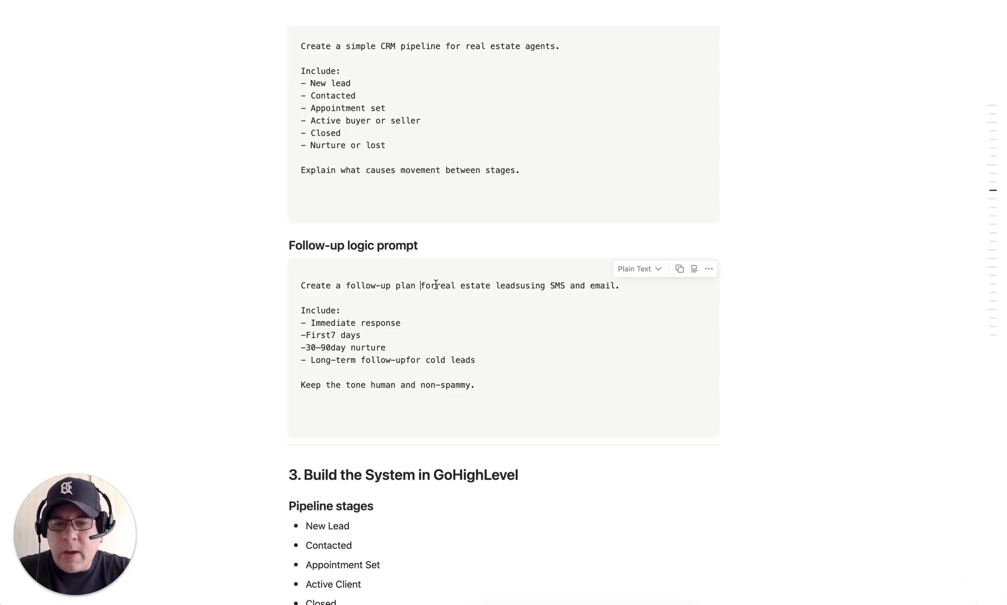
{"action": "left_click", "coordinate": [526, 286]}
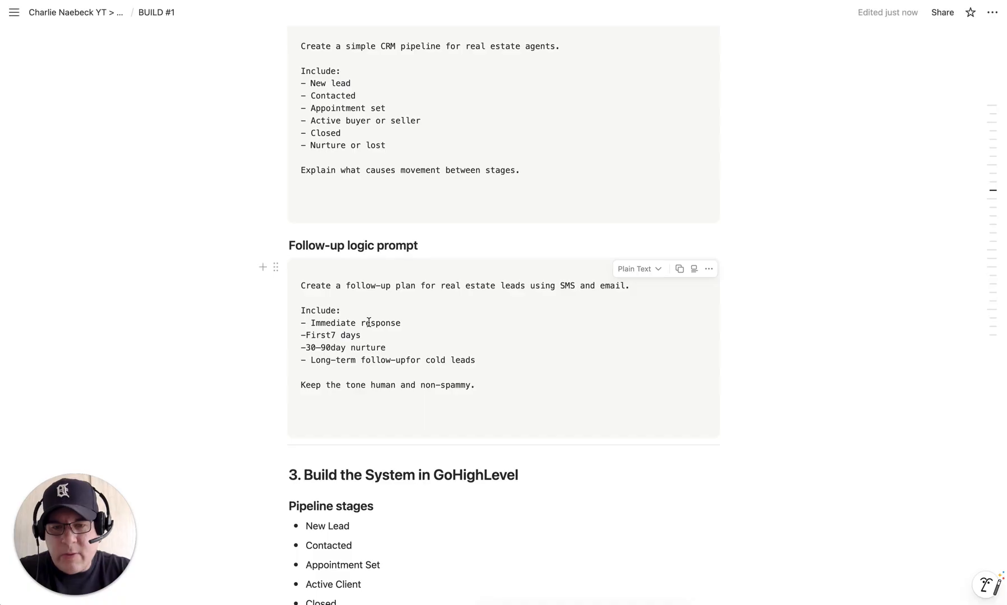
{"action": "left_click", "coordinate": [331, 348]}
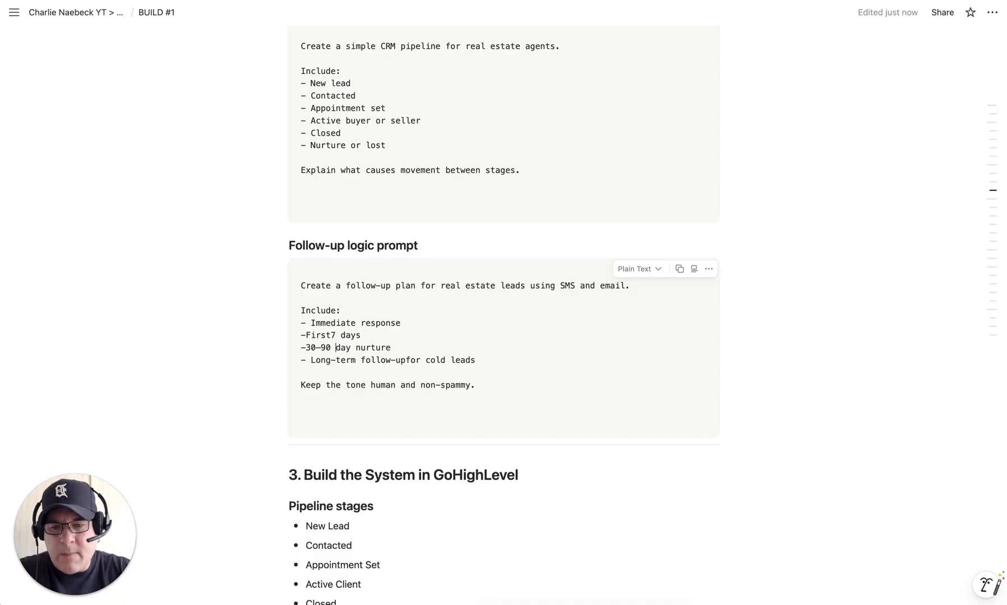
{"action": "left_click", "coordinate": [407, 358]}
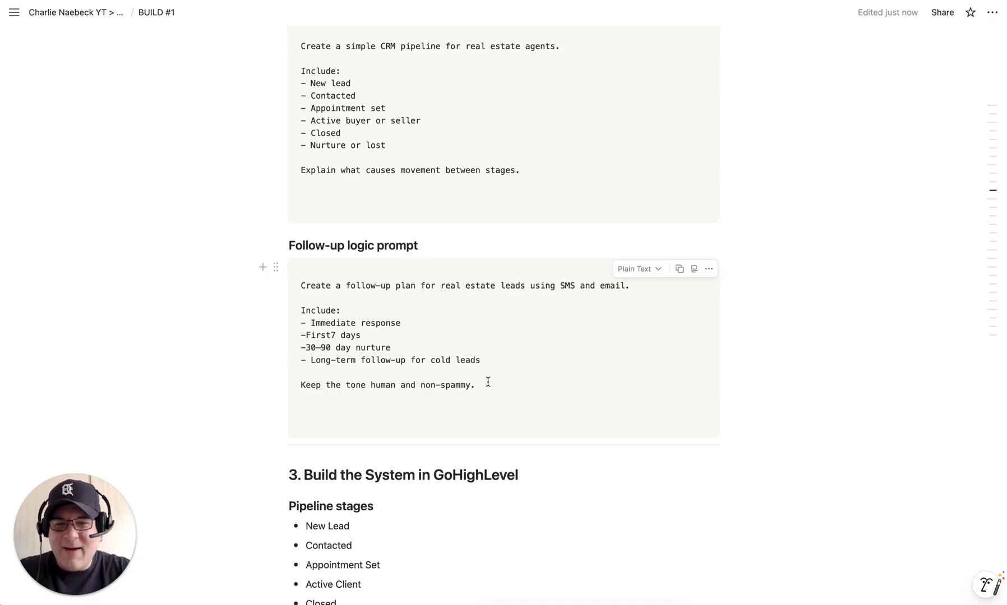
{"action": "left_click_drag", "start_coordinate": [488, 382], "coordinate": [302, 287]}
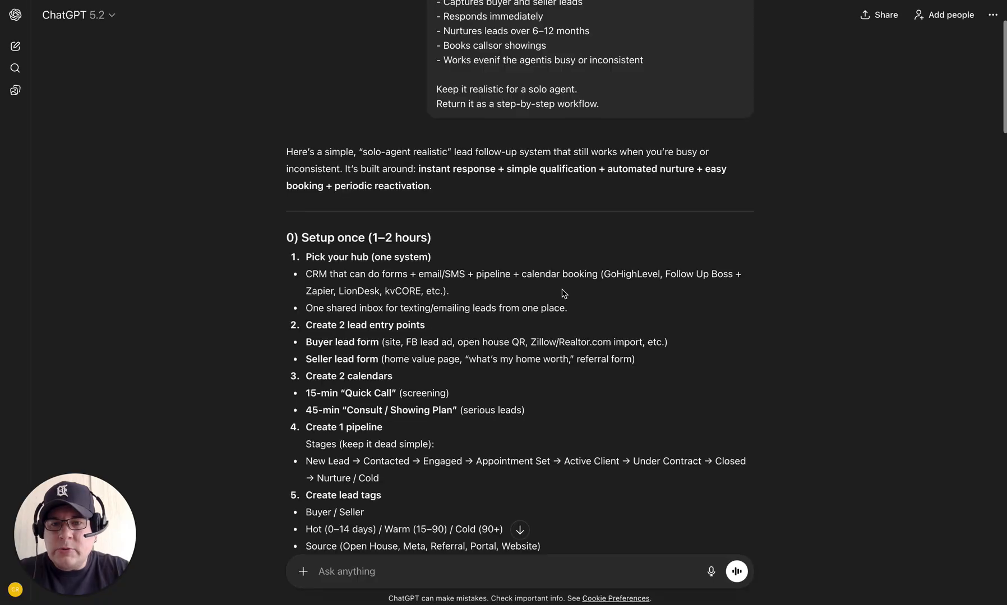
Step: Review the earlier lead follow-up answer, then paste the follow-up plan prompt into a new message
{"action": "scroll", "coordinate": [688, 370], "scroll_direction": "down", "scroll_amount": 5}
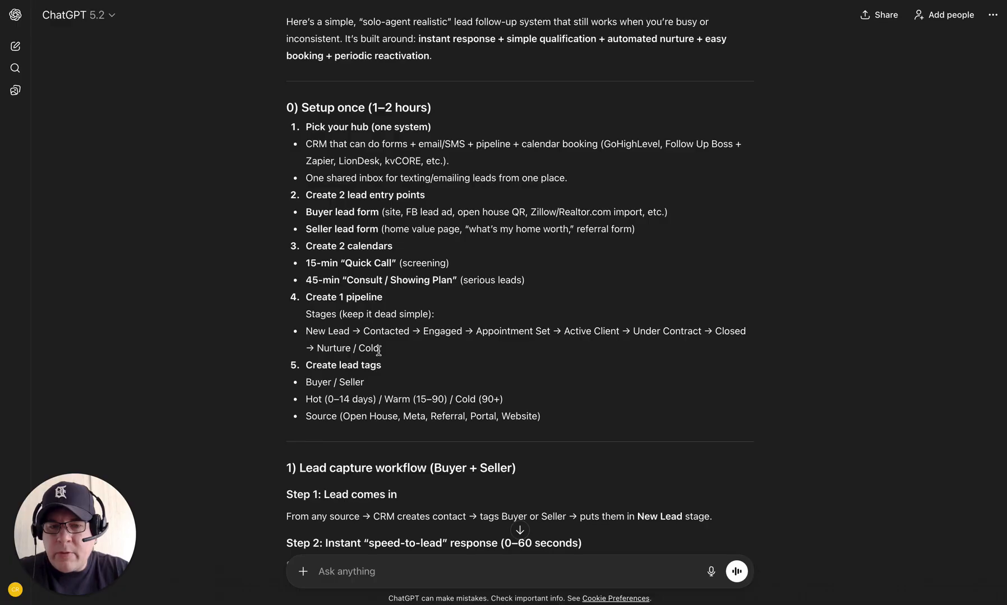
{"action": "scroll", "coordinate": [378, 351], "scroll_direction": "down", "scroll_amount": 3}
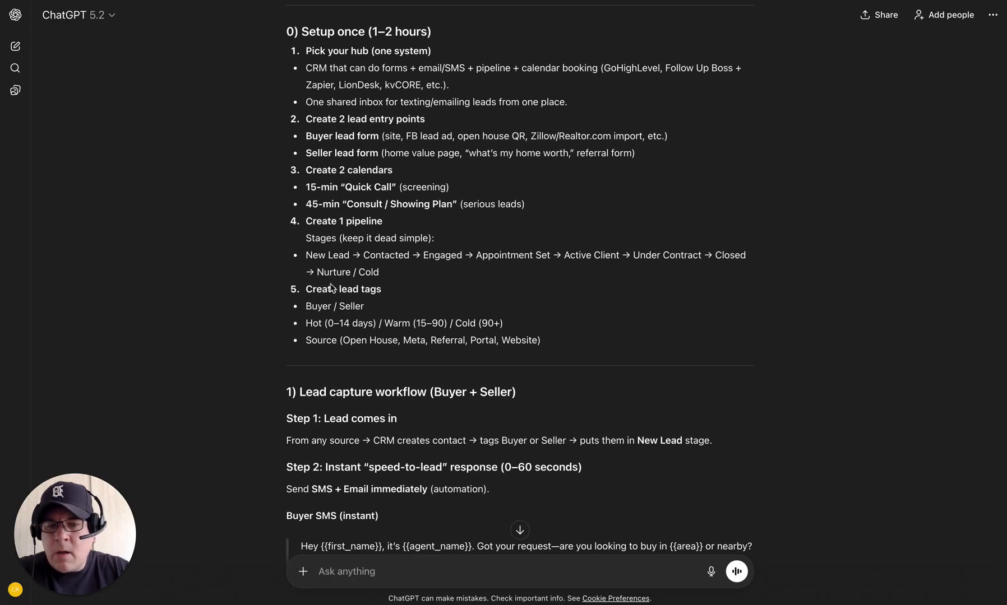
{"action": "scroll", "coordinate": [675, 370], "scroll_direction": "down", "scroll_amount": 4}
{"action": "scroll", "coordinate": [674, 371], "scroll_direction": "down", "scroll_amount": 4}
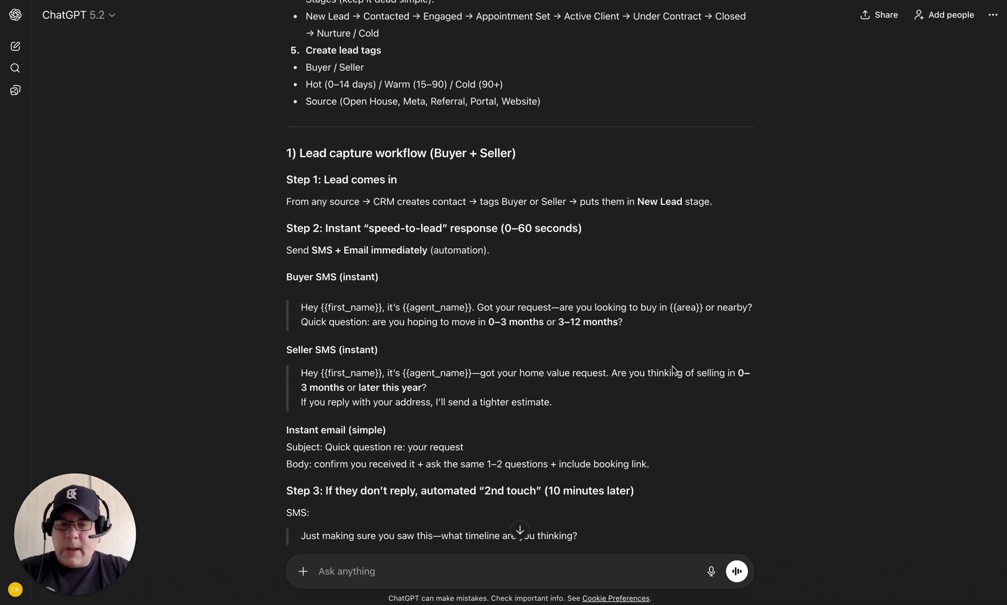
{"action": "scroll", "coordinate": [673, 370], "scroll_direction": "down", "scroll_amount": 3}
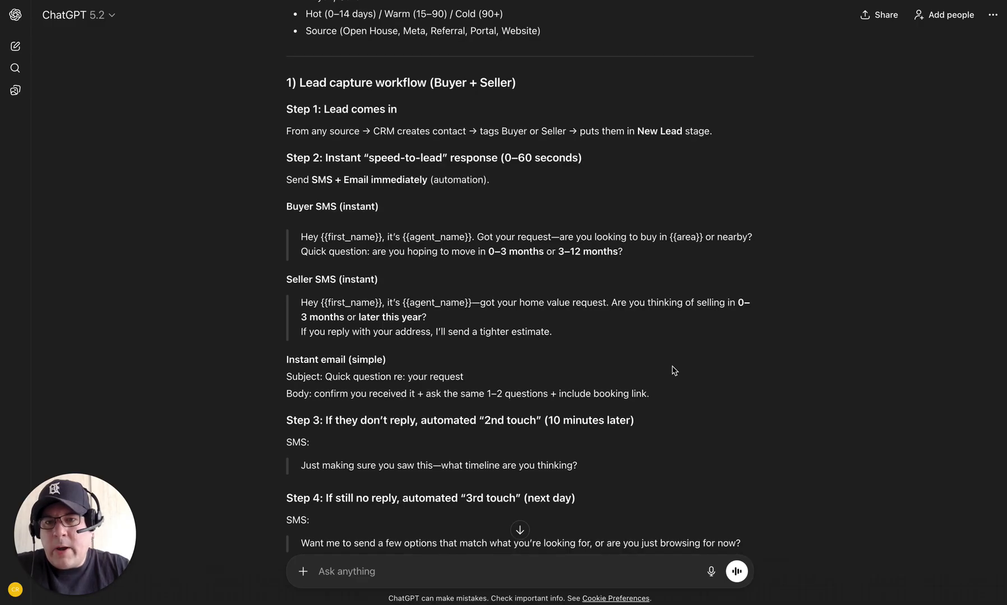
{"action": "scroll", "coordinate": [674, 371], "scroll_direction": "down", "scroll_amount": 1}
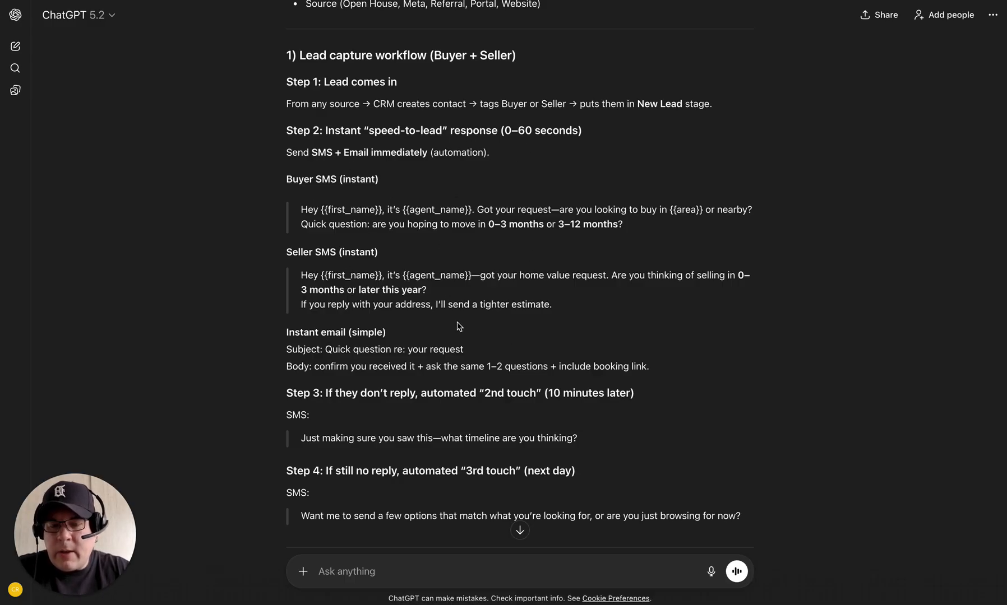
{"action": "scroll", "coordinate": [458, 326], "scroll_direction": "down", "scroll_amount": 3}
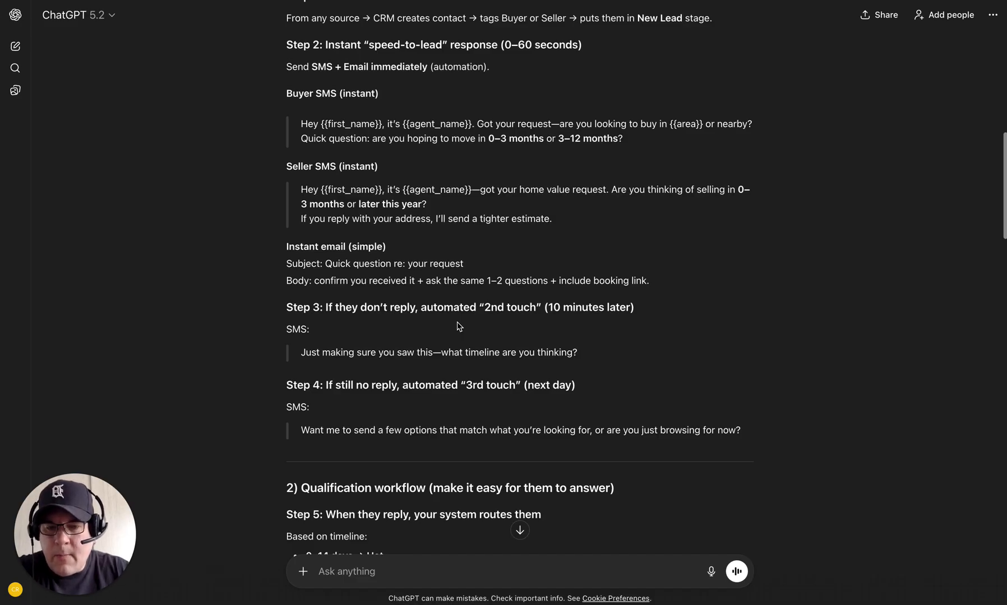
{"action": "scroll", "coordinate": [458, 326], "scroll_direction": "down", "scroll_amount": 7}
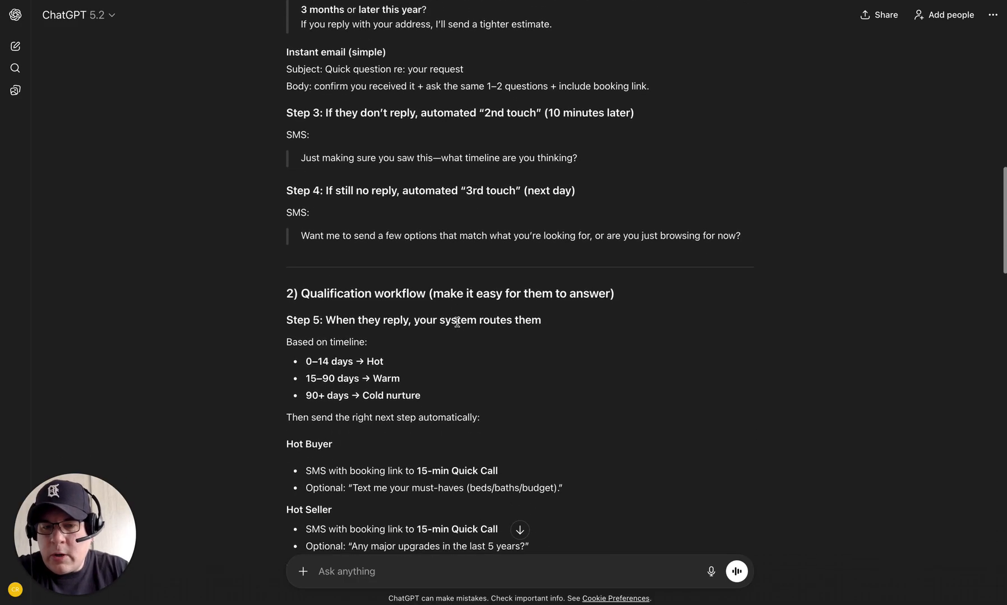
{"action": "scroll", "coordinate": [457, 323], "scroll_direction": "down", "scroll_amount": 10}
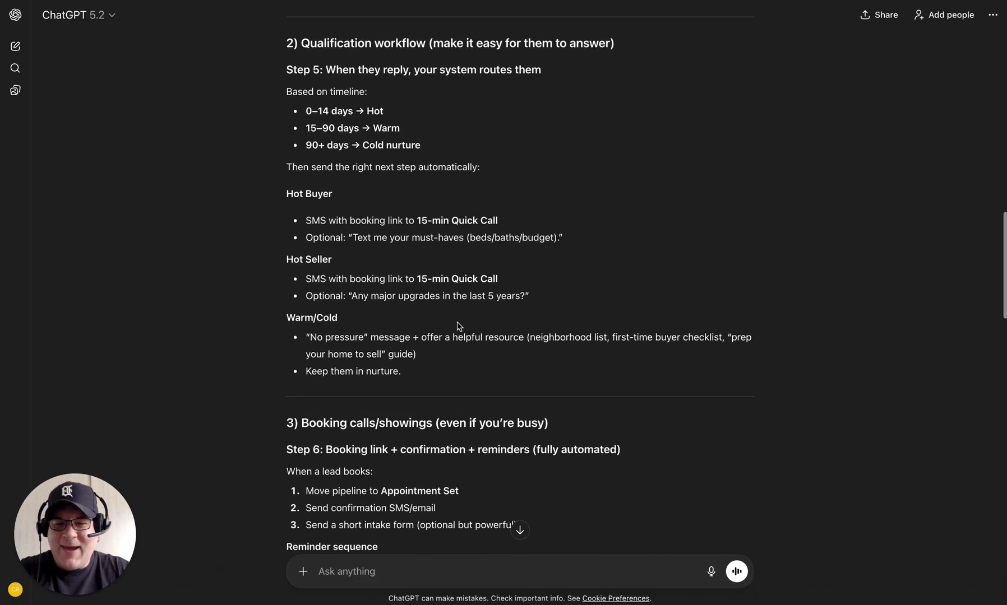
{"action": "scroll", "coordinate": [459, 327], "scroll_direction": "down", "scroll_amount": 17}
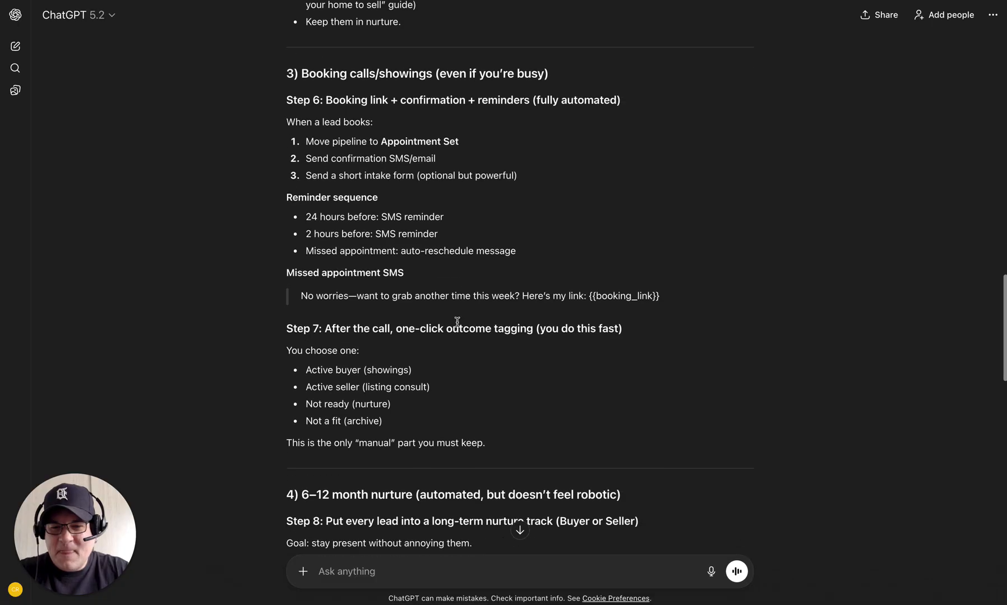
{"action": "scroll", "coordinate": [457, 322], "scroll_direction": "down", "scroll_amount": 18}
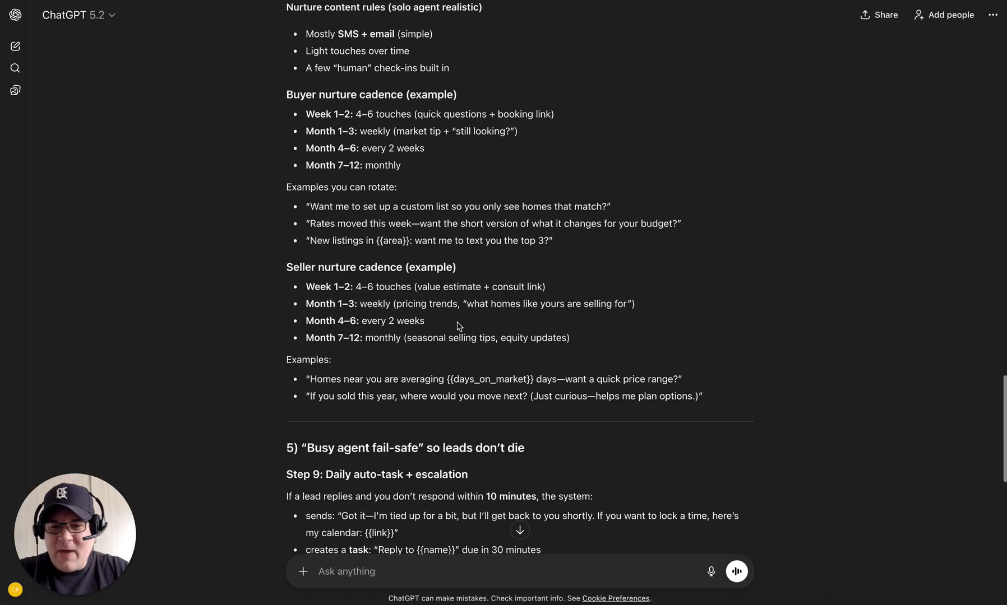
{"action": "scroll", "coordinate": [457, 325], "scroll_direction": "down", "scroll_amount": 12}
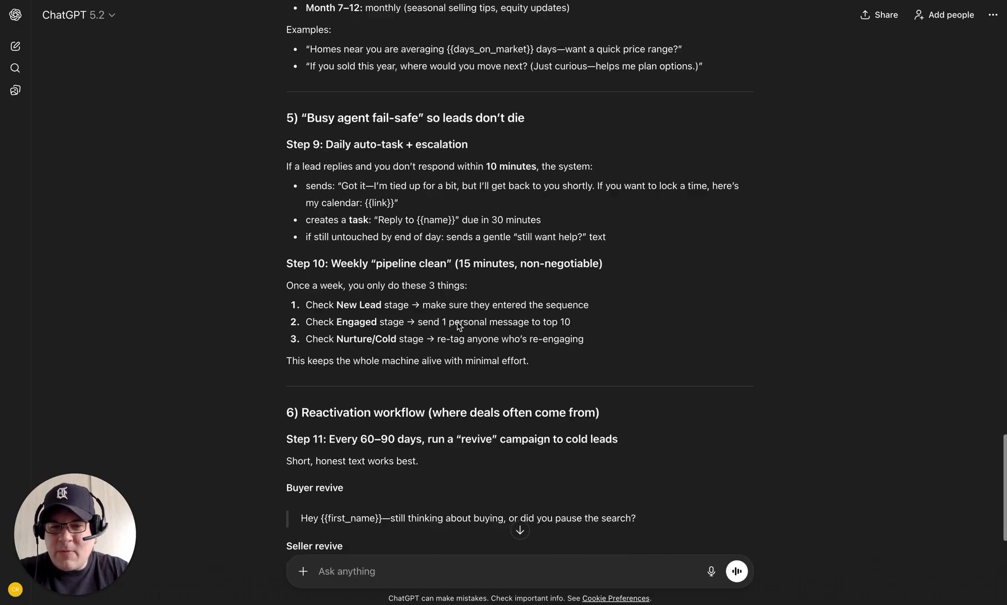
{"action": "scroll", "coordinate": [458, 325], "scroll_direction": "down", "scroll_amount": 9}
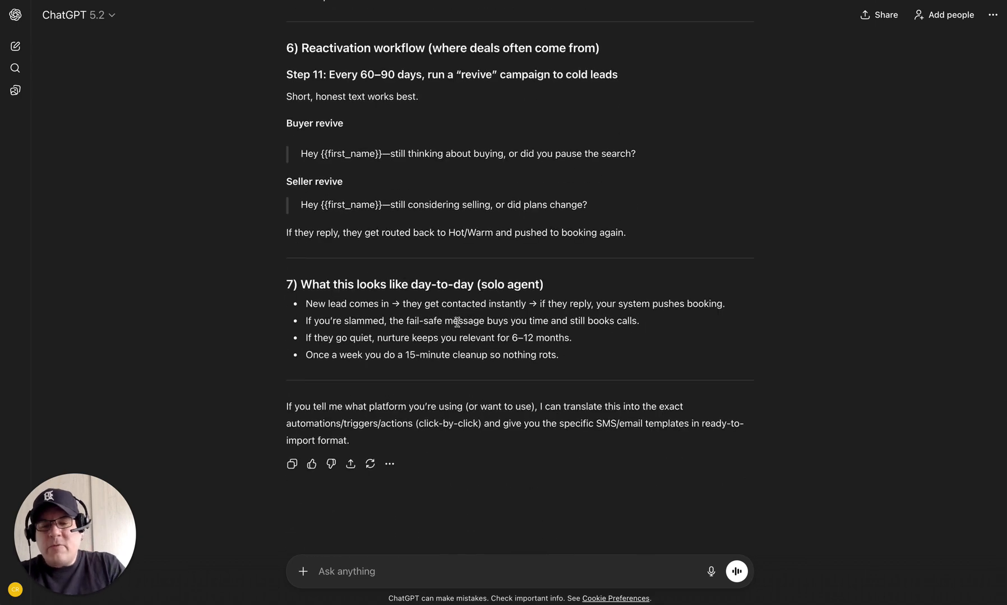
{"action": "left_click", "coordinate": [356, 571]}
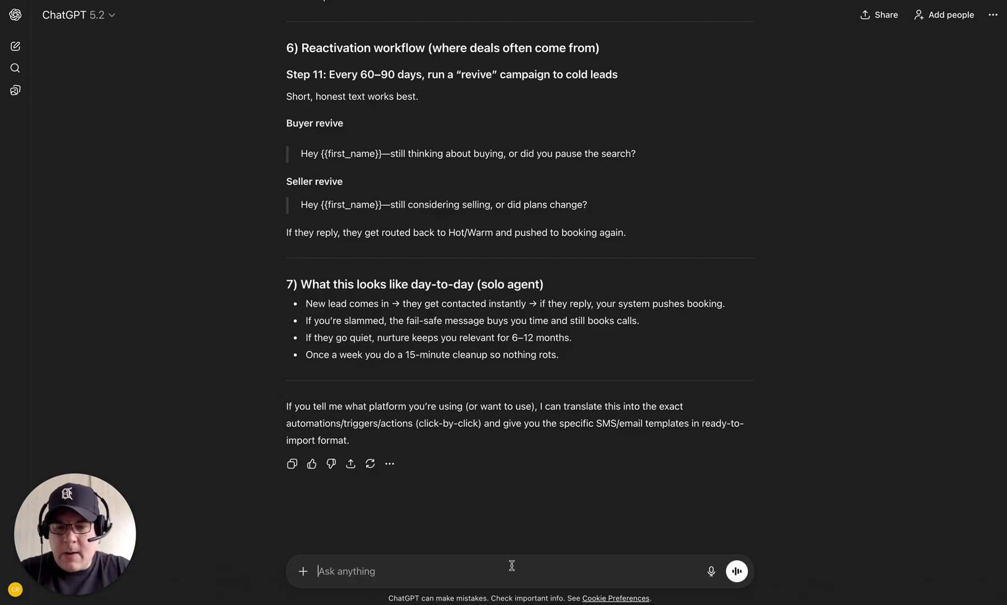
{"action": "type", "text": "Create a follow-up plan for real estate leads using SMS and email.  Include: - Immediate response -First7 days -30–90 day nurture - Long-term follow-up for cold leads  Keep the tone human and non-spammy."}
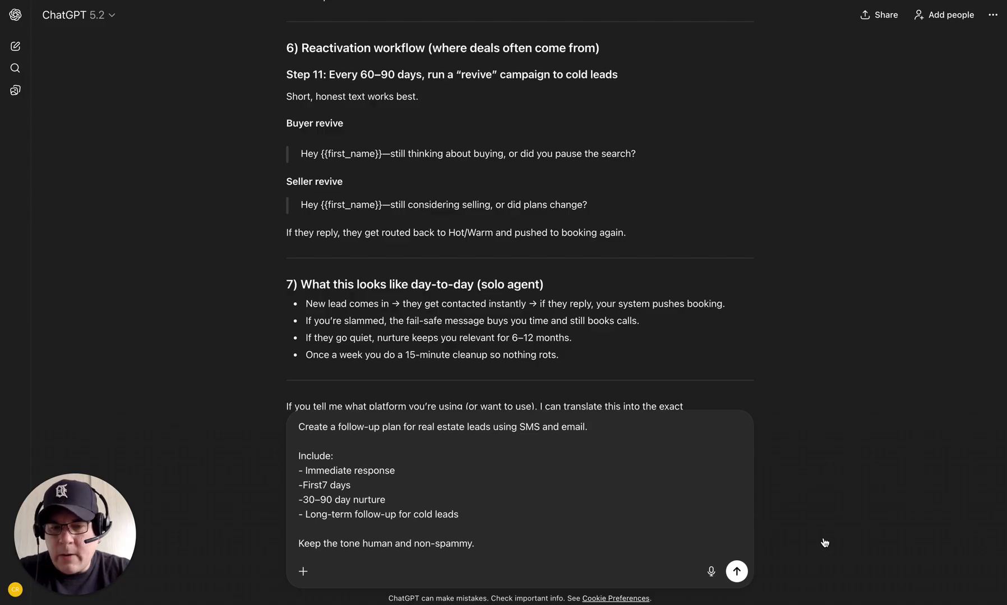
Step: Send the follow-up plan prompt to get a Real Estate Lead Follow-Up Plan (SMS + Email)
{"action": "key", "text": "Return"}
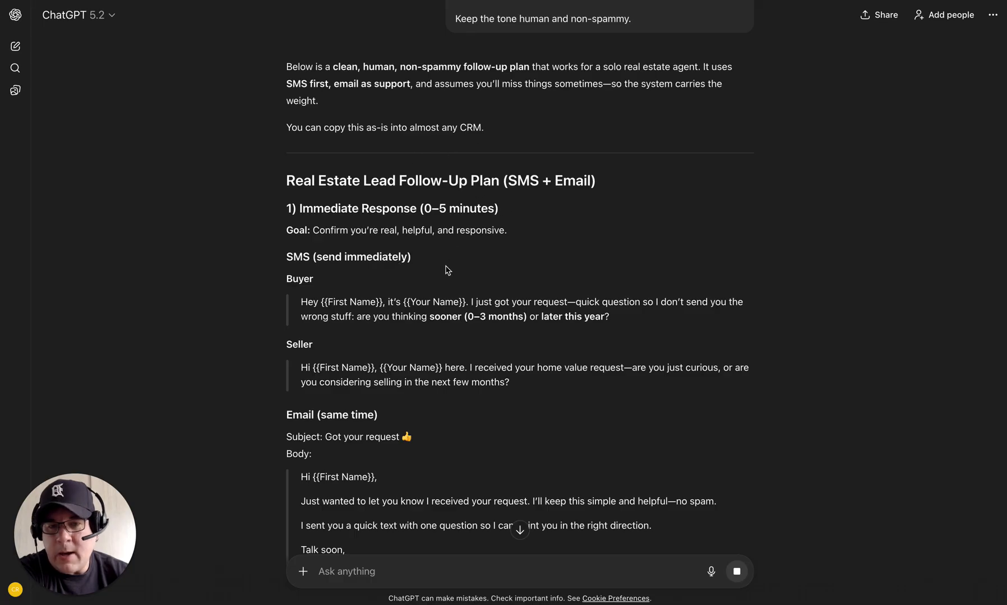
Step: Scroll through the finished follow-up plan from Day 2 down to section 5
{"action": "scroll", "coordinate": [447, 270], "scroll_direction": "down", "scroll_amount": 1}
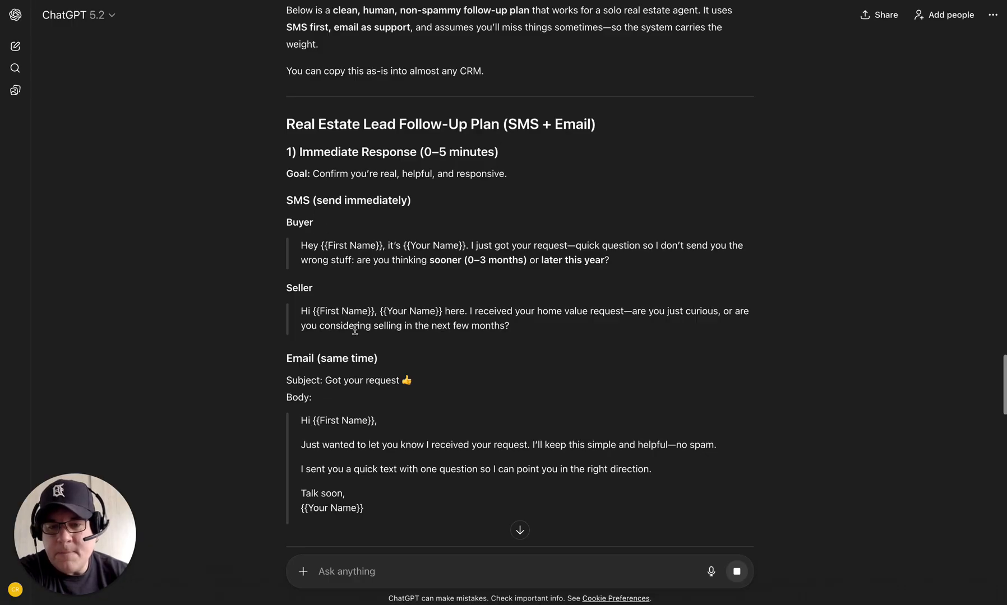
{"action": "scroll", "coordinate": [345, 390], "scroll_direction": "down", "scroll_amount": 2}
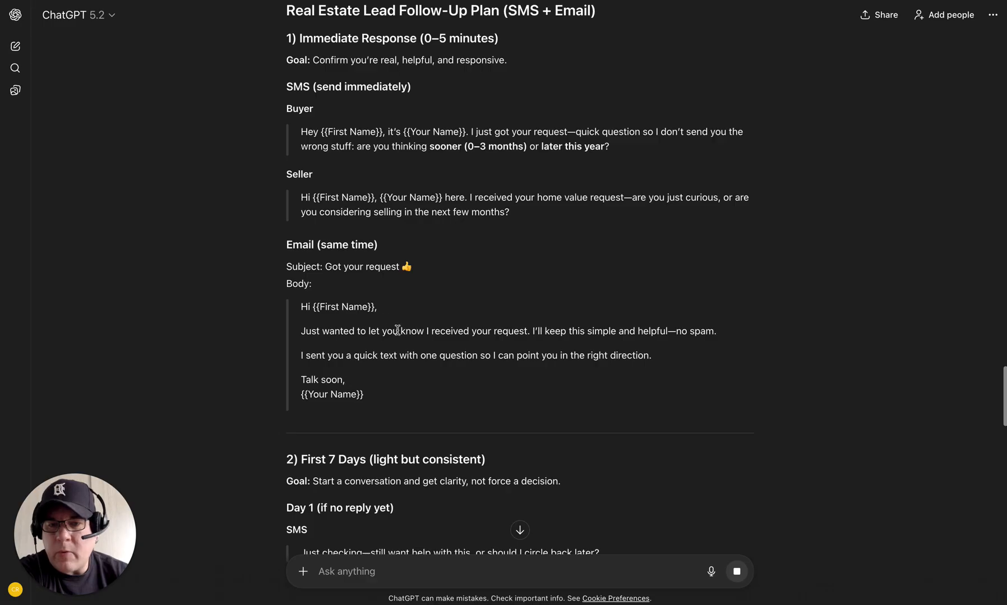
{"action": "scroll", "coordinate": [394, 373], "scroll_direction": "down", "scroll_amount": 1}
{"action": "scroll", "coordinate": [394, 374], "scroll_direction": "down", "scroll_amount": 1}
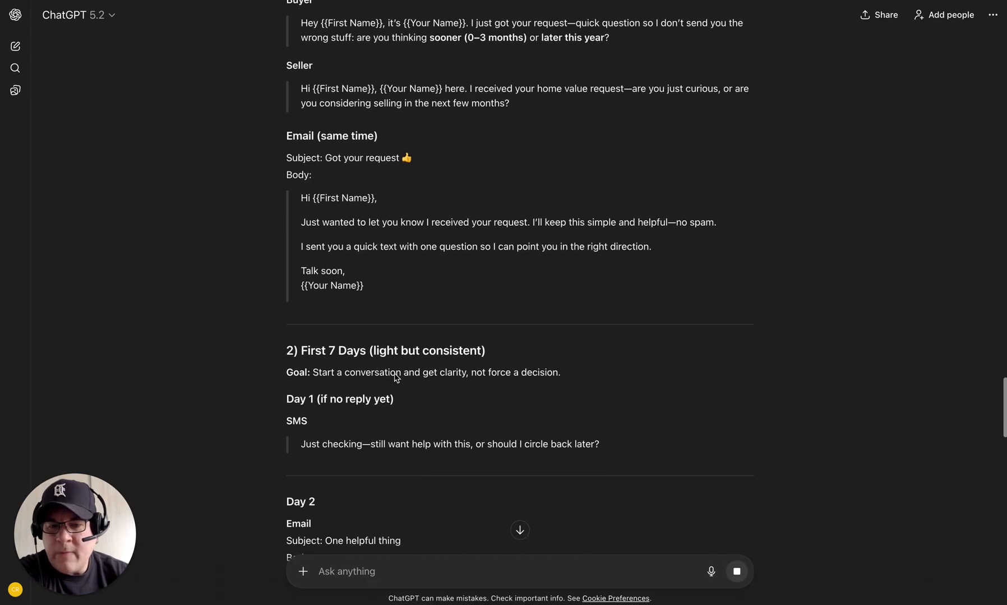
{"action": "scroll", "coordinate": [396, 377], "scroll_direction": "down", "scroll_amount": 3}
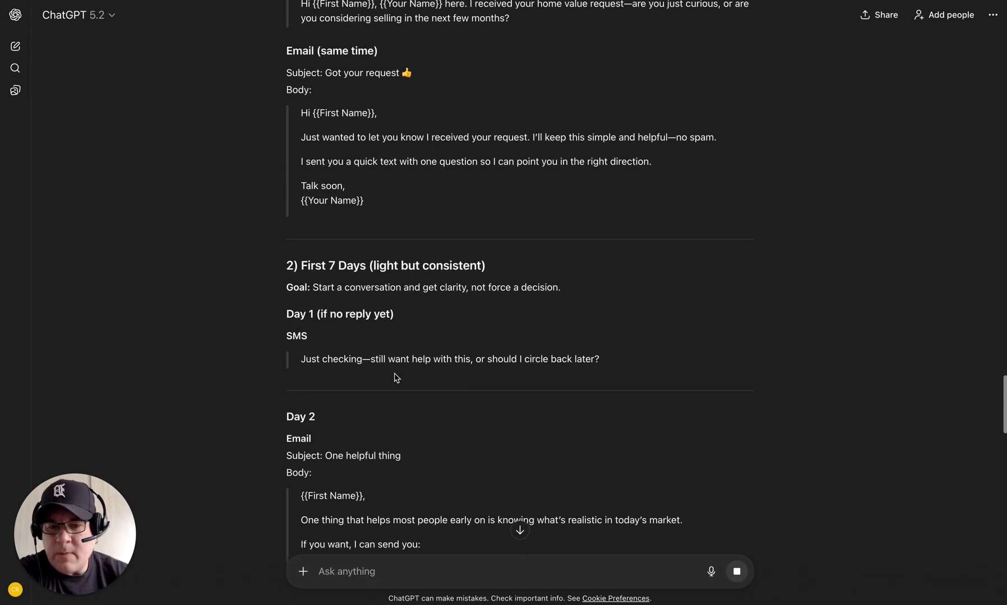
{"action": "scroll", "coordinate": [395, 377], "scroll_direction": "down", "scroll_amount": 5}
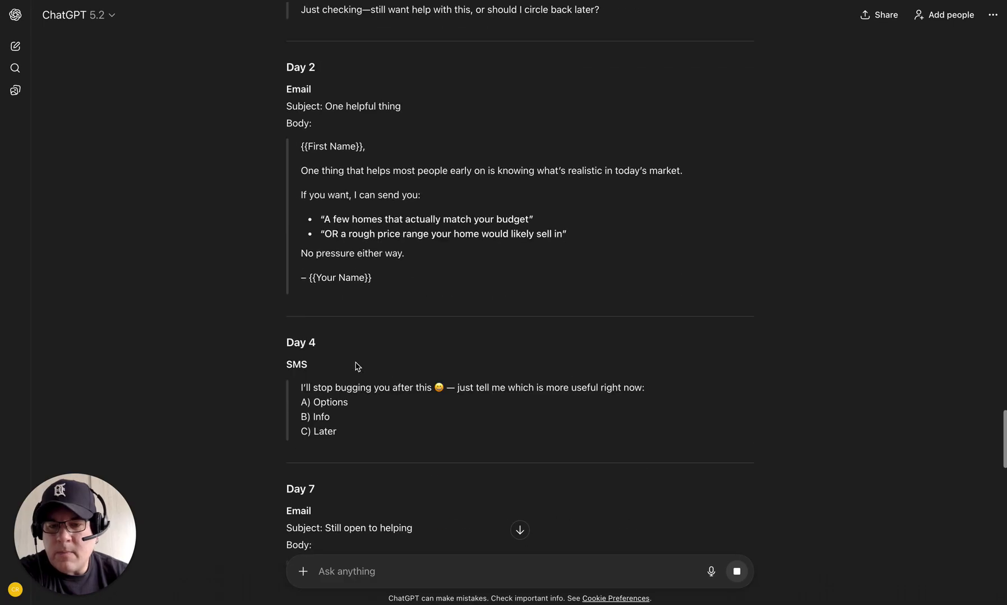
{"action": "scroll", "coordinate": [422, 420], "scroll_direction": "down", "scroll_amount": 4}
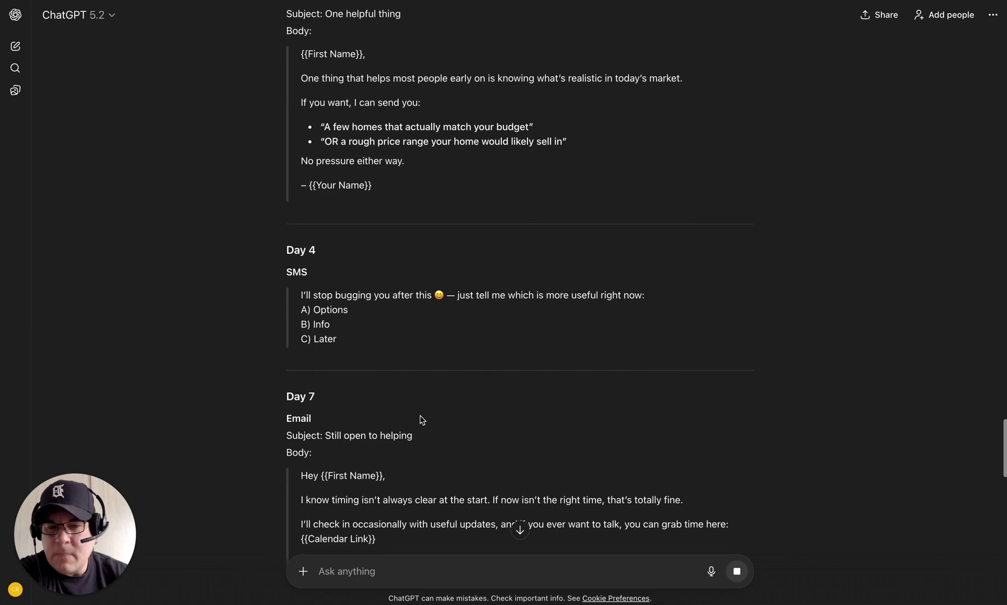
{"action": "scroll", "coordinate": [420, 420], "scroll_direction": "down", "scroll_amount": 4}
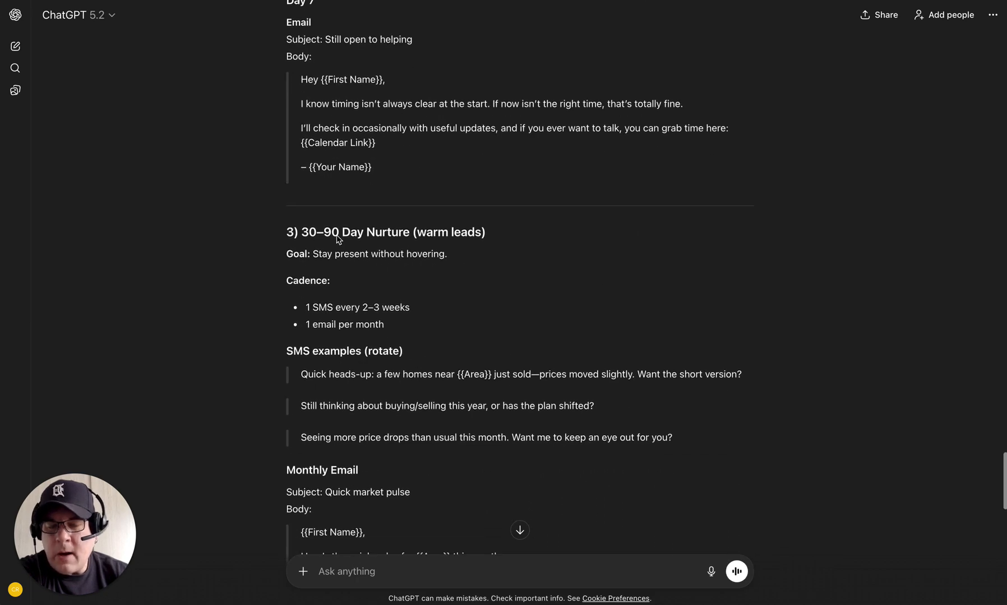
{"action": "scroll", "coordinate": [429, 408], "scroll_direction": "down", "scroll_amount": 1}
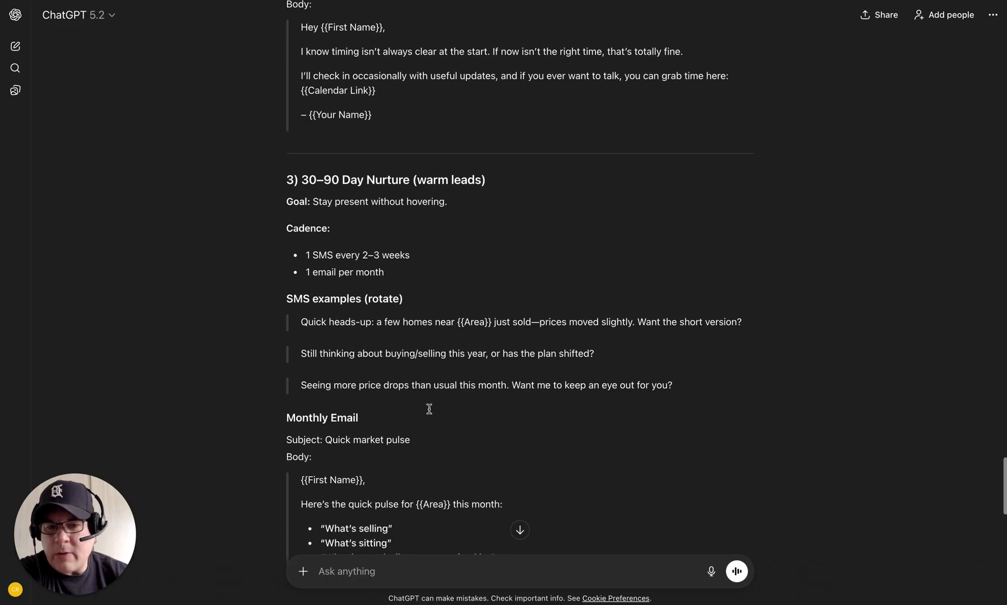
{"action": "scroll", "coordinate": [368, 86], "scroll_direction": "up", "scroll_amount": 4}
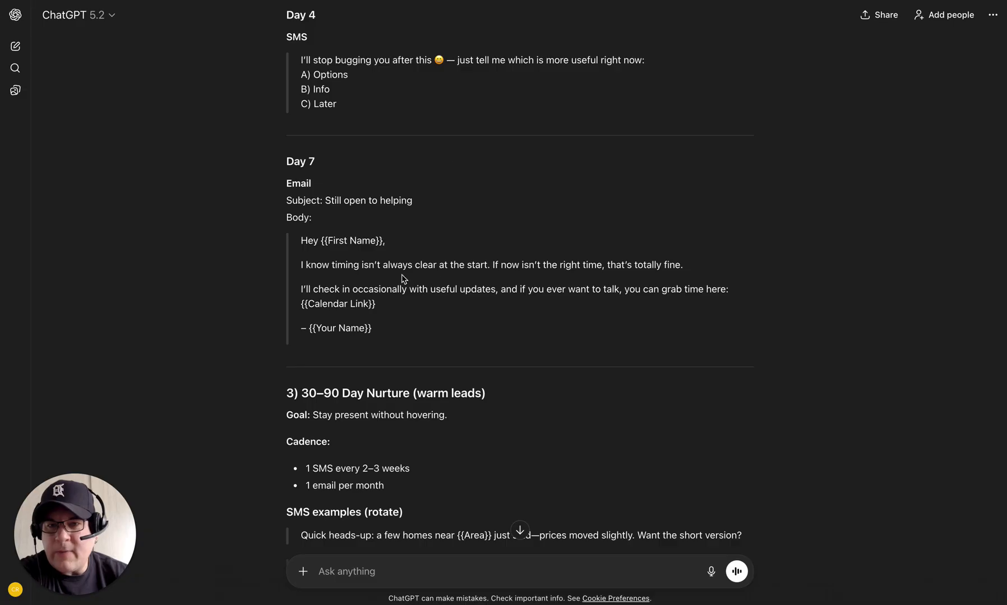
{"action": "scroll", "coordinate": [571, 393], "scroll_direction": "down", "scroll_amount": 2}
{"action": "scroll", "coordinate": [572, 394], "scroll_direction": "down", "scroll_amount": 1}
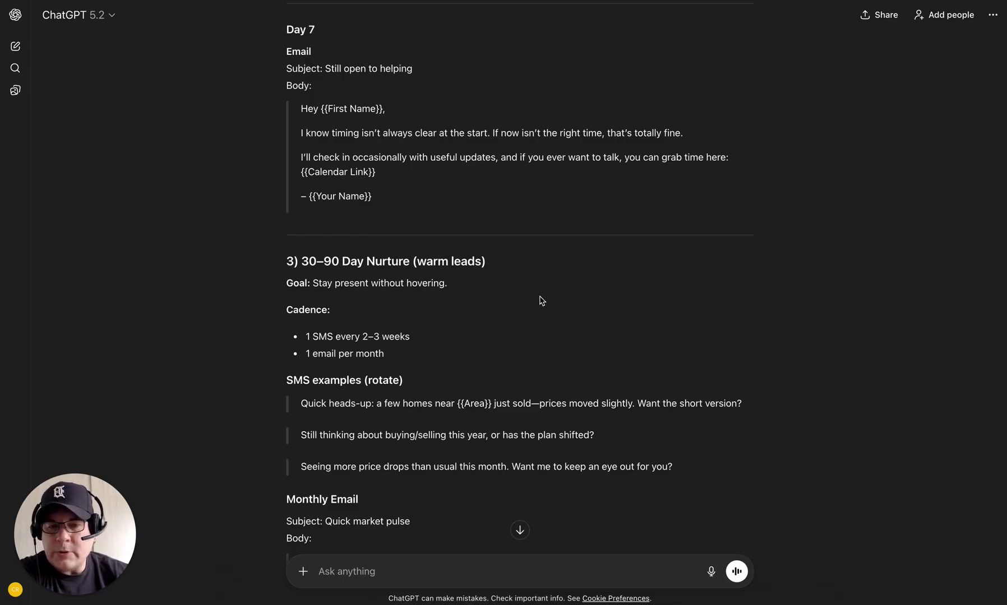
{"action": "scroll", "coordinate": [541, 301], "scroll_direction": "down", "scroll_amount": 7}
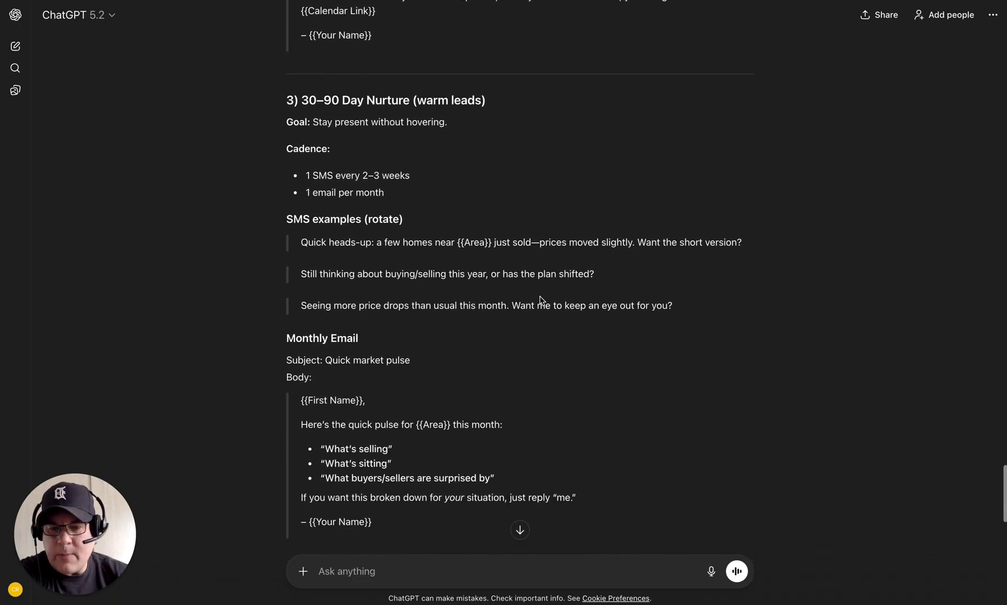
{"action": "scroll", "coordinate": [540, 297], "scroll_direction": "down", "scroll_amount": 3}
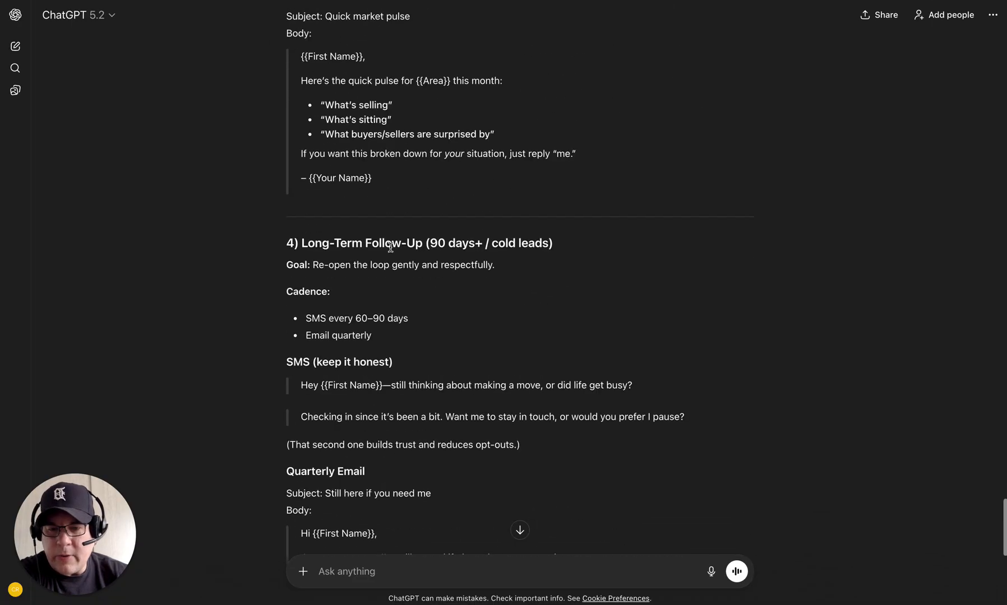
{"action": "scroll", "coordinate": [398, 457], "scroll_direction": "down", "scroll_amount": 7}
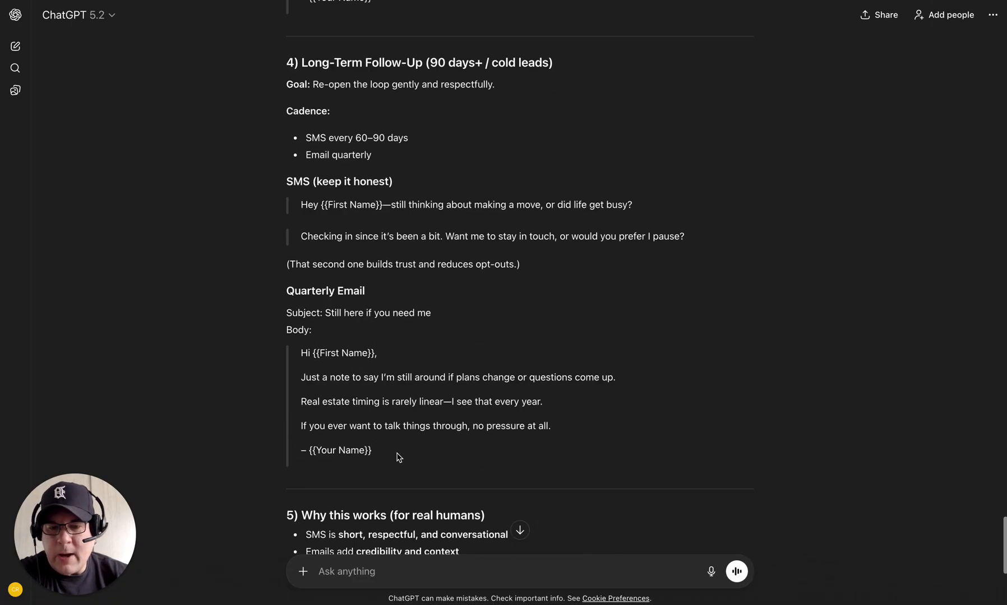
{"action": "scroll", "coordinate": [398, 457], "scroll_direction": "down", "scroll_amount": 2}
{"action": "scroll", "coordinate": [398, 457], "scroll_direction": "up", "scroll_amount": 10}
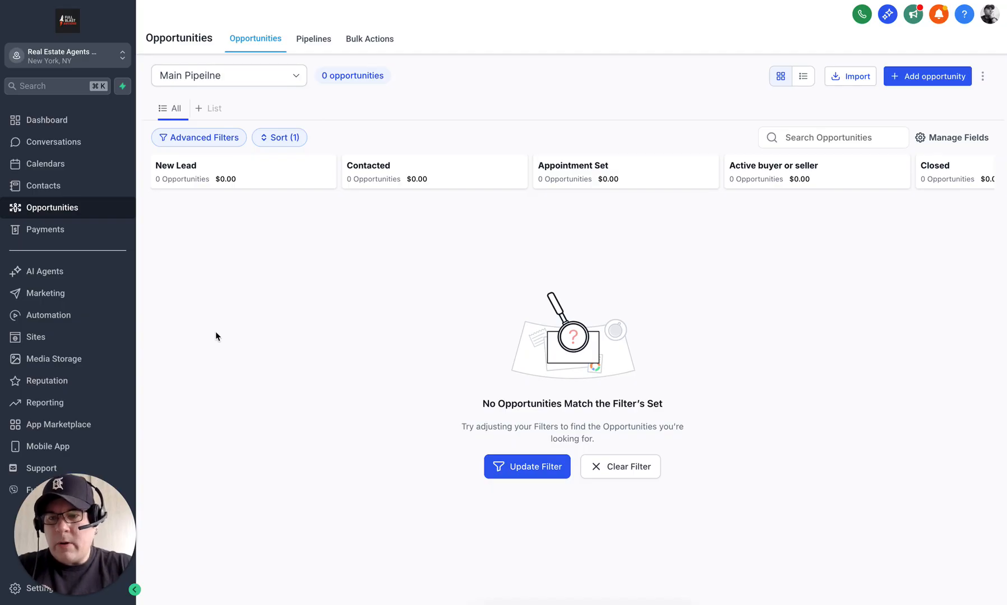
Step: Show the Automation Workflow List, where the AI Builder Enabled notice appears
{"action": "left_click", "coordinate": [52, 315]}
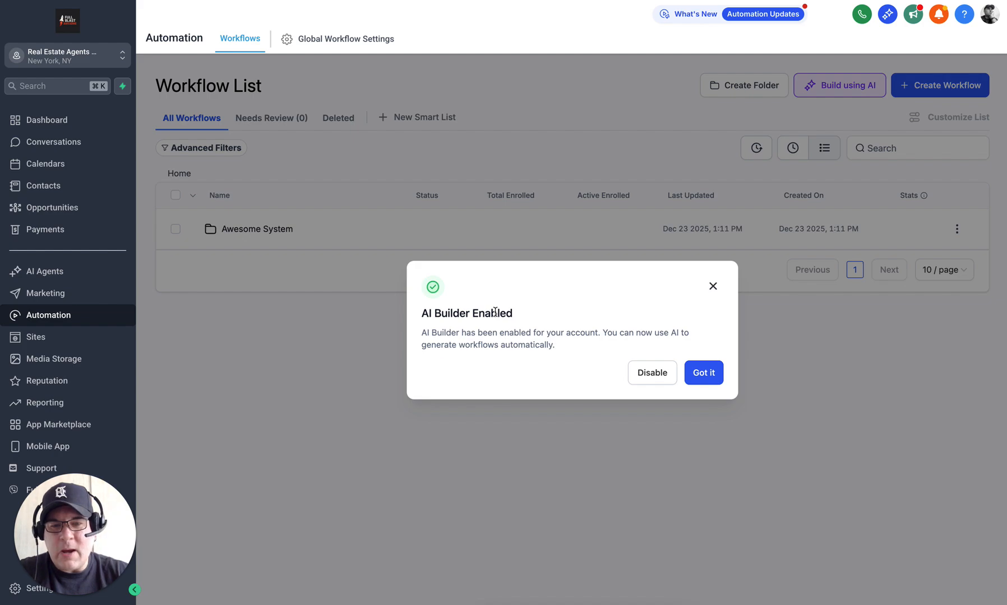
Step: Dismiss the AI Builder Enabled notice and check the Create Workflow options for Build Using AI
{"action": "left_click", "coordinate": [703, 373]}
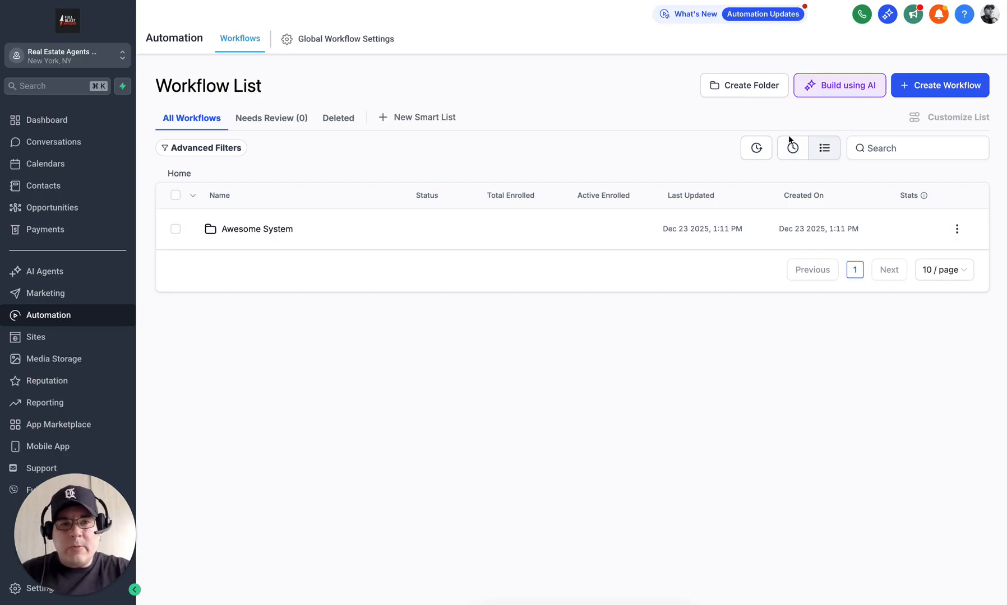
{"action": "left_click", "coordinate": [942, 87]}
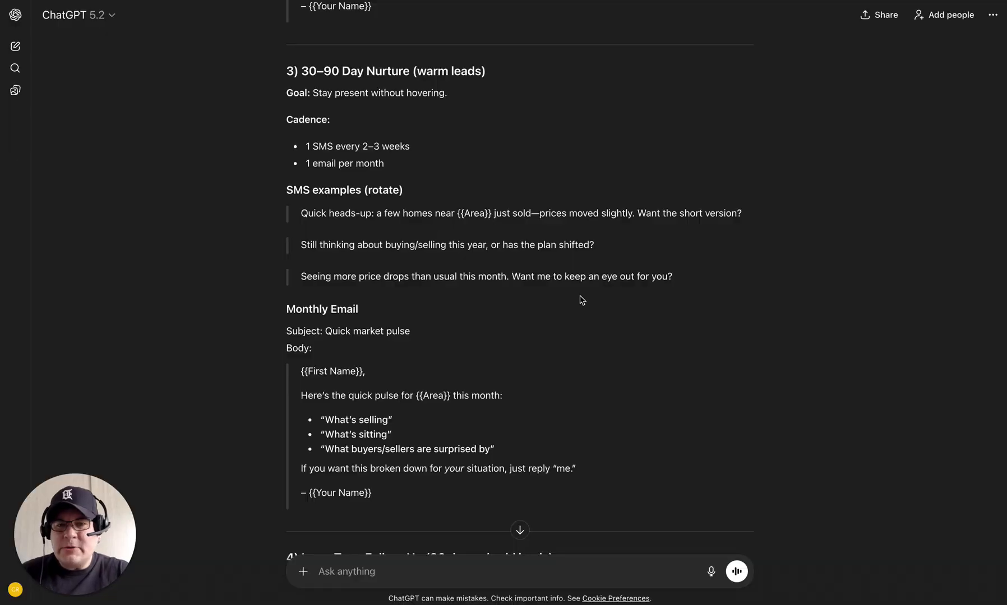
Step: Type a request for a GHL AI prompt to create the workflow for the above system, plus follow-up prompts
{"action": "scroll", "coordinate": [582, 300], "scroll_direction": "down", "scroll_amount": 15}
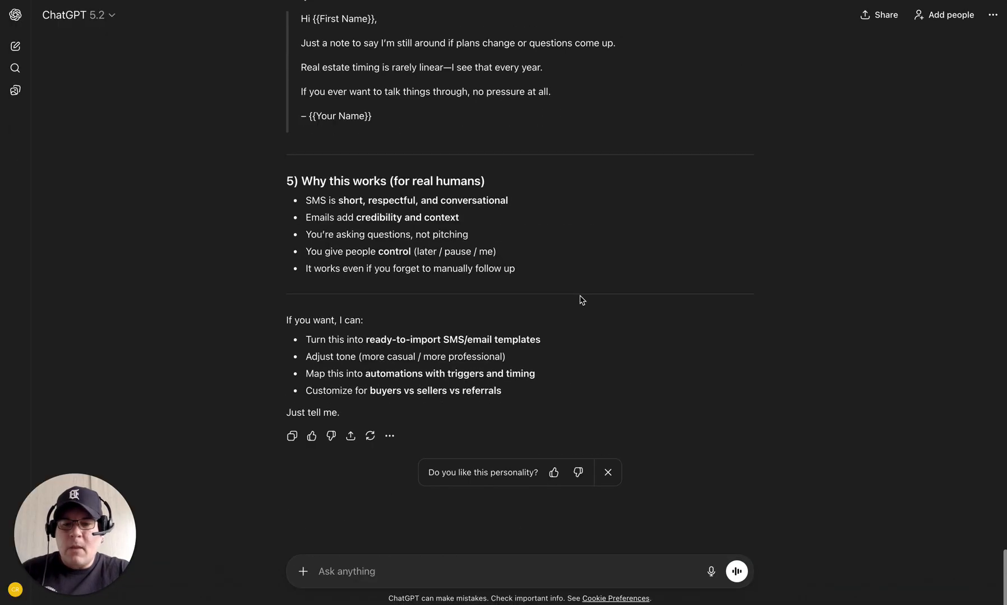
{"action": "left_click", "coordinate": [373, 570]}
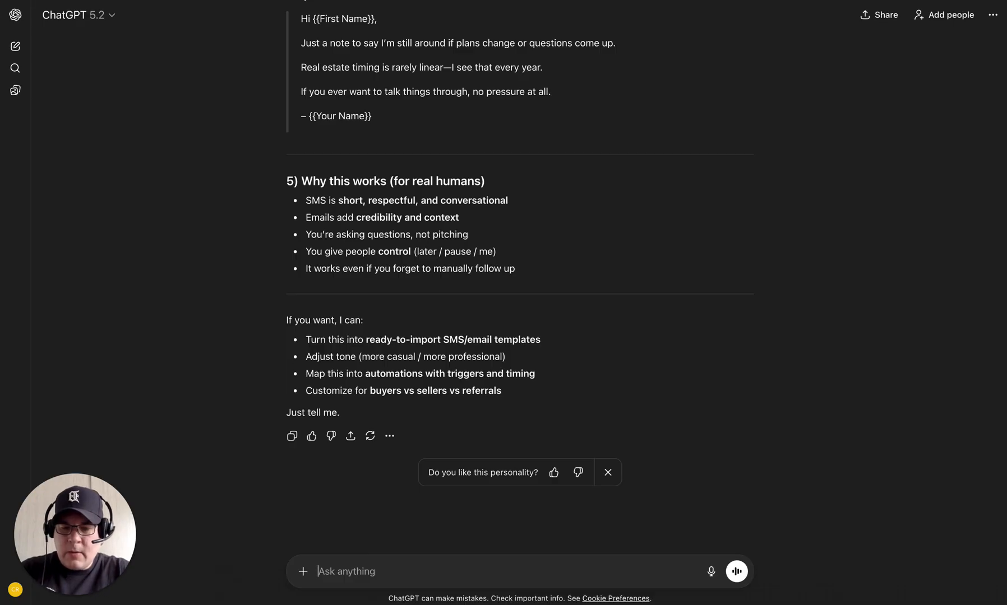
{"action": "type", "text": "Write me a prompt to"}
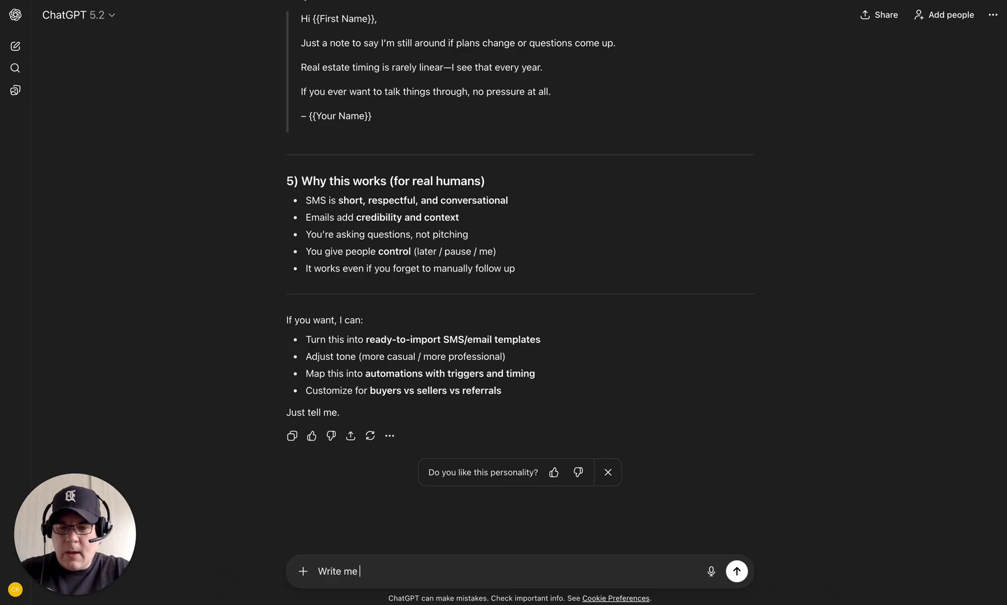
{"action": "key", "text": "BackSpace"}
{"action": "key", "text": "BackSpace"}
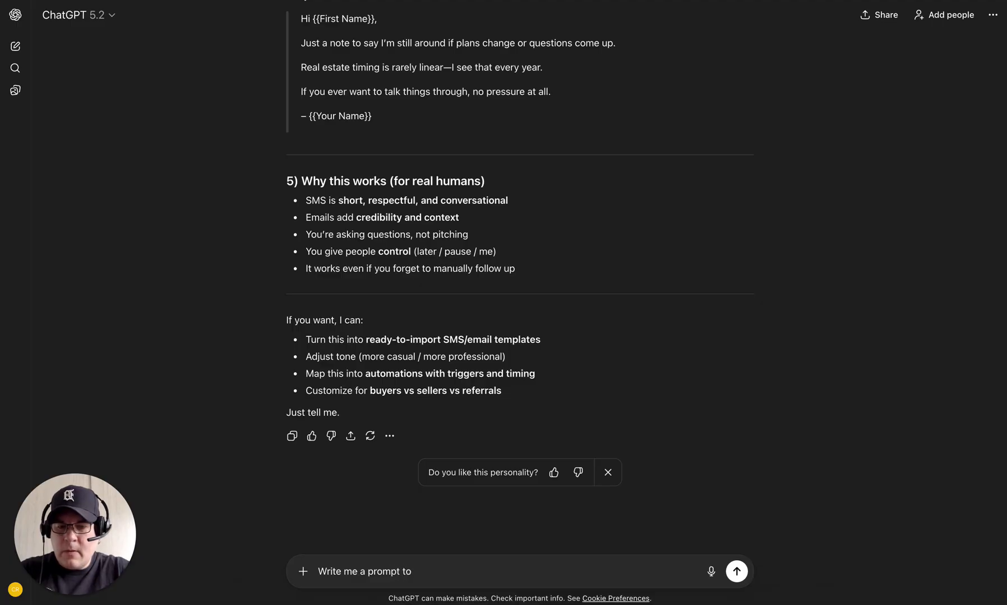
{"action": "type", "text": "for GHL"}
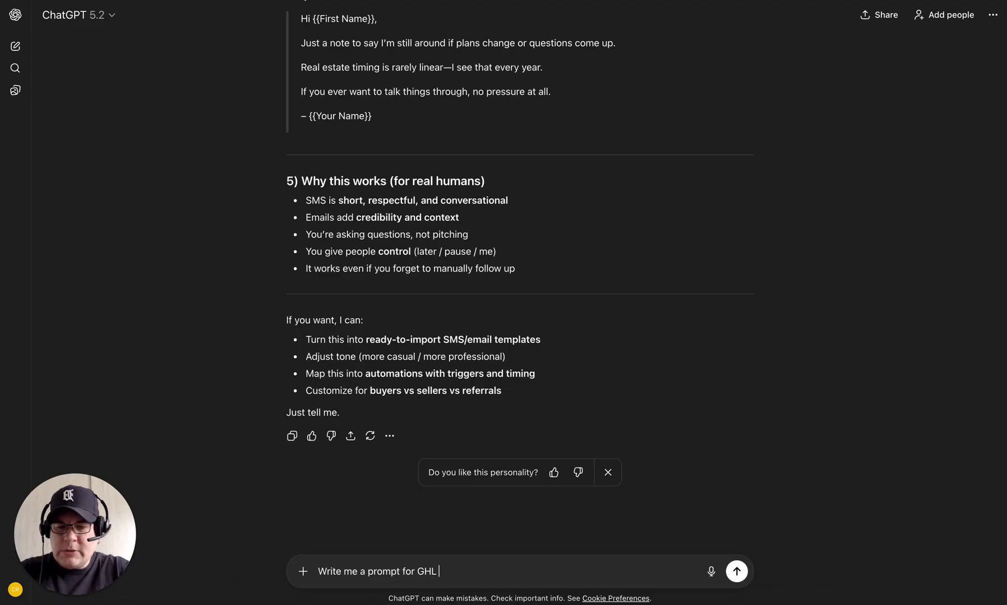
{"action": "type", "text": " AI to"}
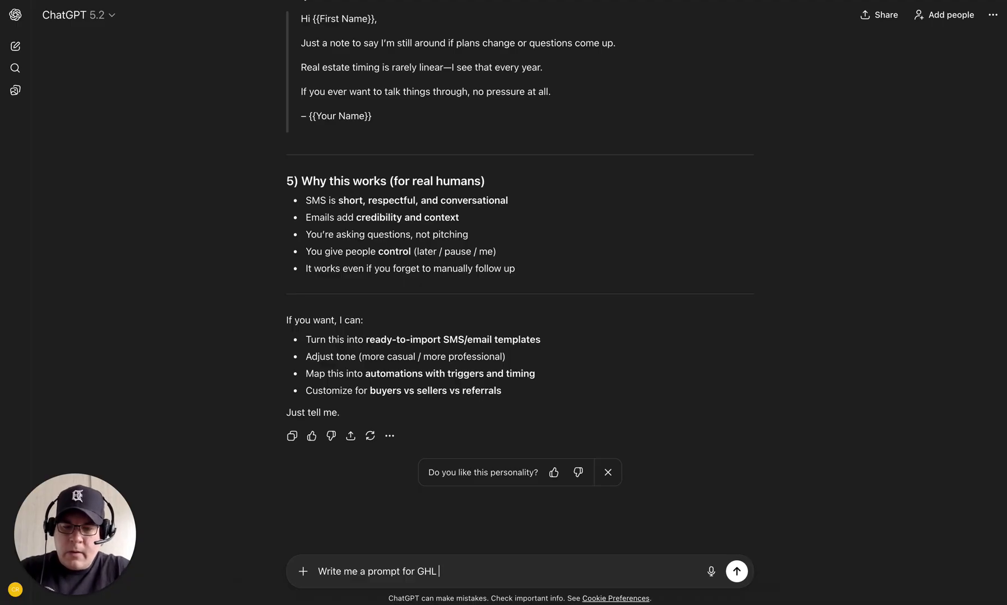
{"action": "type", "text": " create the works"}
{"action": "key", "text": "BackSpace"}
{"action": "type", "text": "lo"}
{"action": "key", "text": "BackSpace"}
{"action": "key", "text": "BackSpace"}
{"action": "type", "text": "flow"}
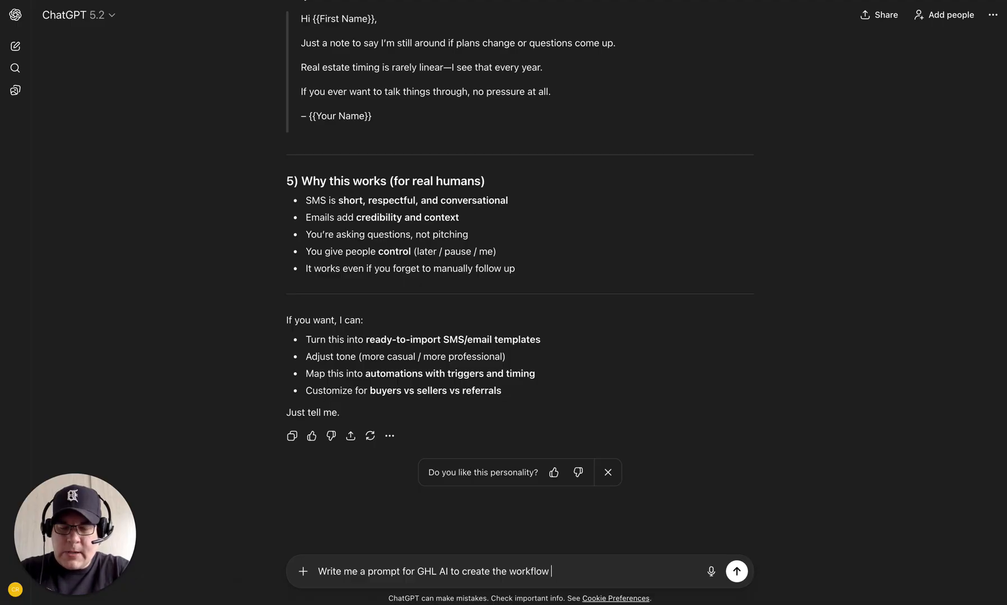
{"action": "type", "text": " for the above "}
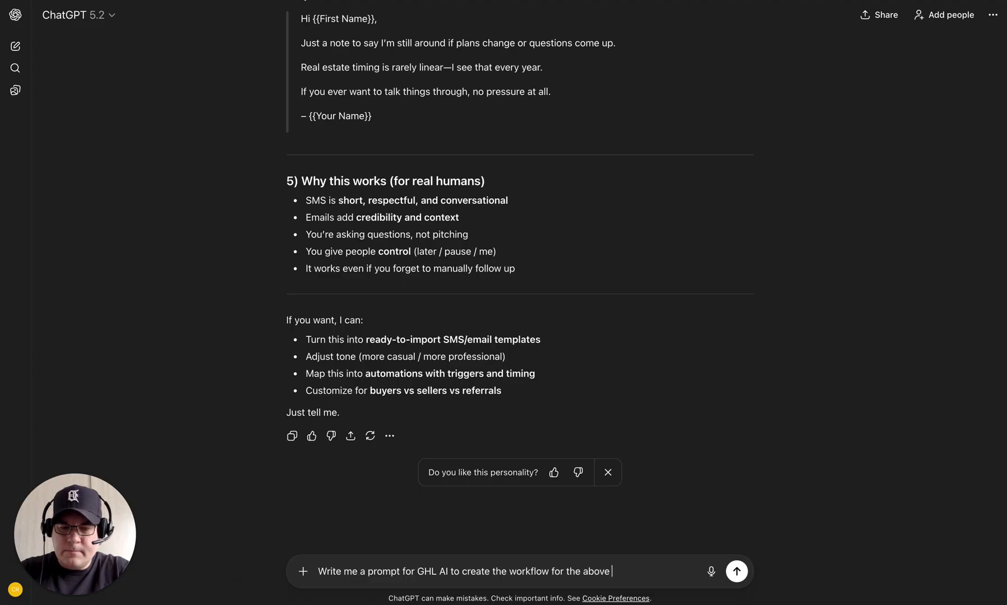
{"action": "type", "text": "system. "}
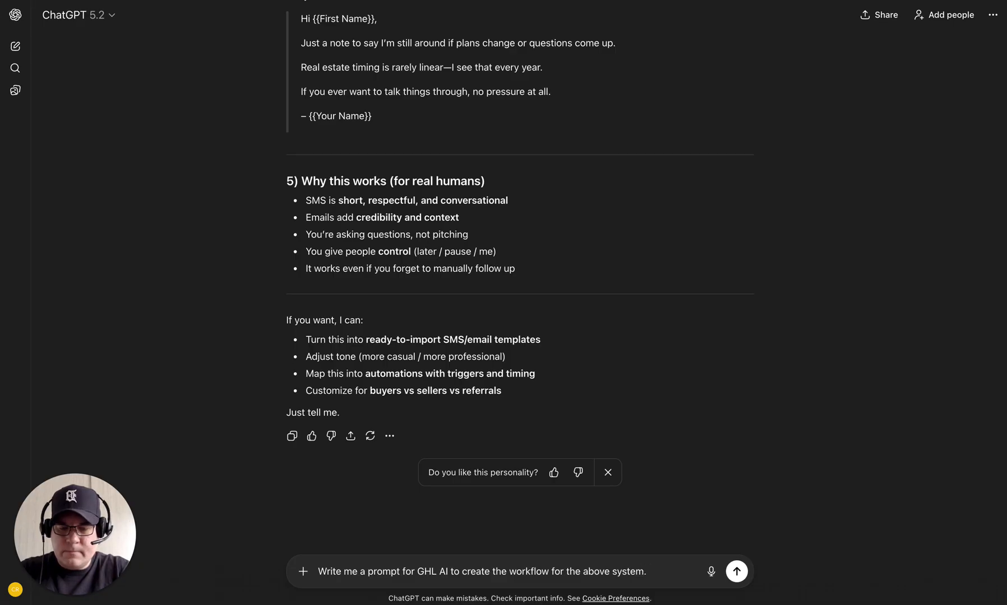
{"action": "type", "text": "Create any"}
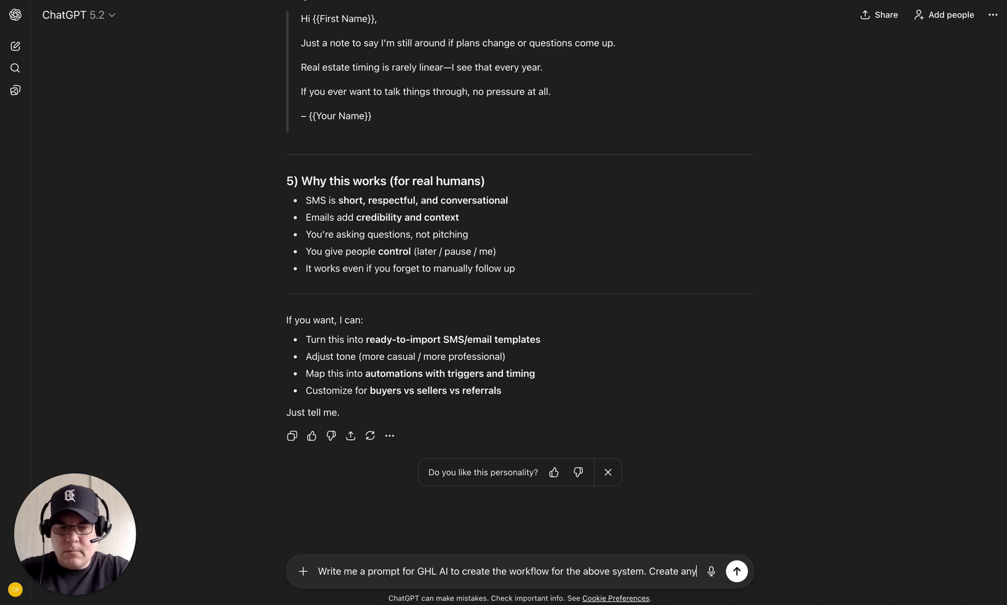
{"action": "type", "text": " o"}
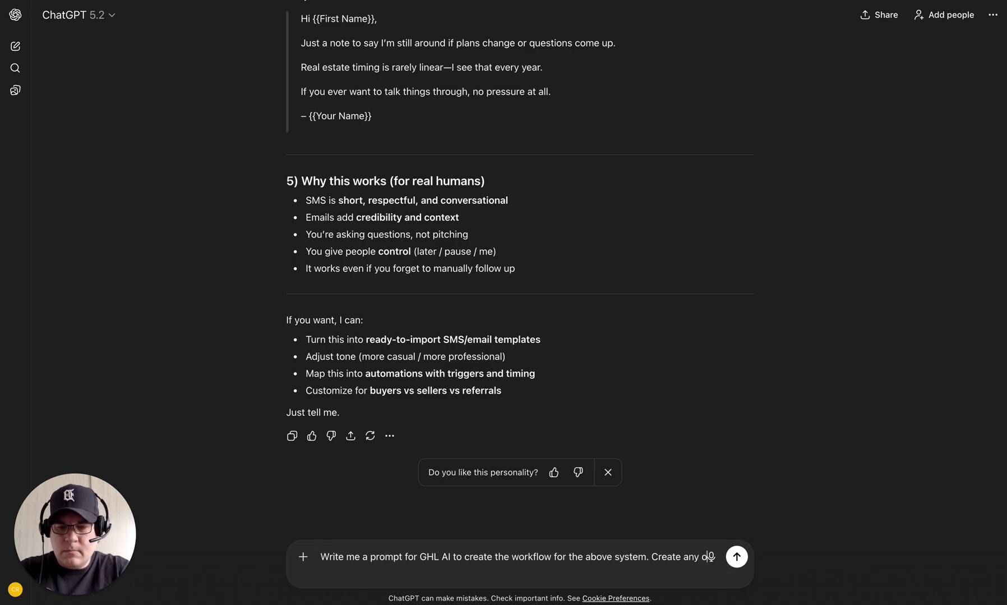
{"action": "type", "text": "ther prompts needed for af"}
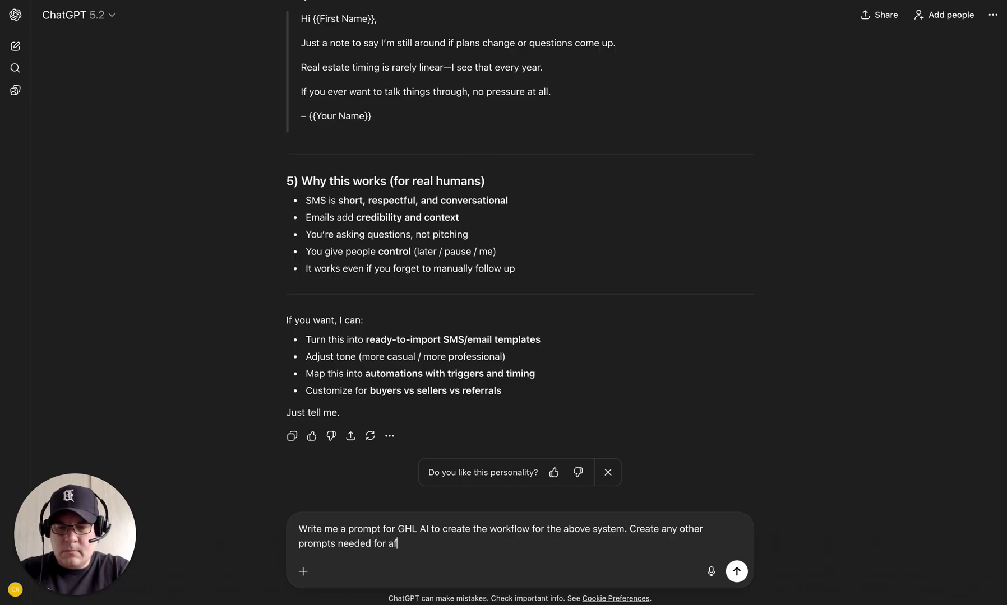
{"action": "type", "text": "ter I create thi"}
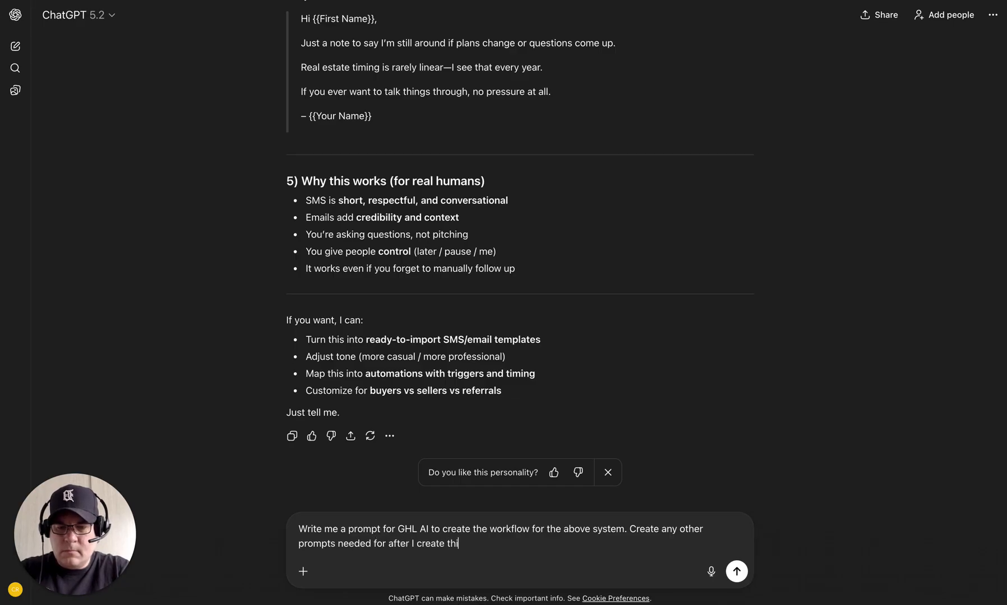
{"action": "type", "text": "s workflow "}
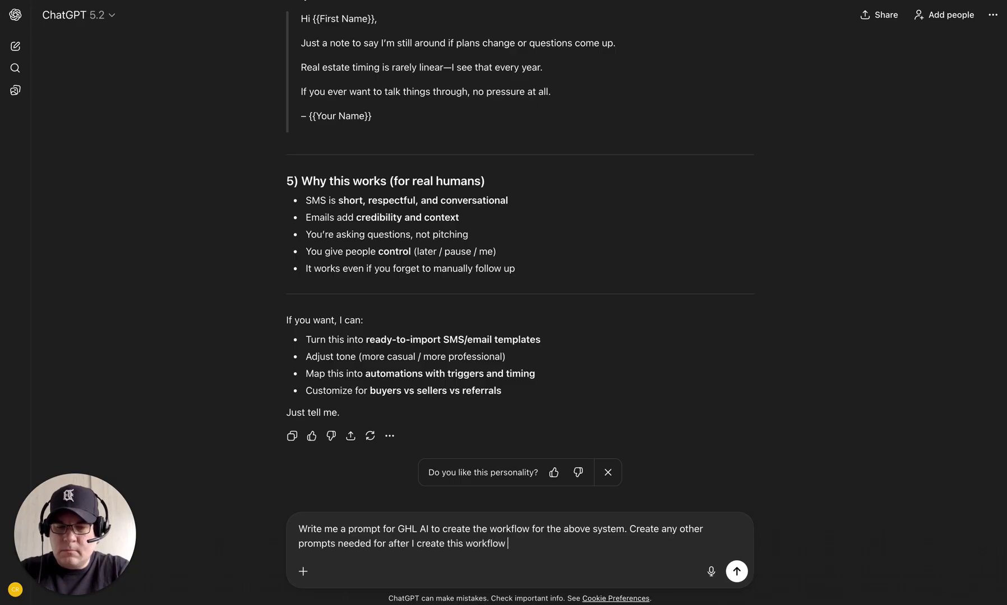
{"action": "type", "text": "also that are need"}
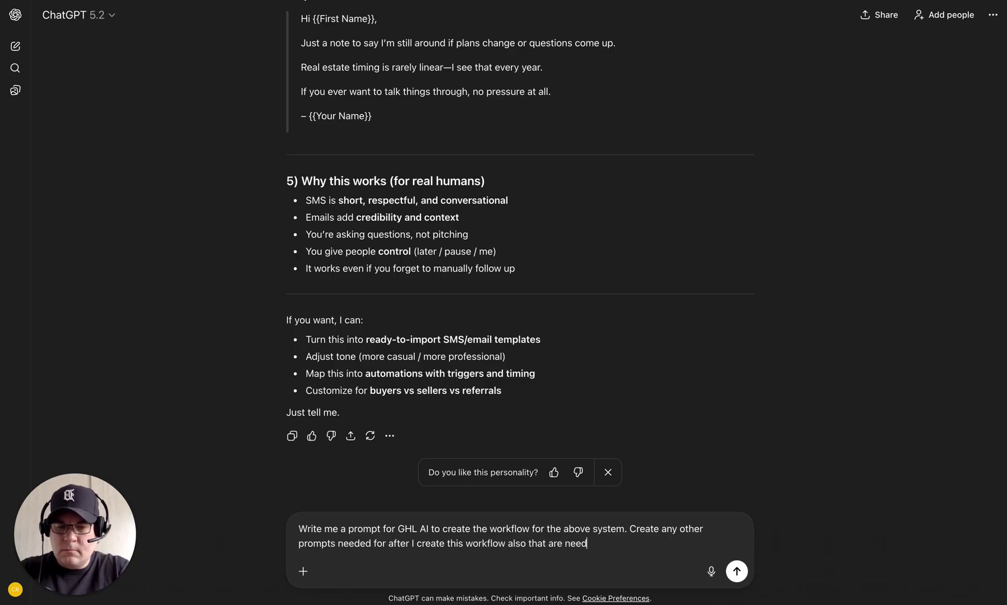
{"action": "type", "text": "ed for this business."}
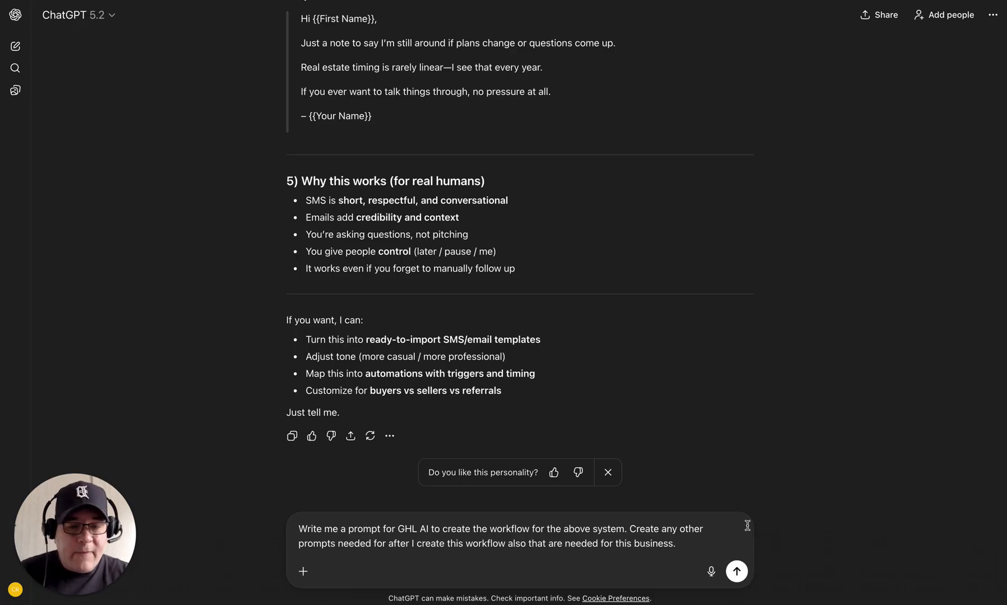
Step: Send the request and look over the generated GHL AI prompts
{"action": "left_click", "coordinate": [736, 573]}
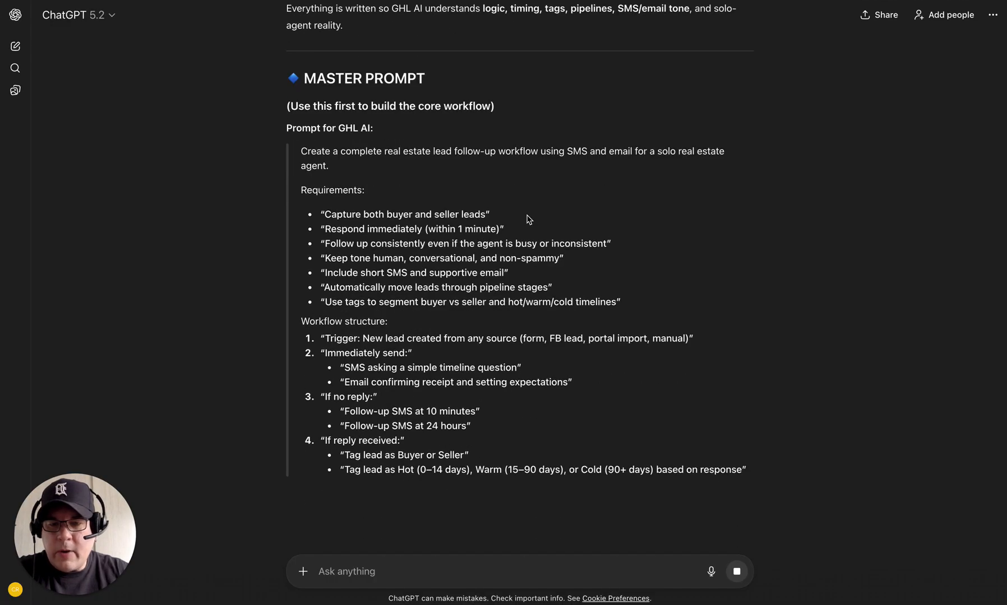
{"action": "scroll", "coordinate": [527, 218], "scroll_direction": "down", "scroll_amount": 8}
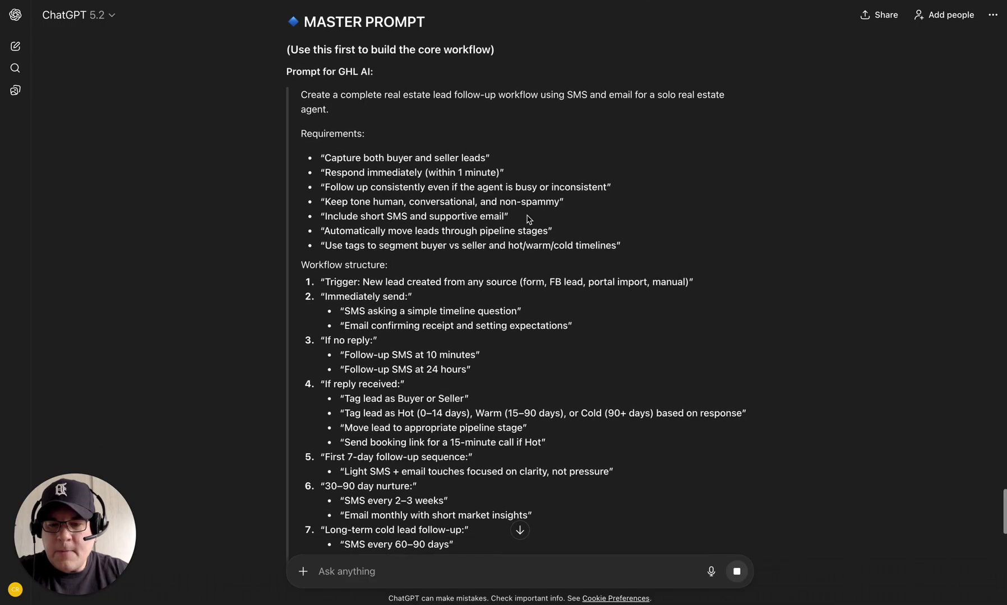
{"action": "scroll", "coordinate": [527, 219], "scroll_direction": "up", "scroll_amount": 7}
{"action": "scroll", "coordinate": [527, 218], "scroll_direction": "up", "scroll_amount": 1}
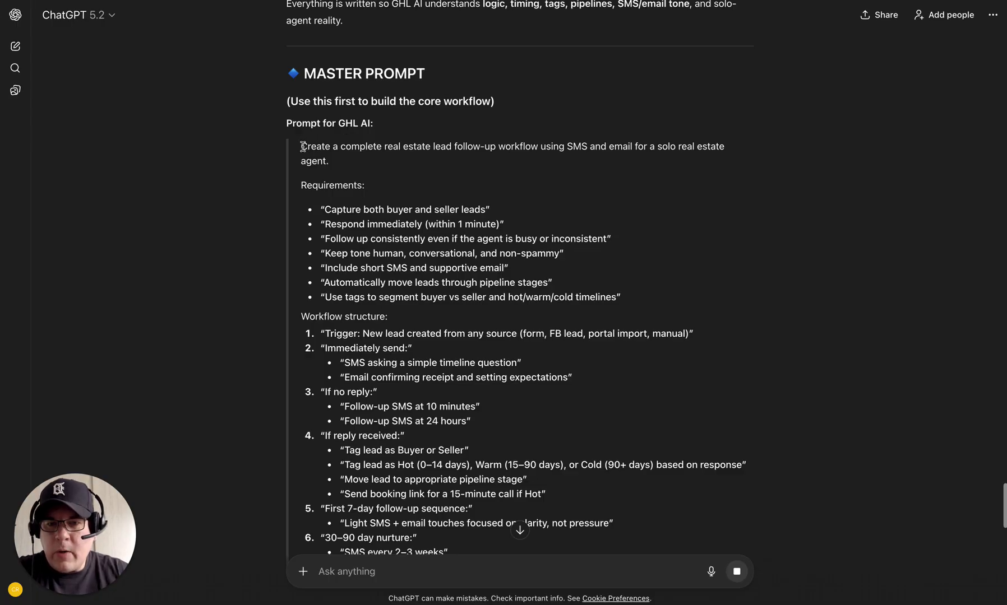
Step: Select the MASTER PROMPT through the pipeline, SMS and email refinement prompts for copying
{"action": "left_click_drag", "start_coordinate": [303, 146], "coordinate": [406, 239]}
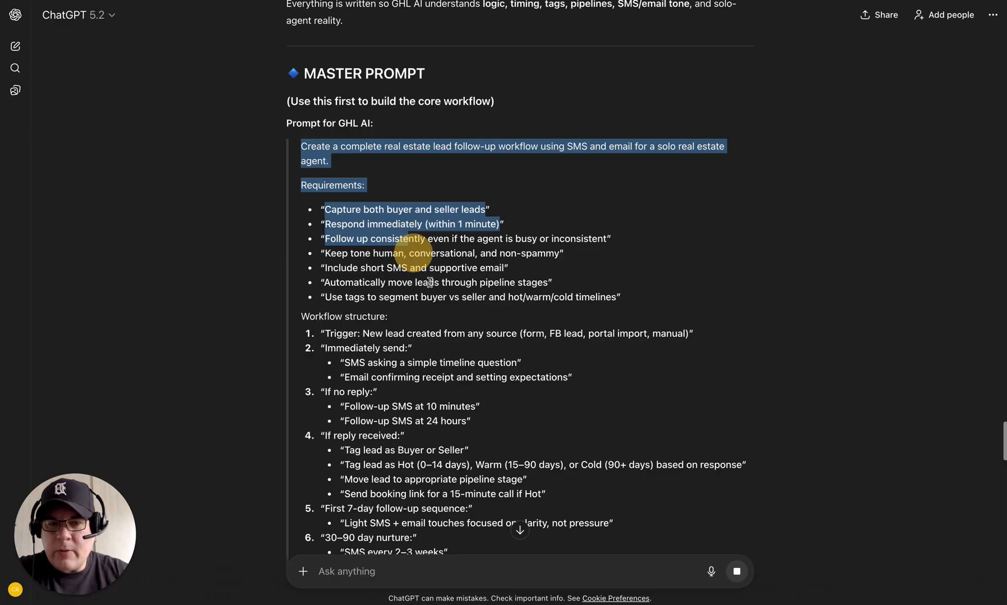
{"action": "left_click", "coordinate": [472, 556], "text": "shift"}
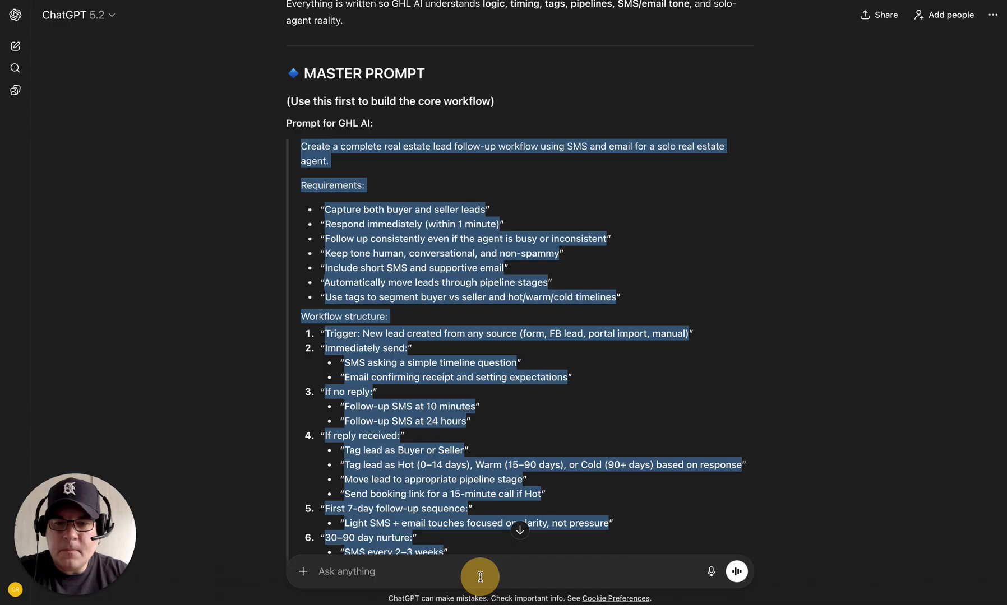
{"action": "left_click_drag", "start_coordinate": [480, 577], "coordinate": [500, 562]}
{"action": "scroll", "coordinate": [540, 481], "scroll_direction": "down", "scroll_amount": 5}
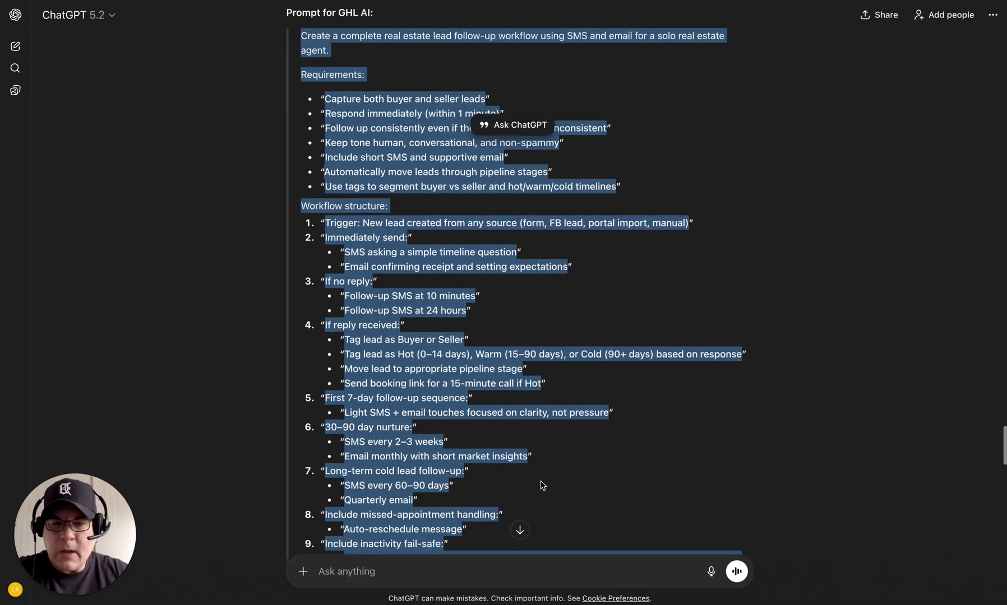
{"action": "scroll", "coordinate": [540, 484], "scroll_direction": "down", "scroll_amount": 4}
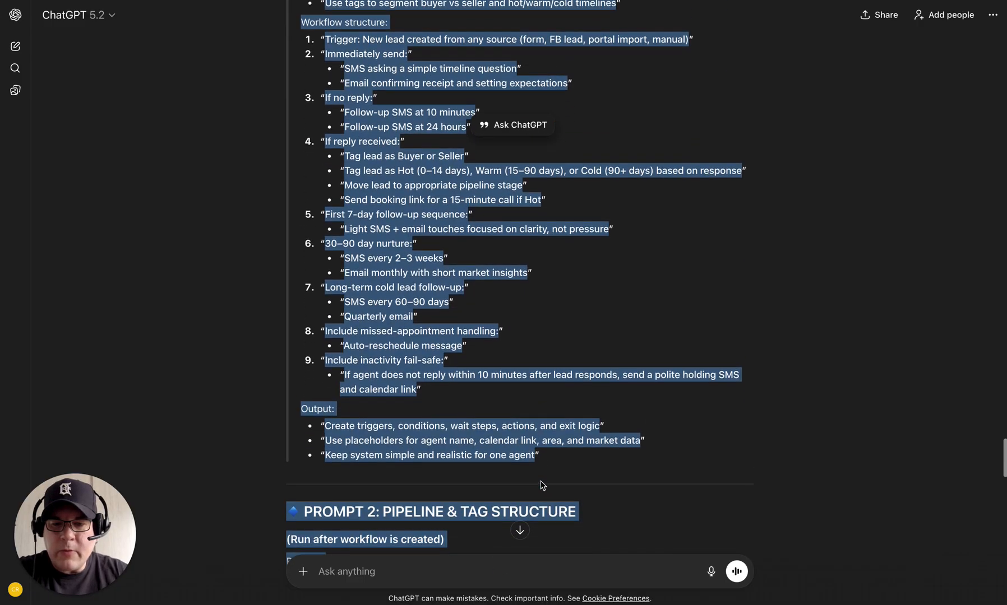
{"action": "scroll", "coordinate": [540, 483], "scroll_direction": "down", "scroll_amount": 7}
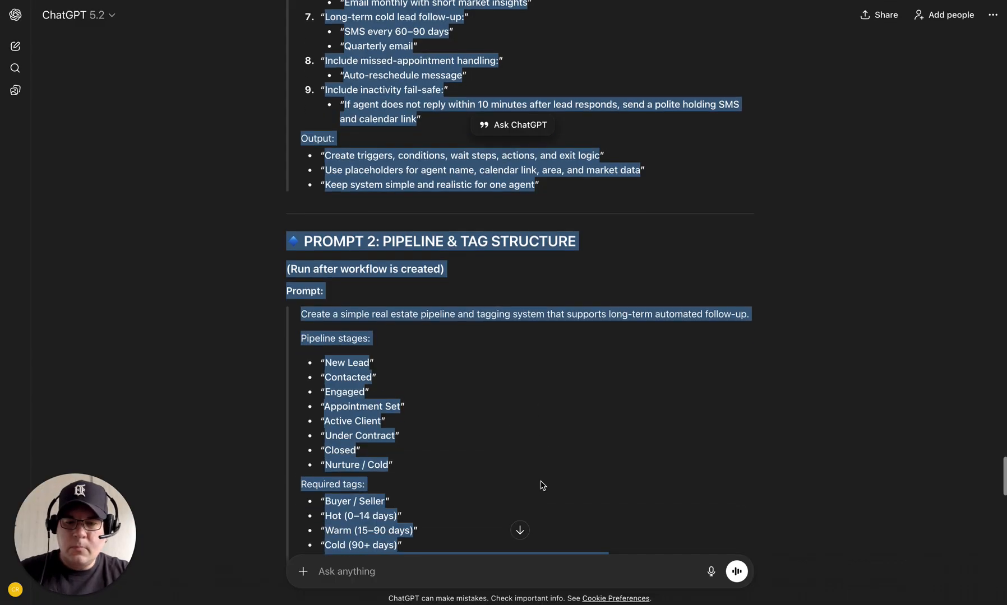
{"action": "scroll", "coordinate": [543, 485], "scroll_direction": "down", "scroll_amount": 10}
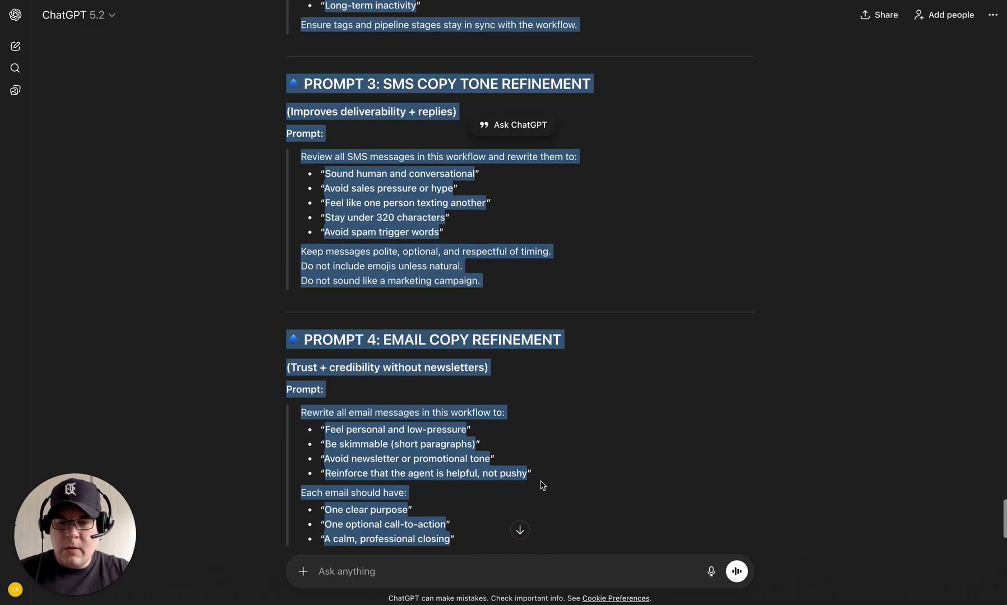
{"action": "scroll", "coordinate": [542, 486], "scroll_direction": "up", "scroll_amount": 15}
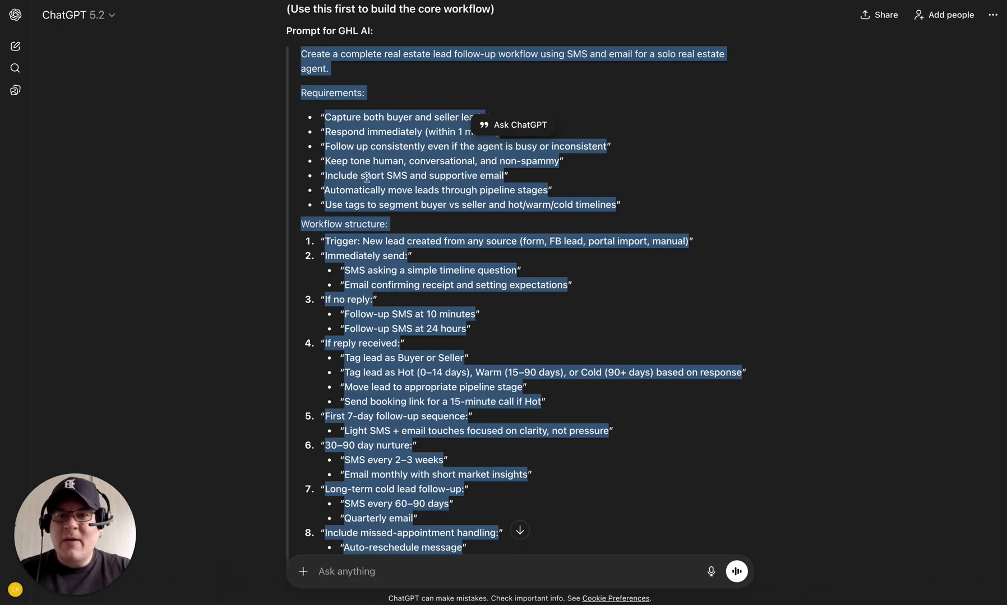
Step: Paste the GHL AI prompts into BUILD #1 just above the '3. Build the System' heading
{"action": "left_click", "coordinate": [313, 1]}
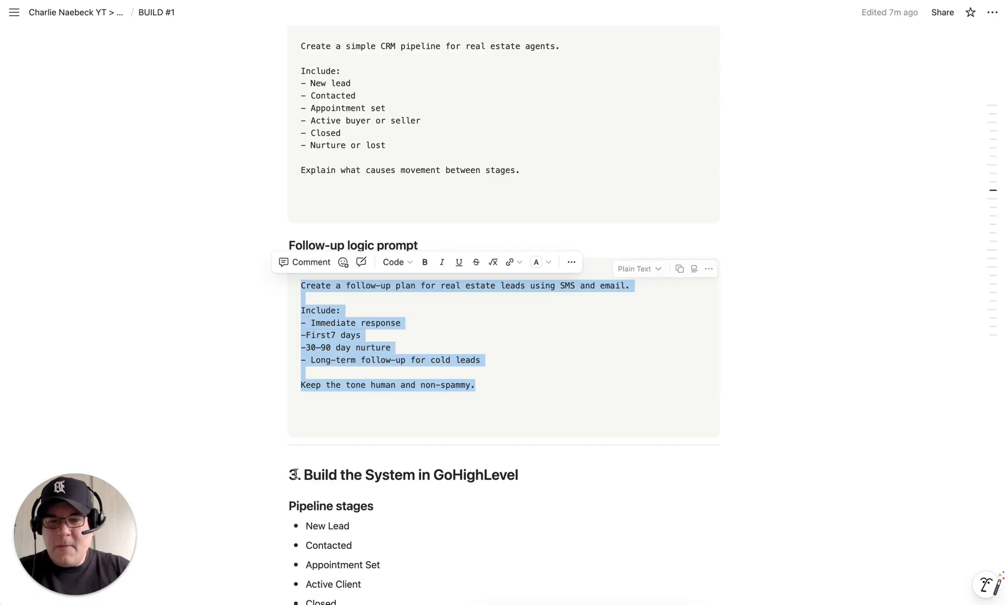
{"action": "left_click", "coordinate": [288, 474]}
{"action": "key", "text": "Return"}
{"action": "key", "text": "Return"}
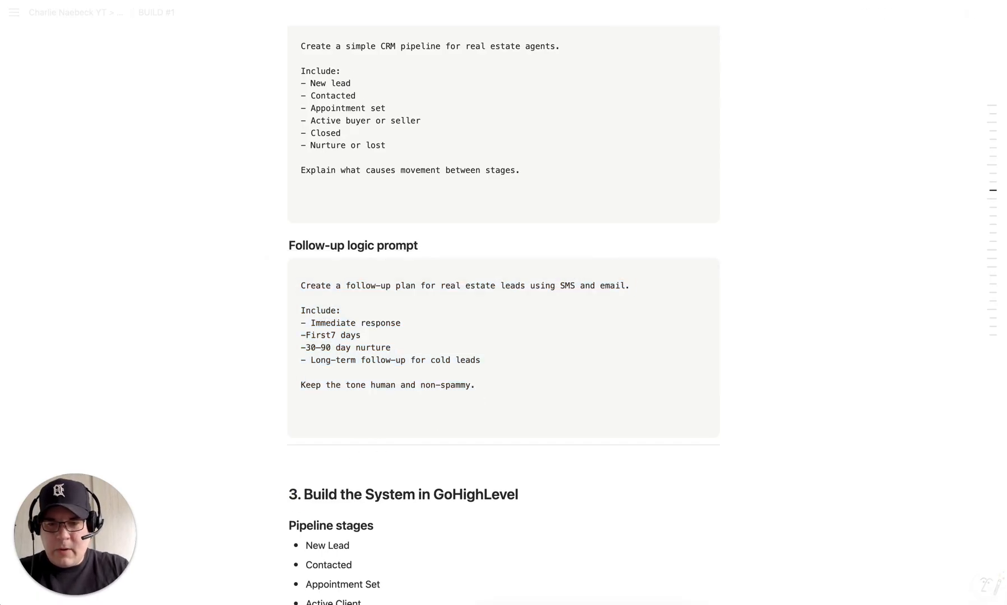
{"action": "left_click", "coordinate": [289, 478]}
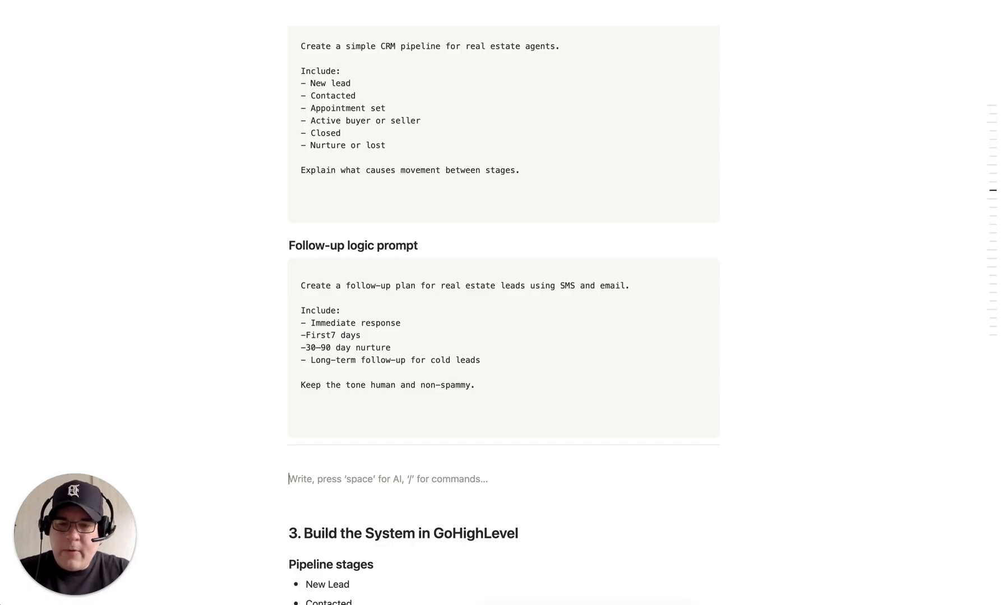
{"action": "key", "text": "super+v"}
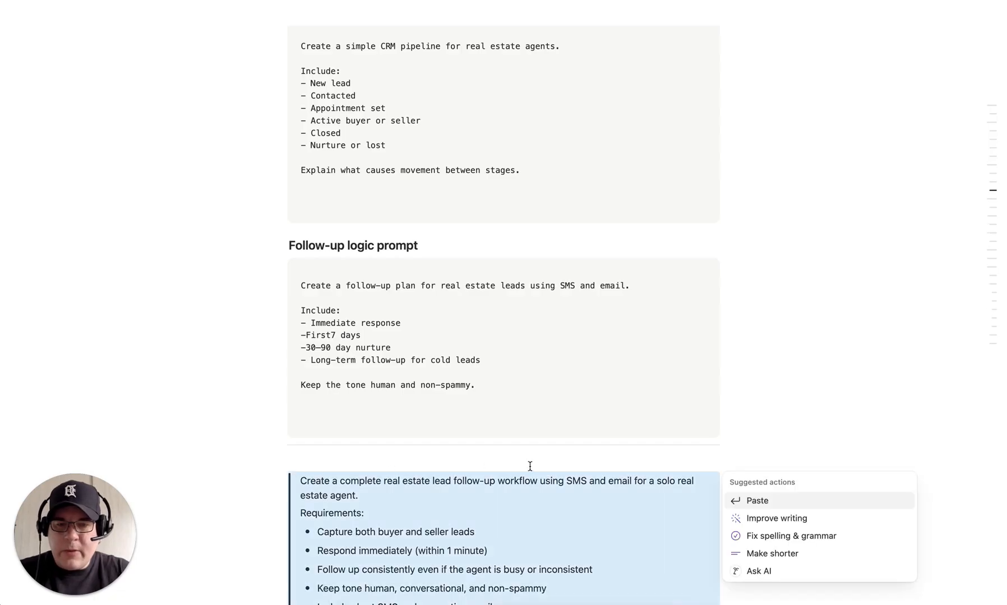
{"action": "left_click", "coordinate": [757, 377]}
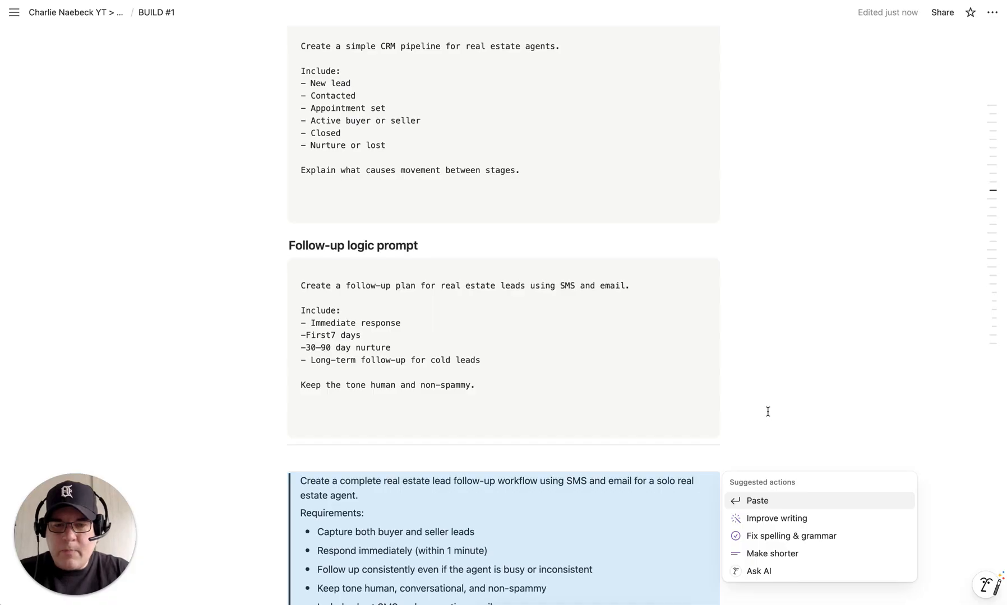
{"action": "left_click", "coordinate": [748, 363]}
Step: Select the pasted master workflow prompt text
{"action": "scroll", "coordinate": [748, 363], "scroll_direction": "down", "scroll_amount": 6}
{"action": "scroll", "coordinate": [752, 367], "scroll_direction": "down", "scroll_amount": 7}
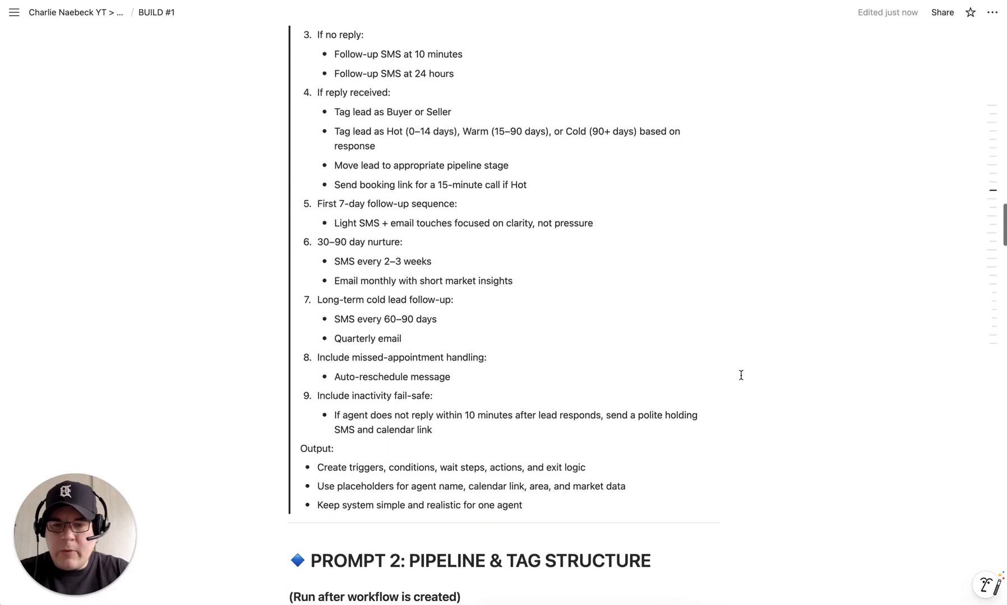
{"action": "left_click", "coordinate": [536, 503]}
{"action": "left_click_drag", "start_coordinate": [442, 387], "coordinate": [302, 201]}
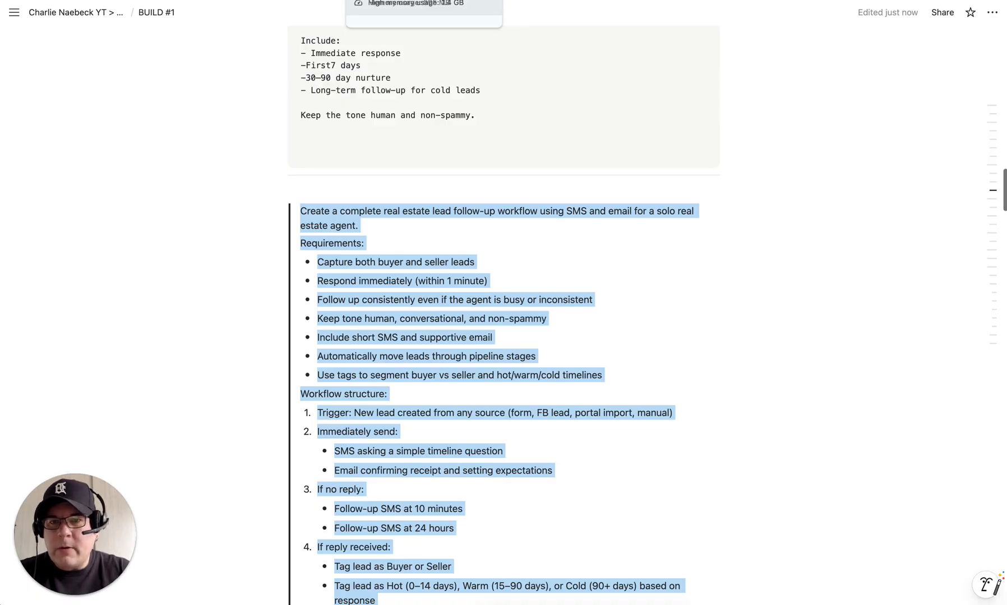
Step: Submit the real estate lead follow-up prompt to GoHighLevel's AI workflow builder
{"action": "left_click", "coordinate": [320, 1]}
{"action": "type", "text": "call task after 3"}
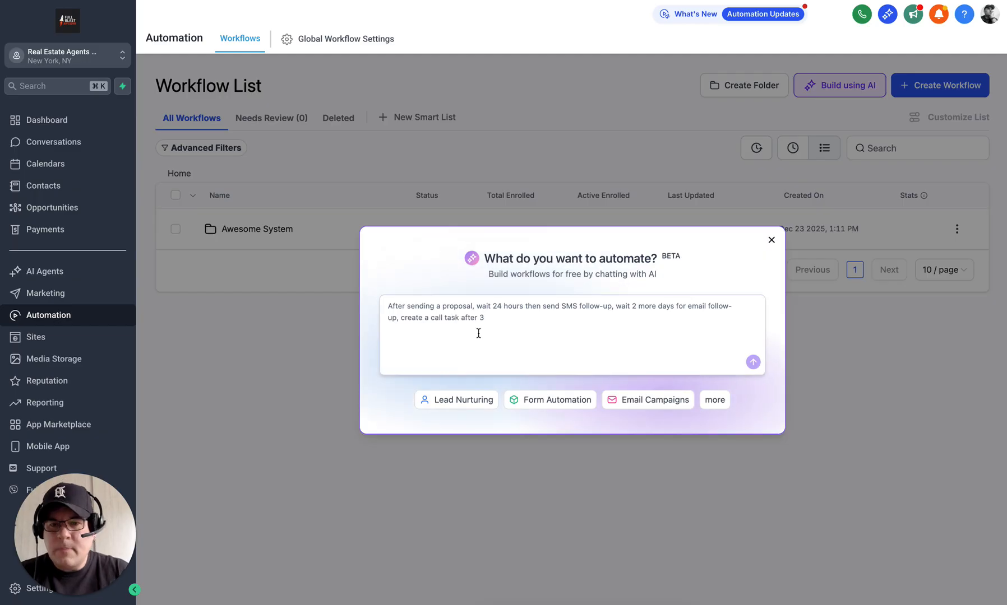
{"action": "type", "text": " days, and move to cold st"}
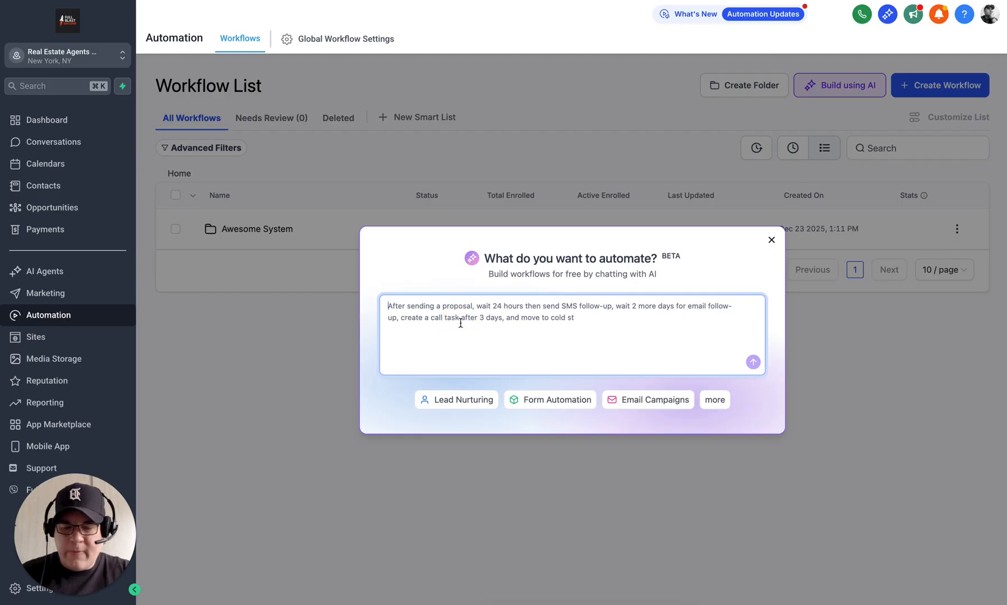
{"action": "key", "text": "super+v"}
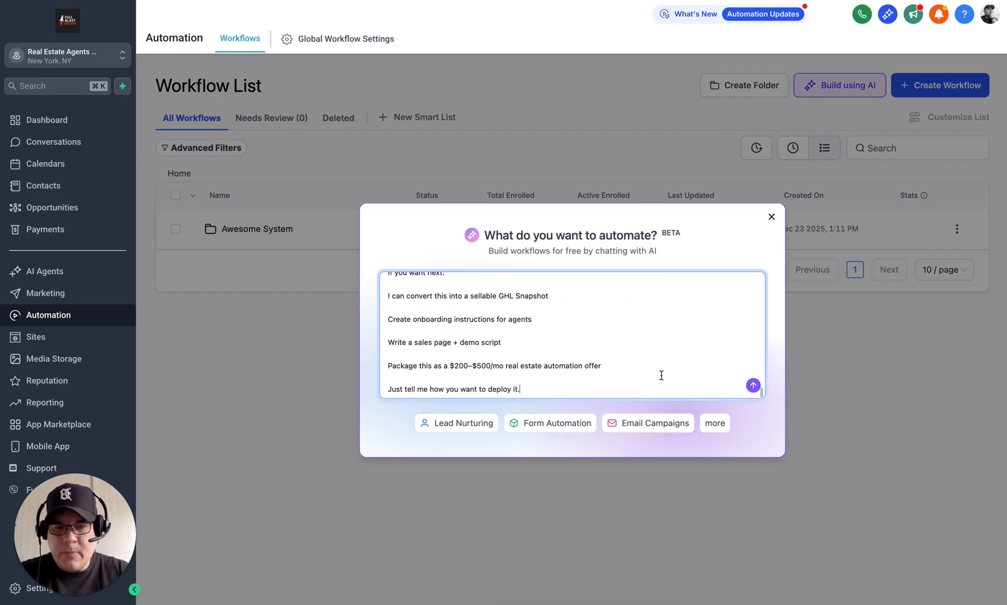
{"action": "left_click", "coordinate": [753, 386]}
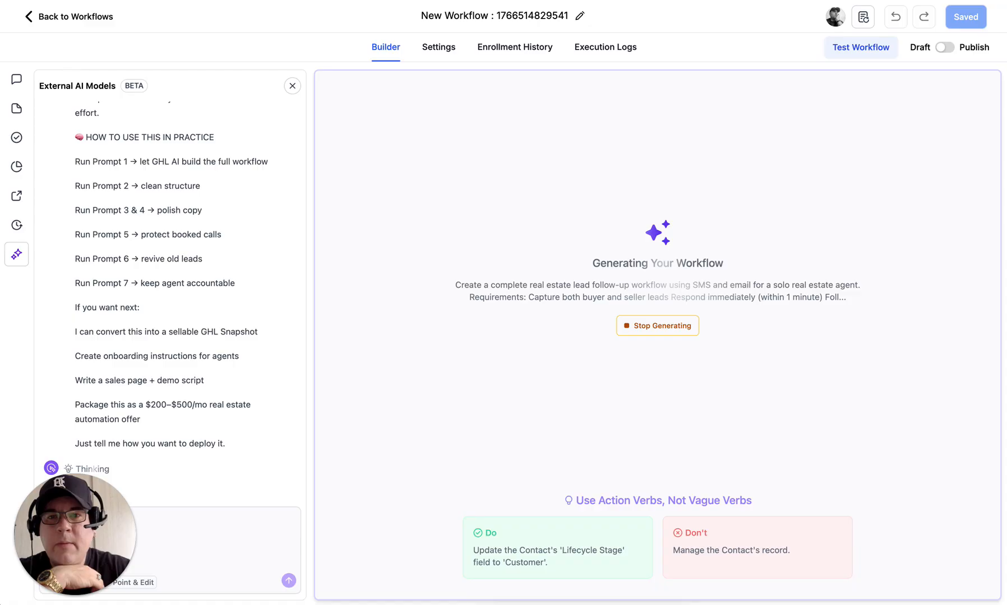
{"action": "key", "text": "ctrl+Tab"}
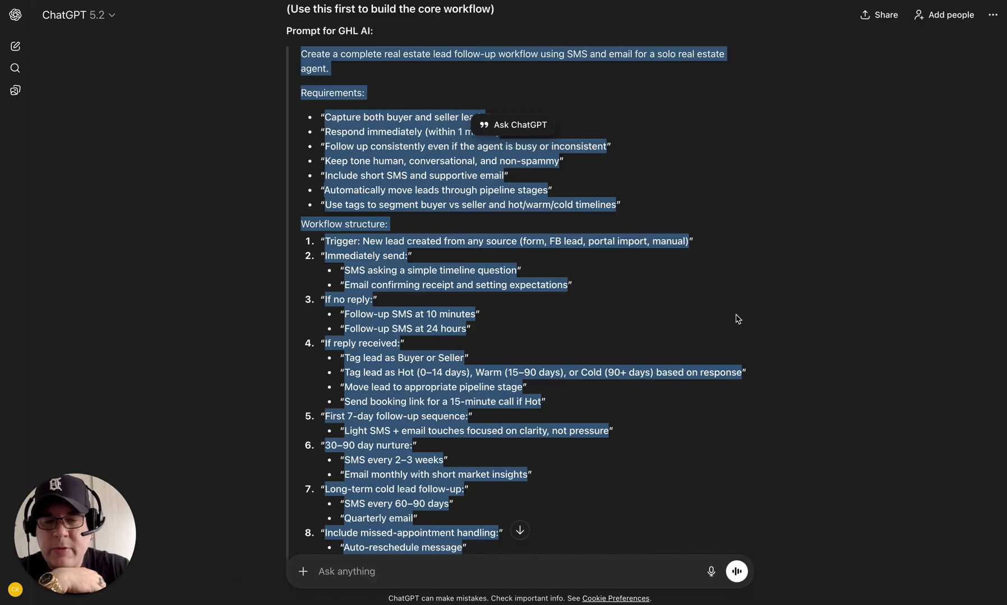
{"action": "scroll", "coordinate": [735, 317], "scroll_direction": "down", "scroll_amount": 5}
{"action": "scroll", "coordinate": [736, 317], "scroll_direction": "down", "scroll_amount": 8}
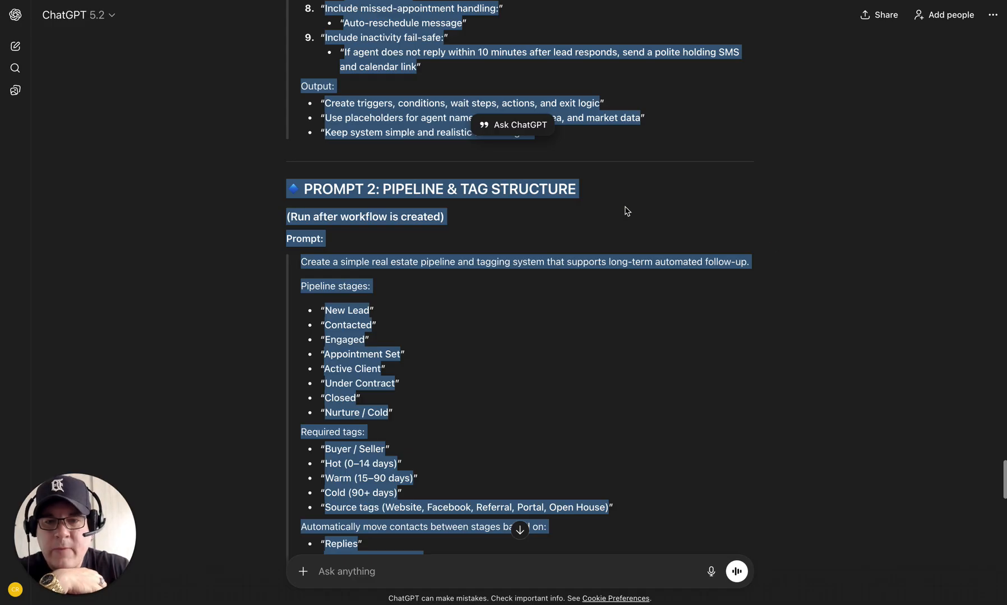
{"action": "left_click", "coordinate": [627, 211]}
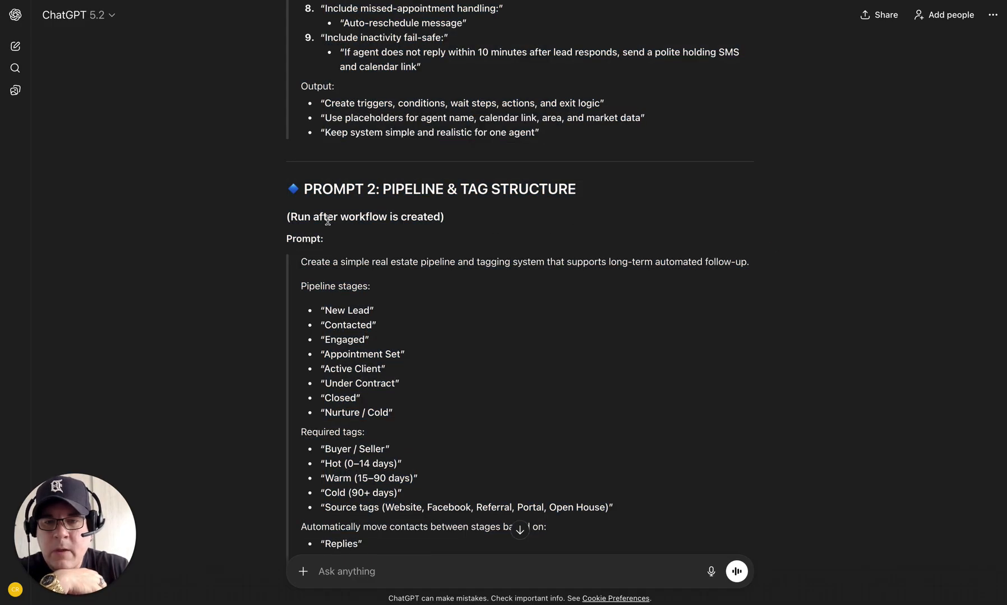
{"action": "scroll", "coordinate": [401, 300], "scroll_direction": "down", "scroll_amount": 3}
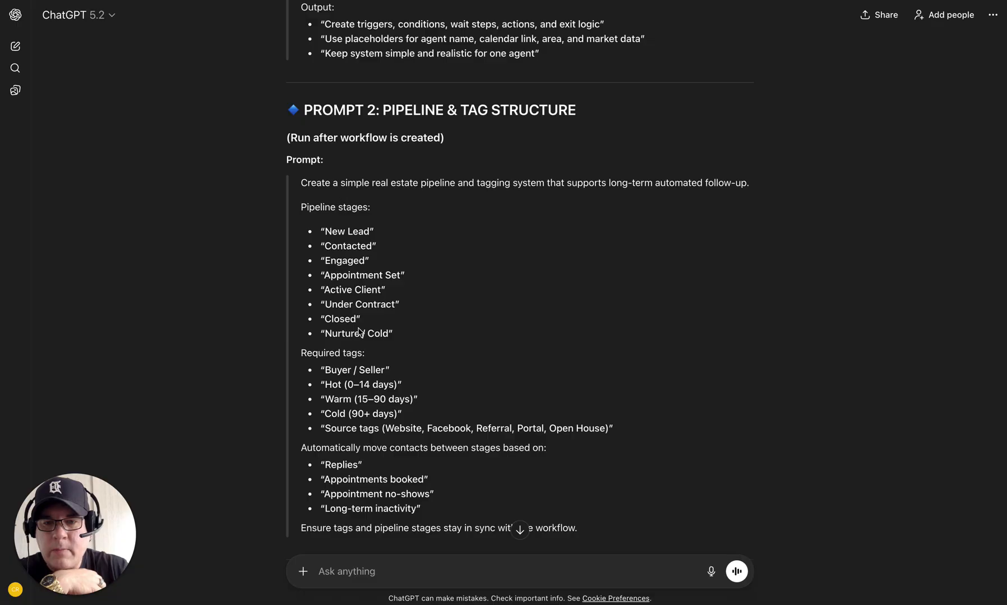
{"action": "scroll", "coordinate": [386, 364], "scroll_direction": "down", "scroll_amount": 3}
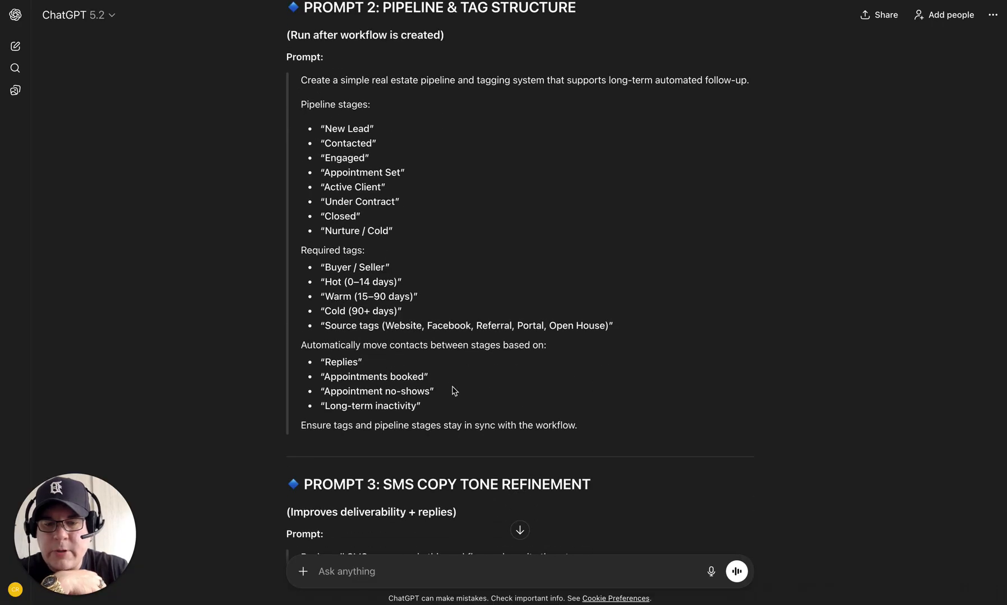
{"action": "scroll", "coordinate": [453, 389], "scroll_direction": "down", "scroll_amount": 6}
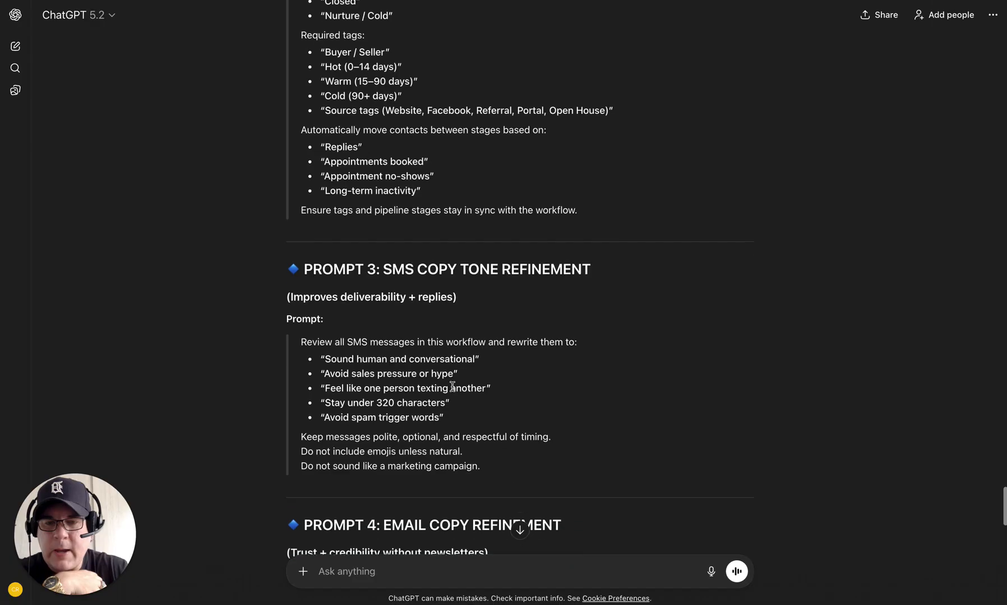
{"action": "scroll", "coordinate": [453, 387], "scroll_direction": "up", "scroll_amount": 5}
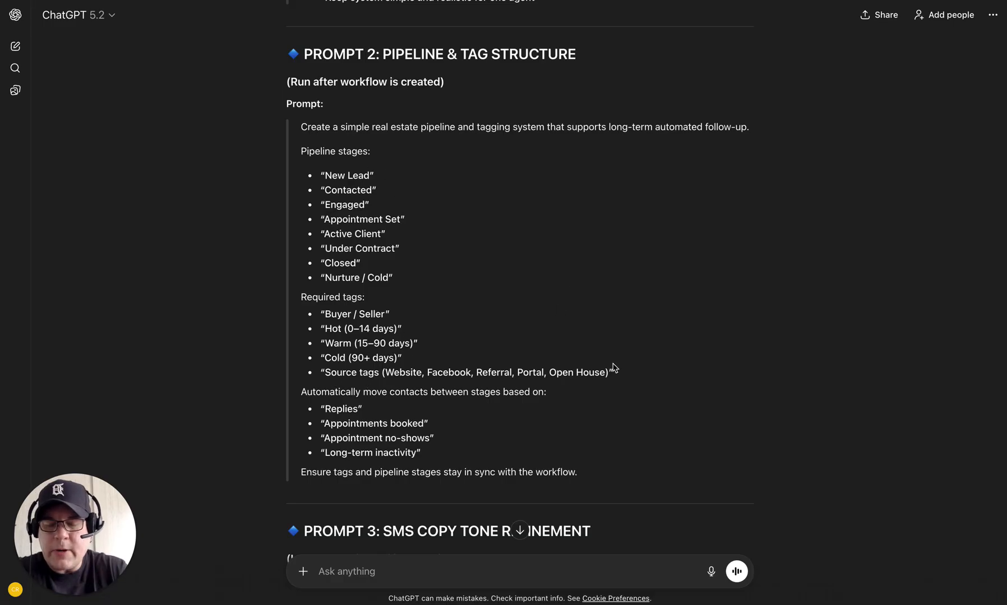
{"action": "scroll", "coordinate": [614, 368], "scroll_direction": "down", "scroll_amount": 6}
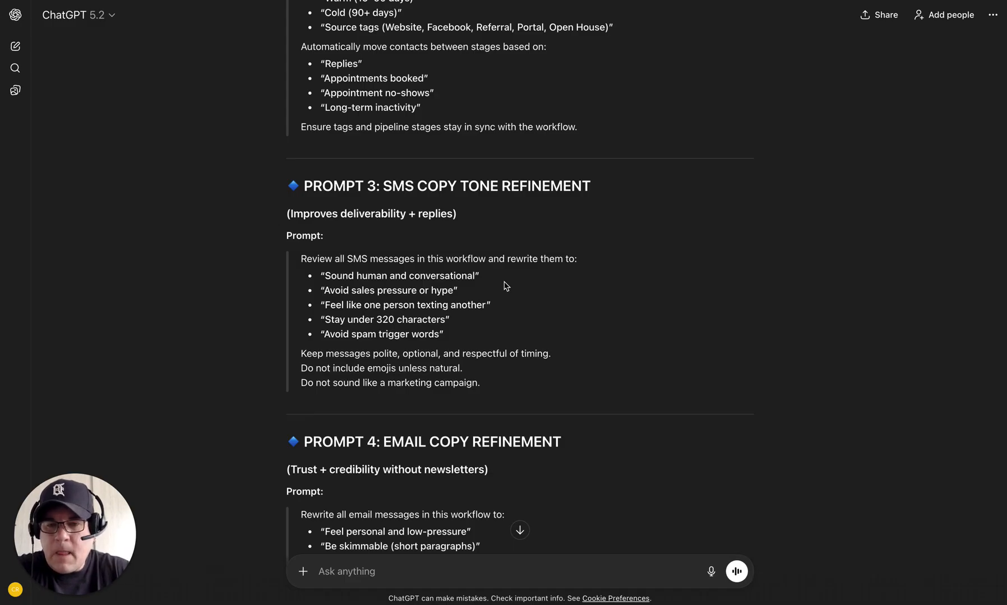
{"action": "scroll", "coordinate": [506, 286], "scroll_direction": "down", "scroll_amount": 2}
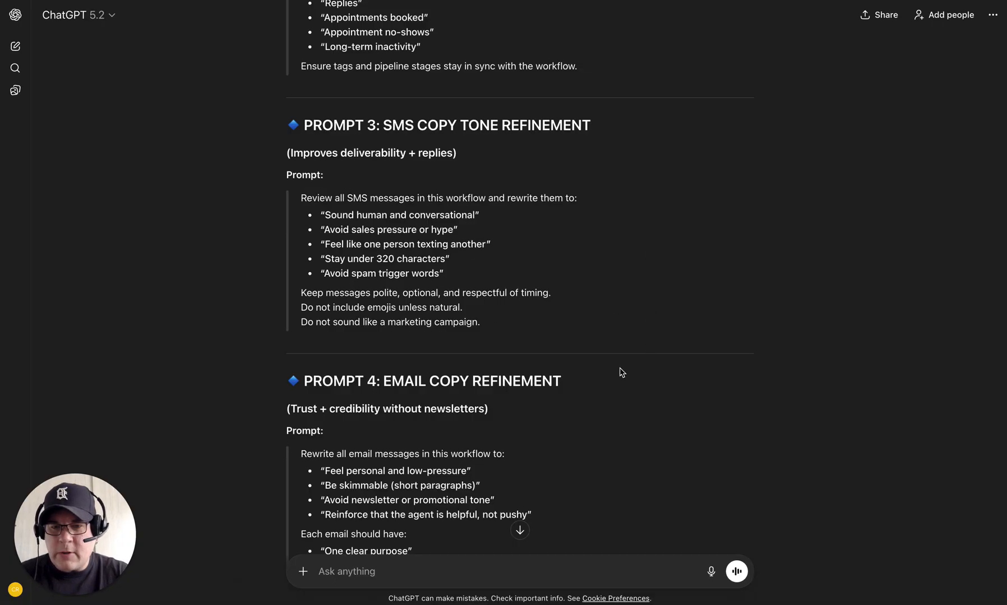
{"action": "scroll", "coordinate": [620, 371], "scroll_direction": "down", "scroll_amount": 4}
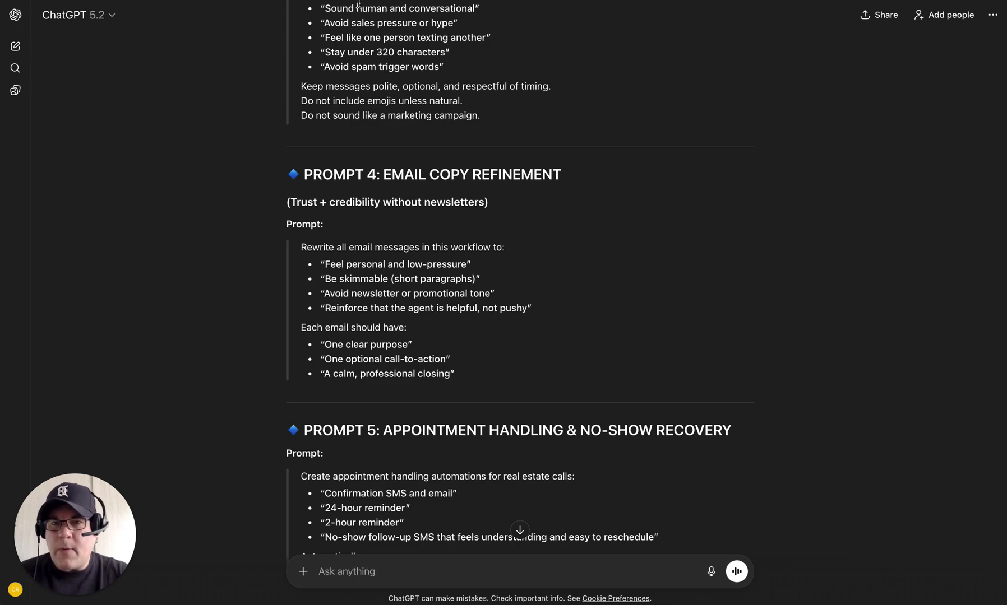
{"action": "scroll", "coordinate": [598, 360], "scroll_direction": "down", "scroll_amount": 3}
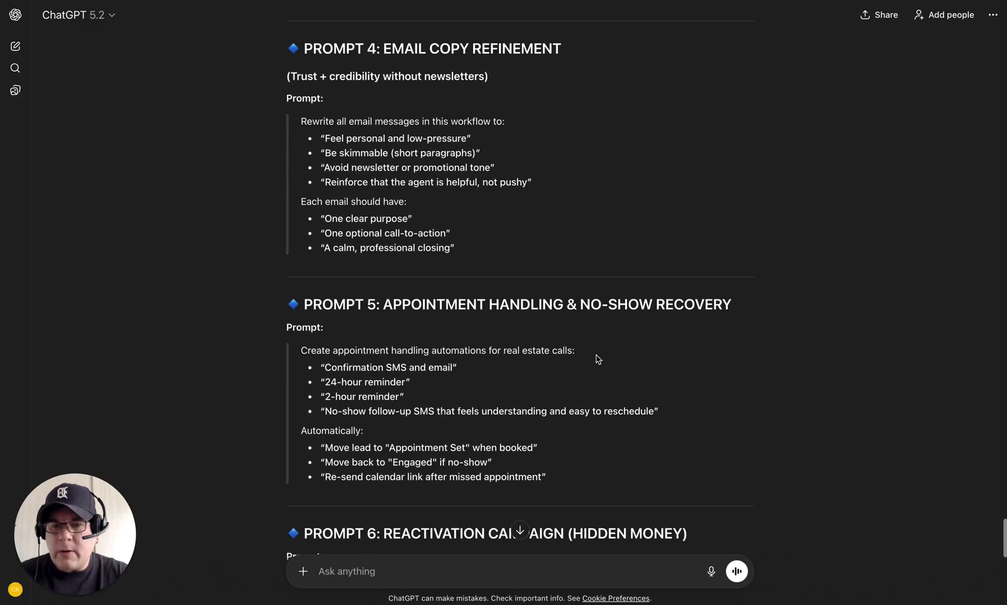
{"action": "scroll", "coordinate": [598, 360], "scroll_direction": "down", "scroll_amount": 1}
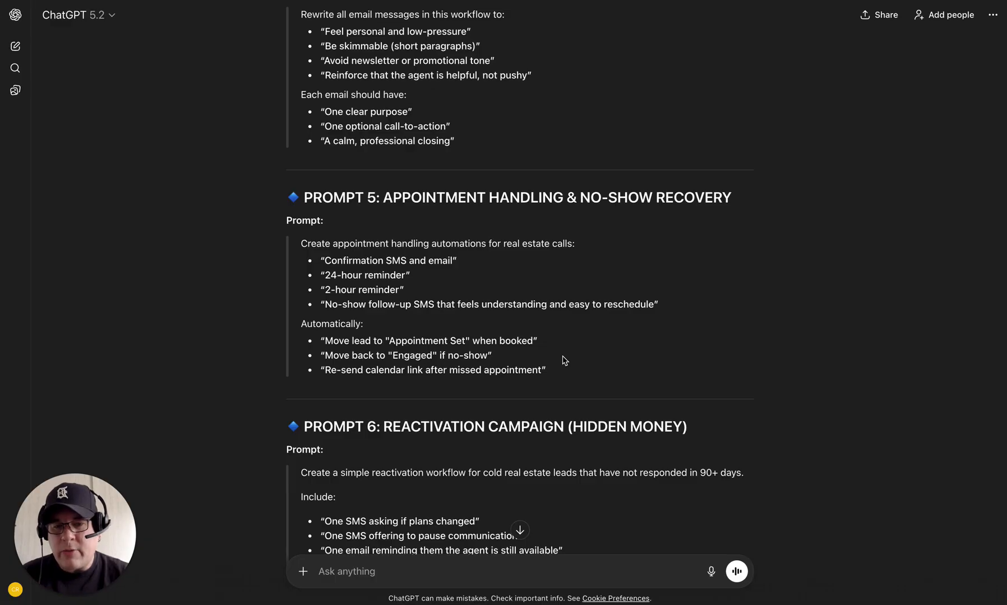
Step: Read through the rest of ChatGPT's prompts and usage steps, then return to the Notion BUILD #1 page
{"action": "scroll", "coordinate": [563, 361], "scroll_direction": "down", "scroll_amount": 5}
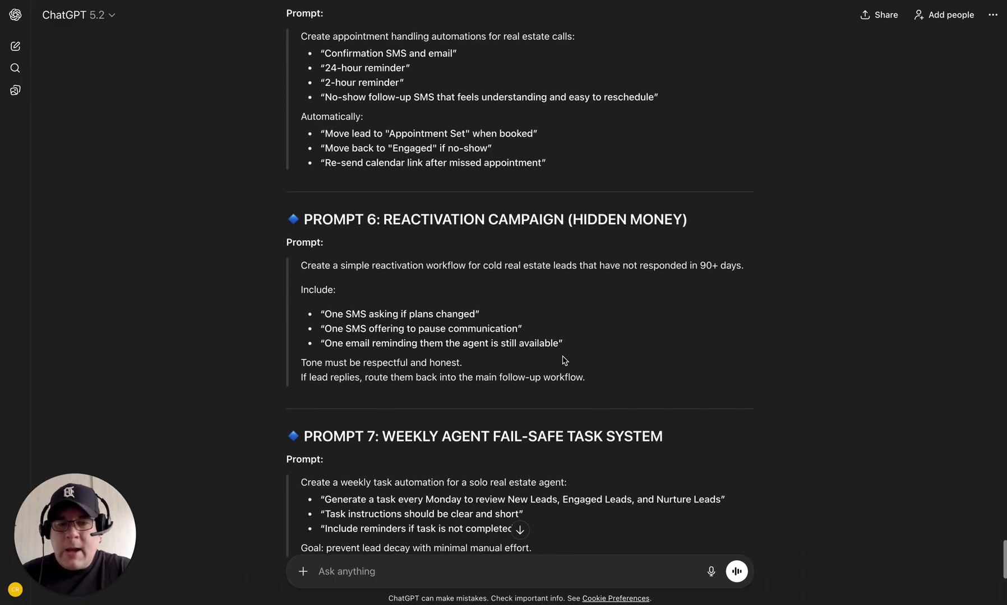
{"action": "scroll", "coordinate": [564, 360], "scroll_direction": "down", "scroll_amount": 1}
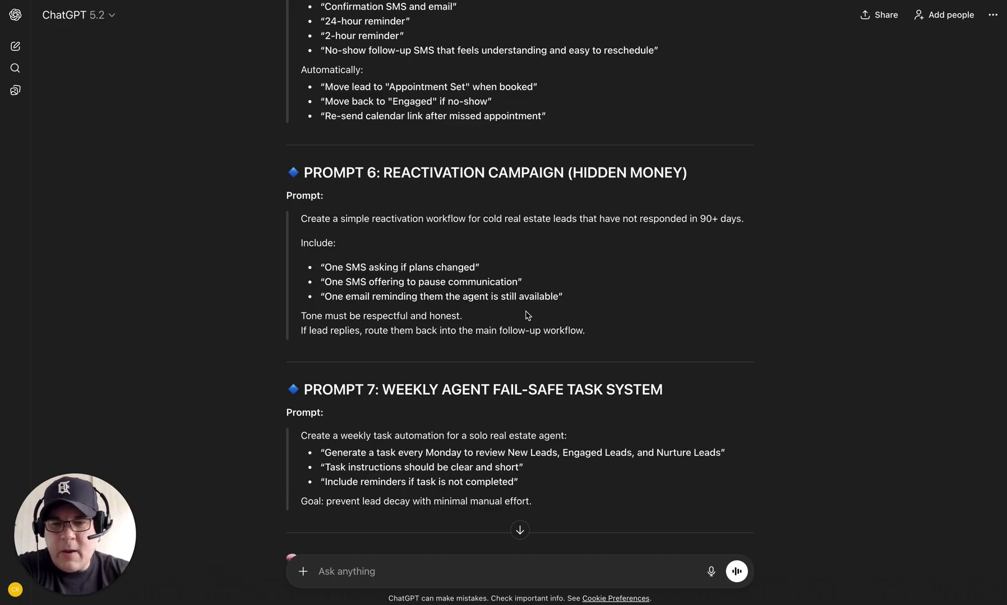
{"action": "scroll", "coordinate": [606, 310], "scroll_direction": "down", "scroll_amount": 3}
{"action": "scroll", "coordinate": [606, 309], "scroll_direction": "down", "scroll_amount": 2}
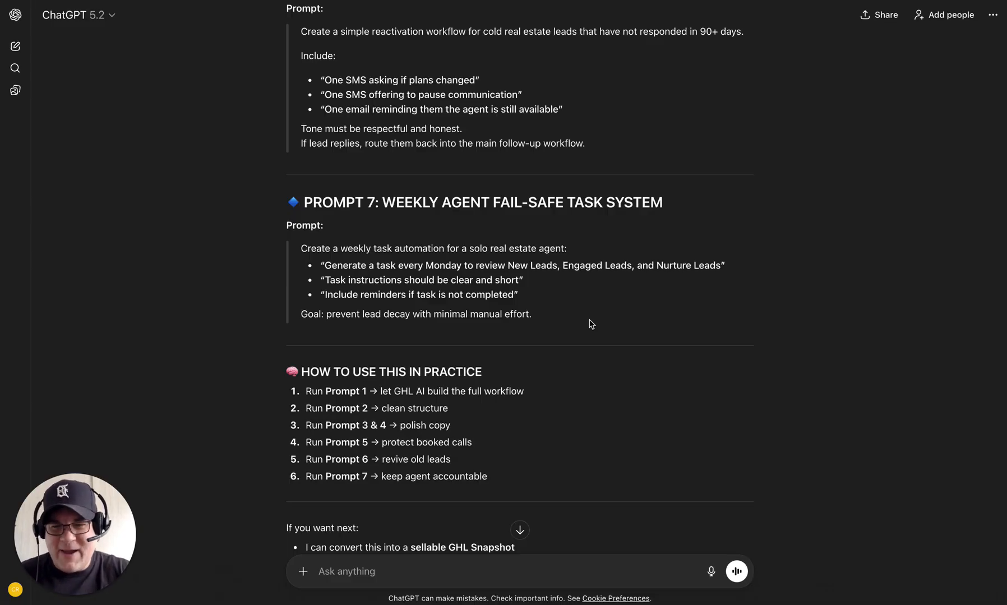
{"action": "scroll", "coordinate": [596, 367], "scroll_direction": "down", "scroll_amount": 3}
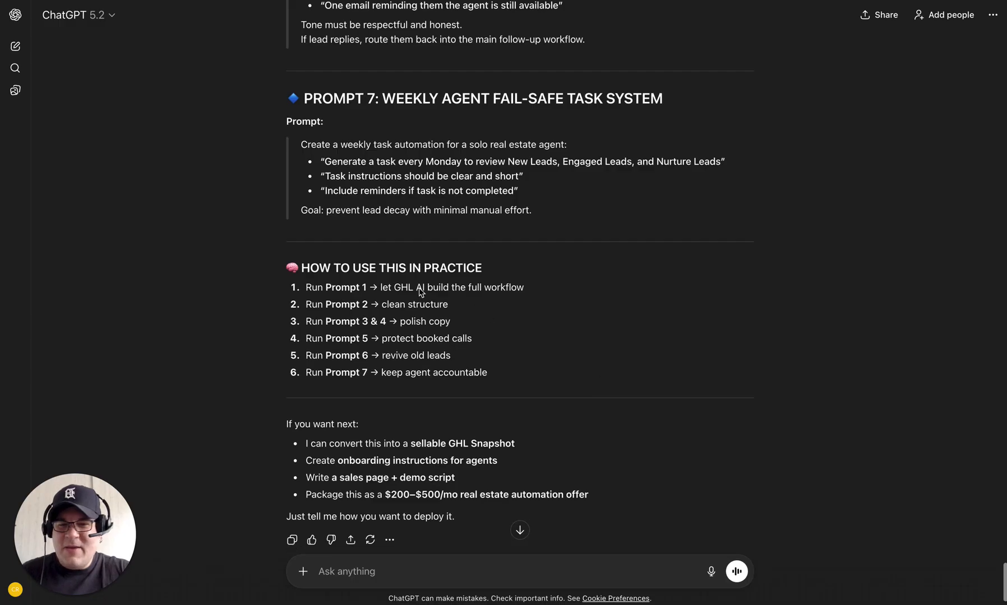
{"action": "scroll", "coordinate": [627, 383], "scroll_direction": "down", "scroll_amount": 2}
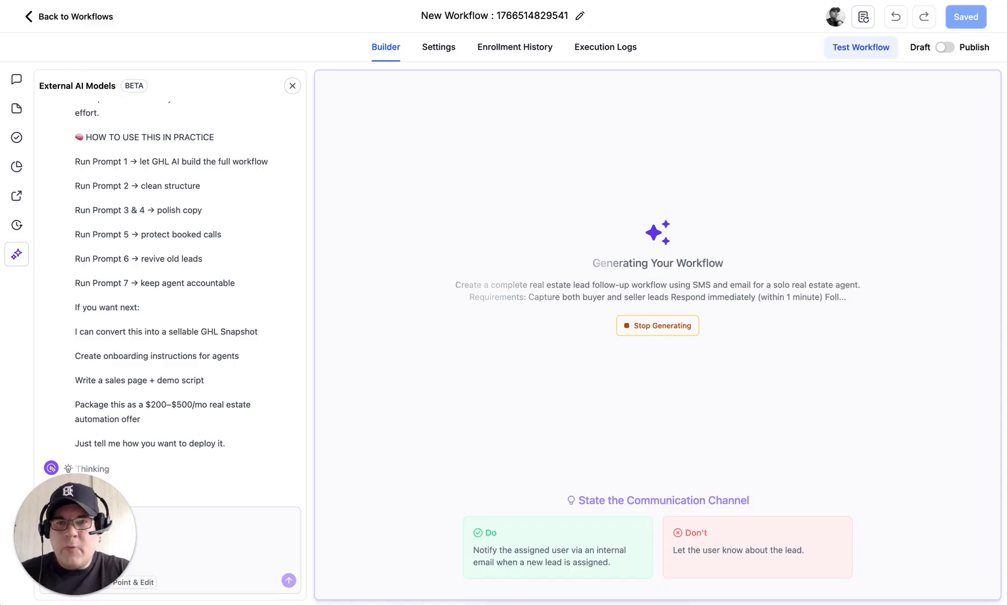
{"action": "left_click", "coordinate": [358, 0]}
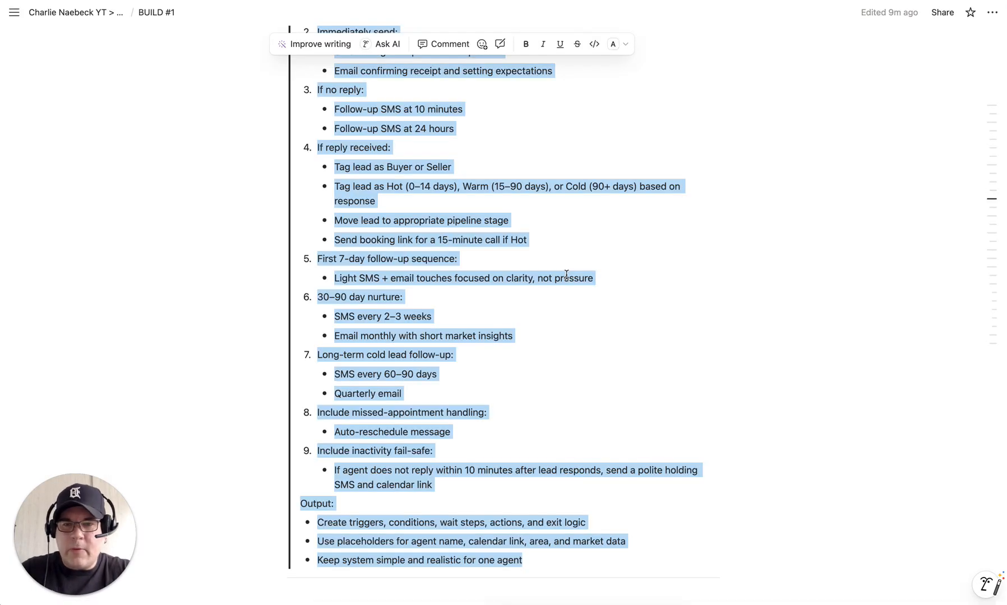
Step: Append '- Done' to the Pipeline stages heading in the BUILD #1 checklist
{"action": "left_click", "coordinate": [816, 400]}
{"action": "scroll", "coordinate": [816, 400], "scroll_direction": "down", "scroll_amount": 20}
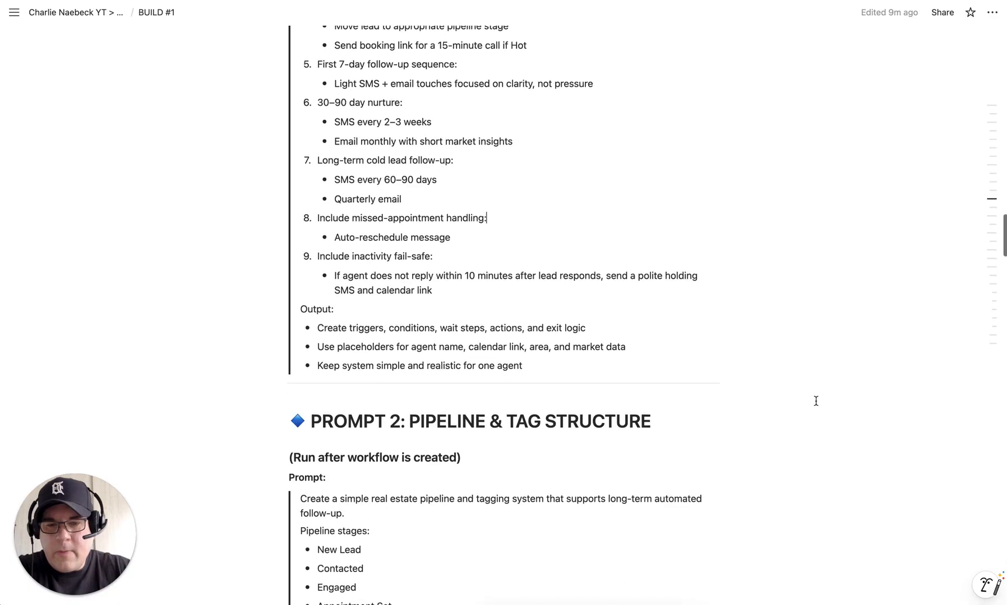
{"action": "scroll", "coordinate": [815, 400], "scroll_direction": "down", "scroll_amount": 10}
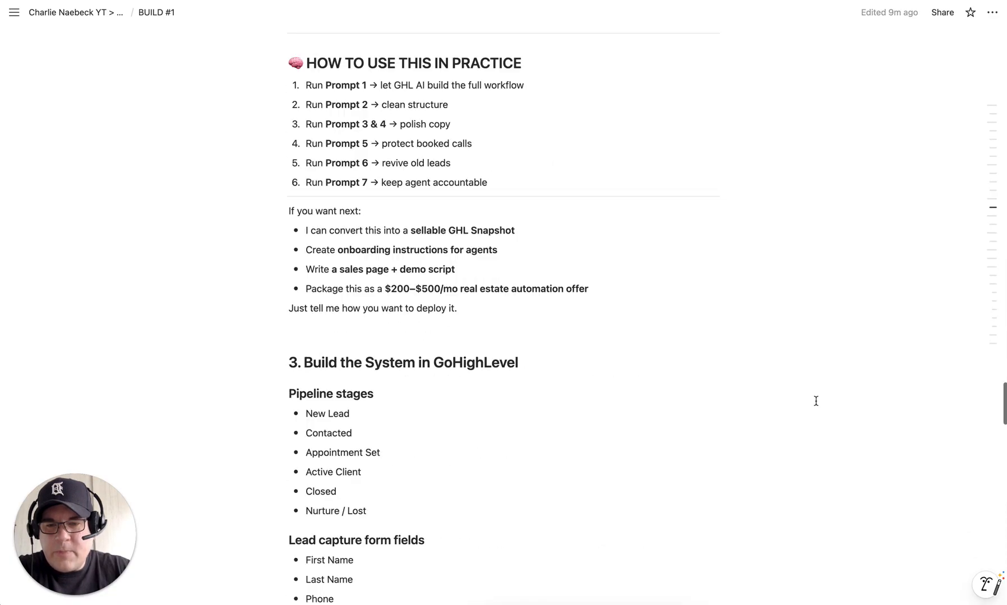
{"action": "scroll", "coordinate": [815, 401], "scroll_direction": "up", "scroll_amount": 1}
{"action": "scroll", "coordinate": [816, 401], "scroll_direction": "down", "scroll_amount": 5}
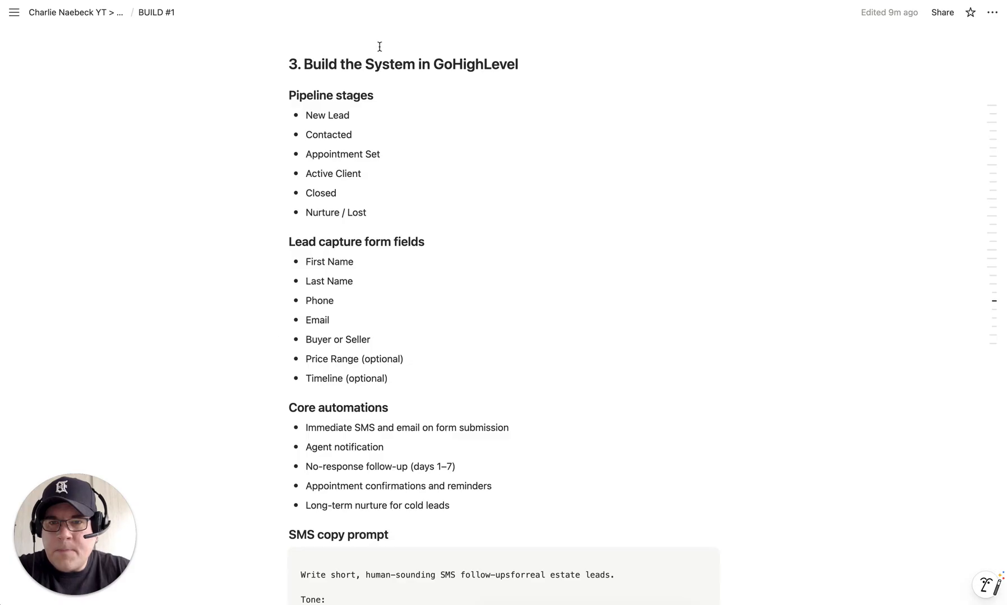
{"action": "left_click", "coordinate": [387, 94]}
{"action": "type", "text": "-"}
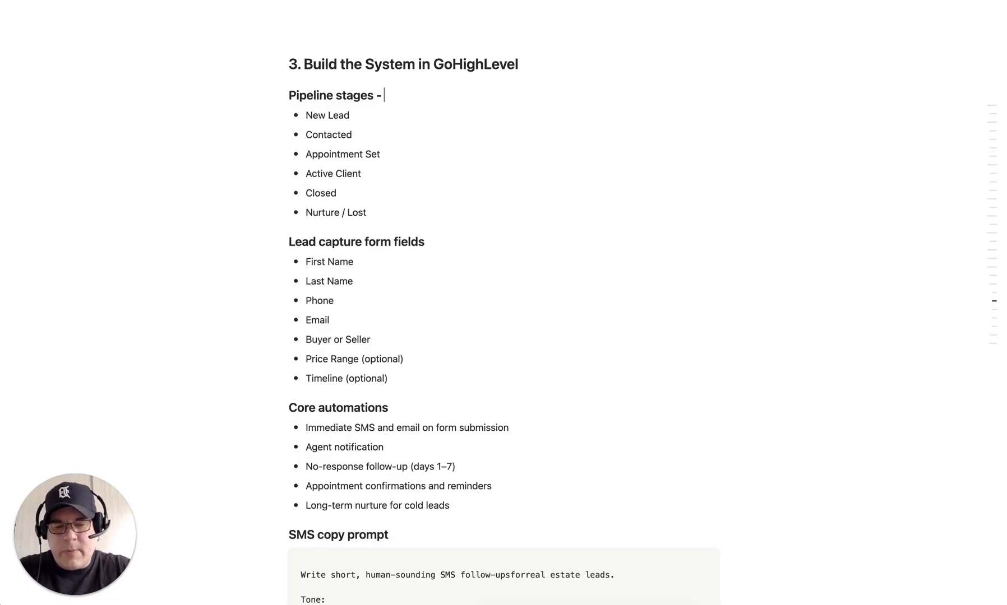
{"action": "type", "text": "Done"}
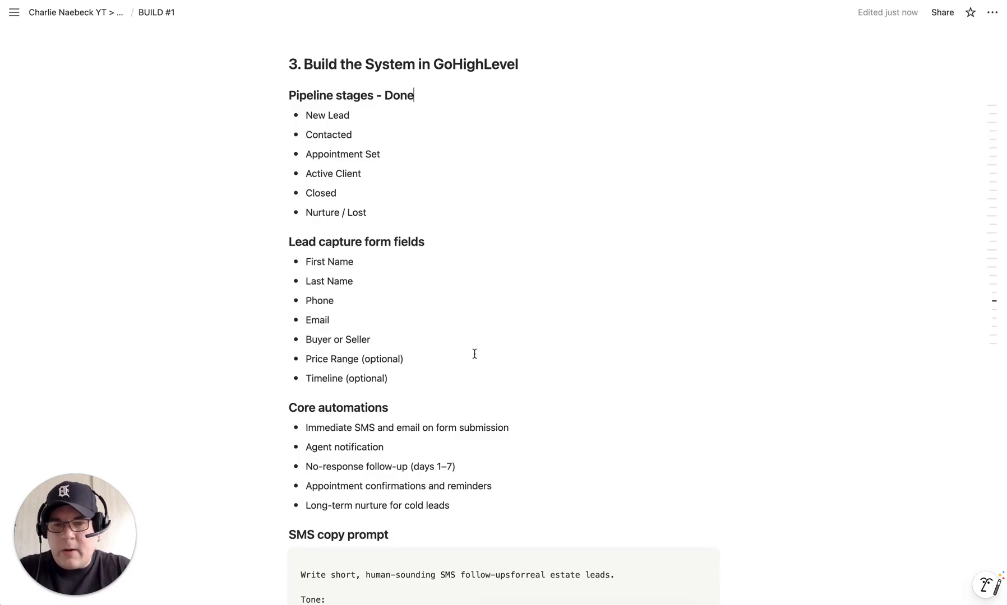
Step: Append '- Done' to the Core automations heading
{"action": "scroll", "coordinate": [474, 353], "scroll_direction": "down", "scroll_amount": 4}
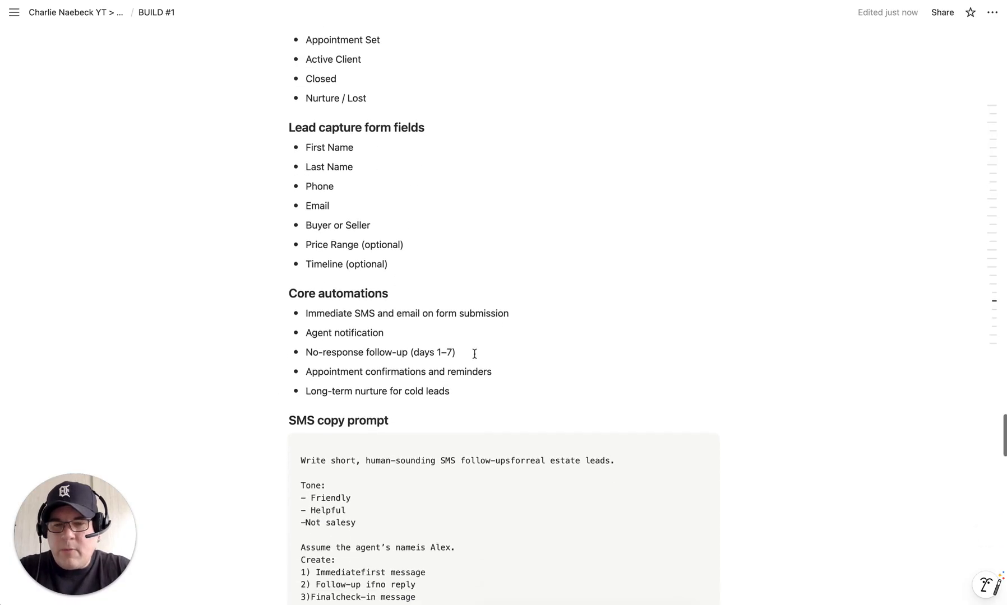
{"action": "left_click", "coordinate": [399, 292]}
{"action": "type", "text": "- "}
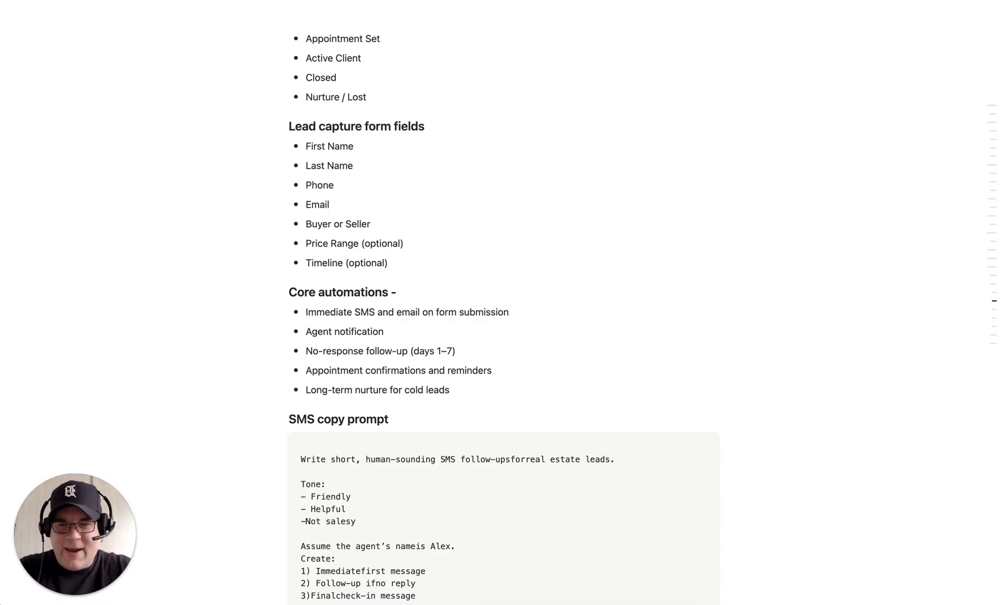
{"action": "type", "text": "Done"}
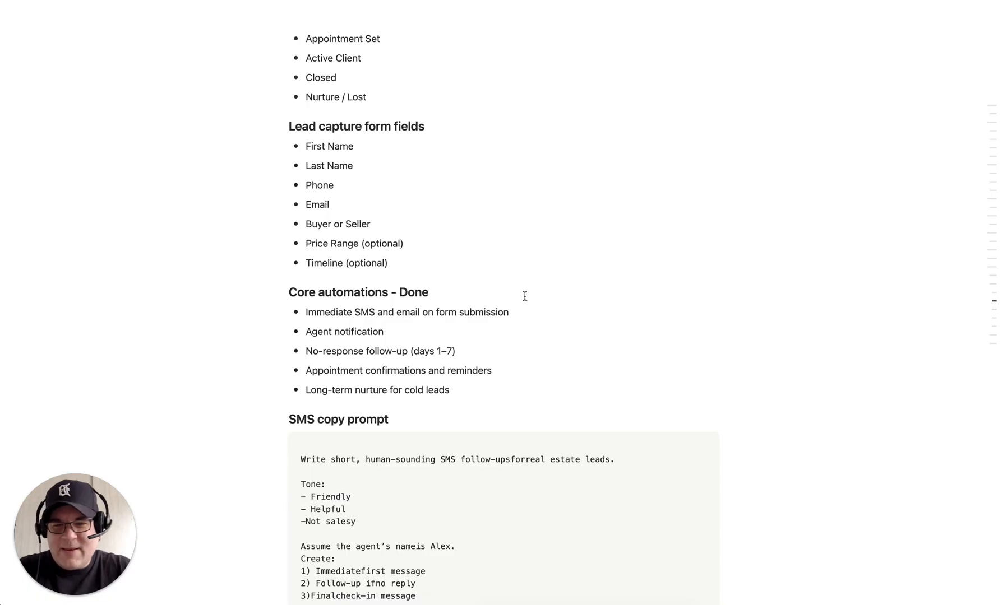
{"action": "scroll", "coordinate": [661, 342], "scroll_direction": "down", "scroll_amount": 5}
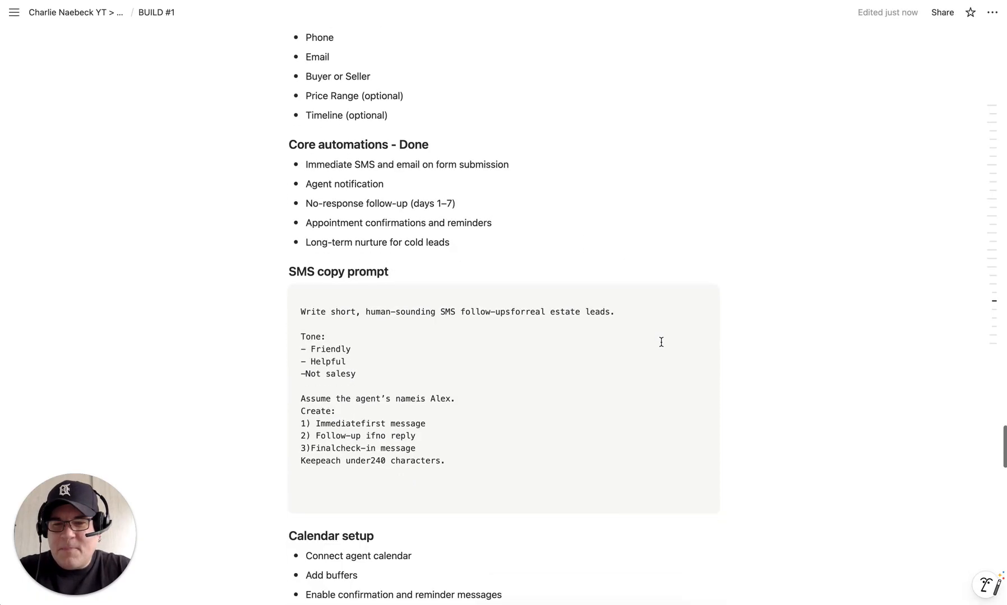
{"action": "scroll", "coordinate": [661, 342], "scroll_direction": "down", "scroll_amount": 2}
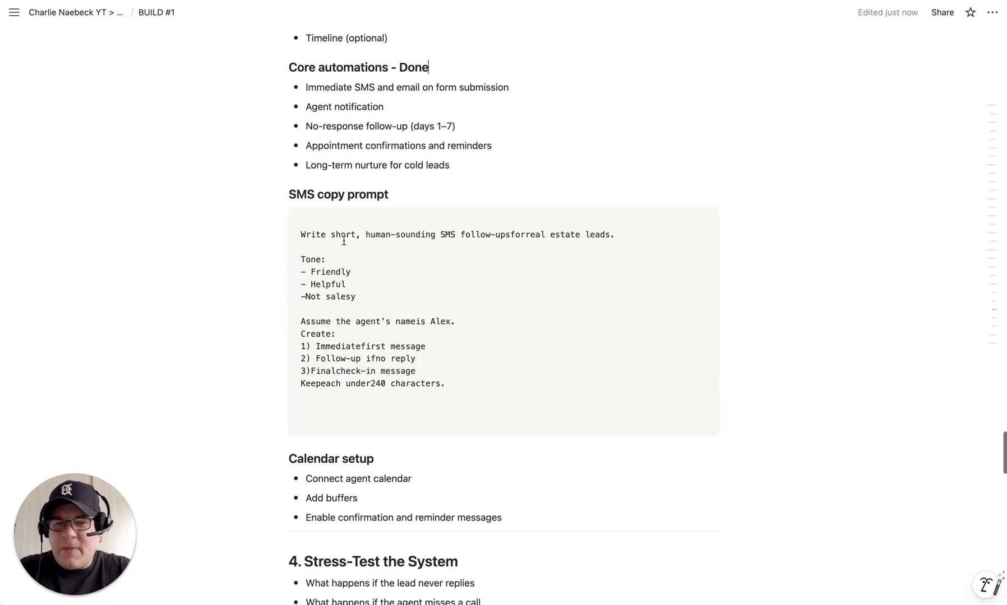
Step: Insert spaces into the SMS prompt's joined words: for real, name is, Immediate first, if no, Final check-in, Keep each, under 240
{"action": "left_click", "coordinate": [508, 234]}
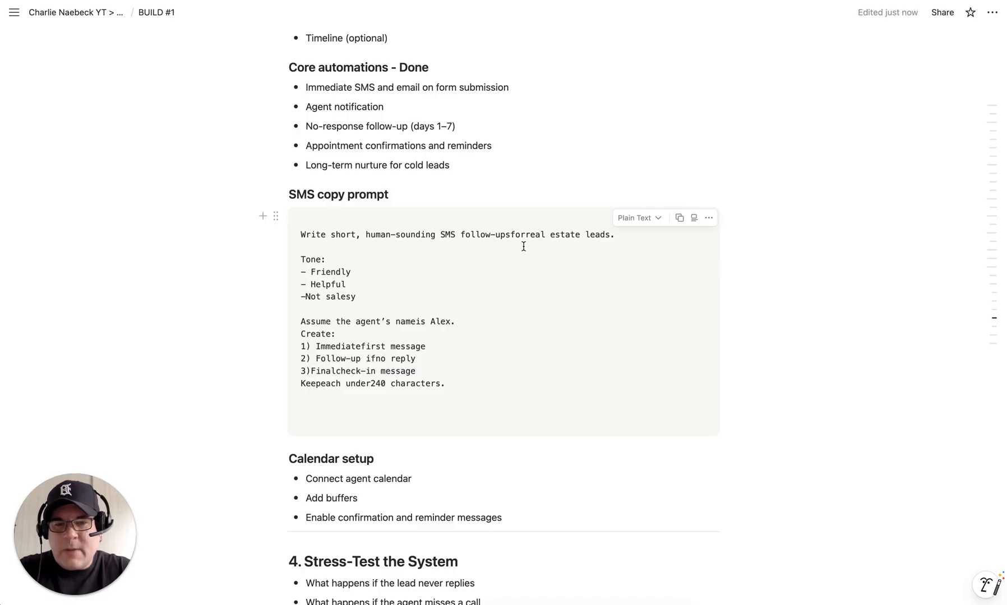
{"action": "left_click", "coordinate": [531, 234]}
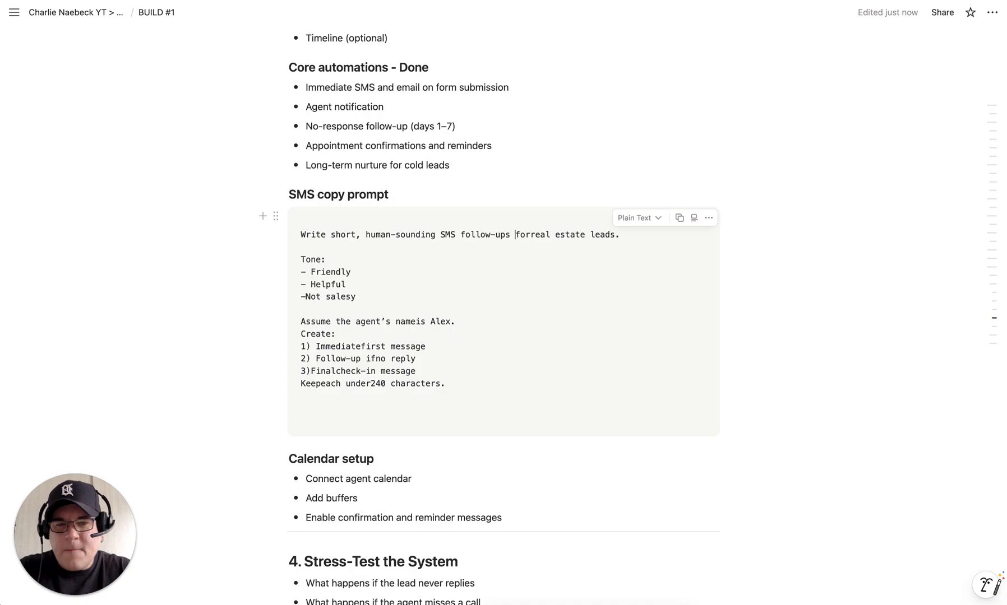
{"action": "left_click", "coordinate": [532, 237]}
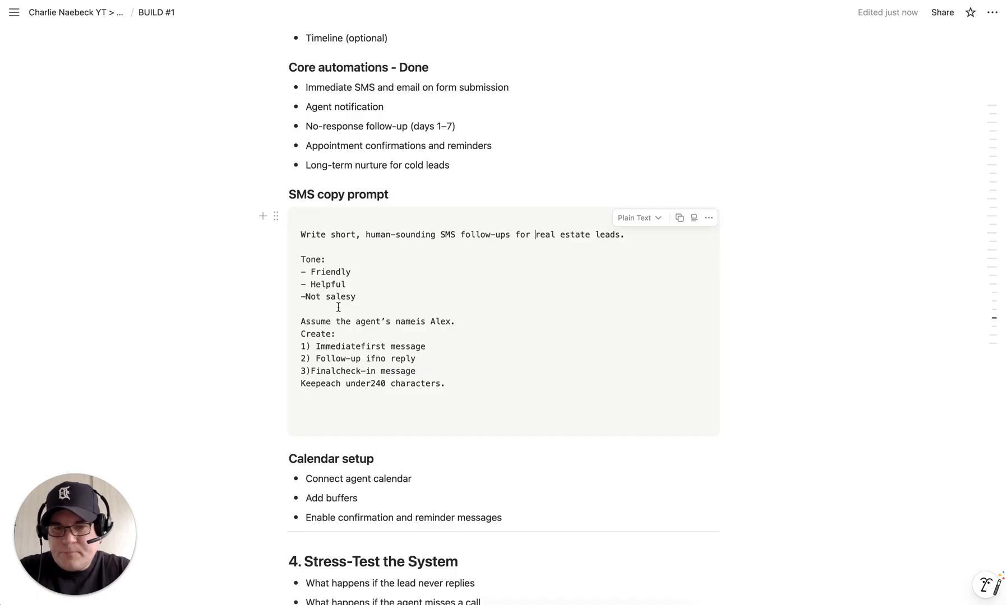
{"action": "left_click", "coordinate": [415, 324]}
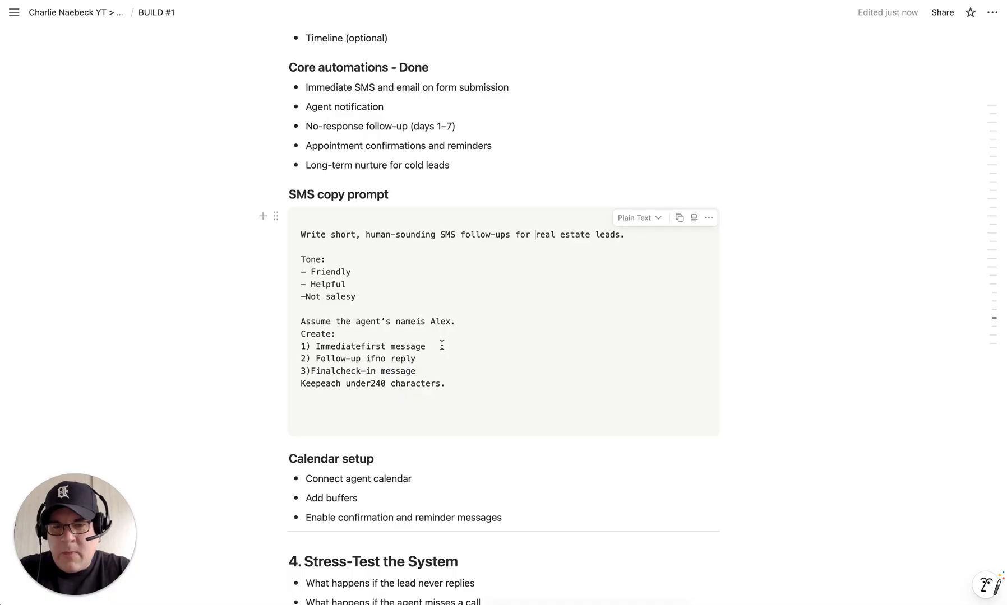
{"action": "left_click", "coordinate": [415, 323]}
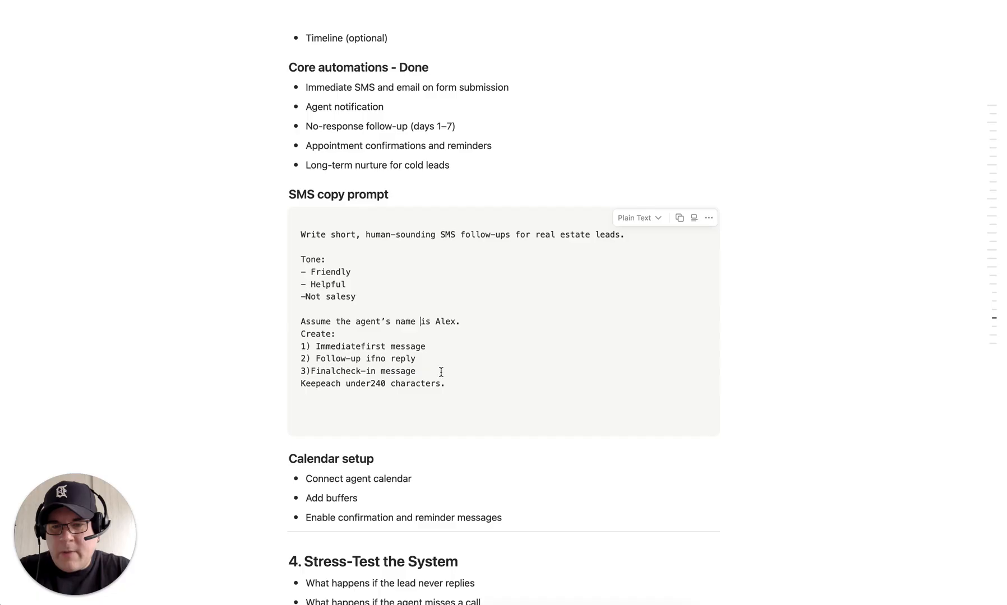
{"action": "left_click", "coordinate": [361, 346]}
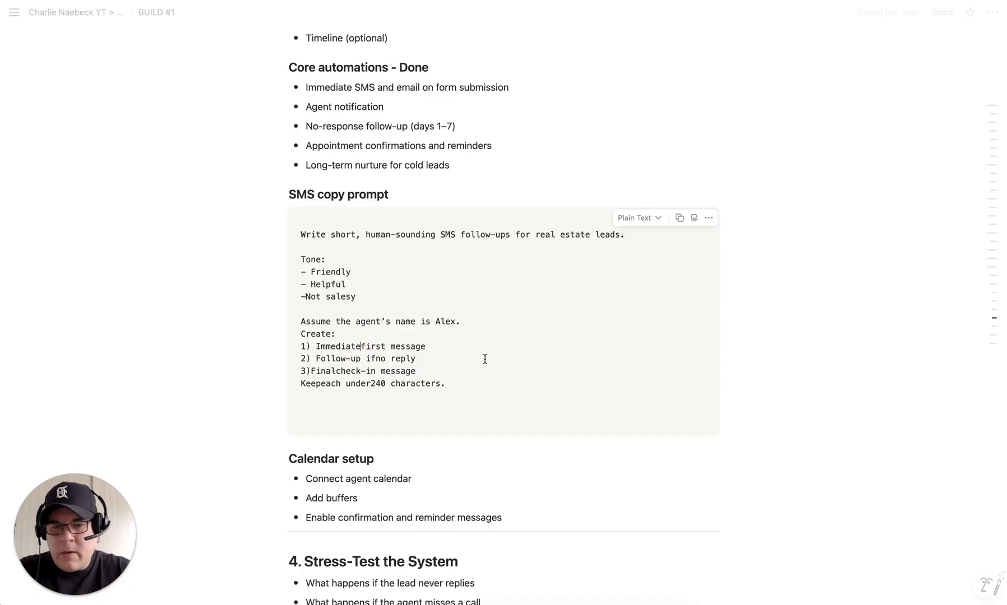
{"action": "left_click", "coordinate": [377, 361]}
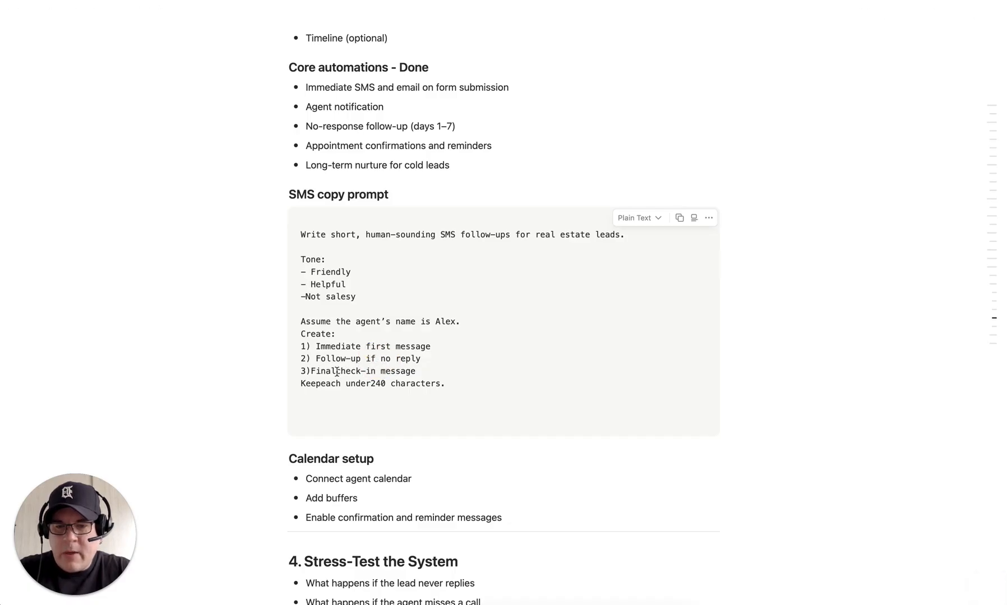
{"action": "left_click", "coordinate": [336, 372]}
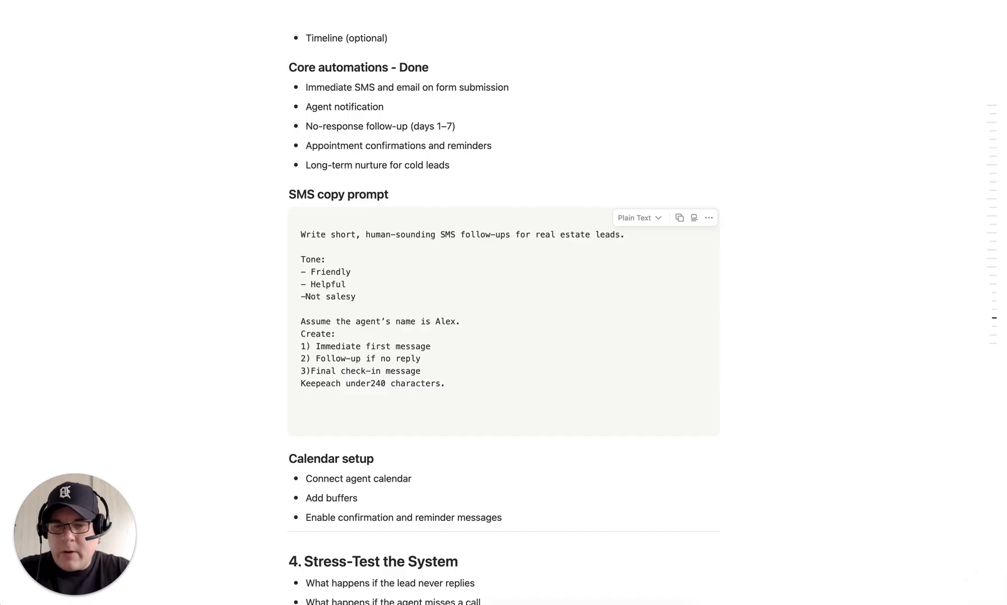
{"action": "left_click", "coordinate": [322, 382]}
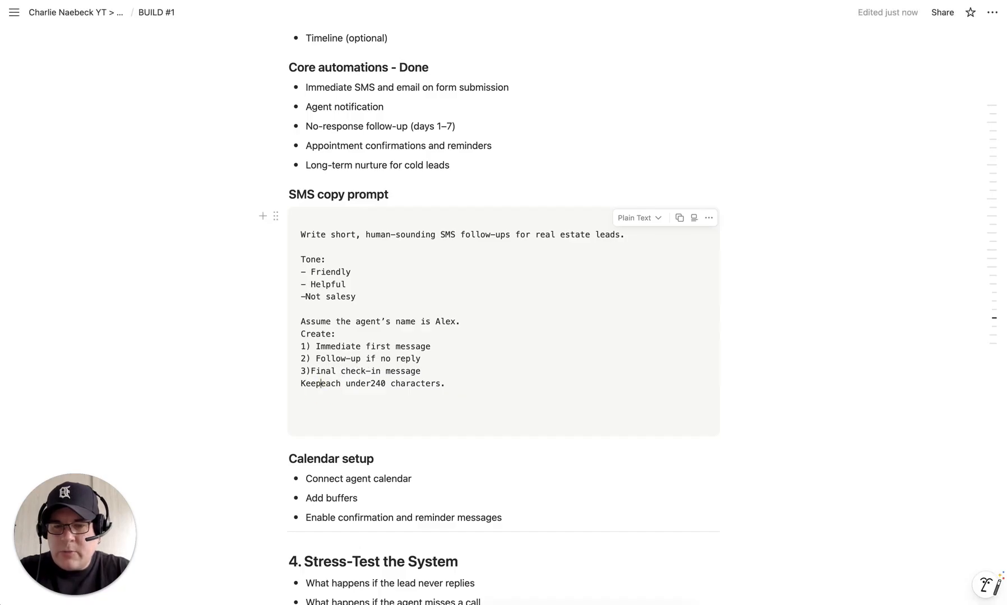
{"action": "left_click", "coordinate": [375, 384]}
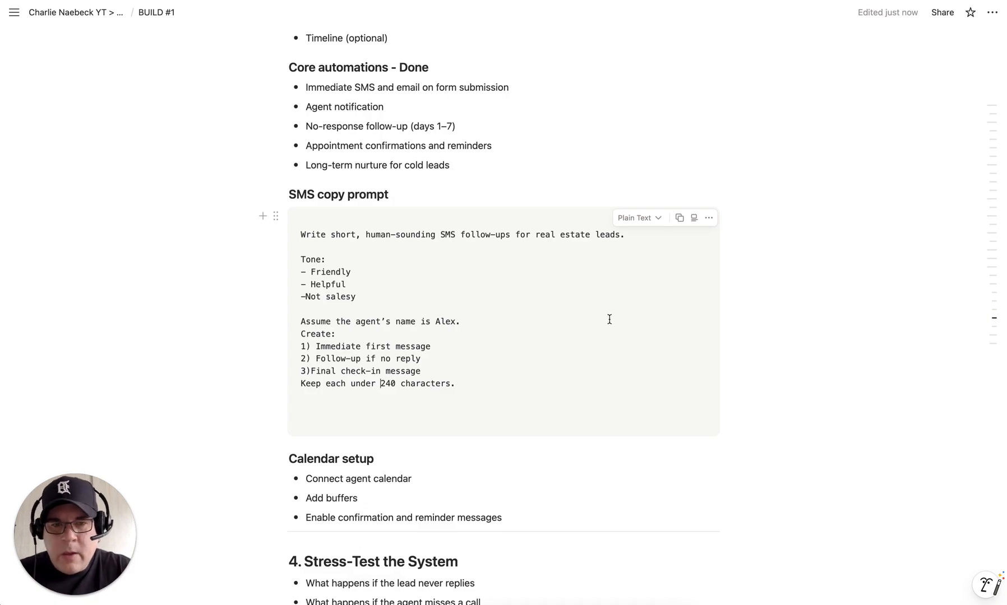
Step: Select and copy the corrected SMS copy prompt text
{"action": "left_click_drag", "start_coordinate": [464, 383], "coordinate": [297, 232]}
{"action": "scroll", "coordinate": [791, 315], "scroll_direction": "down", "scroll_amount": 3}
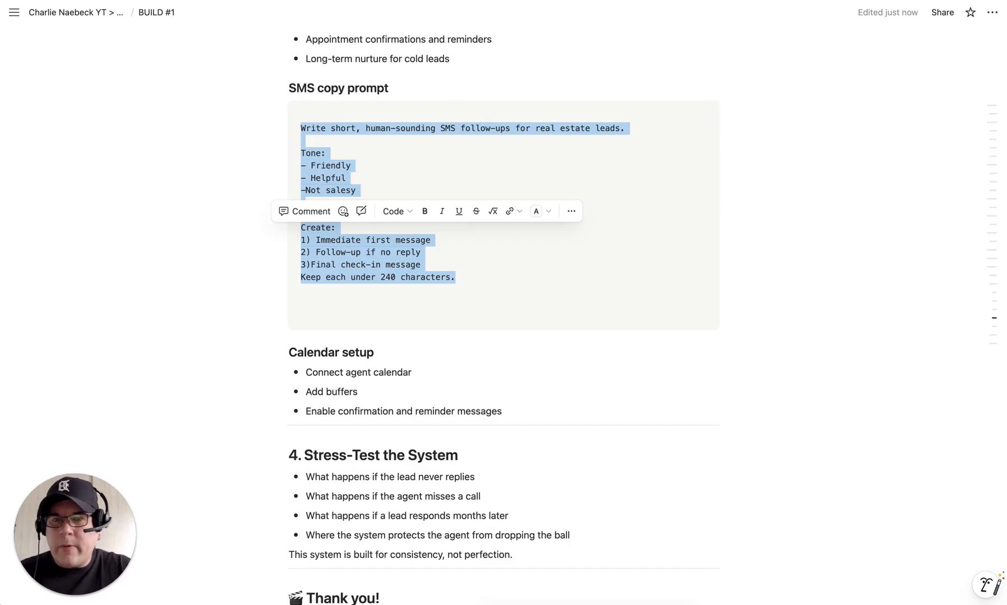
{"action": "key", "text": "ctrl+Tab"}
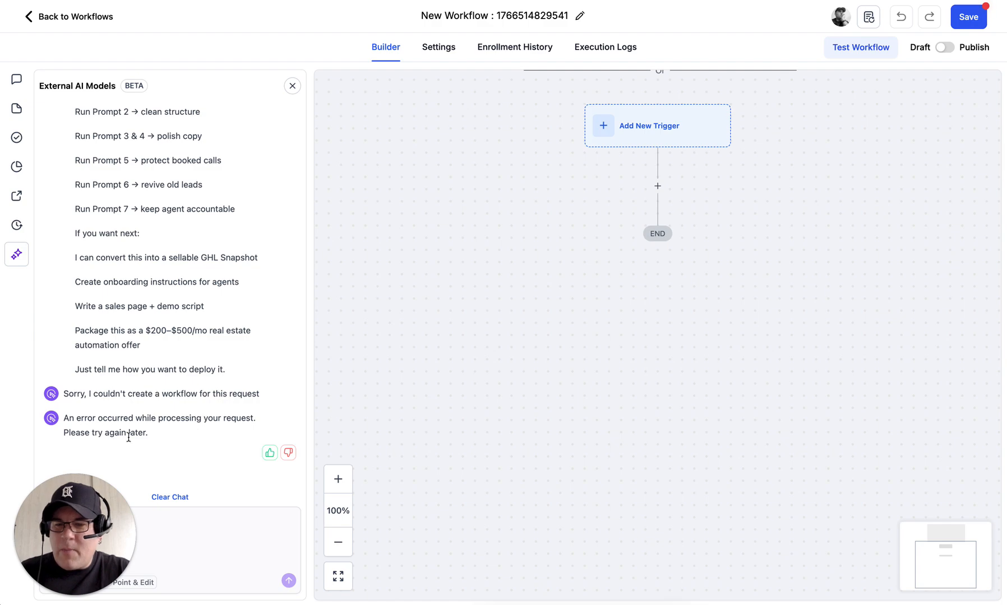
Step: Send 'try again' to the External AI Models workflow assistant after its error
{"action": "left_click", "coordinate": [197, 543]}
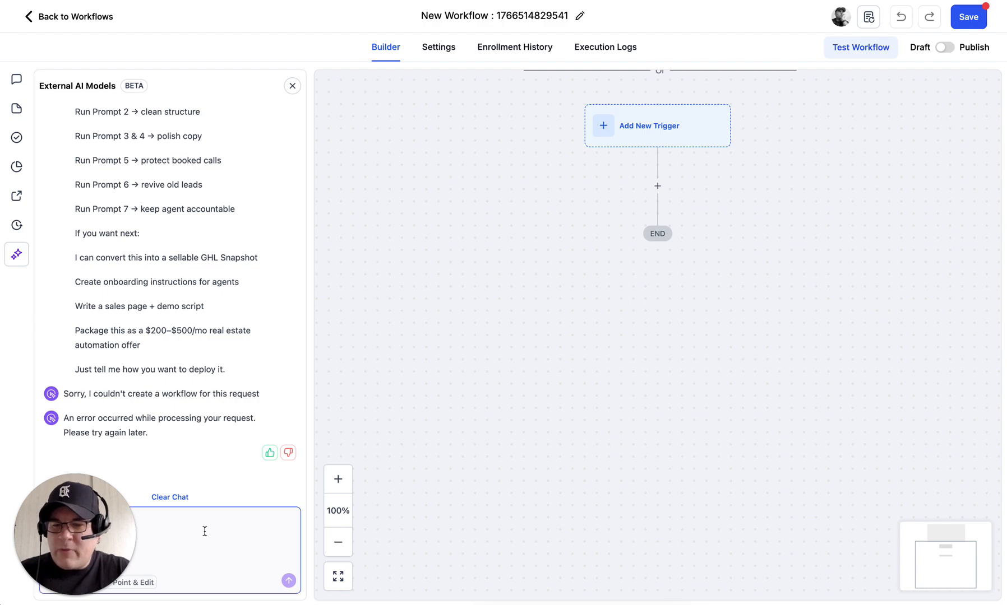
{"action": "left_click", "coordinate": [205, 531]}
{"action": "type", "text": "c"}
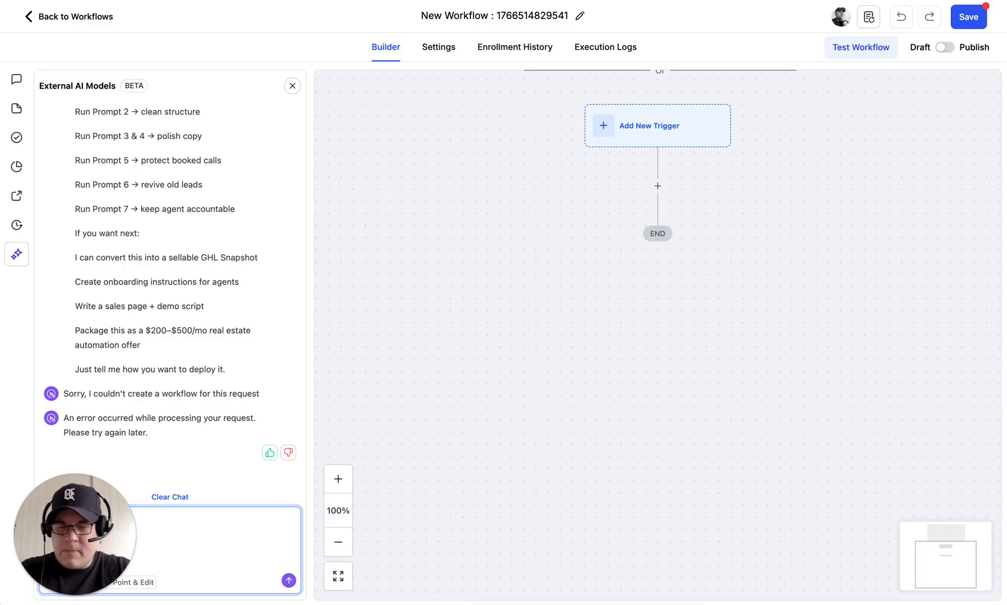
{"action": "left_click", "coordinate": [288, 580]}
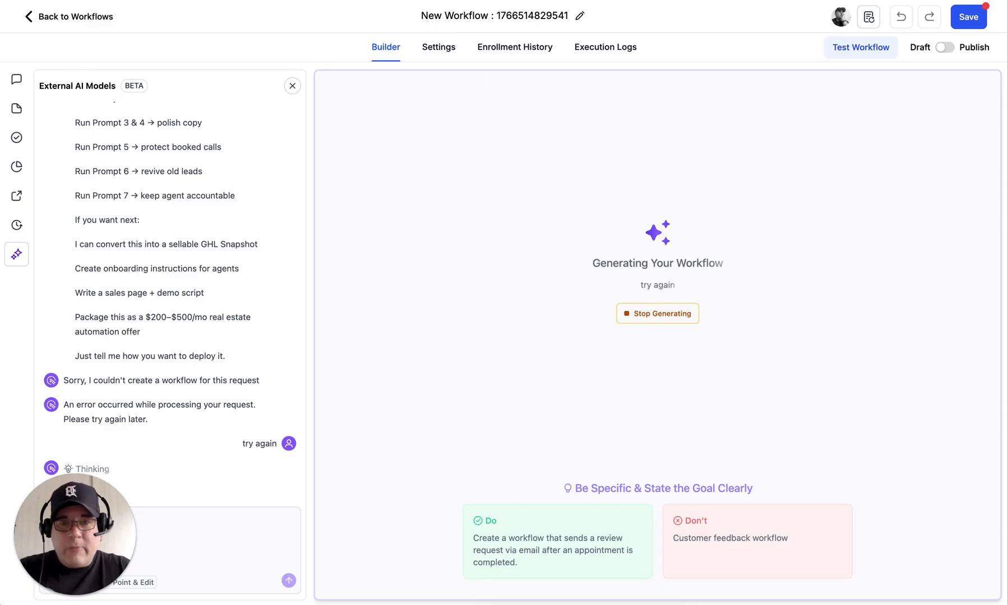
{"action": "key", "text": "ctrl+Tab"}
Step: Paste the SMS copy prompt into ChatGPT, send it, and review the three follow-up texts from Alex
{"action": "scroll", "coordinate": [486, 402], "scroll_direction": "down", "scroll_amount": 1}
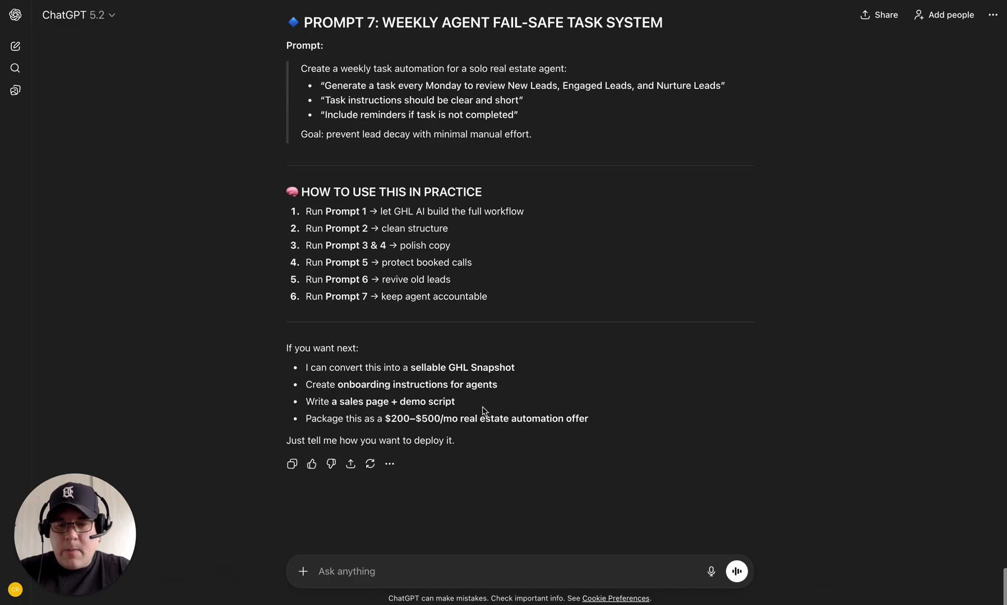
{"action": "left_click", "coordinate": [359, 572]}
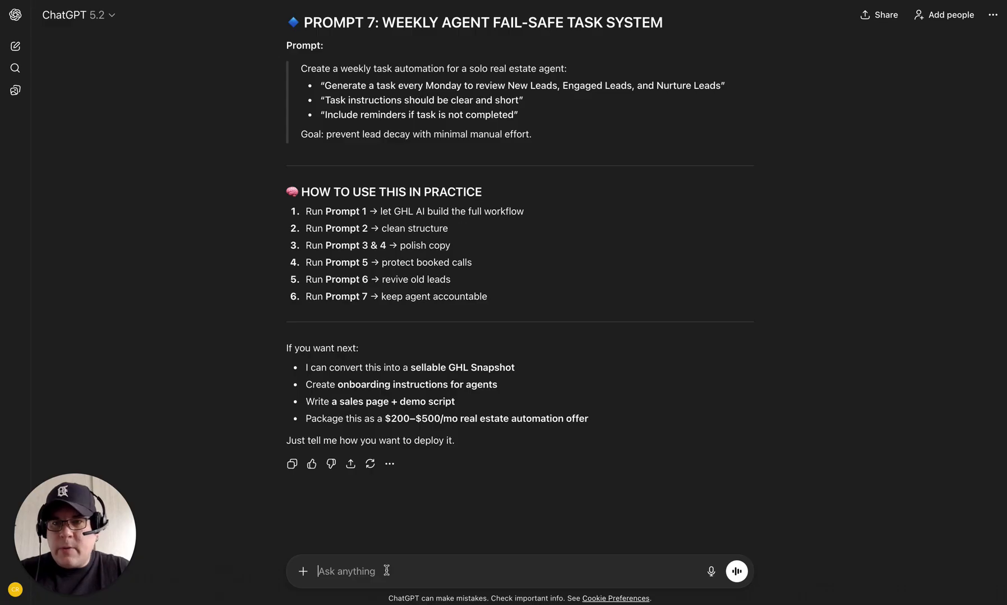
{"action": "key", "text": "super+v"}
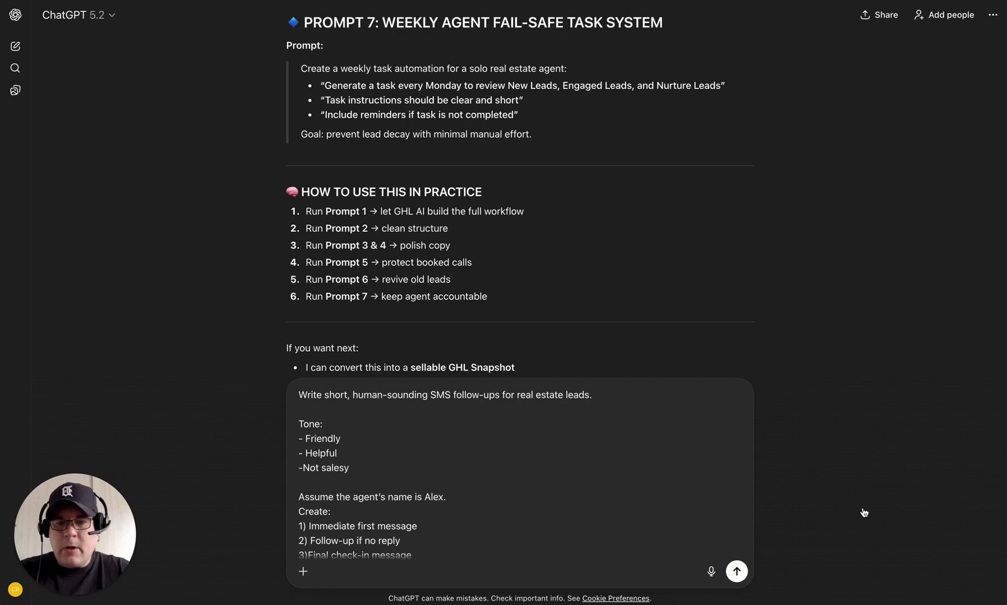
{"action": "key", "text": "Return"}
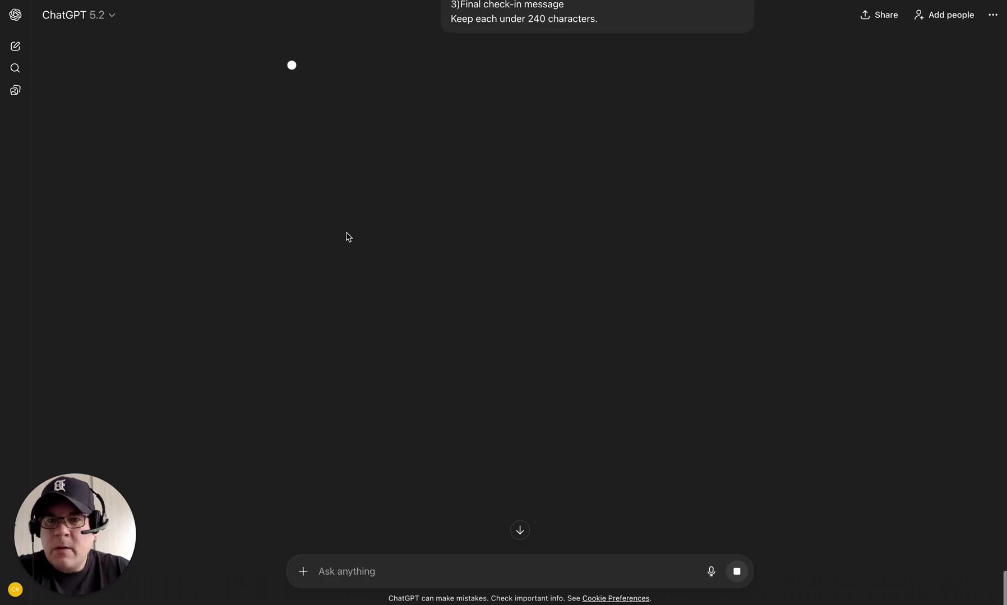
{"action": "scroll", "coordinate": [230, 241], "scroll_direction": "up", "scroll_amount": 3}
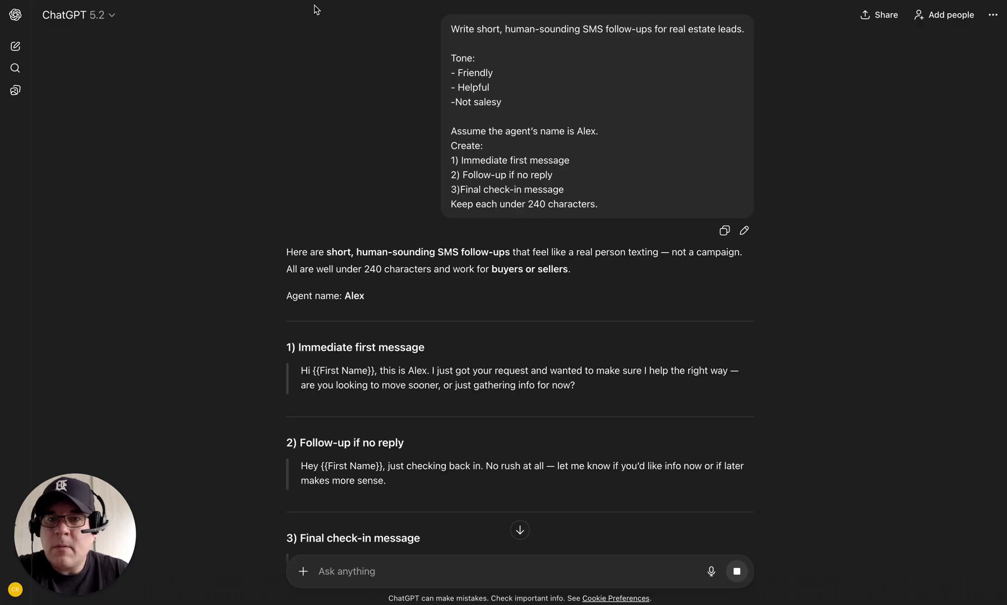
{"action": "scroll", "coordinate": [789, 309], "scroll_direction": "down", "scroll_amount": 2}
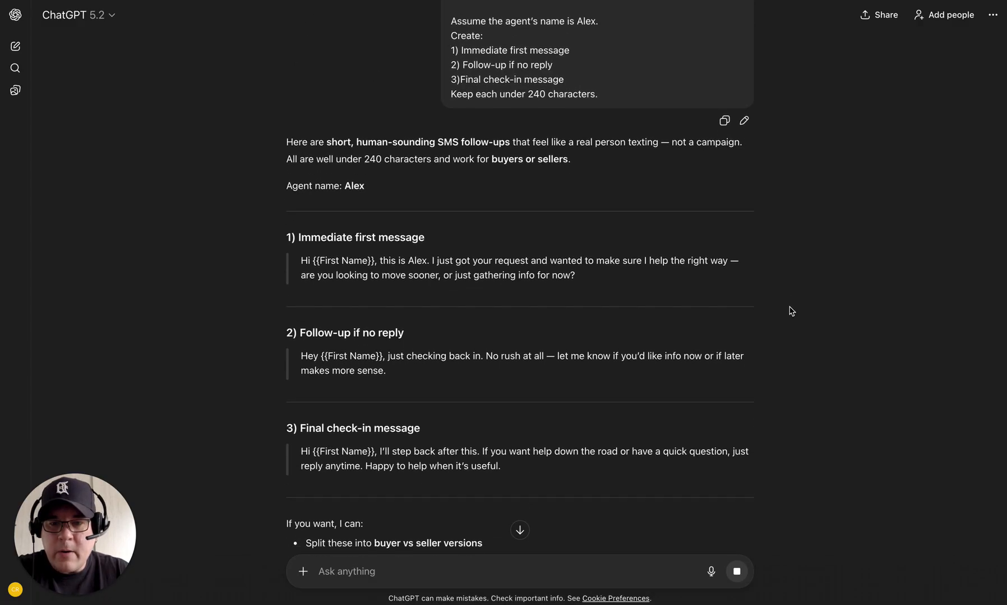
{"action": "scroll", "coordinate": [791, 311], "scroll_direction": "down", "scroll_amount": 1}
{"action": "scroll", "coordinate": [791, 311], "scroll_direction": "down", "scroll_amount": 1}
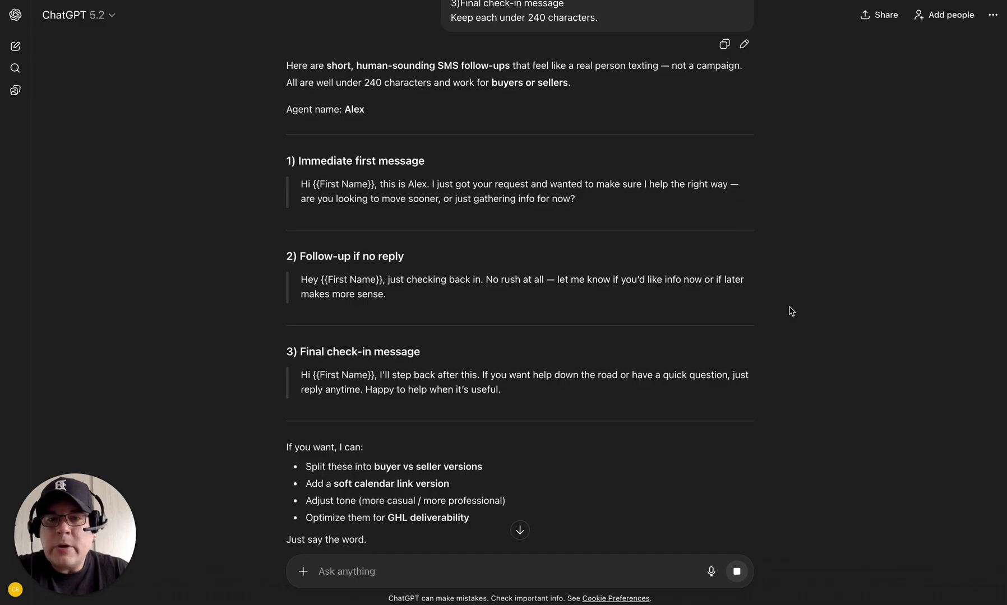
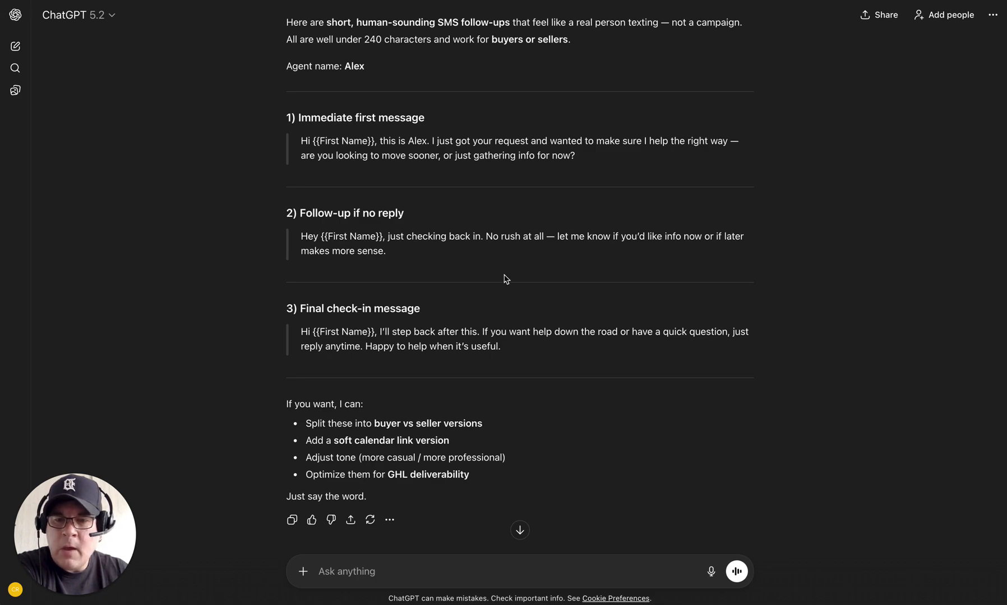
Step: Scroll through ChatGPT's three SMS follow-up drafts from Alex
{"action": "scroll", "coordinate": [505, 279], "scroll_direction": "down", "scroll_amount": 1}
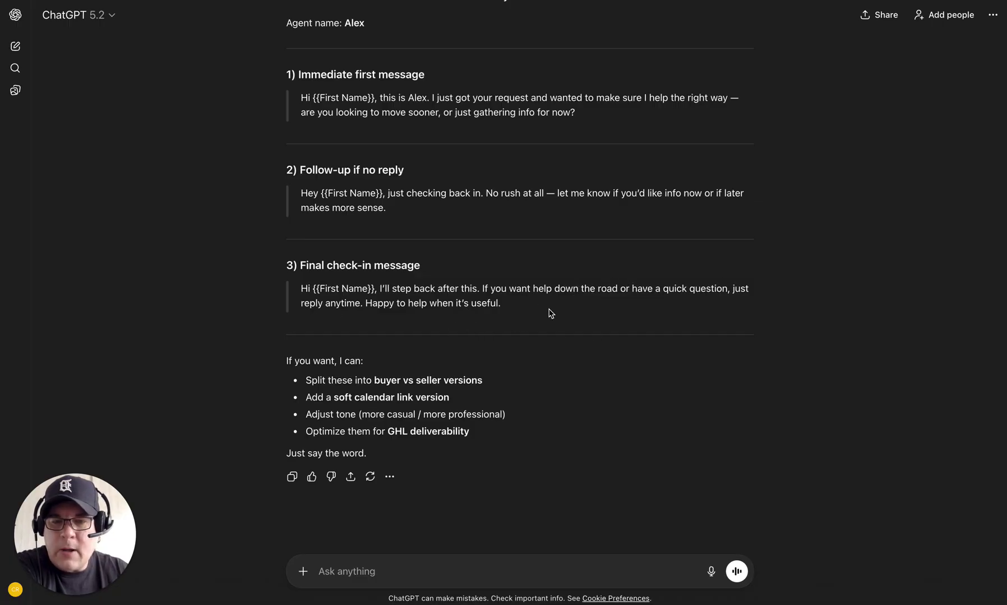
{"action": "scroll", "coordinate": [577, 357], "scroll_direction": "down", "scroll_amount": 1}
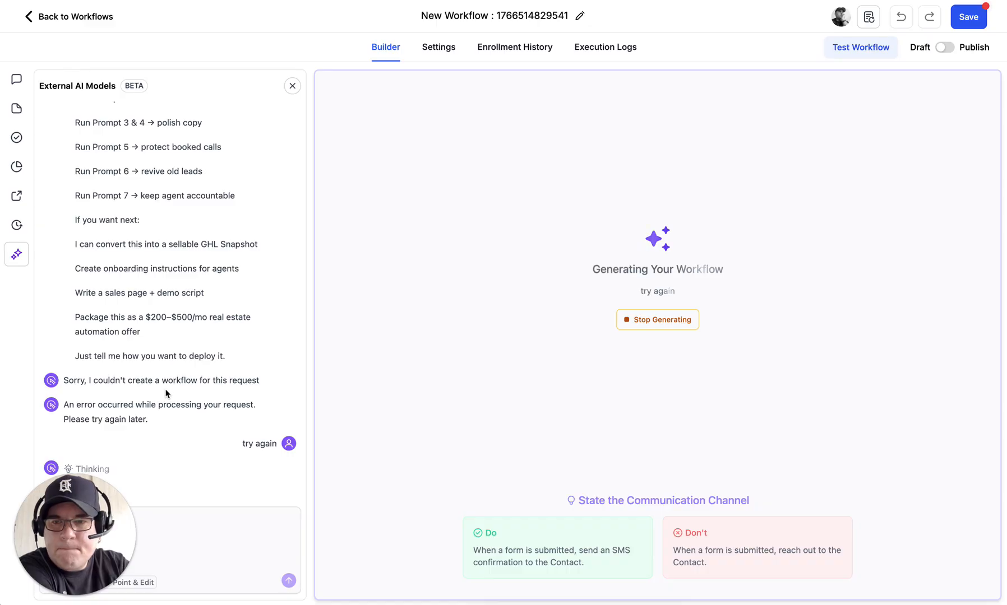
{"action": "scroll", "coordinate": [187, 274], "scroll_direction": "up", "scroll_amount": 5}
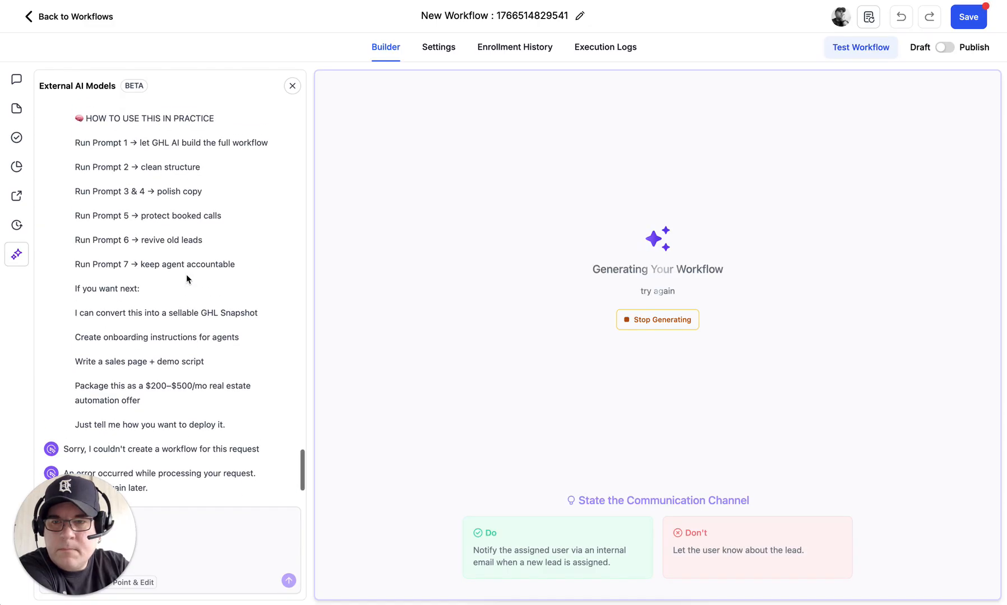
{"action": "scroll", "coordinate": [187, 275], "scroll_direction": "up", "scroll_amount": 8}
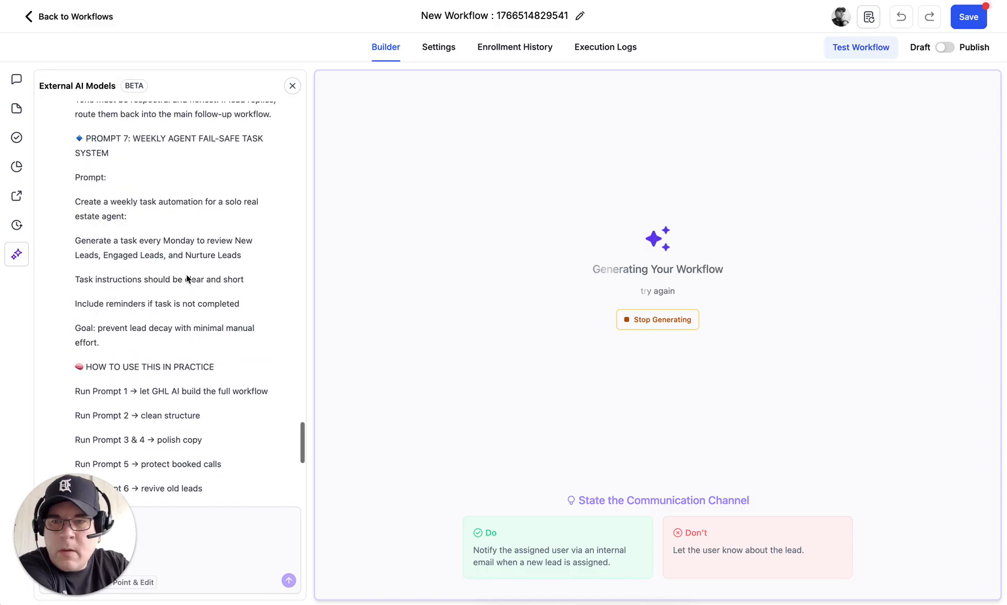
{"action": "scroll", "coordinate": [188, 276], "scroll_direction": "up", "scroll_amount": 8}
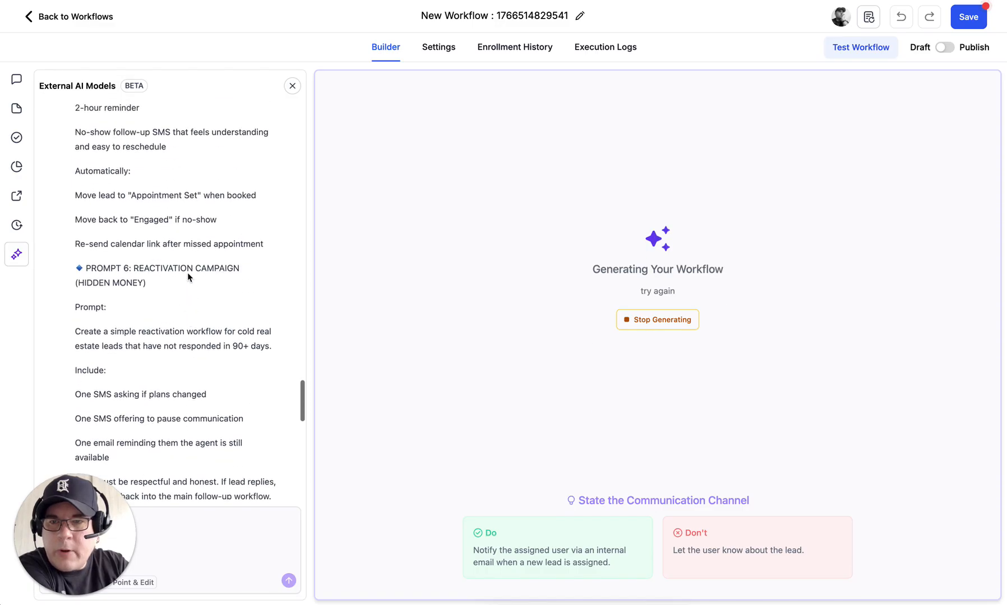
{"action": "scroll", "coordinate": [188, 277], "scroll_direction": "up", "scroll_amount": 10}
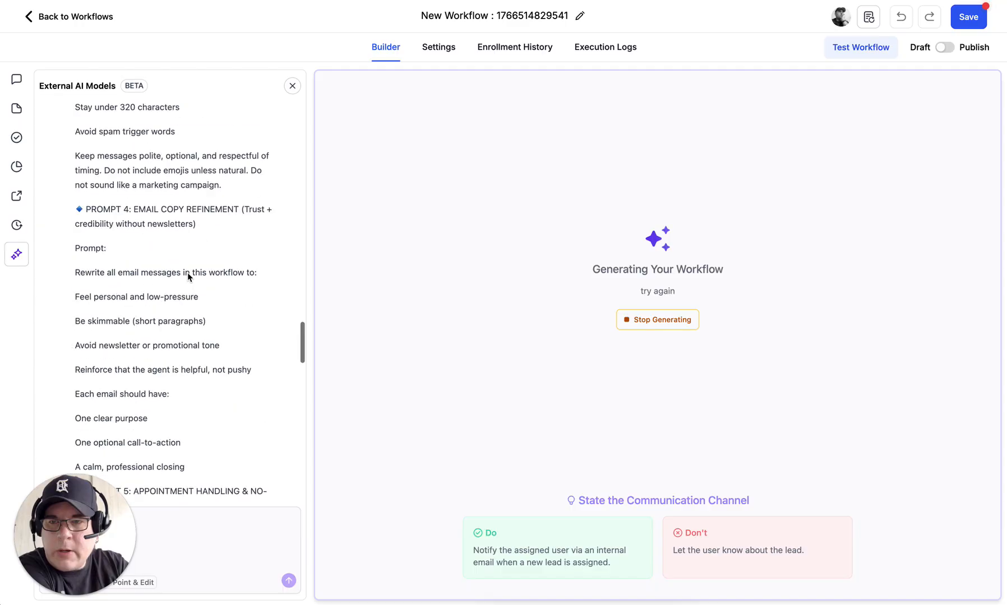
{"action": "scroll", "coordinate": [187, 274], "scroll_direction": "up", "scroll_amount": 7}
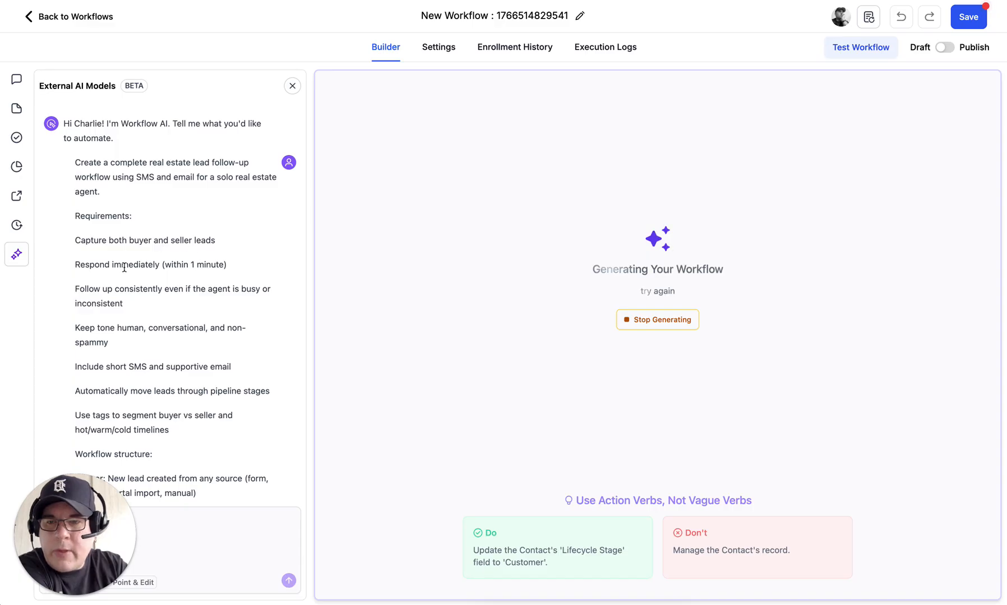
Step: Scroll the trigger, SMS, email and tagging prompt while Workflow AI generates the workflow
{"action": "scroll", "coordinate": [168, 265], "scroll_direction": "down", "scroll_amount": 3}
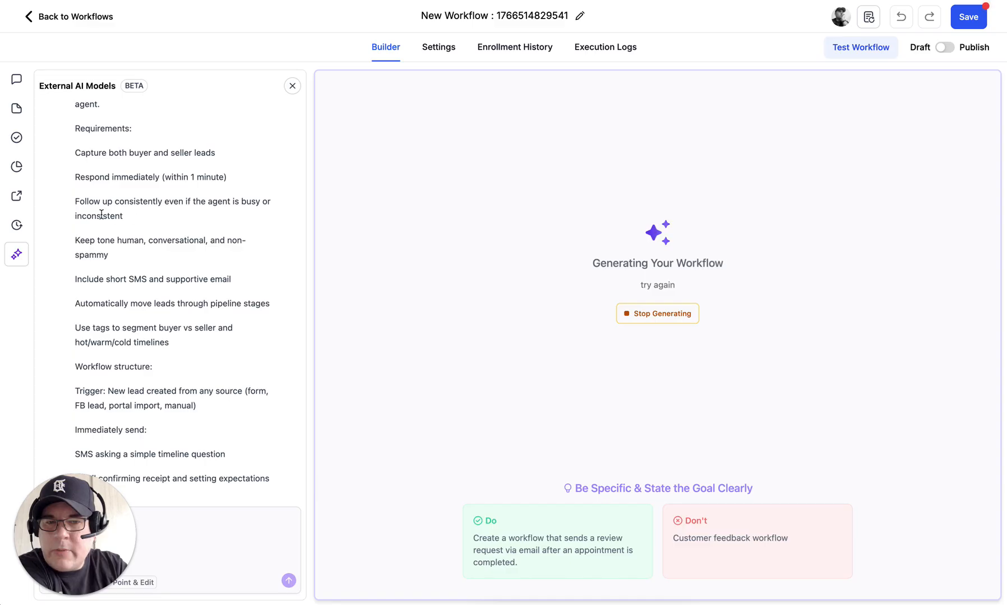
{"action": "scroll", "coordinate": [139, 234], "scroll_direction": "down", "scroll_amount": 2}
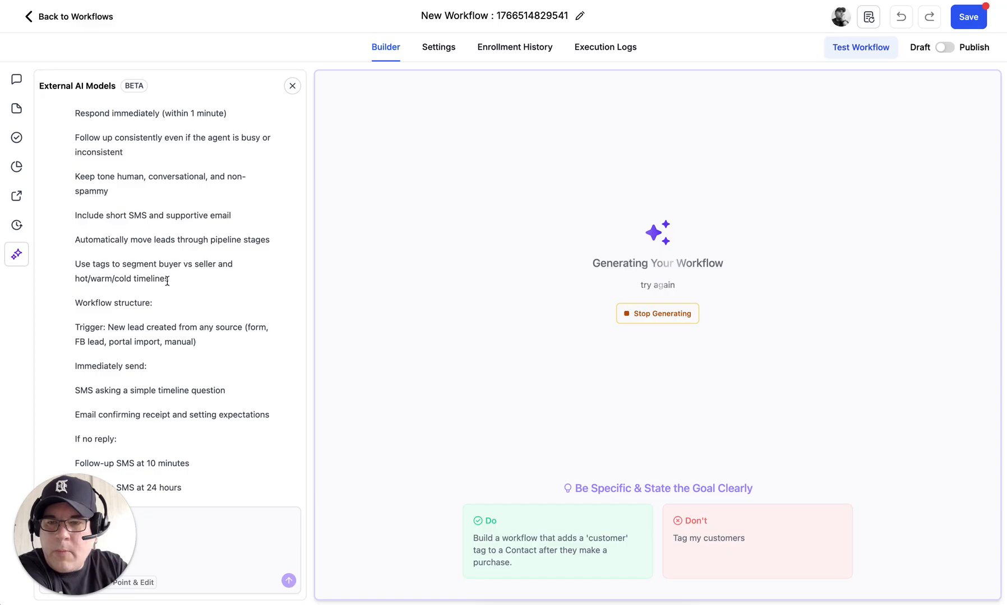
{"action": "scroll", "coordinate": [105, 301], "scroll_direction": "down", "scroll_amount": 3}
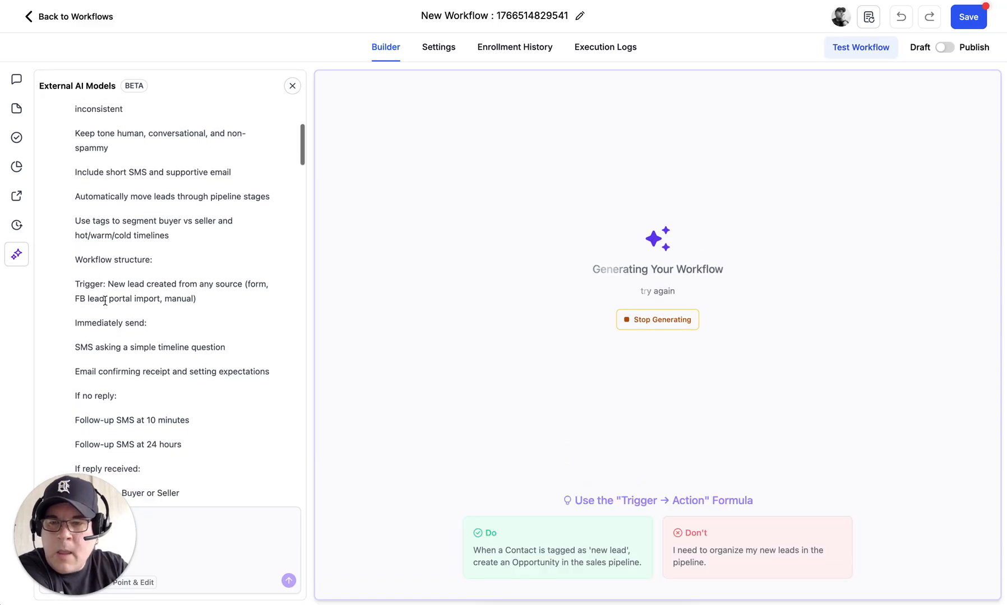
{"action": "scroll", "coordinate": [105, 300], "scroll_direction": "down", "scroll_amount": 2}
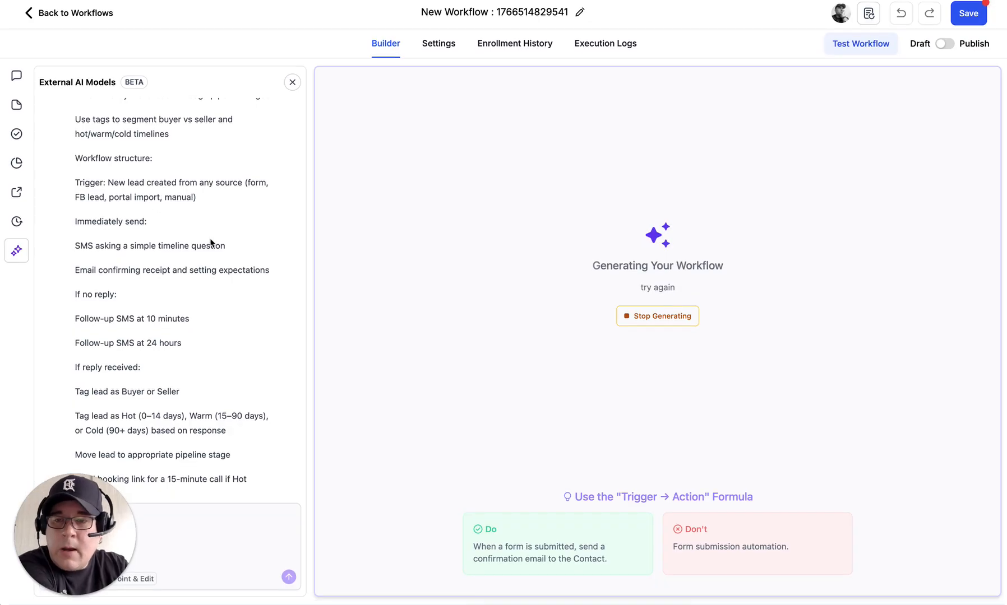
{"action": "scroll", "coordinate": [114, 250], "scroll_direction": "down", "scroll_amount": 2}
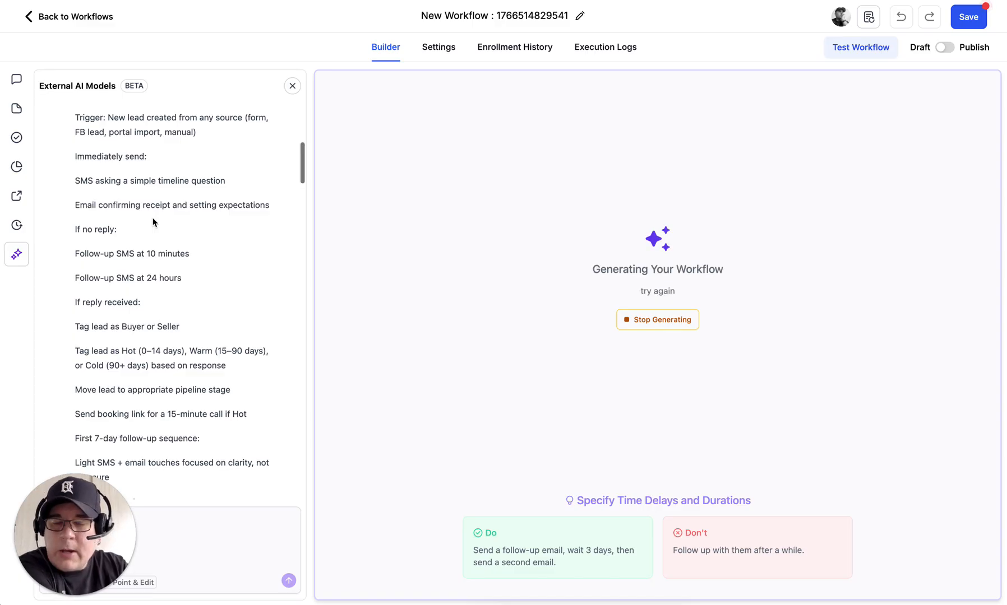
{"action": "scroll", "coordinate": [153, 223], "scroll_direction": "down", "scroll_amount": 3}
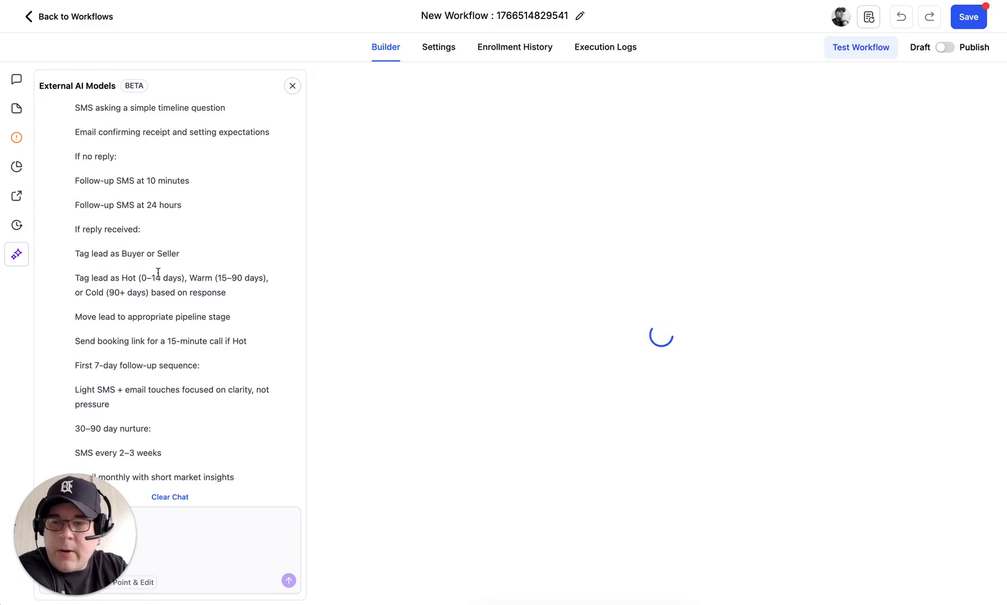
Step: Read the Workflow AI summary and Next Steps as the lead follow-up workflow loads
{"action": "scroll", "coordinate": [158, 272], "scroll_direction": "down", "scroll_amount": 3}
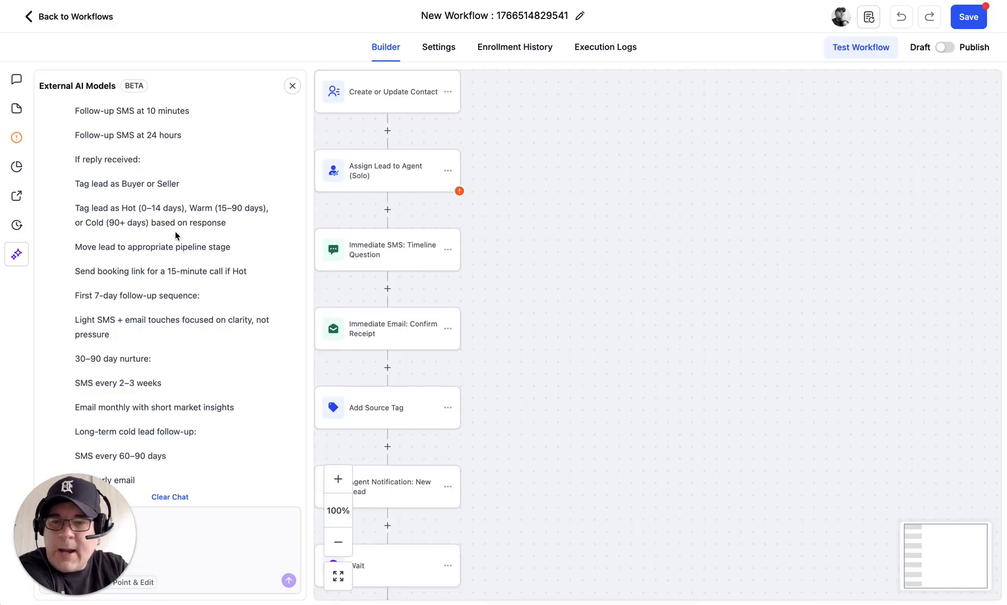
{"action": "scroll", "coordinate": [168, 232], "scroll_direction": "down", "scroll_amount": 3}
{"action": "scroll", "coordinate": [178, 232], "scroll_direction": "down", "scroll_amount": 1}
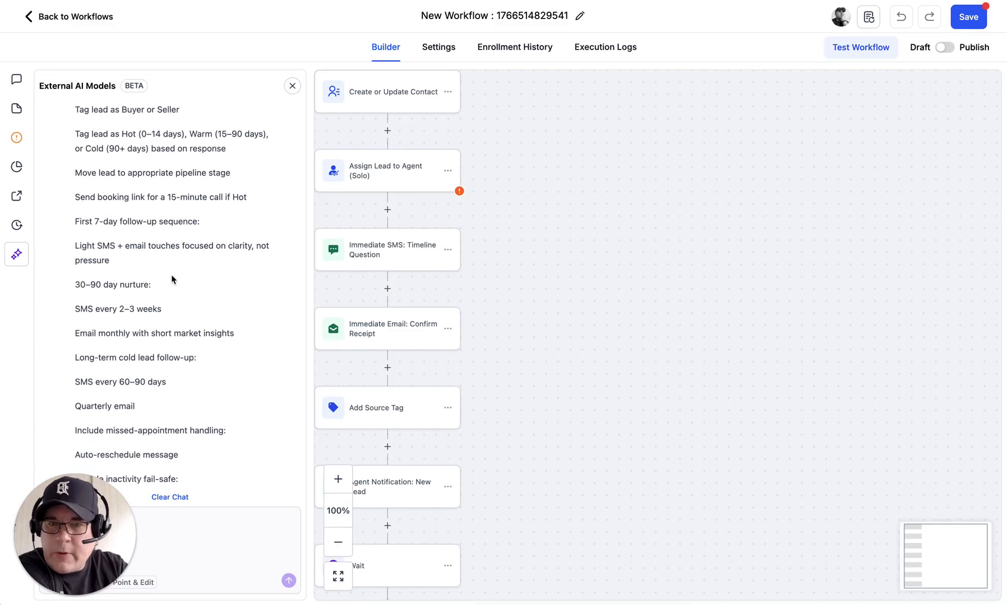
{"action": "scroll", "coordinate": [172, 278], "scroll_direction": "down", "scroll_amount": 6}
{"action": "scroll", "coordinate": [172, 278], "scroll_direction": "down", "scroll_amount": 9}
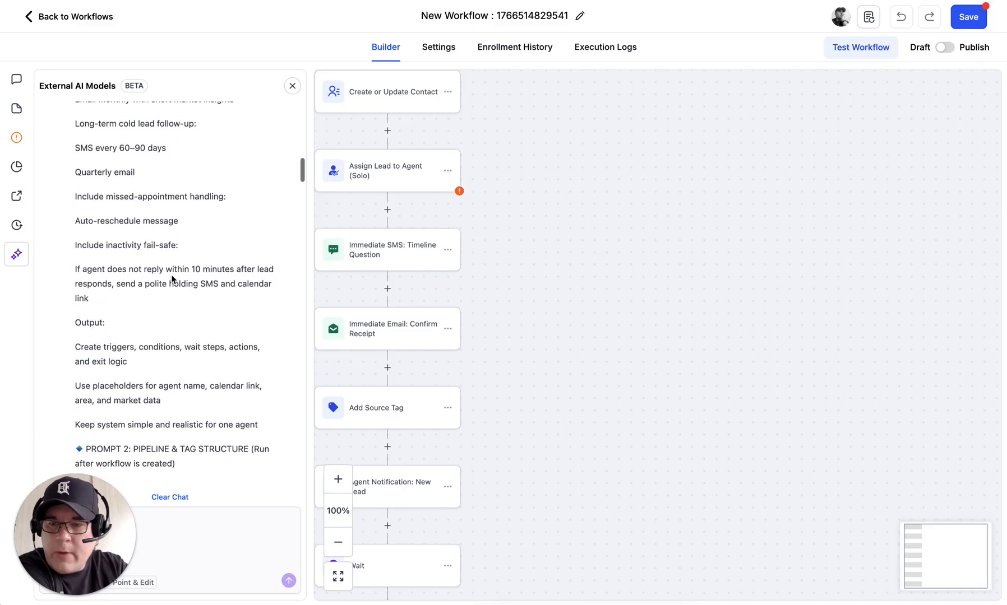
{"action": "scroll", "coordinate": [172, 279], "scroll_direction": "down", "scroll_amount": 8}
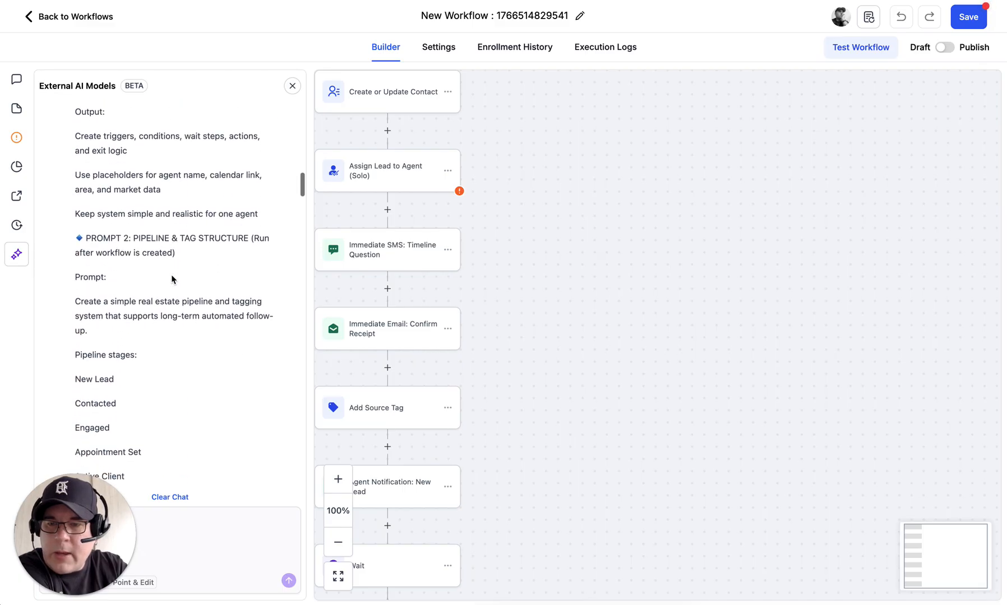
{"action": "scroll", "coordinate": [172, 278], "scroll_direction": "down", "scroll_amount": 7}
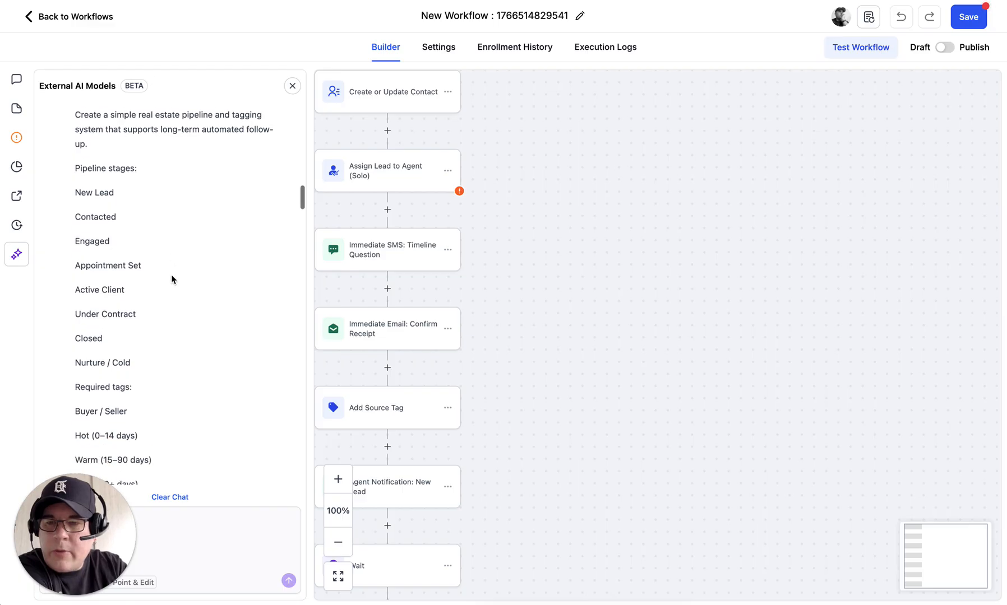
{"action": "scroll", "coordinate": [172, 279], "scroll_direction": "down", "scroll_amount": 10}
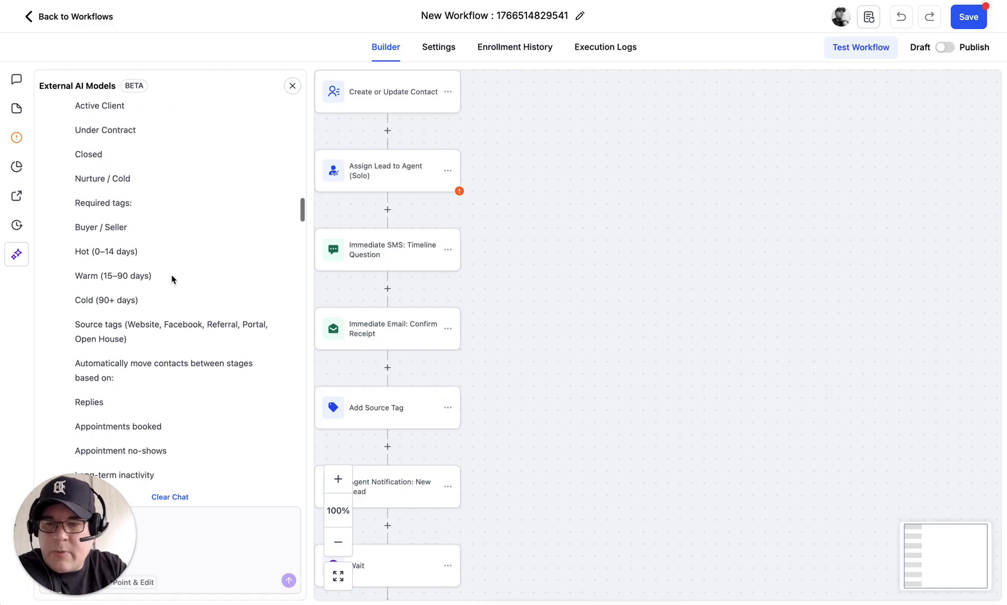
{"action": "scroll", "coordinate": [172, 279], "scroll_direction": "down", "scroll_amount": 9}
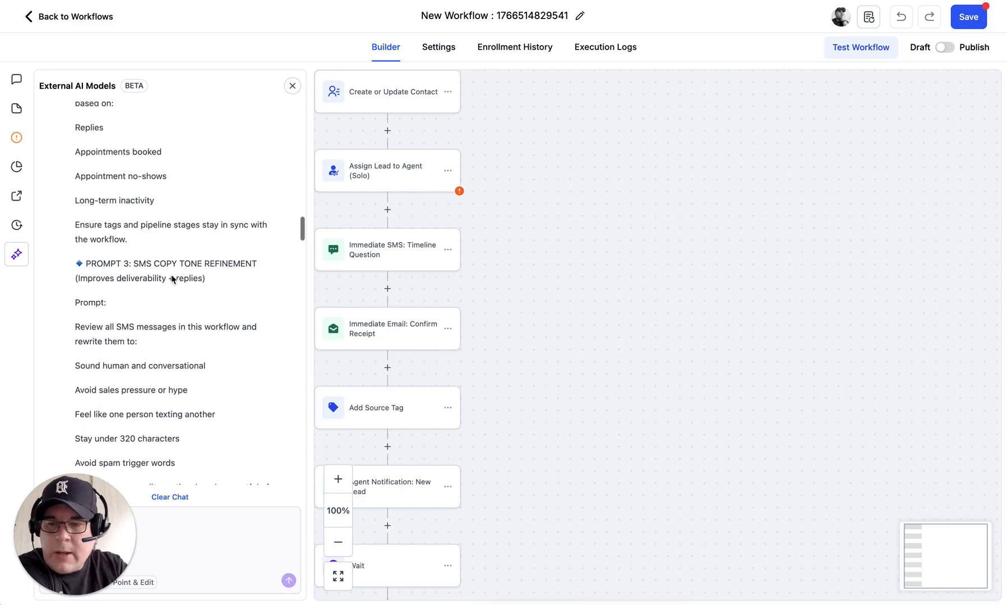
{"action": "scroll", "coordinate": [172, 278], "scroll_direction": "down", "scroll_amount": 16}
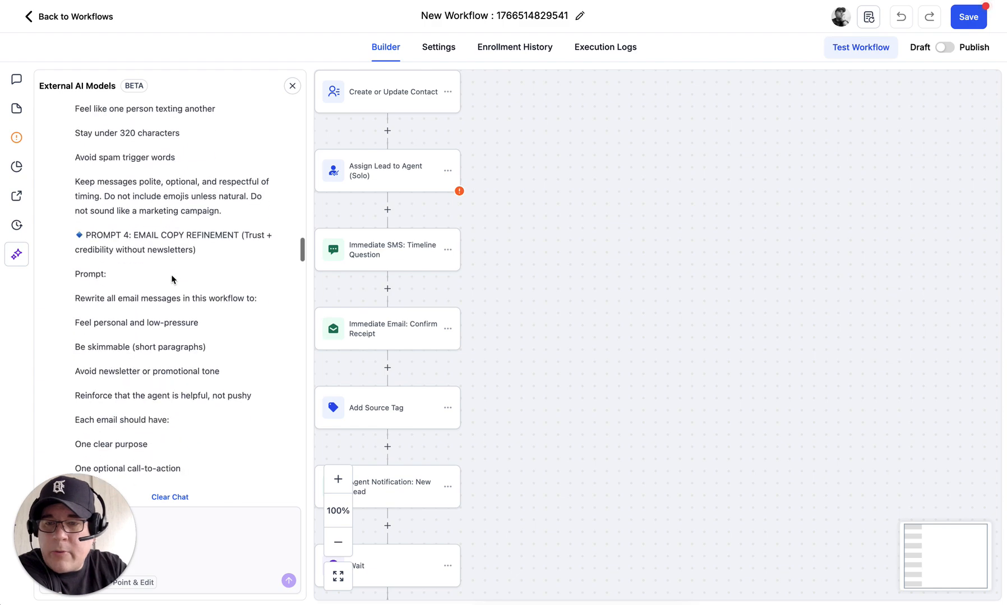
{"action": "scroll", "coordinate": [172, 278], "scroll_direction": "down", "scroll_amount": 18}
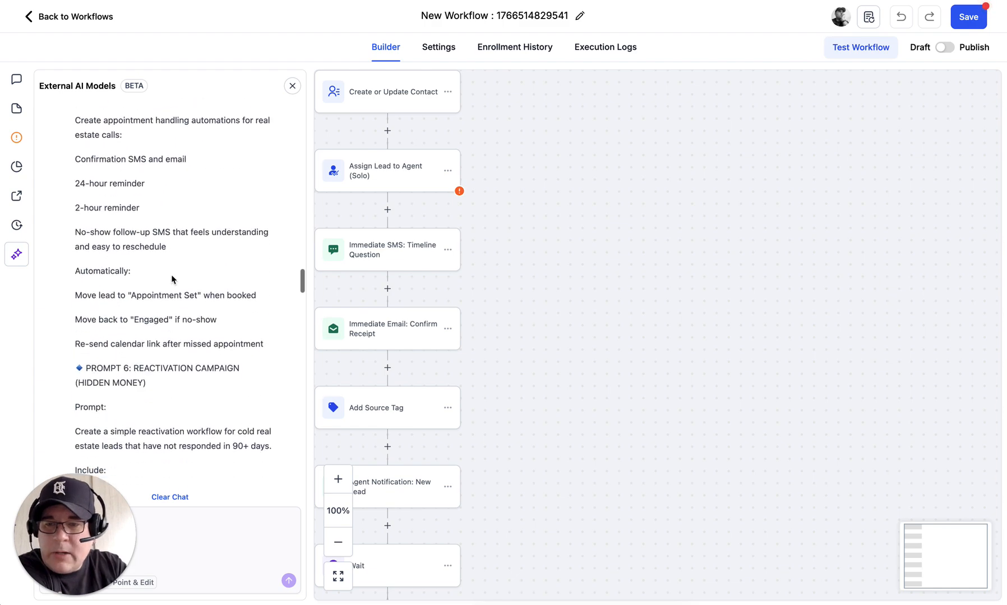
{"action": "scroll", "coordinate": [172, 279], "scroll_direction": "down", "scroll_amount": 17}
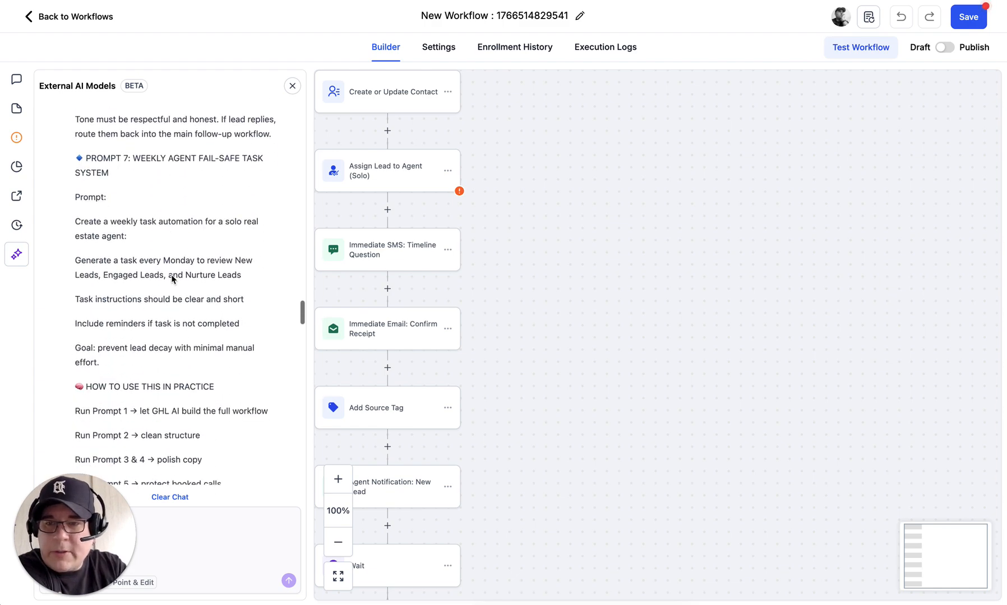
{"action": "scroll", "coordinate": [172, 279], "scroll_direction": "down", "scroll_amount": 11}
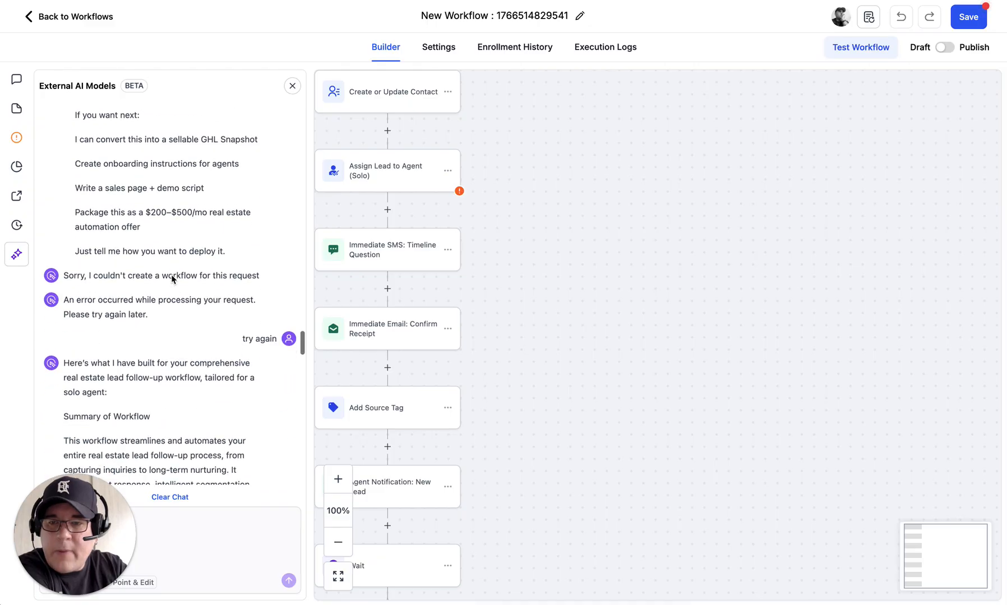
{"action": "scroll", "coordinate": [172, 279], "scroll_direction": "down", "scroll_amount": 4}
{"action": "scroll", "coordinate": [172, 278], "scroll_direction": "down", "scroll_amount": 6}
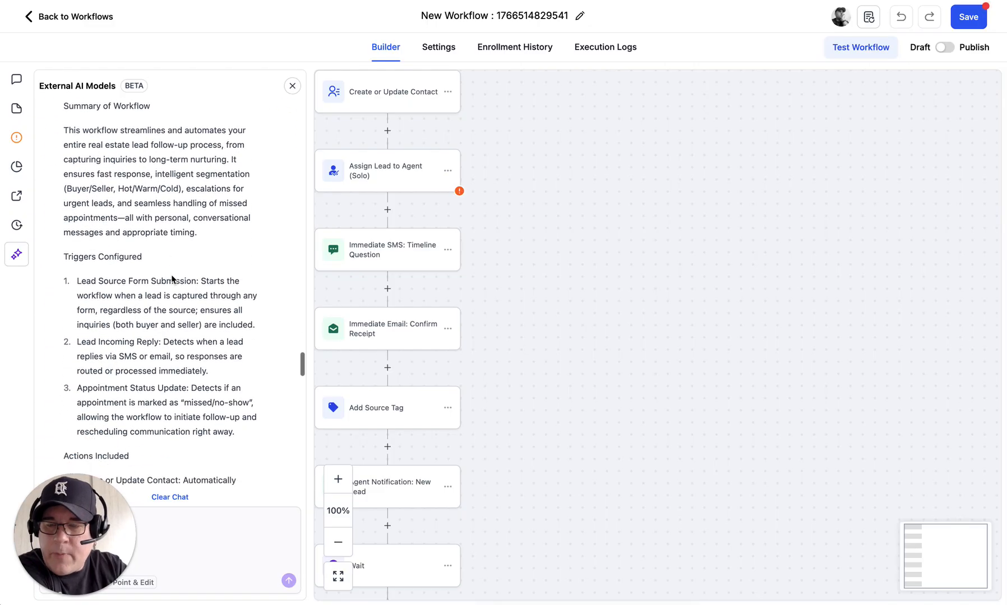
{"action": "scroll", "coordinate": [172, 279], "scroll_direction": "down", "scroll_amount": 1}
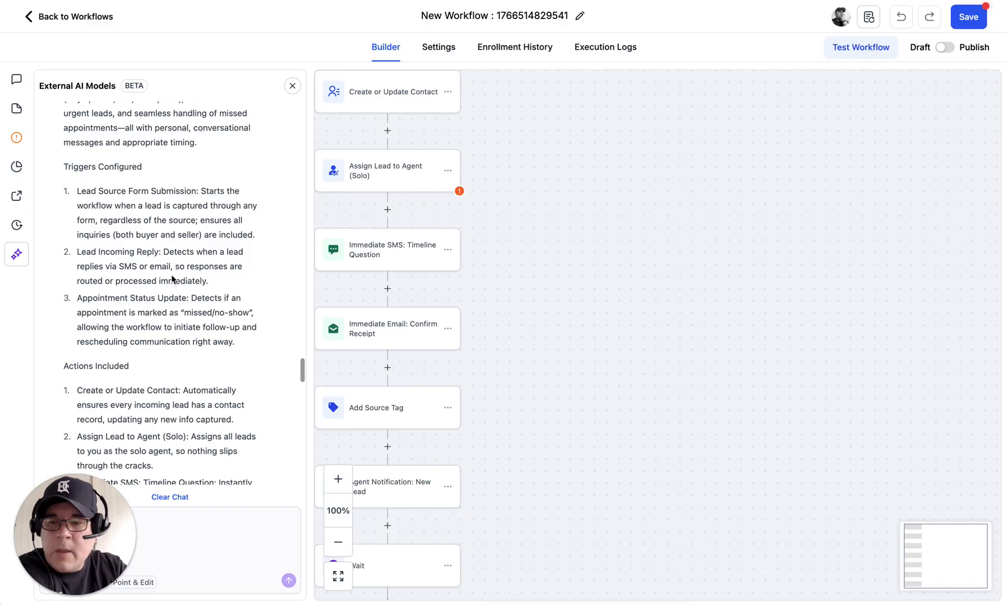
{"action": "scroll", "coordinate": [172, 279], "scroll_direction": "down", "scroll_amount": 20}
{"action": "scroll", "coordinate": [172, 278], "scroll_direction": "down", "scroll_amount": 4}
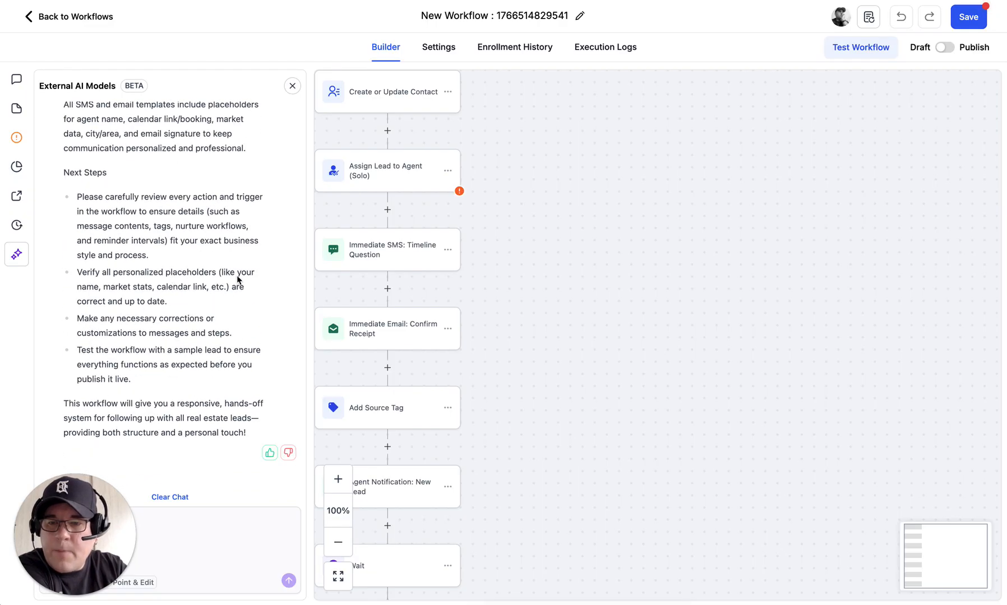
Step: Close the AI chat panel and drag the workflow steps toward the canvas centre
{"action": "left_click_drag", "start_coordinate": [558, 222], "coordinate": [646, 261]}
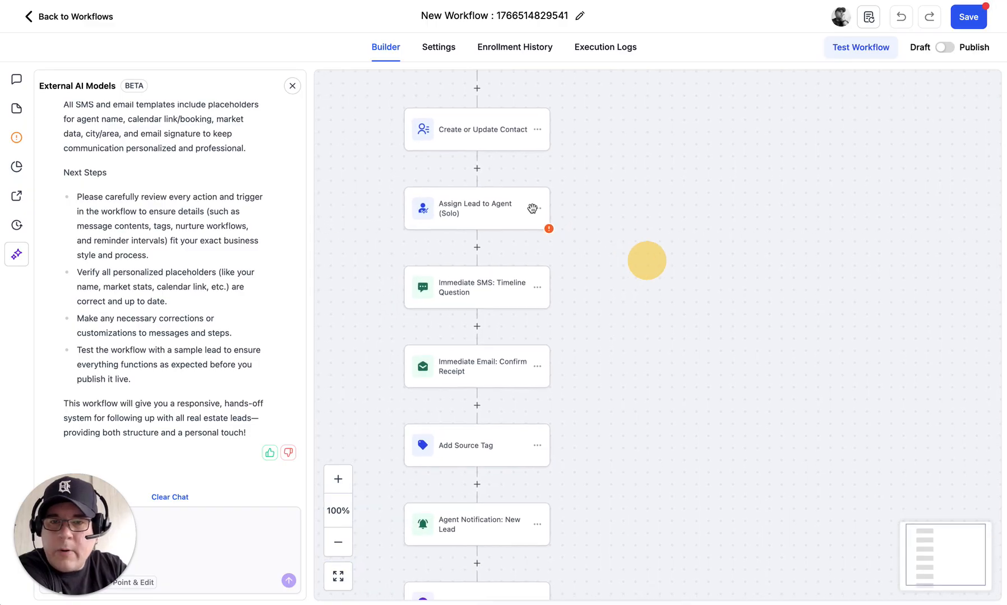
{"action": "left_click", "coordinate": [292, 86]}
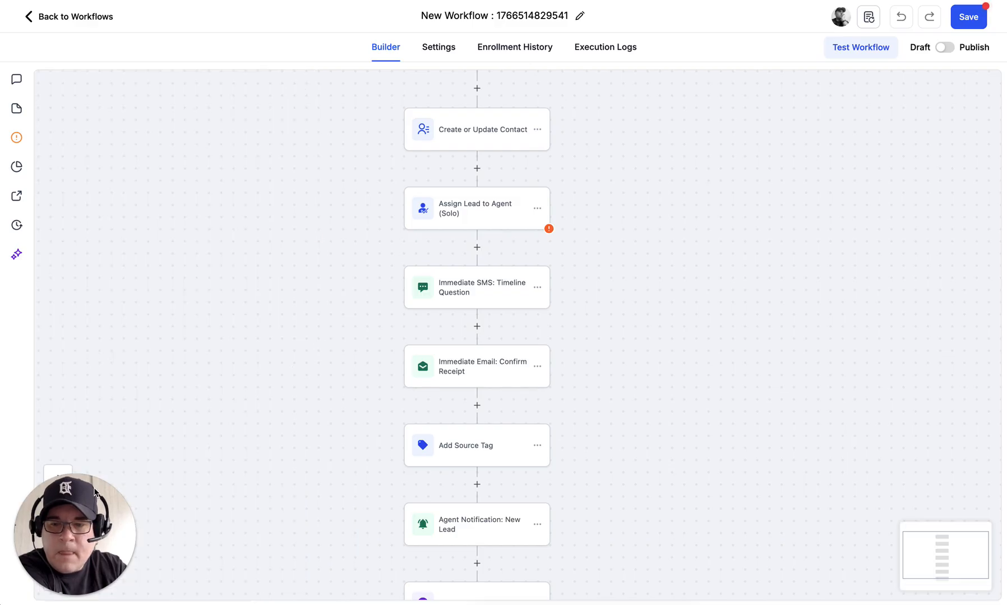
{"action": "left_click_drag", "start_coordinate": [87, 478], "coordinate": [78, 315]}
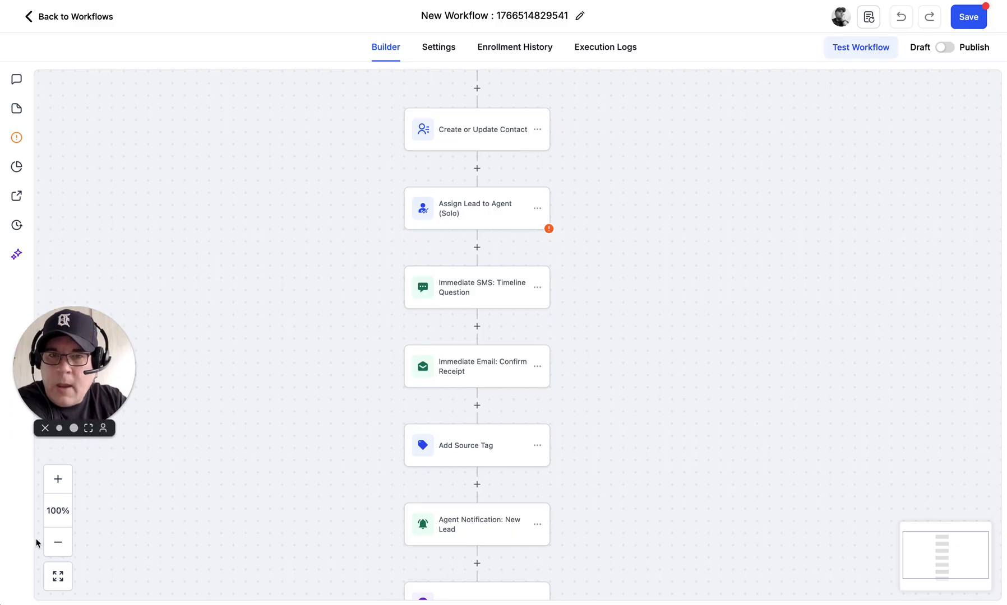
Step: Zoom the canvas out to 28% and pan over the triggers and hot, warm, cold branches
{"action": "left_click", "coordinate": [58, 544]}
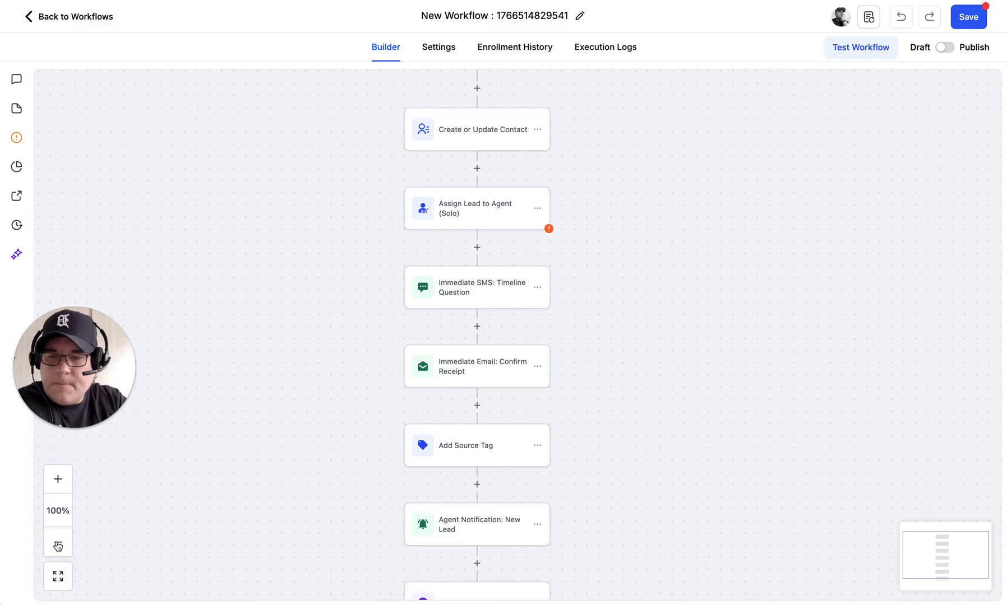
{"action": "left_click", "coordinate": [57, 543]}
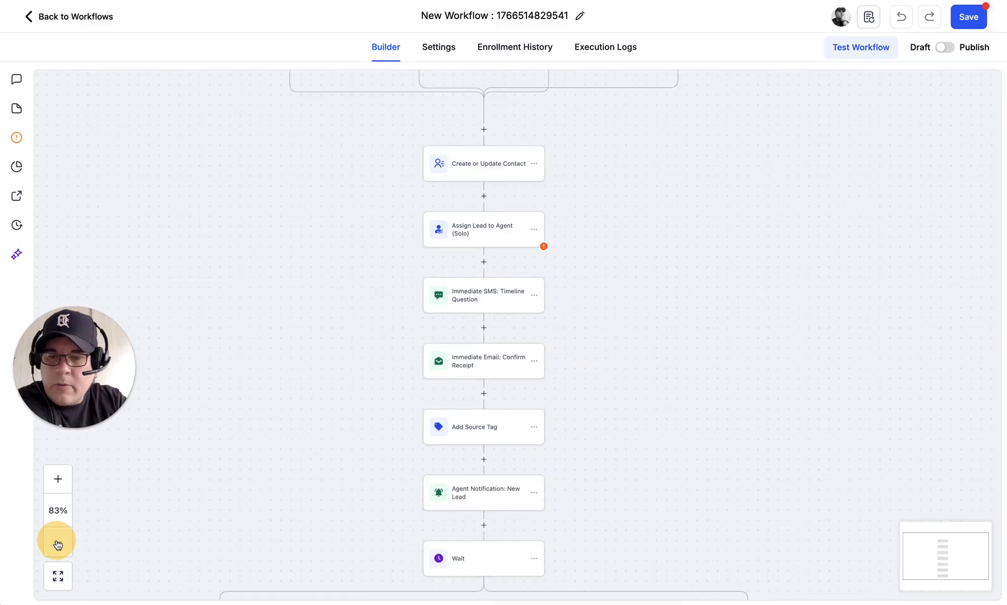
{"action": "left_click", "coordinate": [57, 544]}
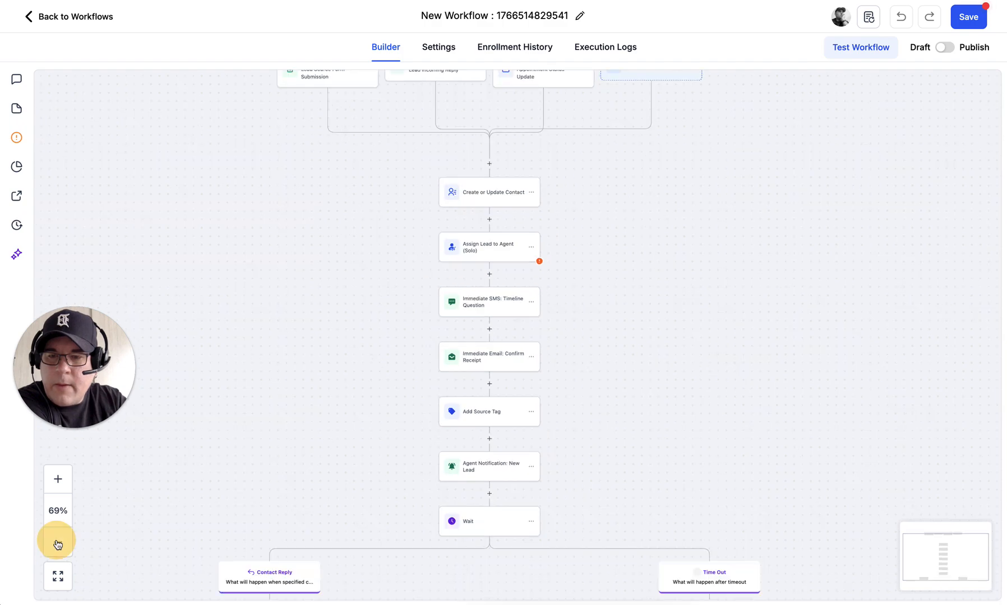
{"action": "left_click", "coordinate": [58, 544]}
{"action": "left_click", "coordinate": [57, 544]}
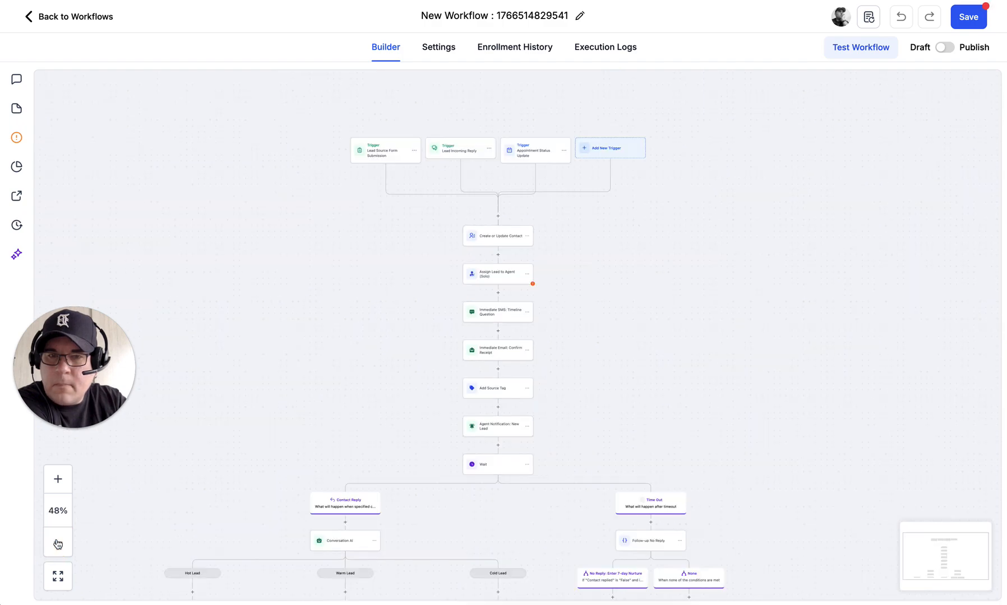
{"action": "left_click", "coordinate": [58, 544]}
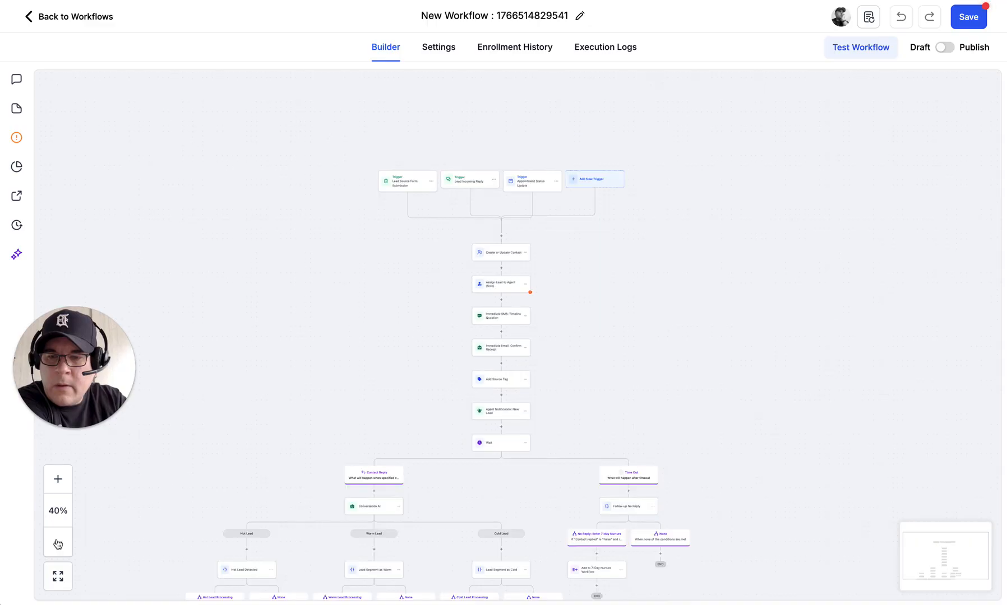
{"action": "left_click", "coordinate": [58, 543]}
{"action": "left_click", "coordinate": [58, 544]}
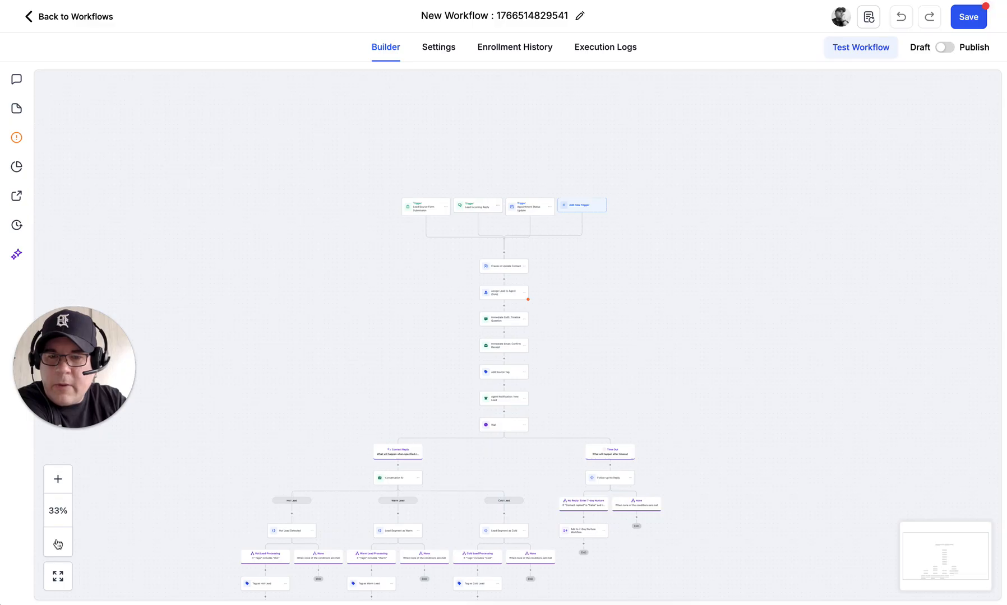
{"action": "left_click", "coordinate": [58, 544]}
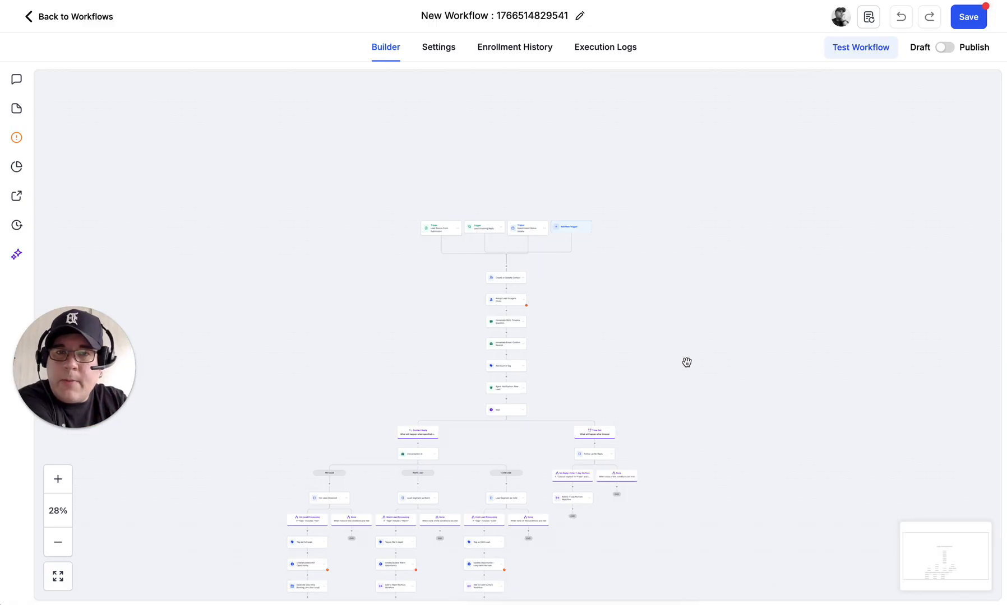
{"action": "left_click_drag", "start_coordinate": [697, 358], "coordinate": [683, 270]}
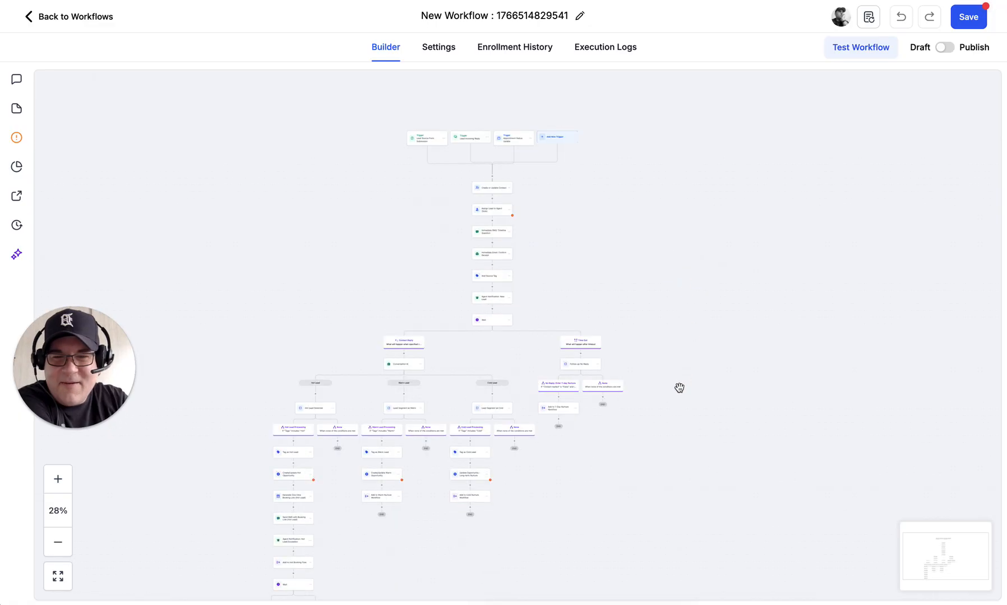
{"action": "left_click_drag", "start_coordinate": [682, 356], "coordinate": [700, 286]}
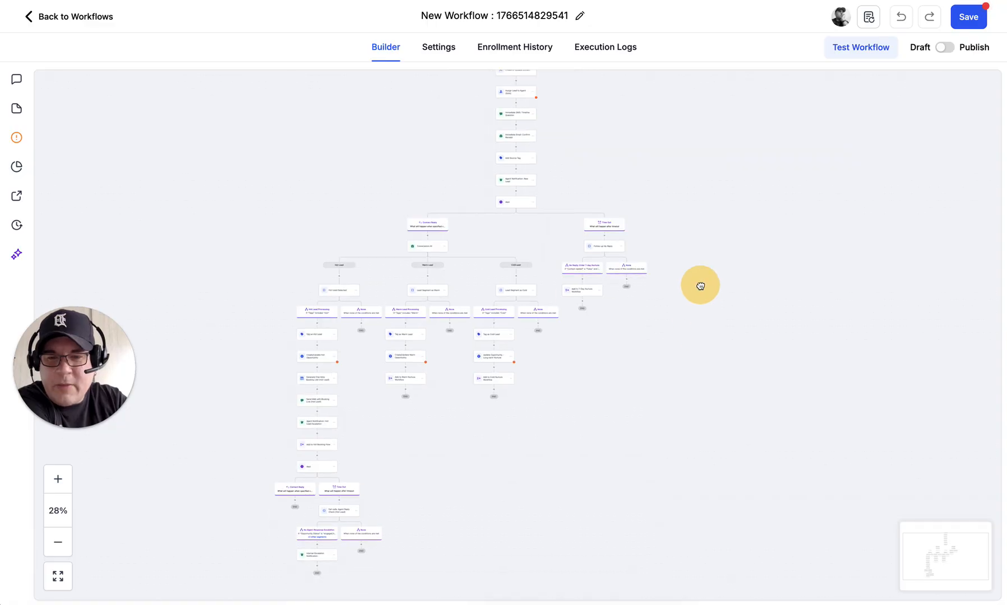
{"action": "left_click_drag", "start_coordinate": [699, 288], "coordinate": [704, 436]}
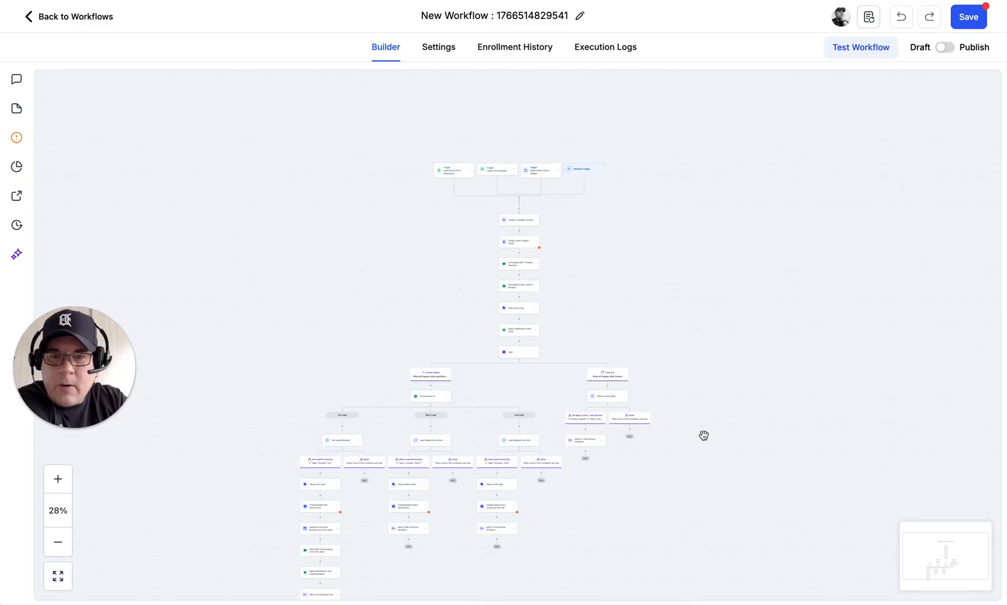
Step: Retitle the workflow 'Real Estate Workflow 1' and save it, waiting out the unresponsive page
{"action": "left_click", "coordinate": [569, 16]}
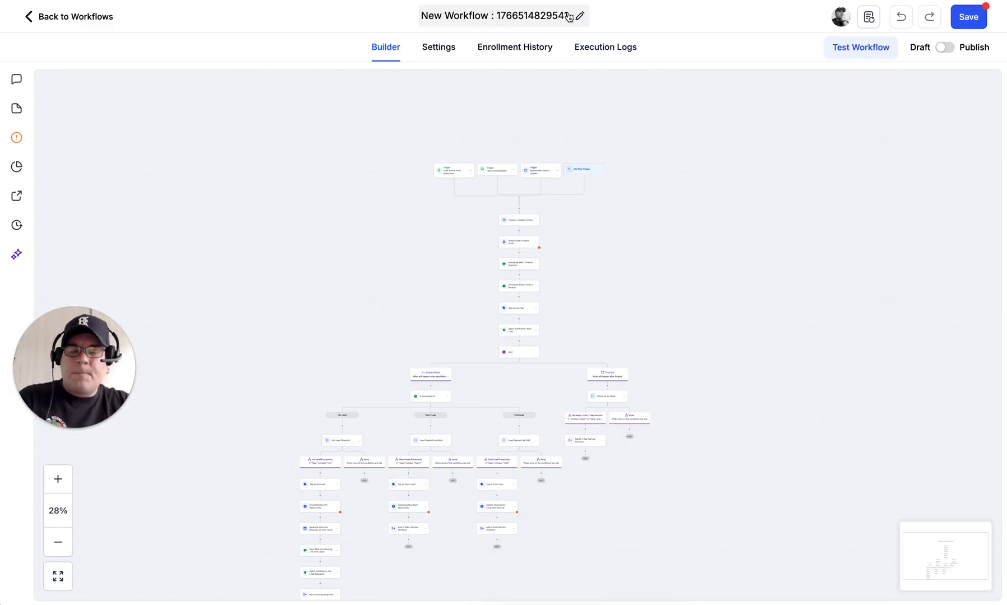
{"action": "triple_click", "coordinate": [562, 15]}
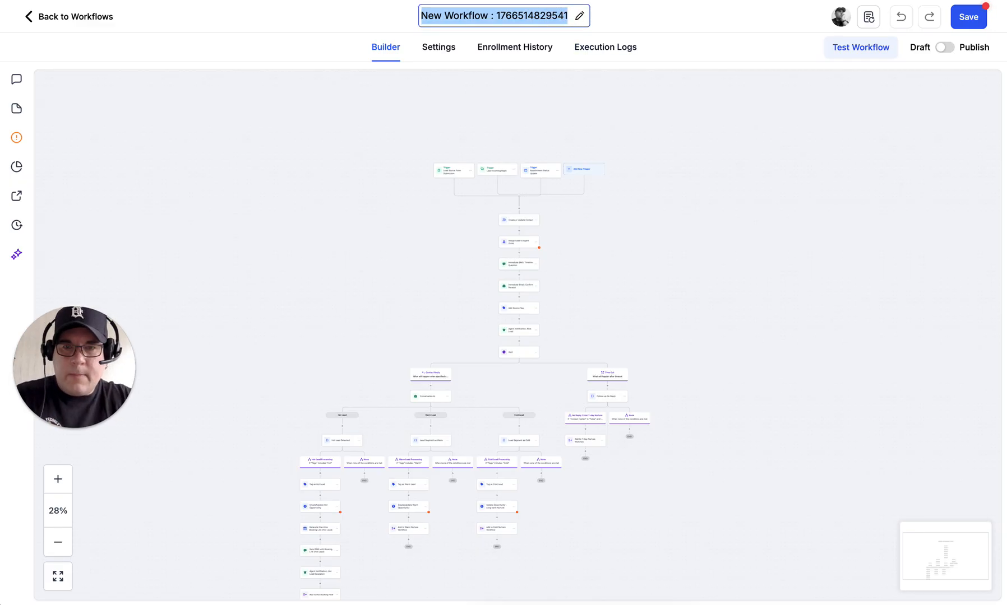
{"action": "type", "text": "Real Estate Workfl"}
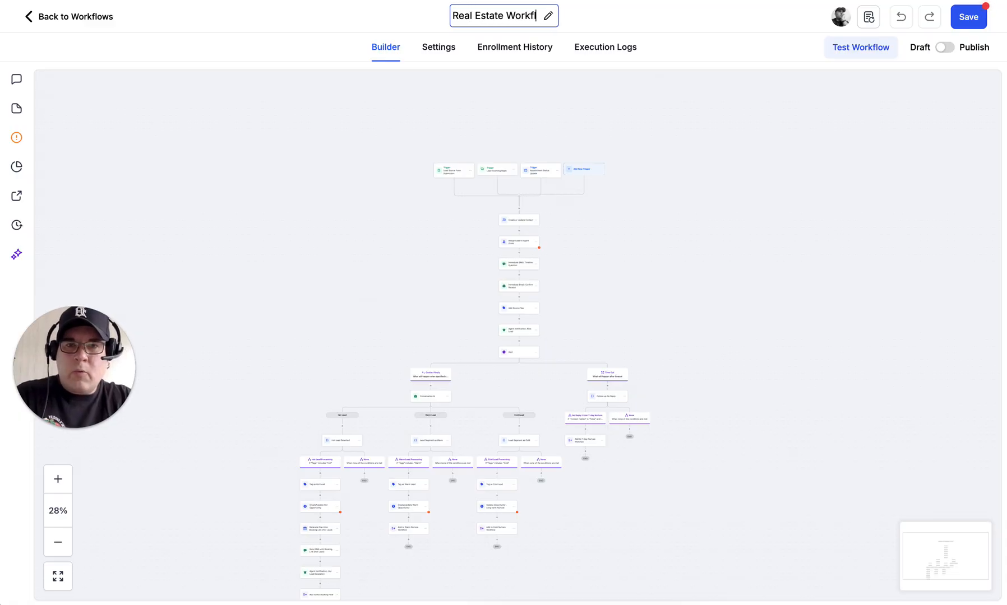
{"action": "type", "text": "oe 1"}
{"action": "key", "text": "BackSpace"}
{"action": "key", "text": "BackSpace"}
{"action": "key", "text": "BackSpace"}
{"action": "type", "text": "w "}
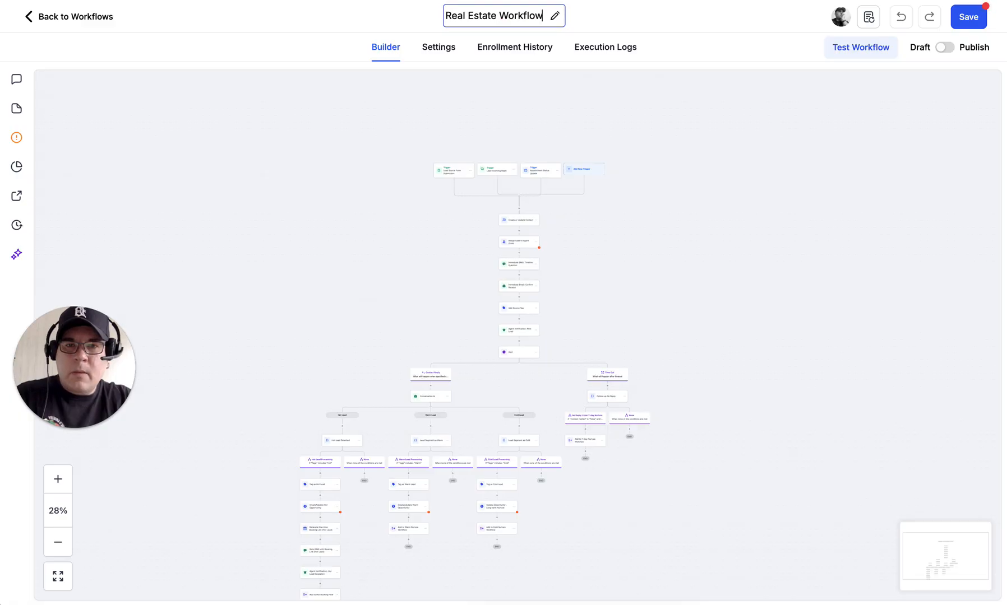
{"action": "type", "text": "1"}
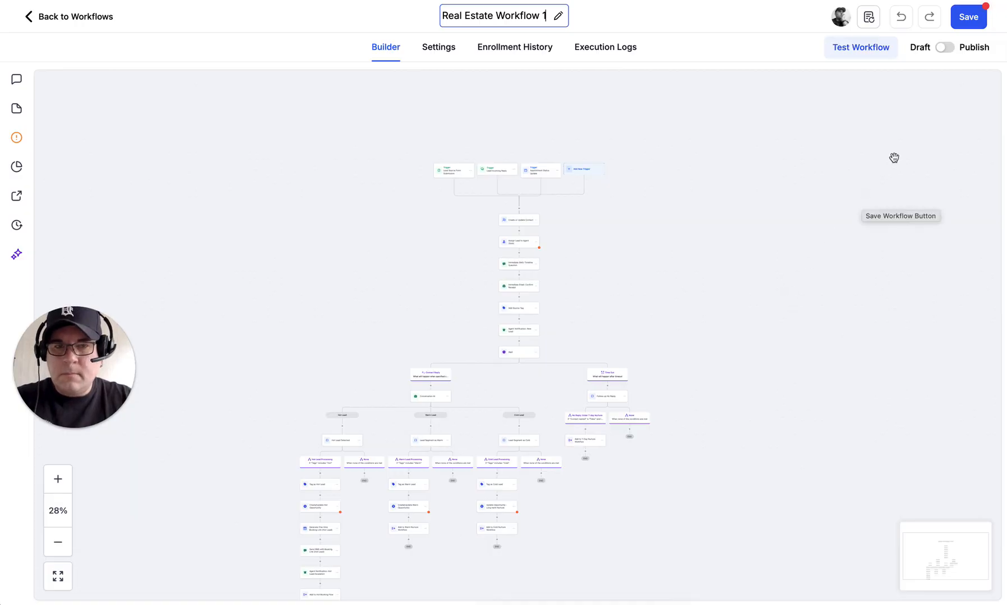
{"action": "left_click", "coordinate": [961, 24]}
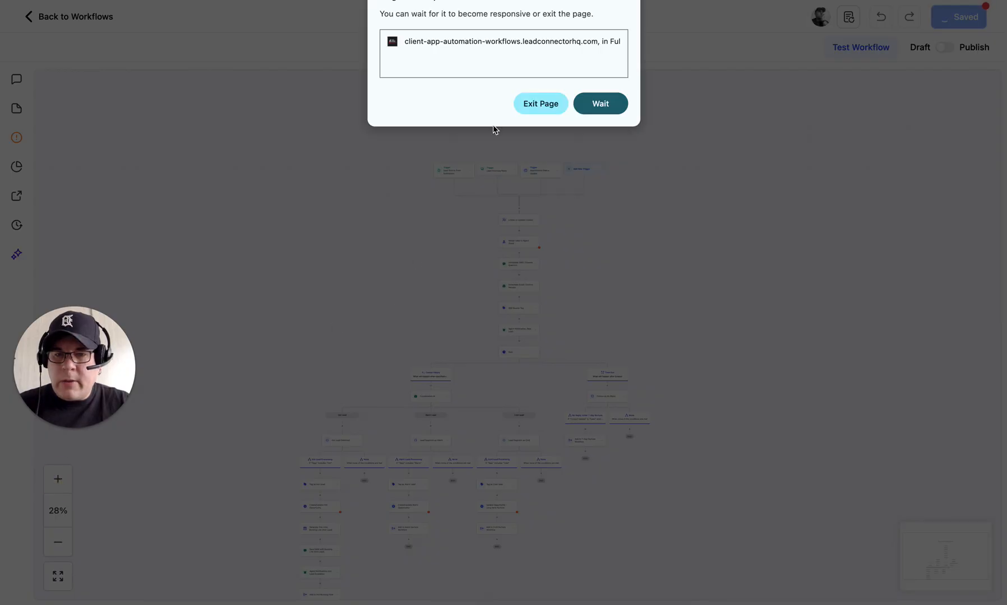
{"action": "left_click", "coordinate": [596, 103]}
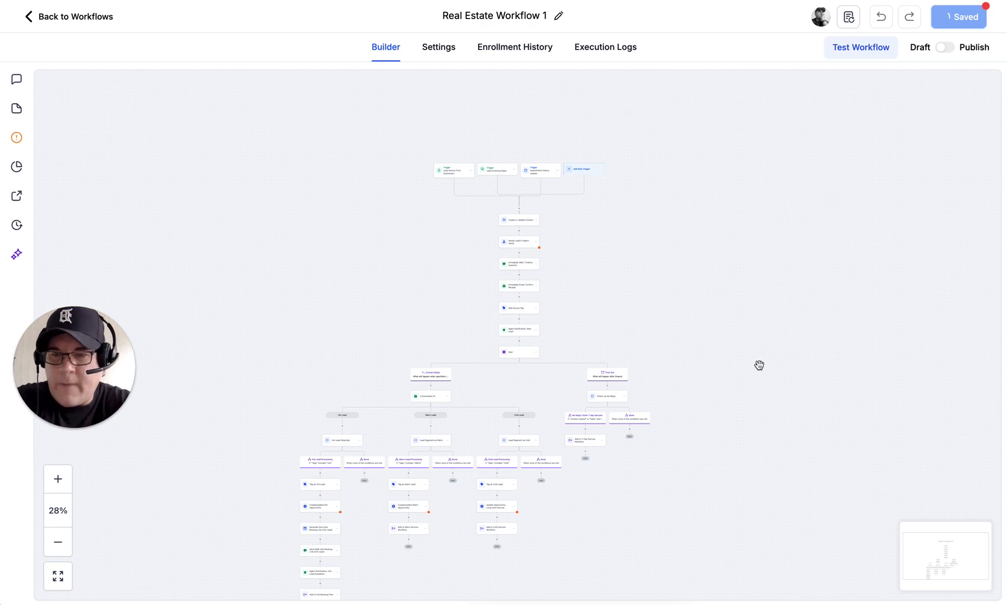
Step: Zoom in to 58% on the upper actions and select the Assign Lead to Agent (Solo) step
{"action": "key", "text": "super+plus"}
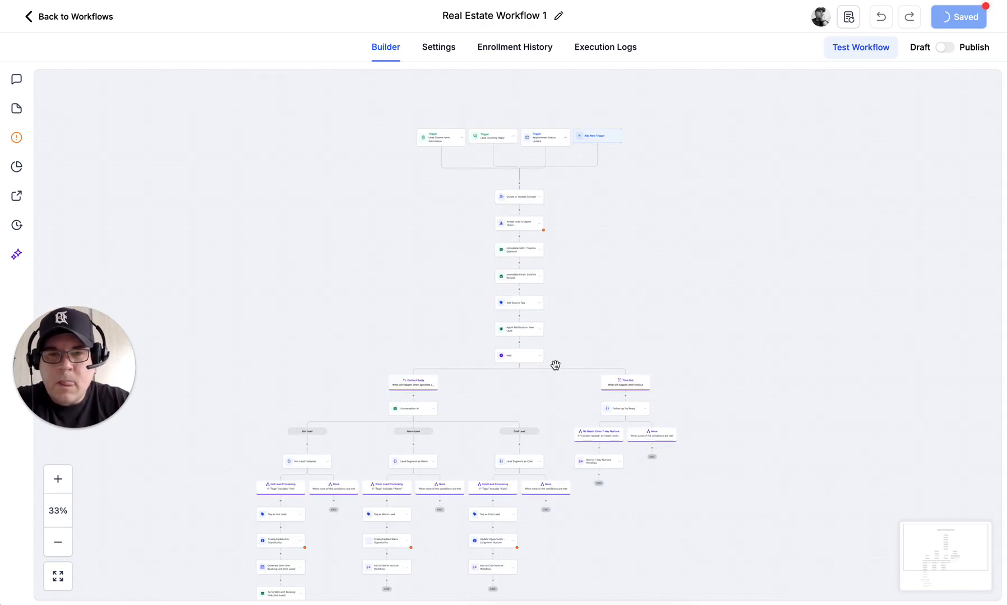
{"action": "left_click", "coordinate": [59, 477]}
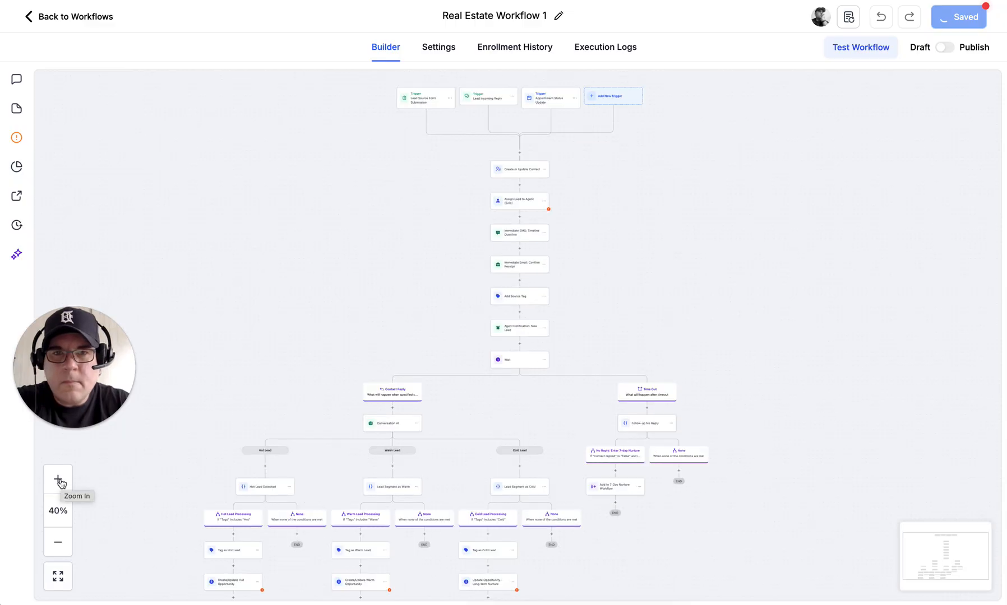
{"action": "left_click", "coordinate": [59, 480]}
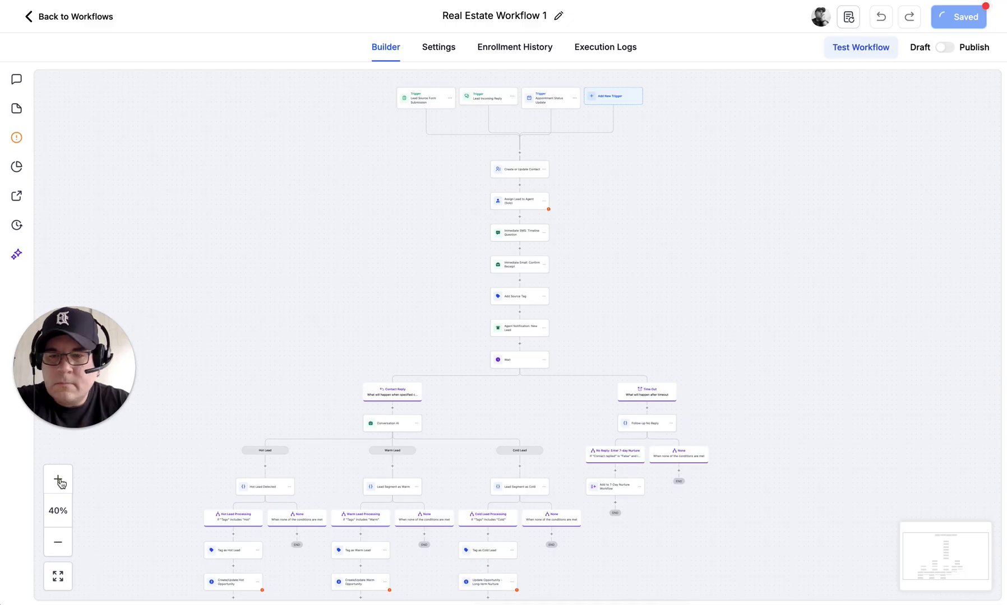
{"action": "left_click", "coordinate": [60, 479]}
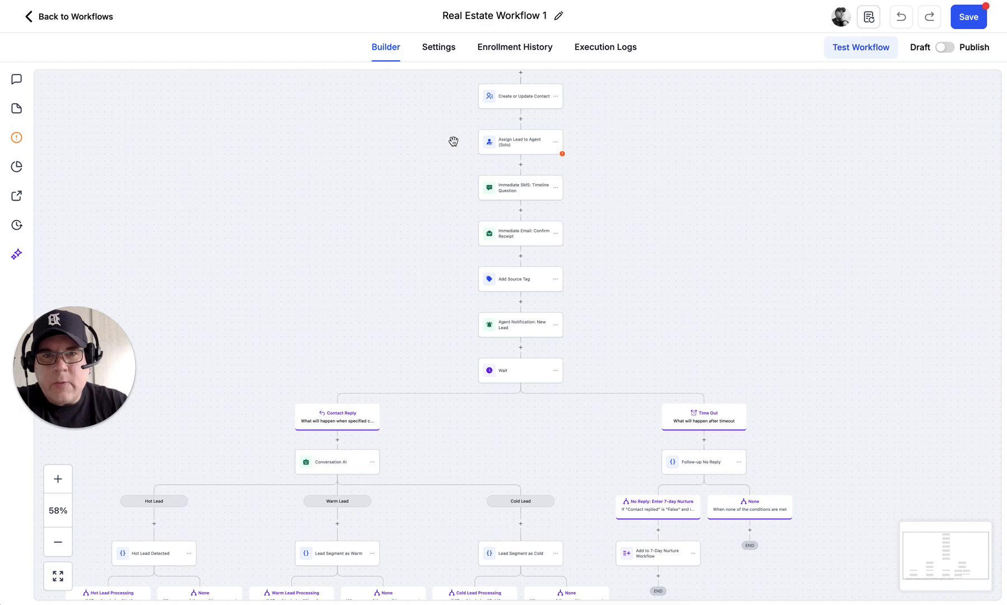
{"action": "left_click", "coordinate": [519, 144]}
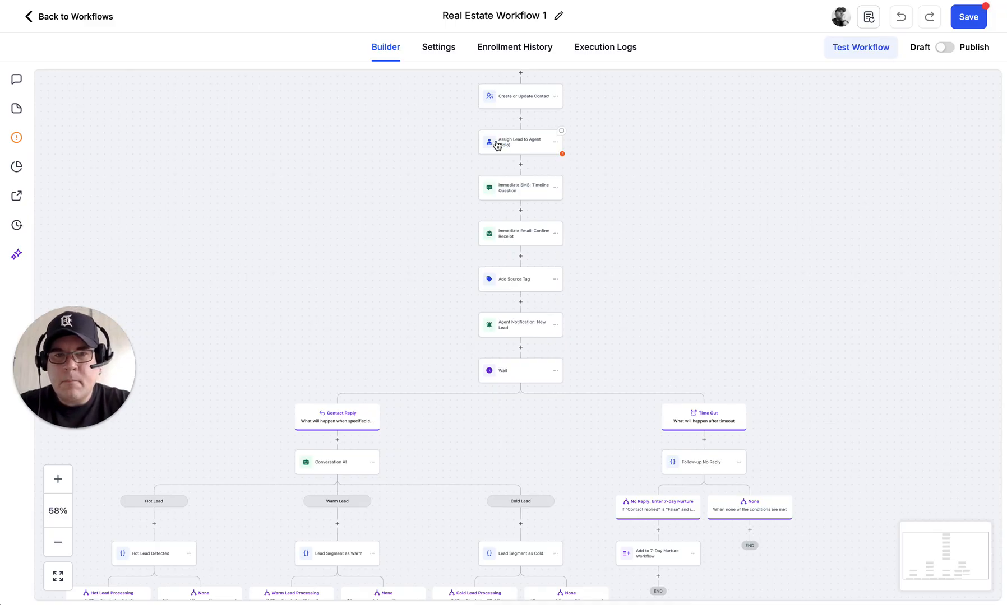
Step: Switch the Assign Lead to Agent (Solo) Users field to Dynamic and enter the agent's name
{"action": "left_click", "coordinate": [497, 145]}
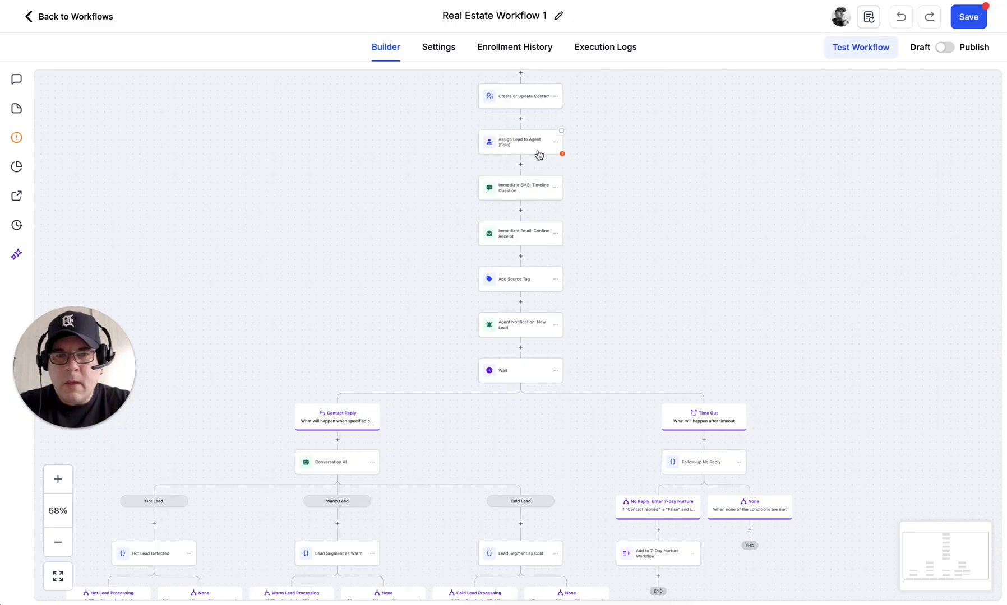
{"action": "left_click", "coordinate": [538, 153]}
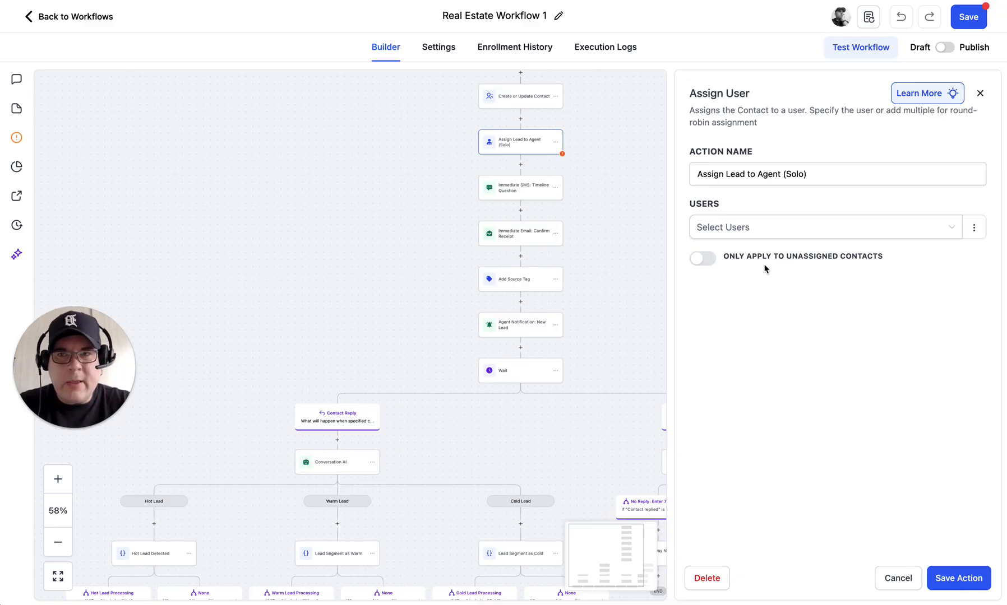
{"action": "left_click", "coordinate": [761, 227]}
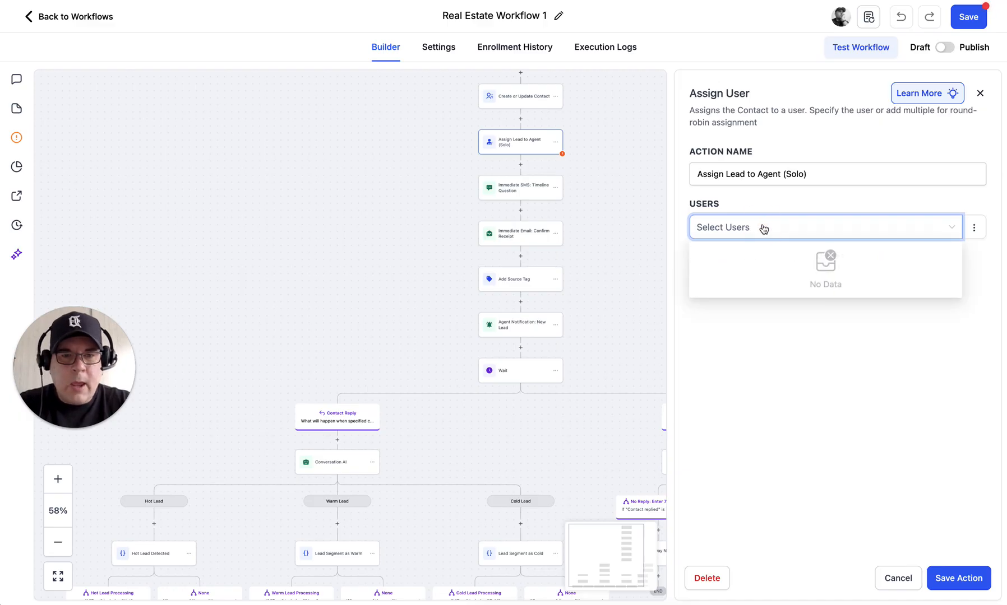
{"action": "left_click", "coordinate": [763, 228]}
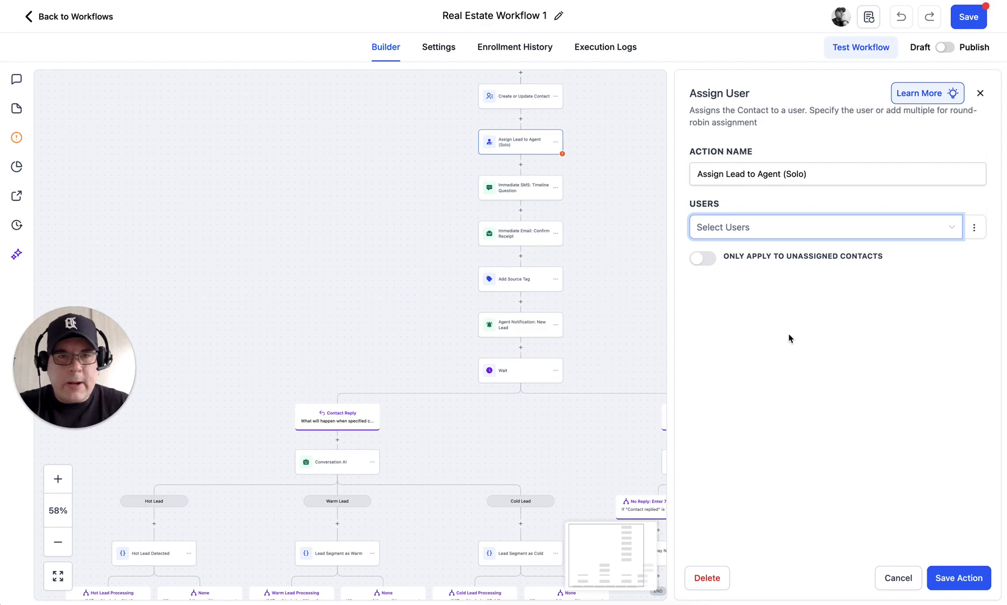
{"action": "left_click", "coordinate": [975, 227]}
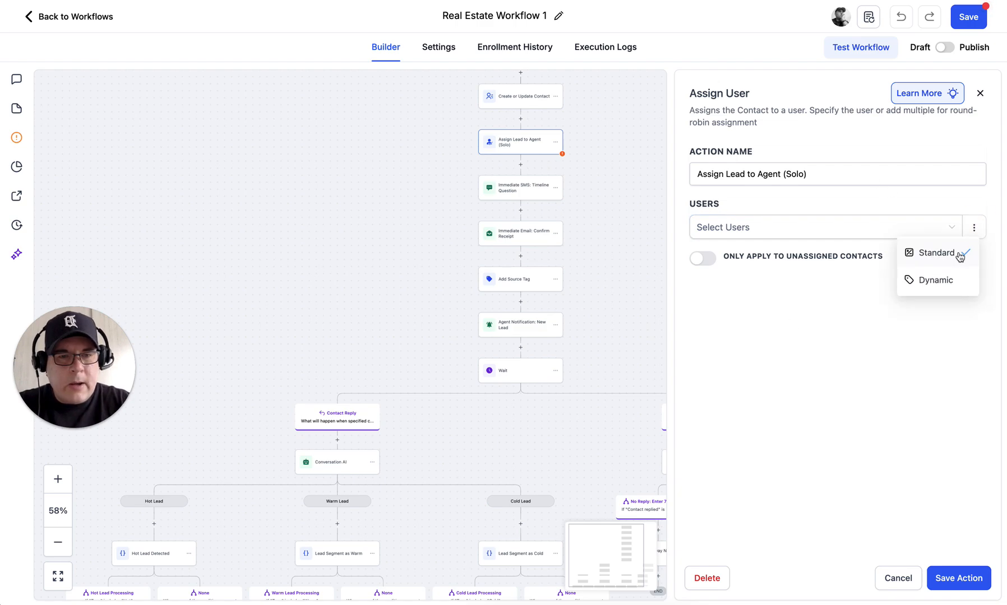
{"action": "left_click", "coordinate": [940, 284]}
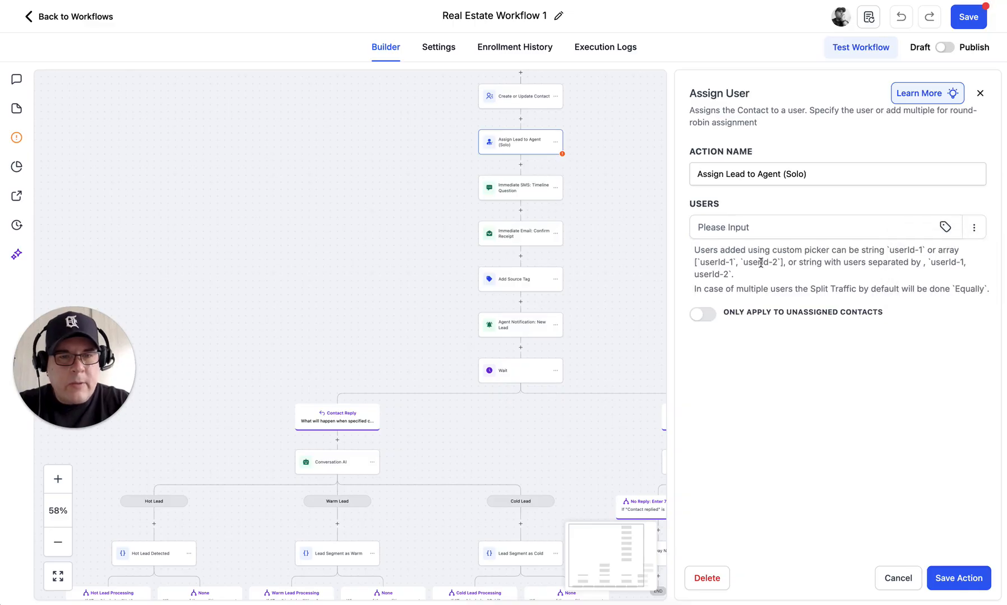
{"action": "left_click", "coordinate": [812, 226]}
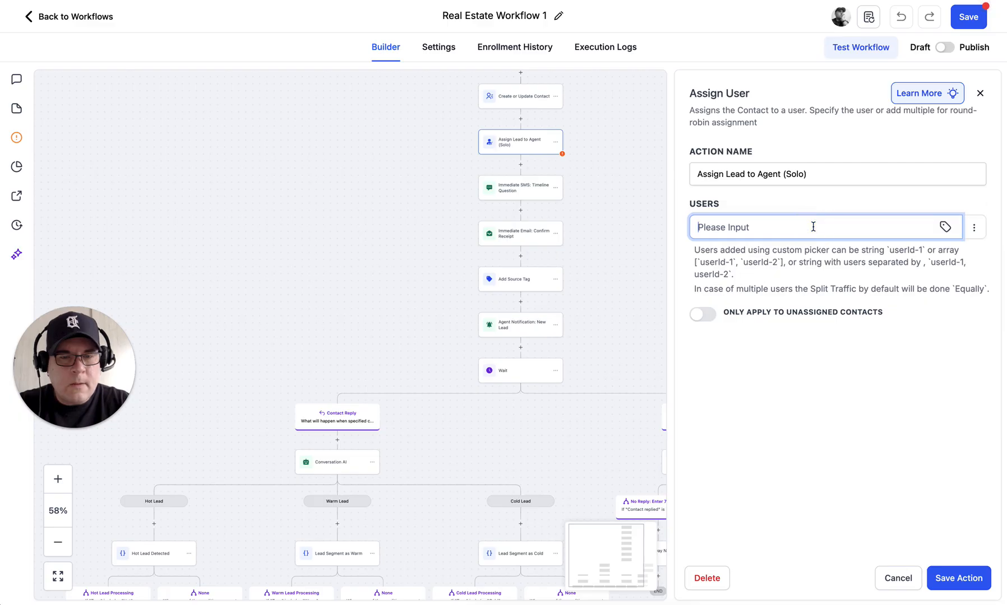
{"action": "type", "text": "Charlie"}
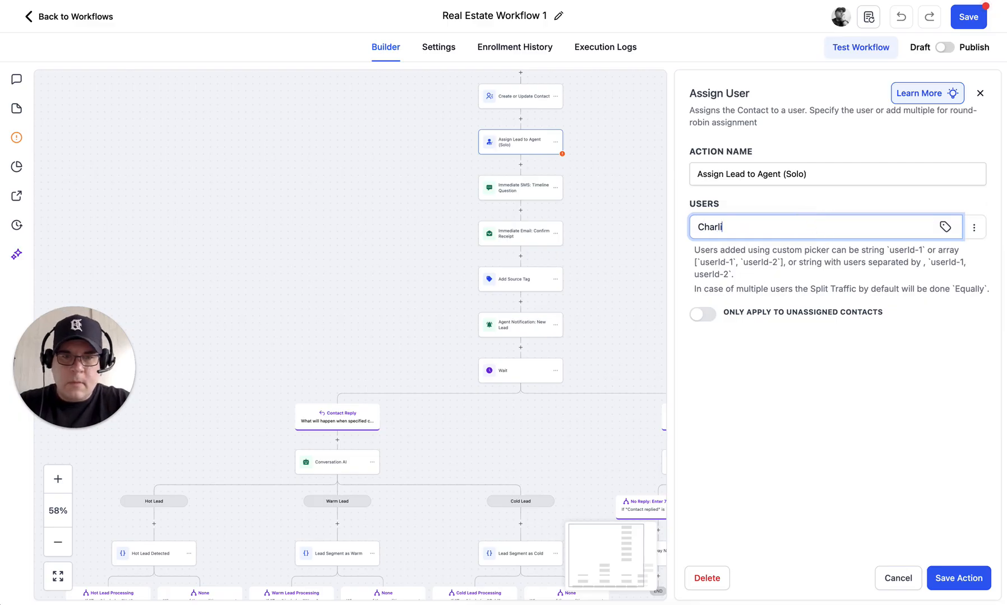
{"action": "left_click", "coordinate": [835, 398]}
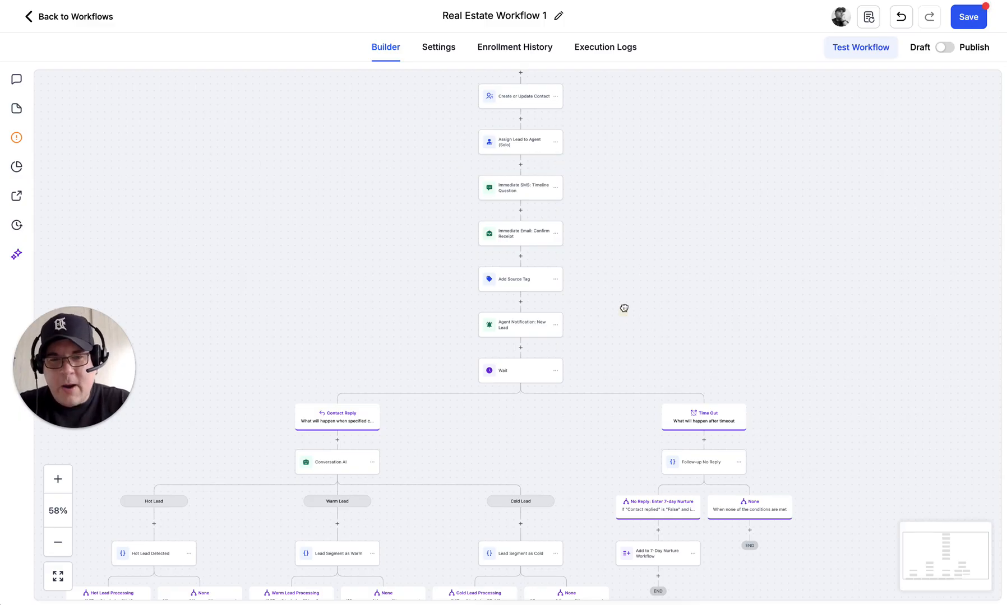
{"action": "scroll", "coordinate": [684, 213], "scroll_direction": "down", "scroll_amount": 1}
{"action": "left_click", "coordinate": [685, 212]}
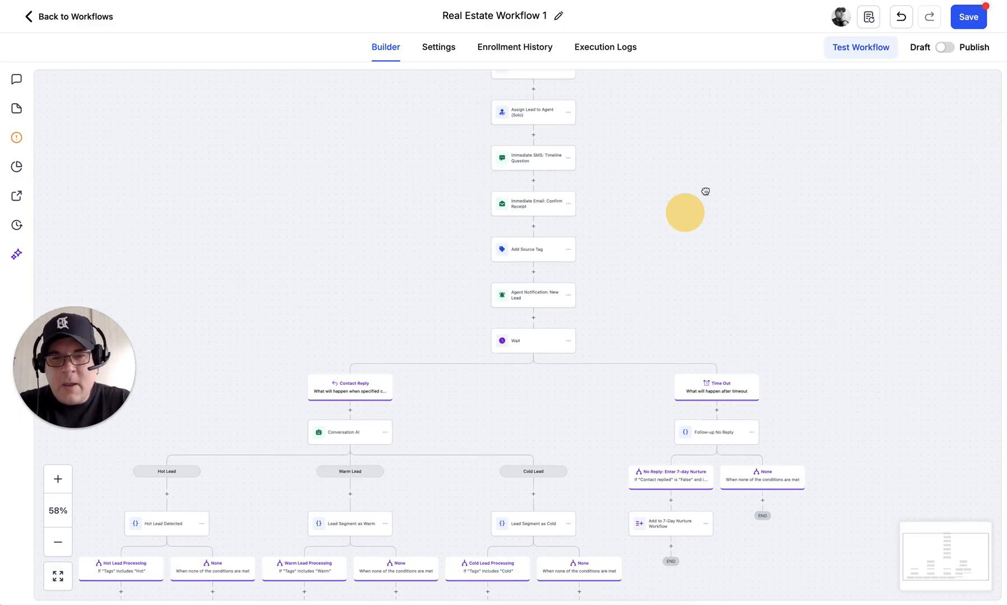
{"action": "left_click", "coordinate": [756, 147]}
{"action": "scroll", "coordinate": [756, 147], "scroll_direction": "down", "scroll_amount": 2}
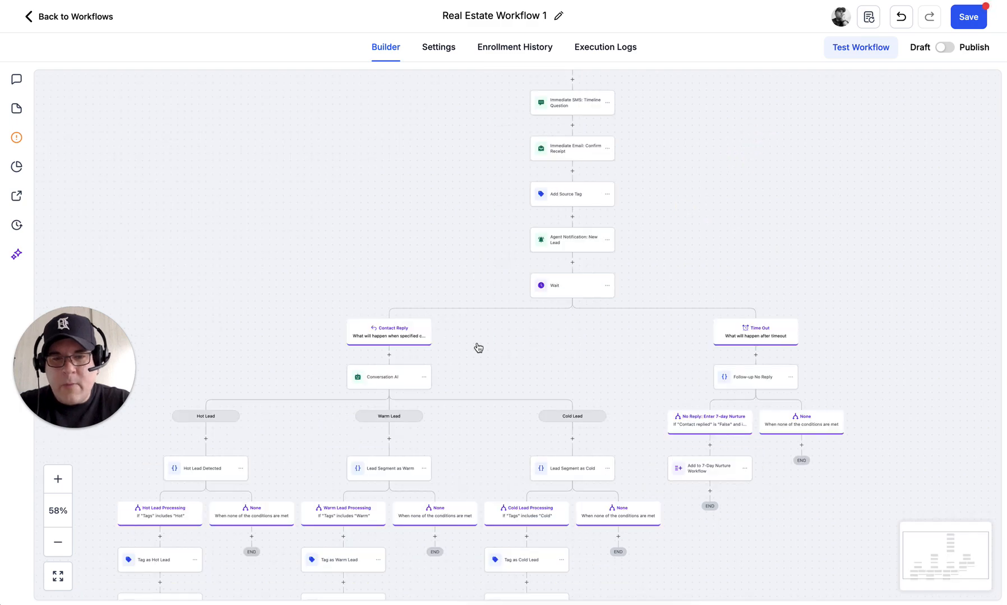
{"action": "scroll", "coordinate": [461, 354], "scroll_direction": "down", "scroll_amount": 3}
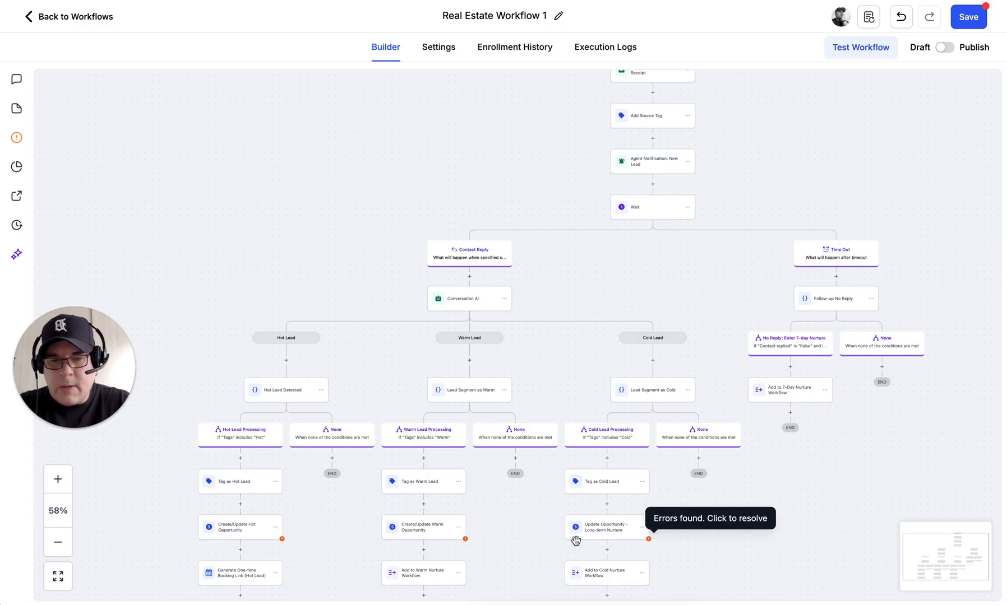
Step: Put the Create/Update Hot Opportunity step in Main Pipeline at the New Lead stage
{"action": "left_click", "coordinate": [238, 531]}
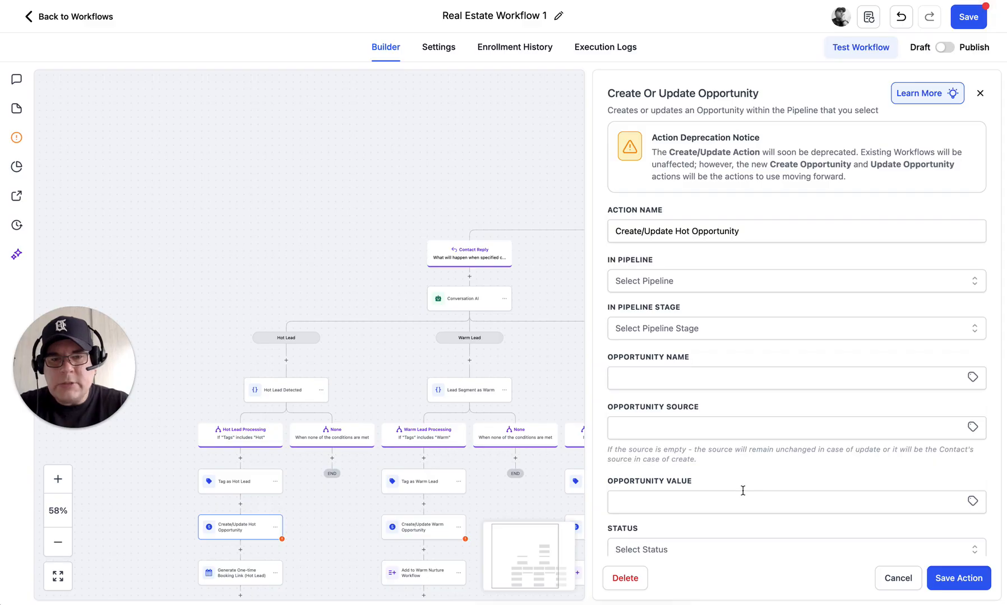
{"action": "scroll", "coordinate": [742, 490], "scroll_direction": "down", "scroll_amount": 3}
{"action": "scroll", "coordinate": [740, 487], "scroll_direction": "up", "scroll_amount": 3}
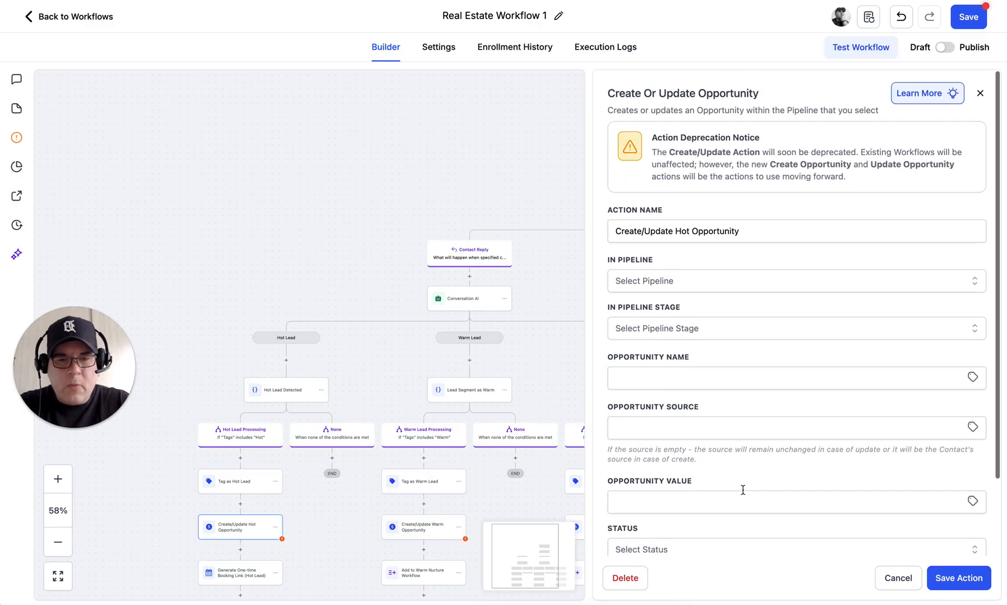
{"action": "left_click", "coordinate": [659, 280]}
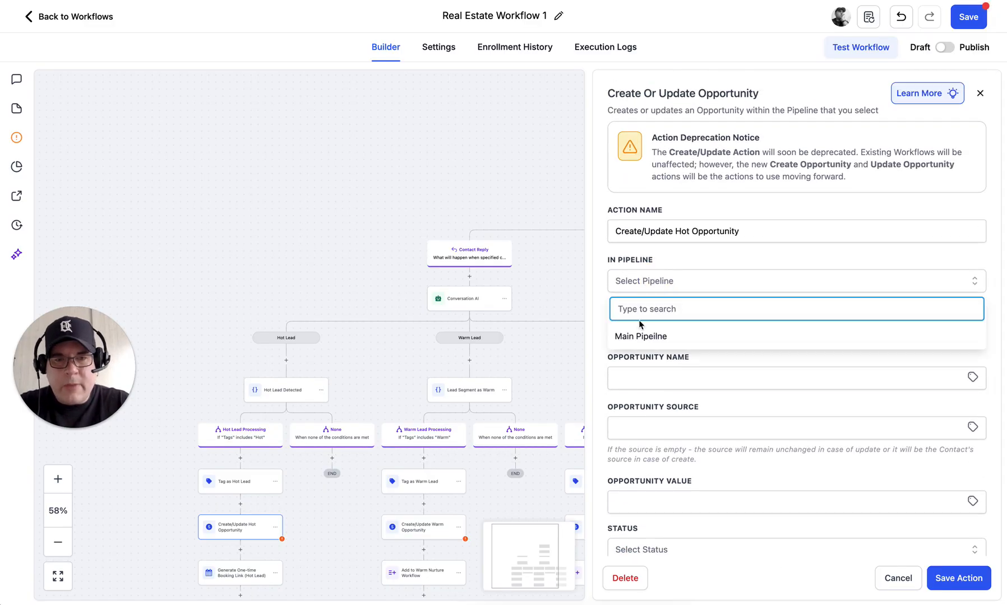
{"action": "left_click", "coordinate": [625, 338]}
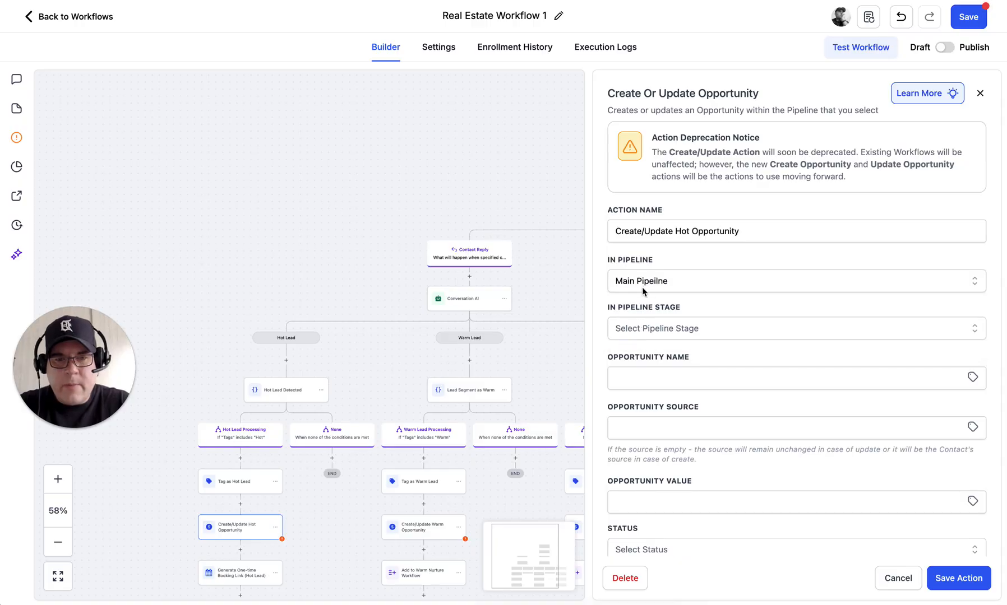
{"action": "left_click", "coordinate": [654, 328]}
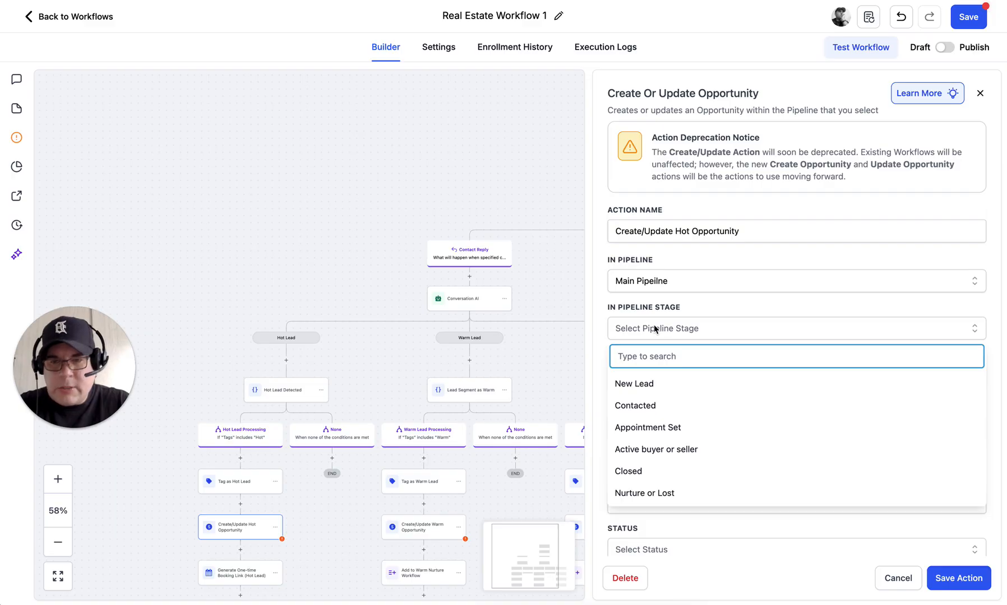
{"action": "left_click", "coordinate": [630, 386]}
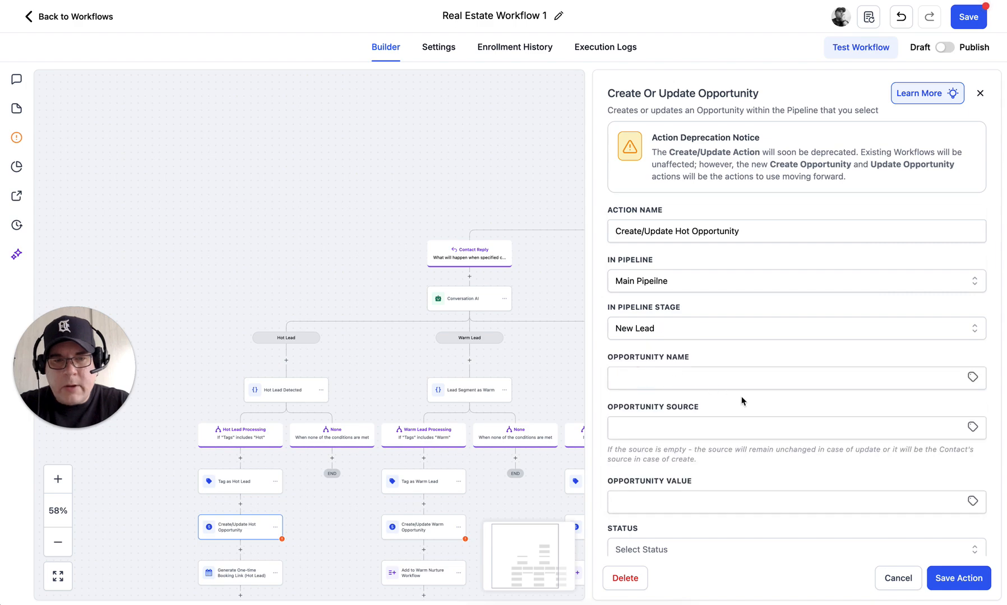
Step: Name the Hot opportunity after the contact's full name, set status to open, and save
{"action": "left_click", "coordinate": [973, 379]}
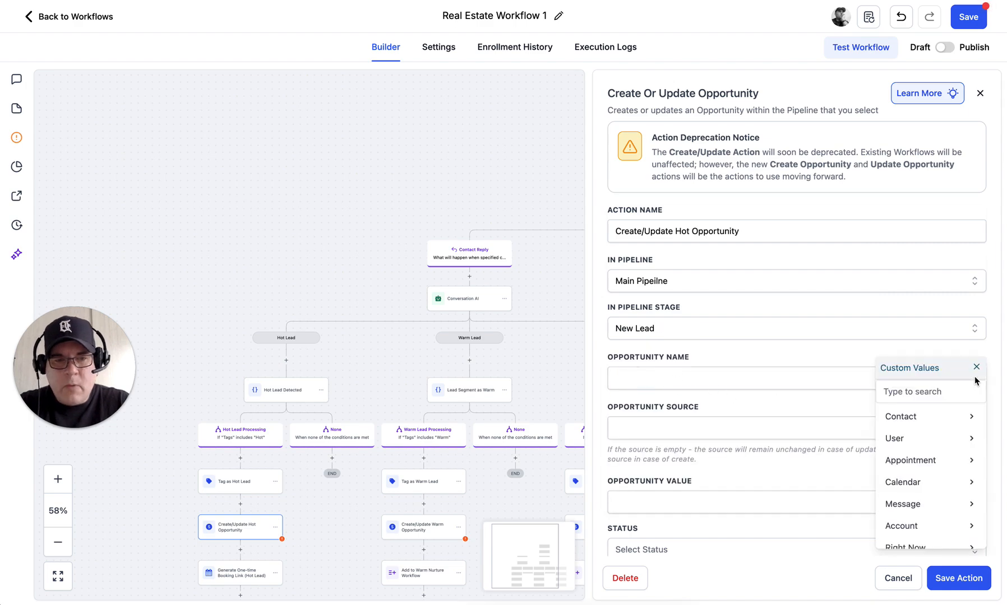
{"action": "left_click", "coordinate": [924, 421]}
{"action": "left_click", "coordinate": [924, 421]}
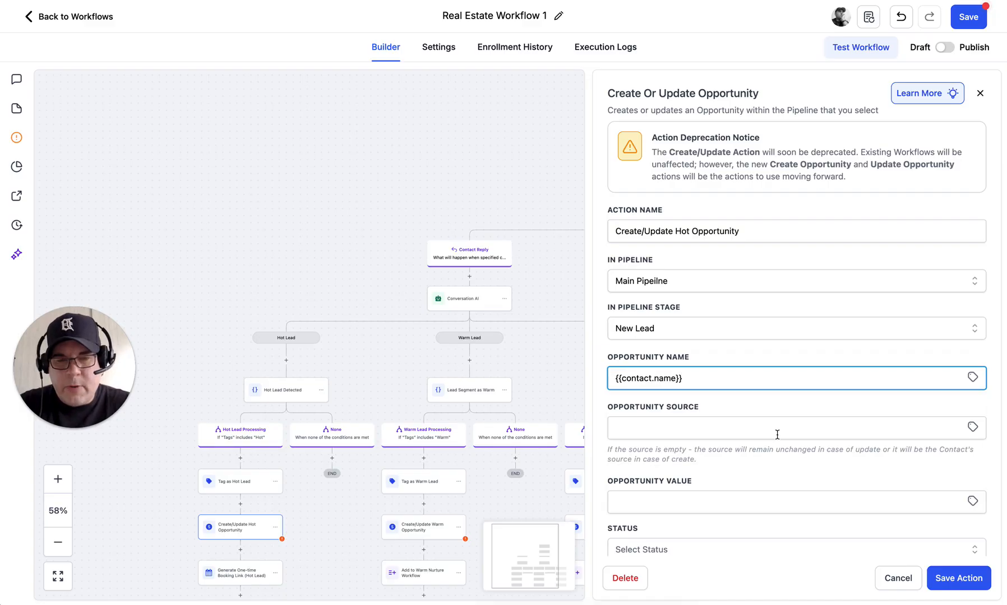
{"action": "scroll", "coordinate": [842, 468], "scroll_direction": "down", "scroll_amount": 2}
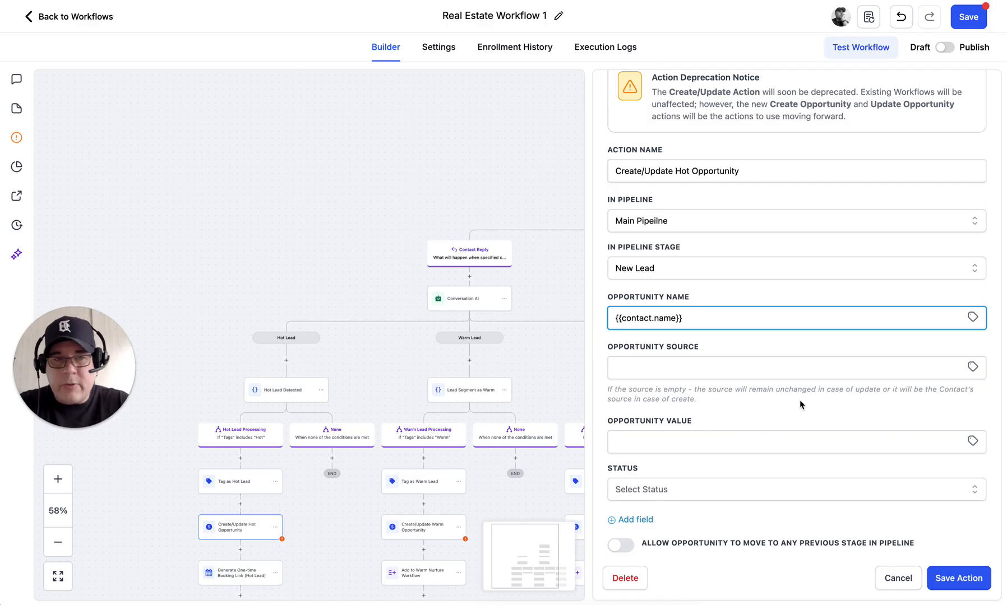
{"action": "scroll", "coordinate": [799, 399], "scroll_direction": "down", "scroll_amount": 1}
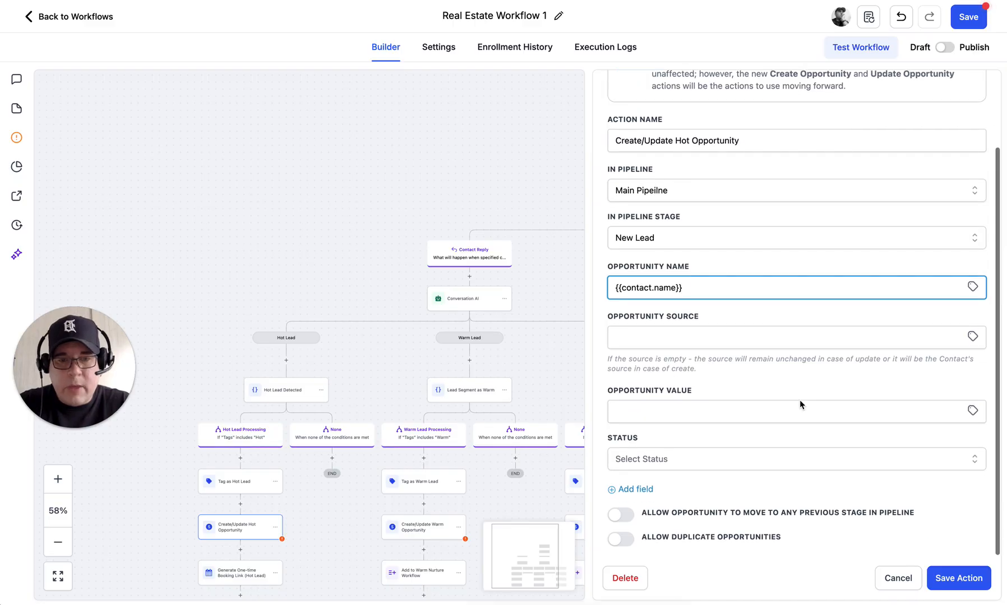
{"action": "left_click", "coordinate": [767, 456]}
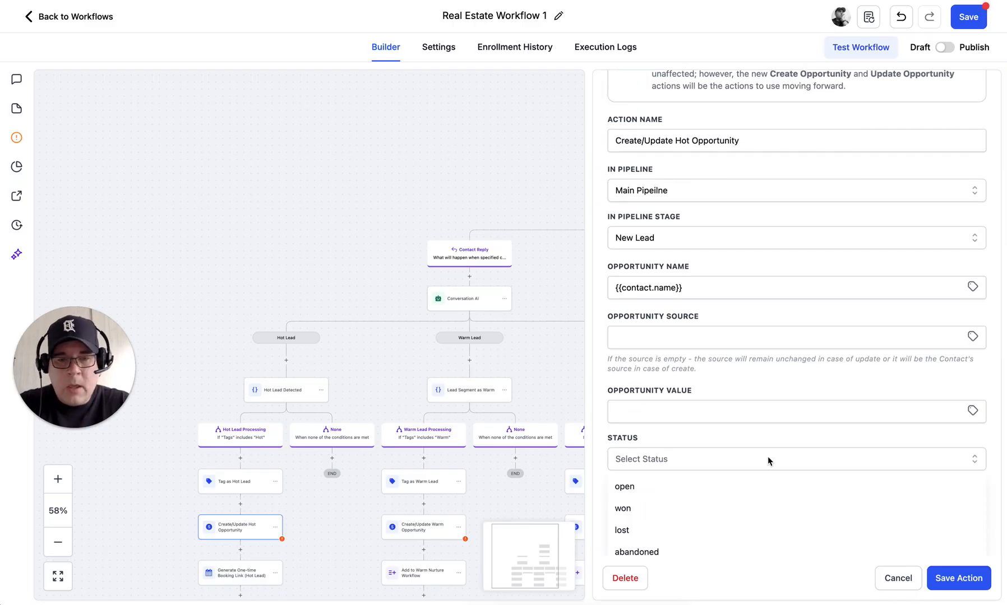
{"action": "left_click", "coordinate": [631, 493]}
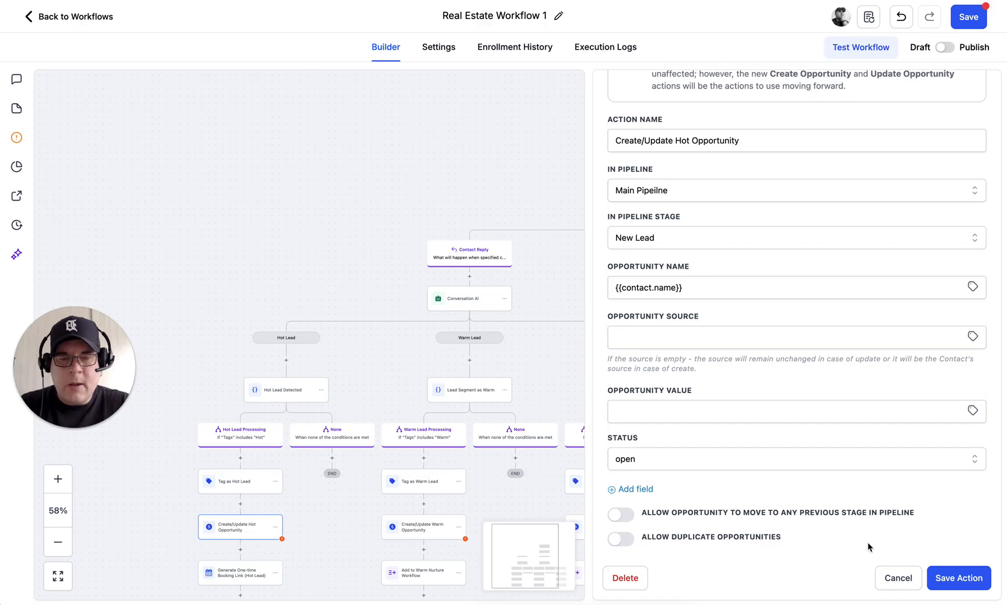
{"action": "left_click", "coordinate": [958, 582]}
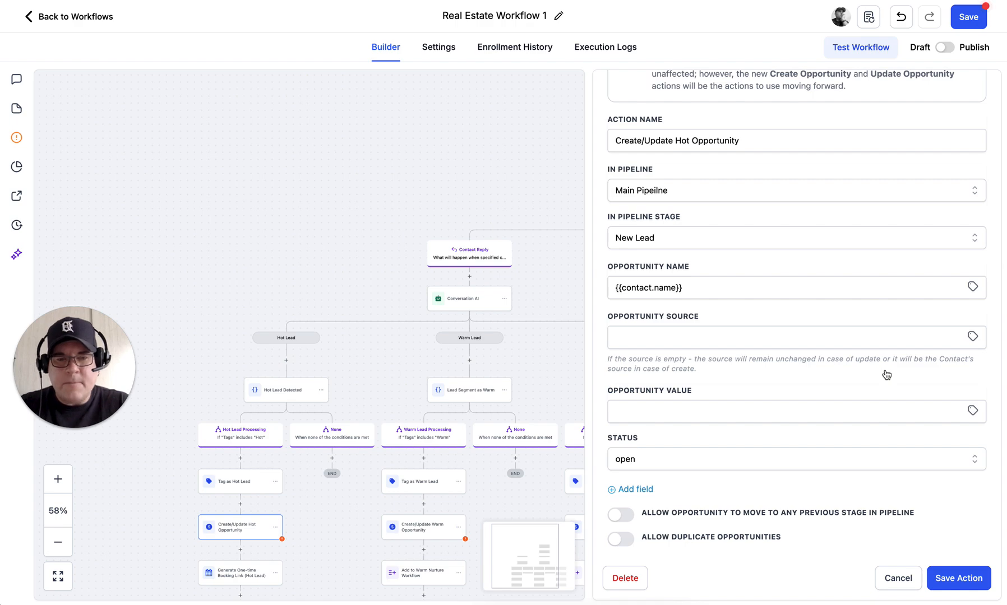
Step: Confirm the Hot step save, then set the Warm Opportunity step to Main Pipeline, New Lead stage
{"action": "left_click", "coordinate": [960, 581]}
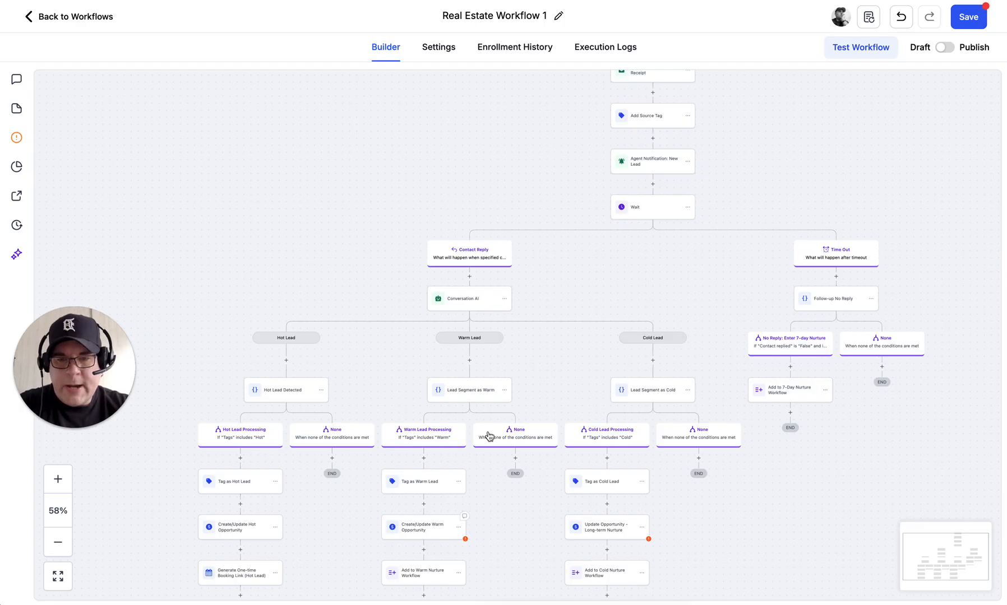
{"action": "left_click", "coordinate": [428, 527]}
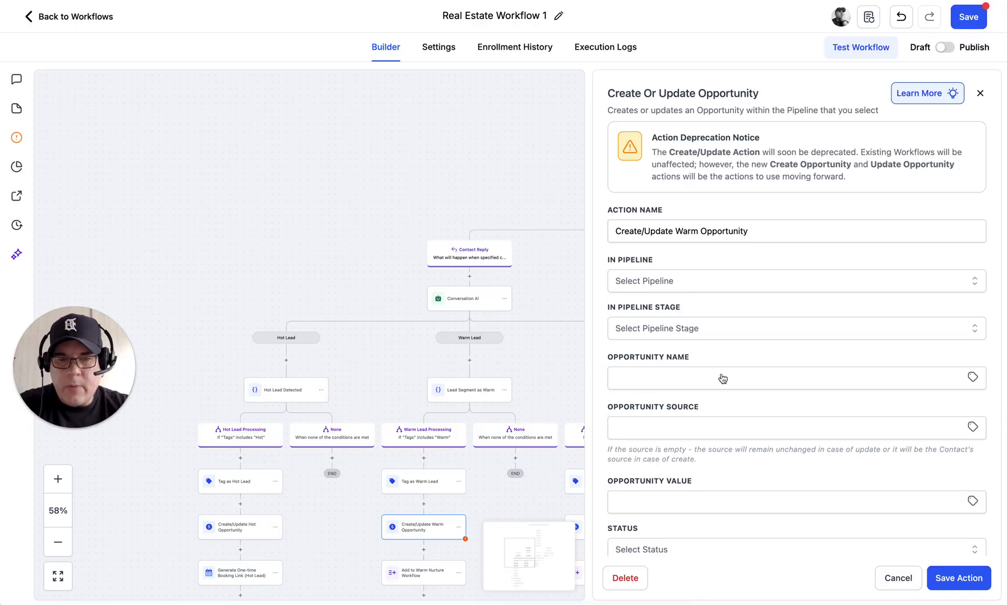
{"action": "left_click", "coordinate": [699, 281]}
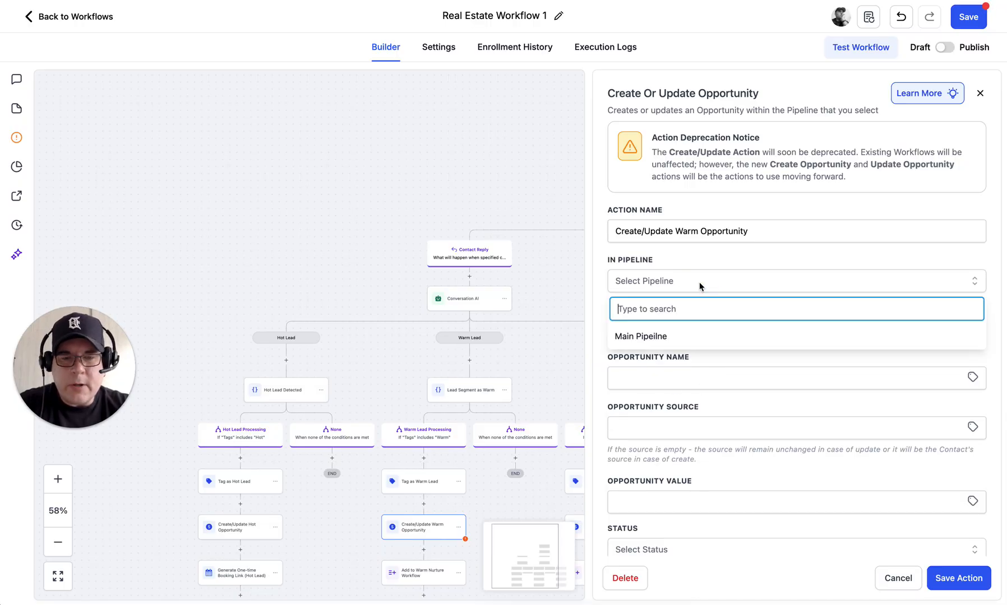
{"action": "left_click", "coordinate": [638, 336]}
{"action": "left_click", "coordinate": [674, 329]}
{"action": "left_click", "coordinate": [643, 383]}
Step: Name the Warm opportunity after the contact's full name, set status to open, and save
{"action": "left_click", "coordinate": [666, 379]}
{"action": "left_click", "coordinate": [972, 381]}
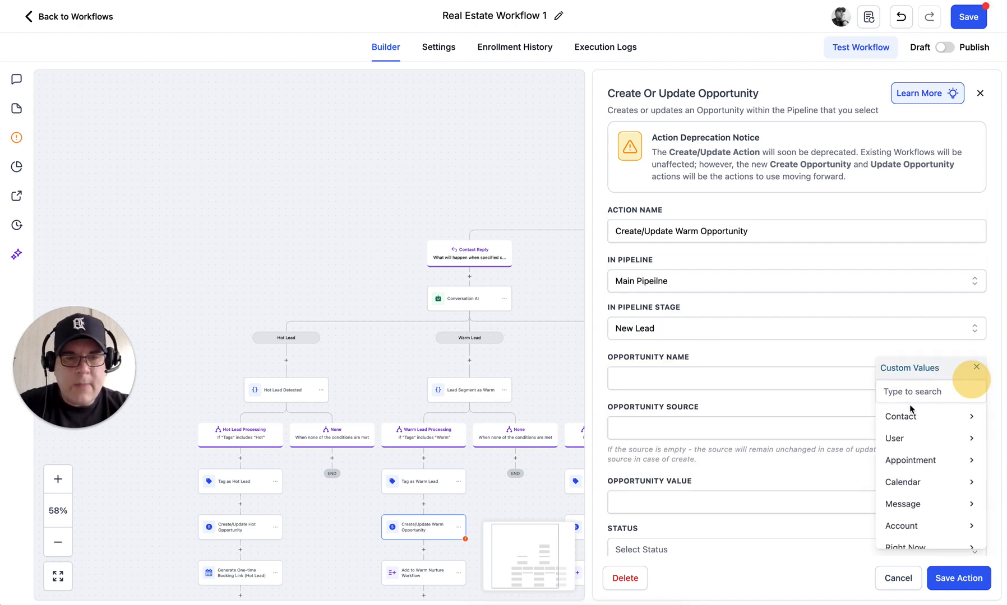
{"action": "left_click", "coordinate": [900, 419]}
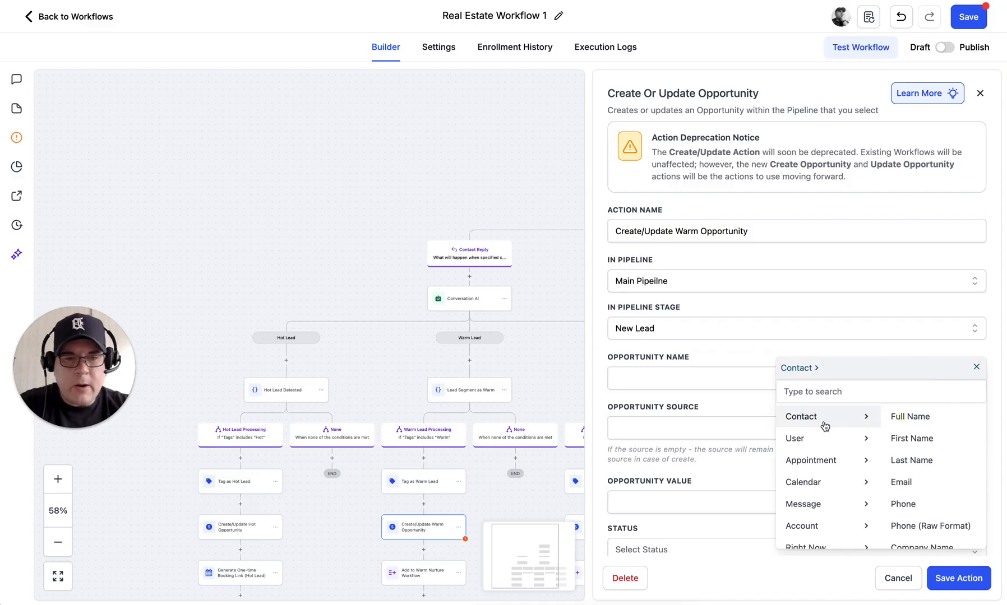
{"action": "left_click", "coordinate": [910, 417]}
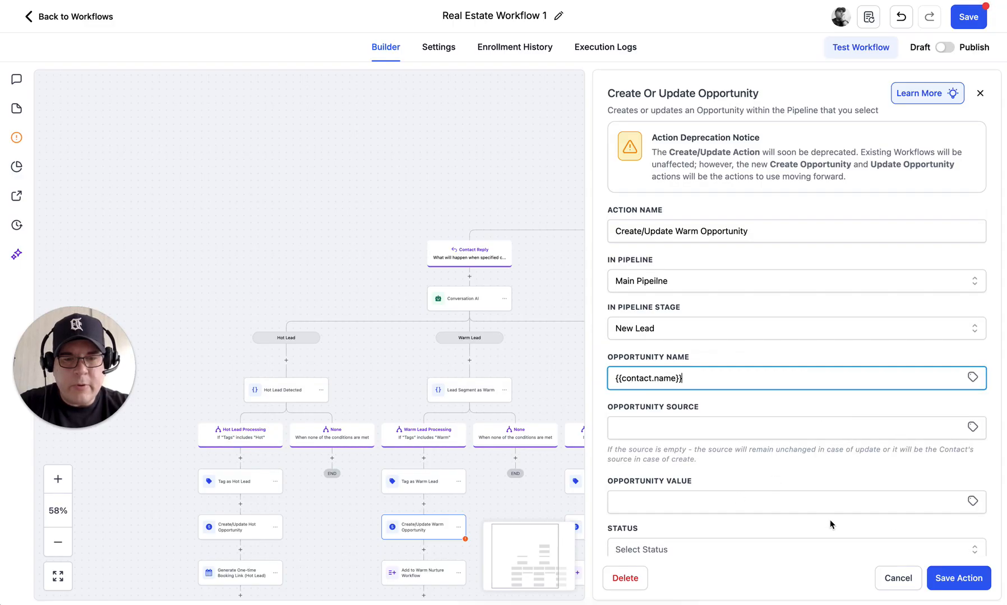
{"action": "scroll", "coordinate": [830, 519], "scroll_direction": "down", "scroll_amount": 3}
{"action": "left_click", "coordinate": [690, 460]}
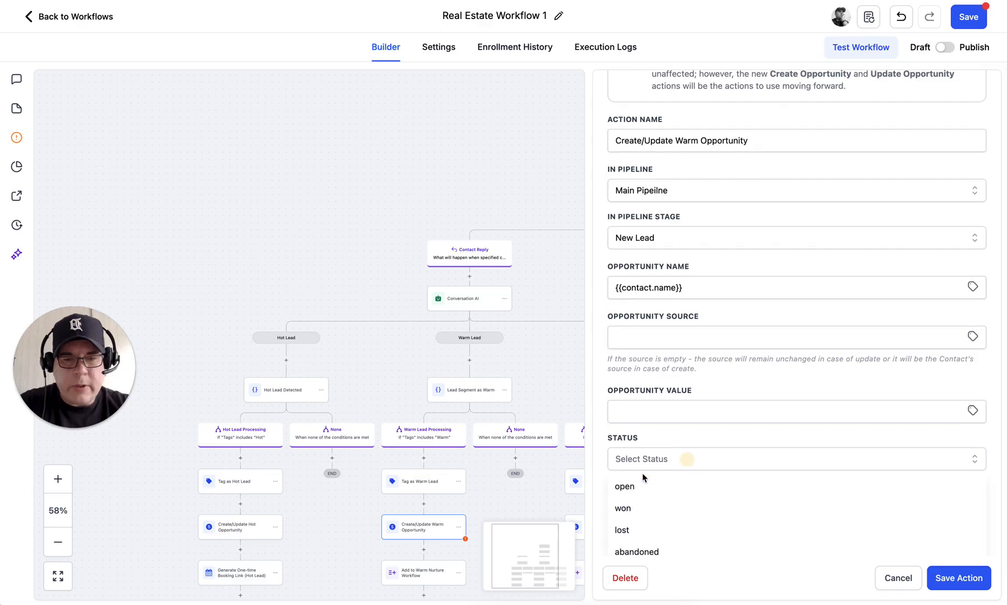
{"action": "left_click", "coordinate": [632, 484]}
{"action": "left_click", "coordinate": [962, 577]}
{"action": "left_click", "coordinate": [826, 372]}
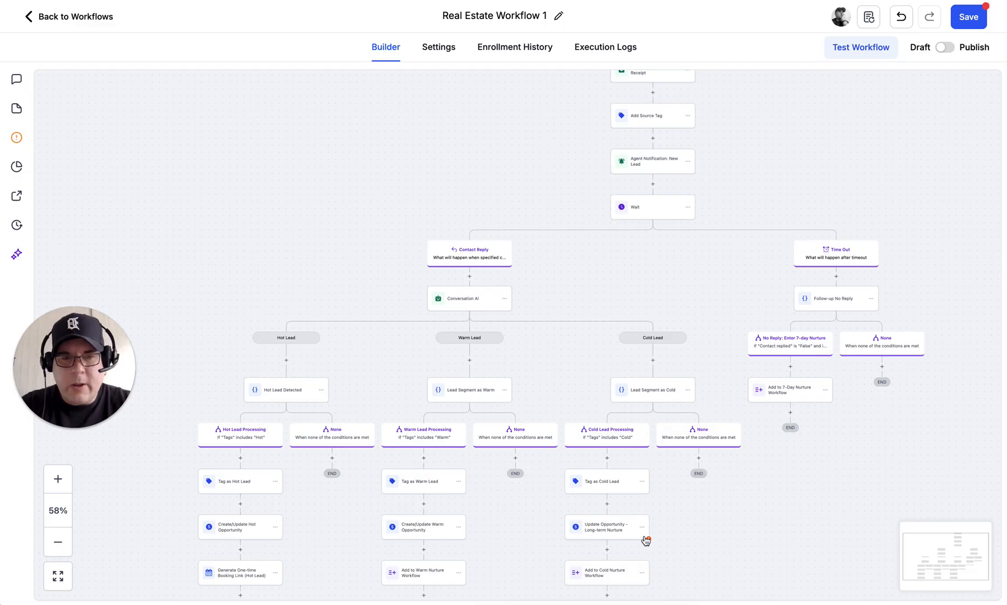
{"action": "left_click", "coordinate": [626, 529]}
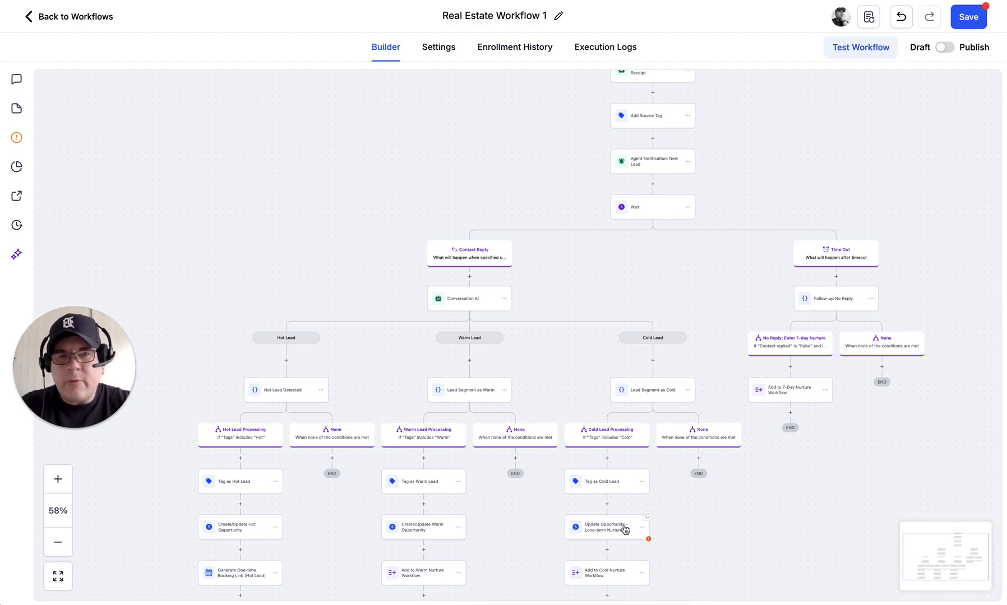
Step: Set the Long-term Nurture opportunity step to Main Pipeline and the New Lead stage
{"action": "left_click", "coordinate": [625, 528]}
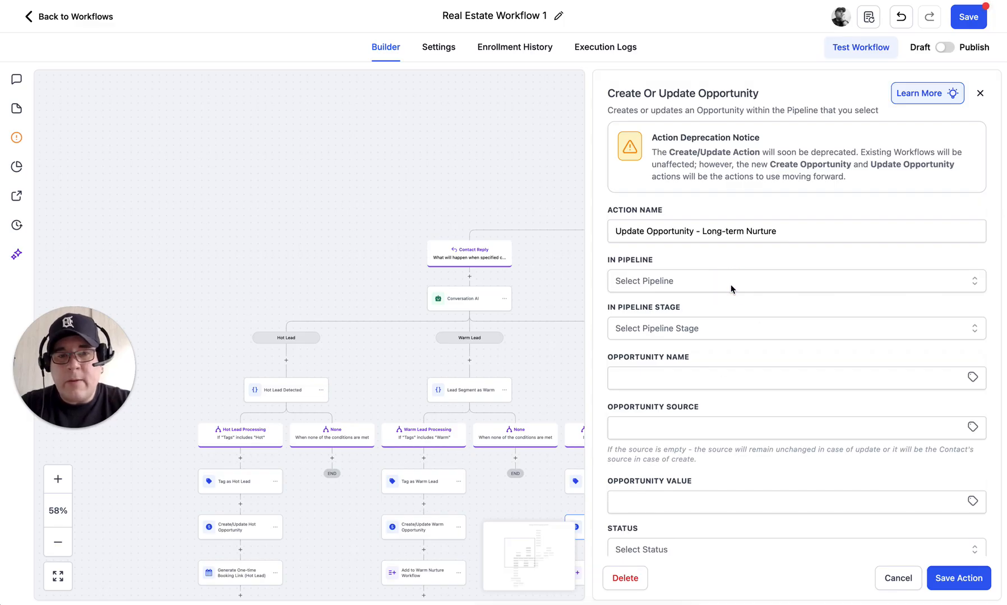
{"action": "left_click", "coordinate": [668, 286]}
{"action": "left_click", "coordinate": [655, 286]}
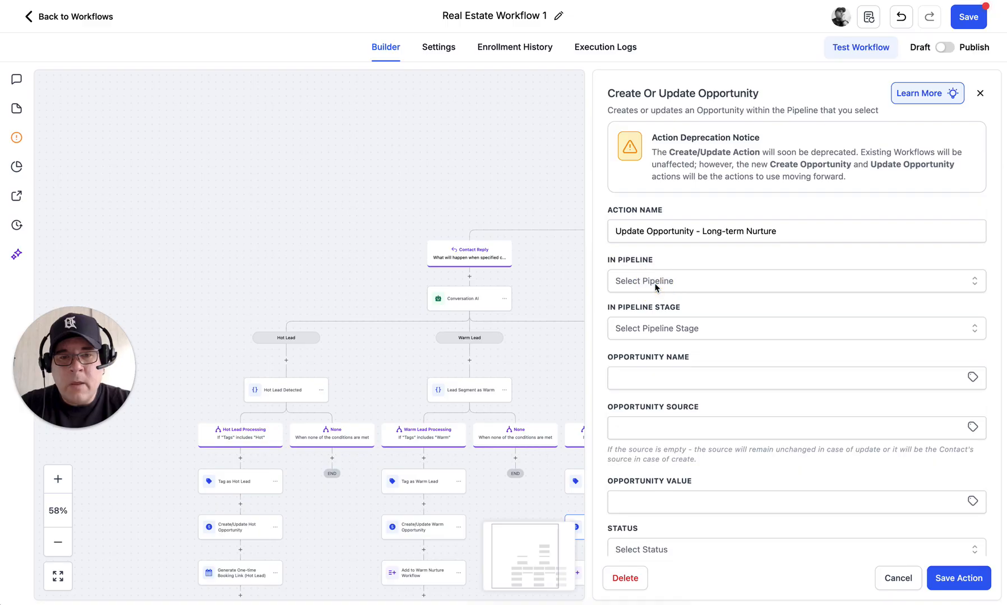
{"action": "left_click", "coordinate": [654, 285]}
{"action": "left_click", "coordinate": [636, 337]}
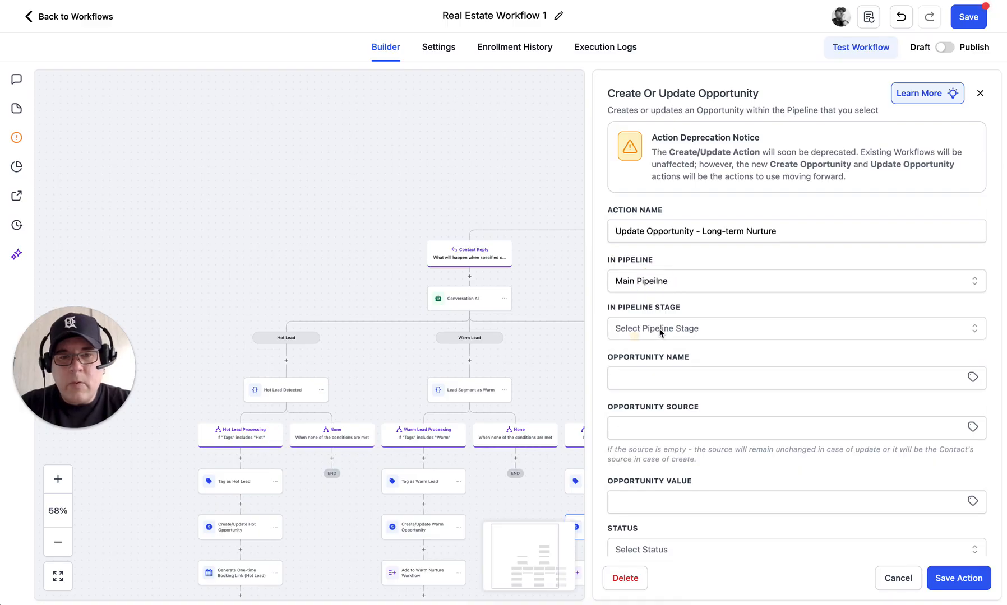
{"action": "left_click", "coordinate": [660, 331]}
{"action": "left_click", "coordinate": [628, 381]}
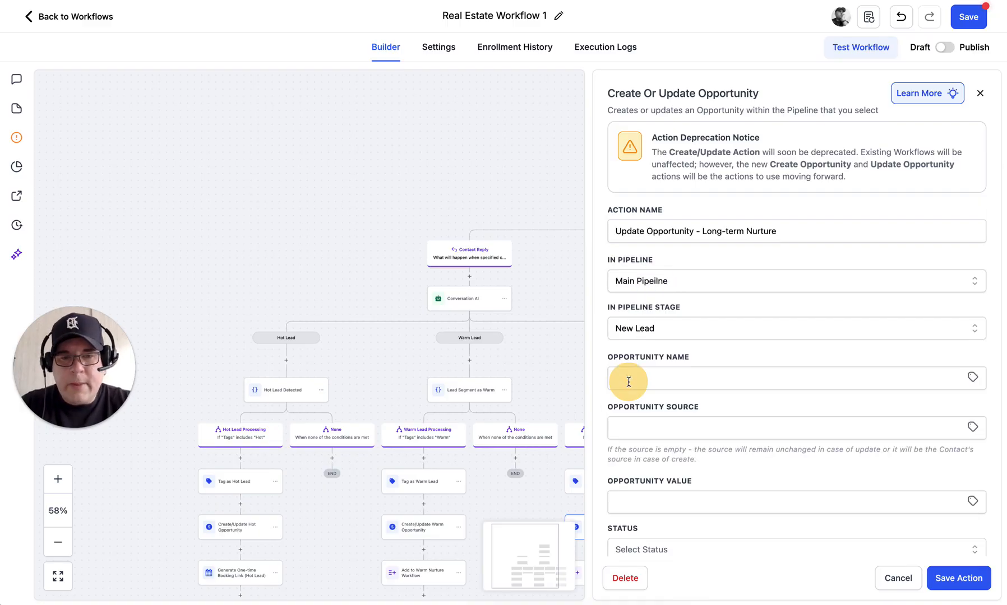
Step: Name the Long-term Nurture opportunity after the contact's full name, status open, and save
{"action": "left_click", "coordinate": [972, 379]}
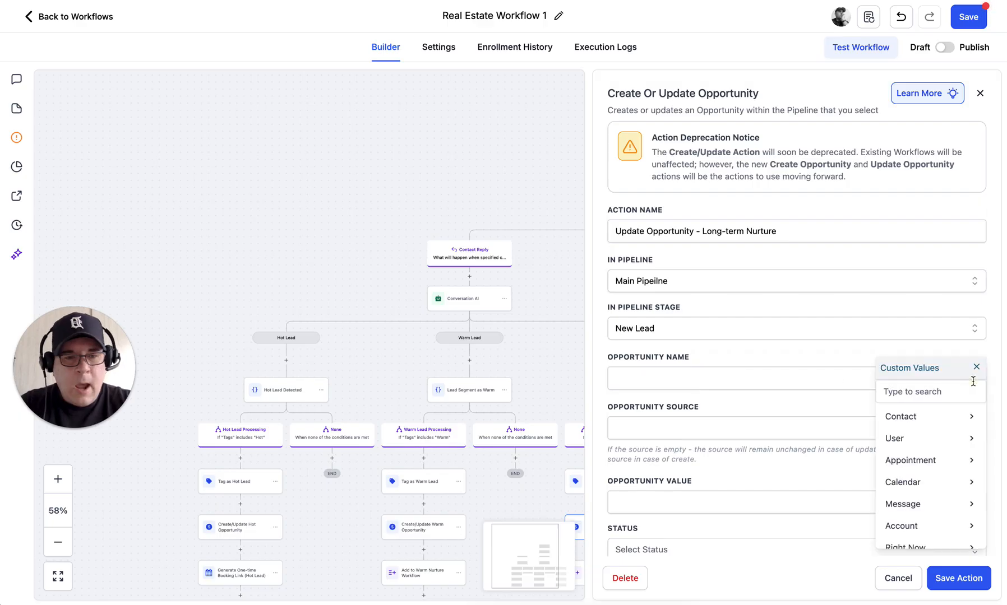
{"action": "left_click", "coordinate": [910, 418]}
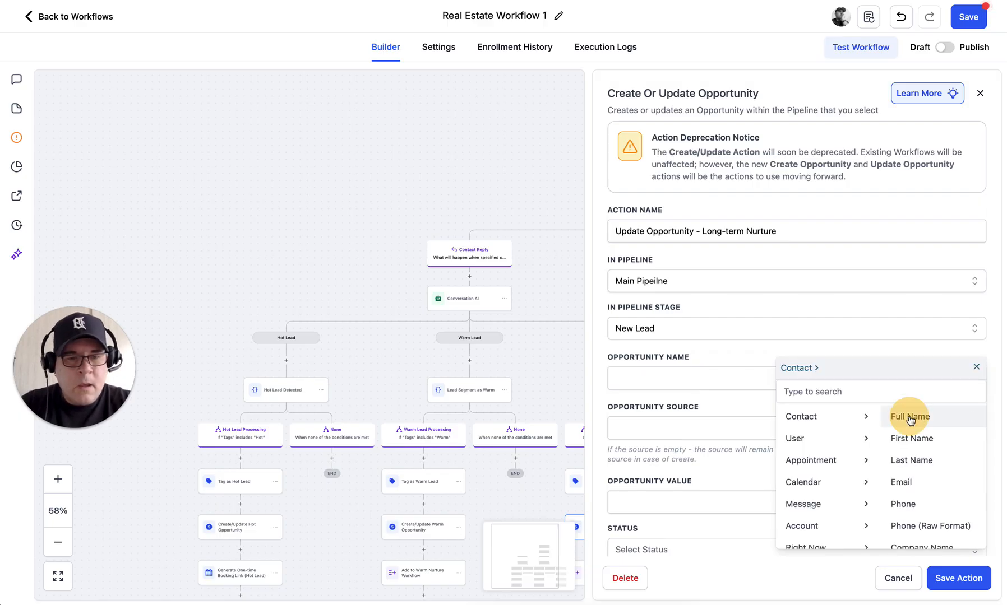
{"action": "left_click", "coordinate": [910, 416]}
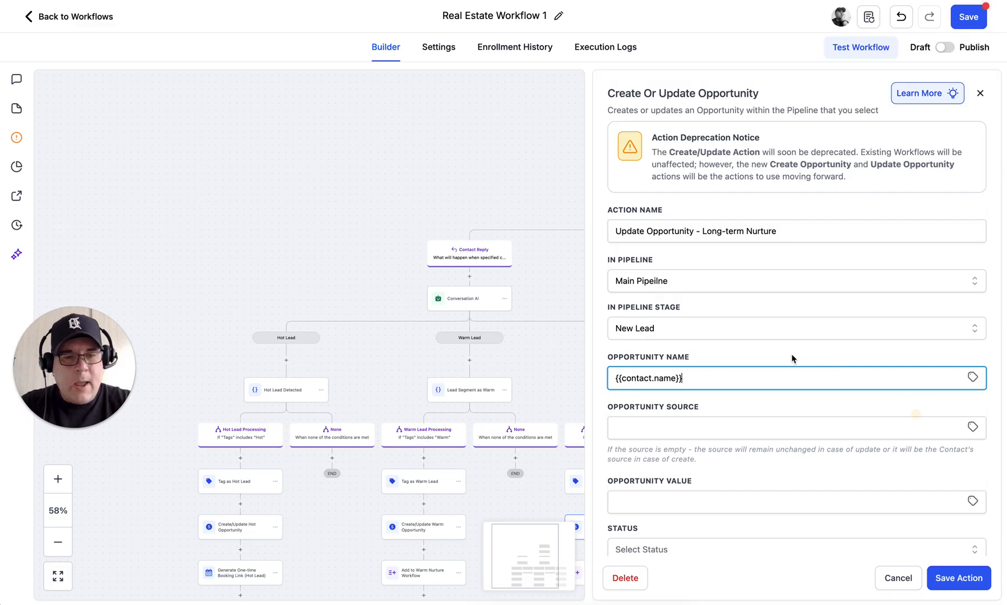
{"action": "scroll", "coordinate": [791, 355], "scroll_direction": "down", "scroll_amount": 3}
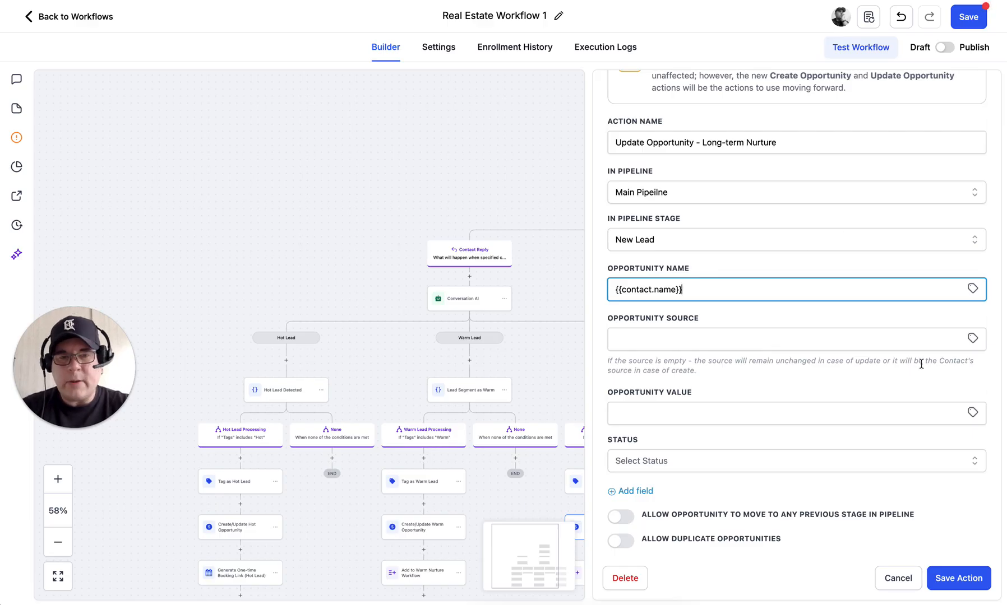
{"action": "scroll", "coordinate": [921, 364], "scroll_direction": "down", "scroll_amount": 1}
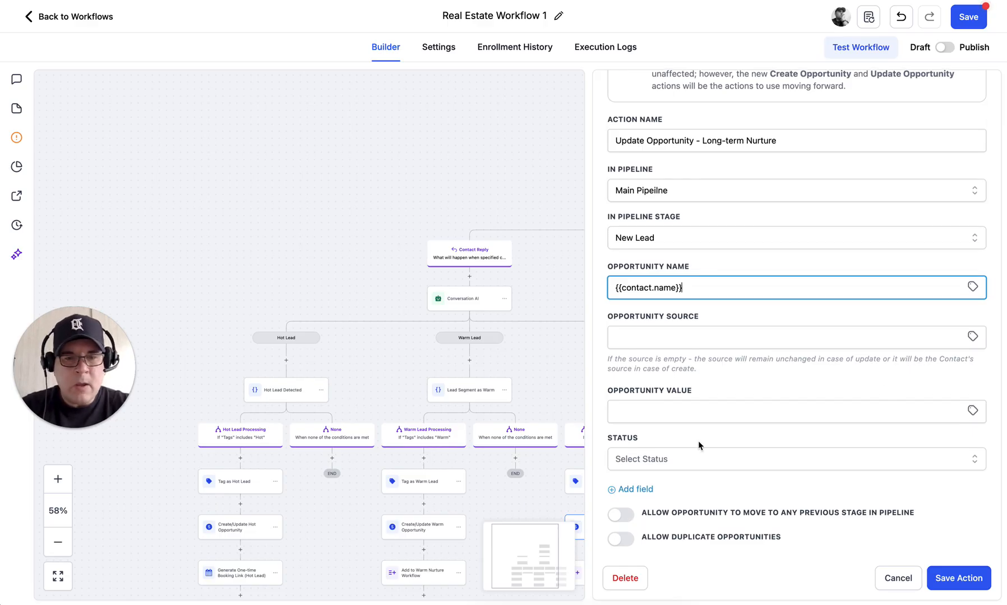
{"action": "left_click", "coordinate": [646, 459]}
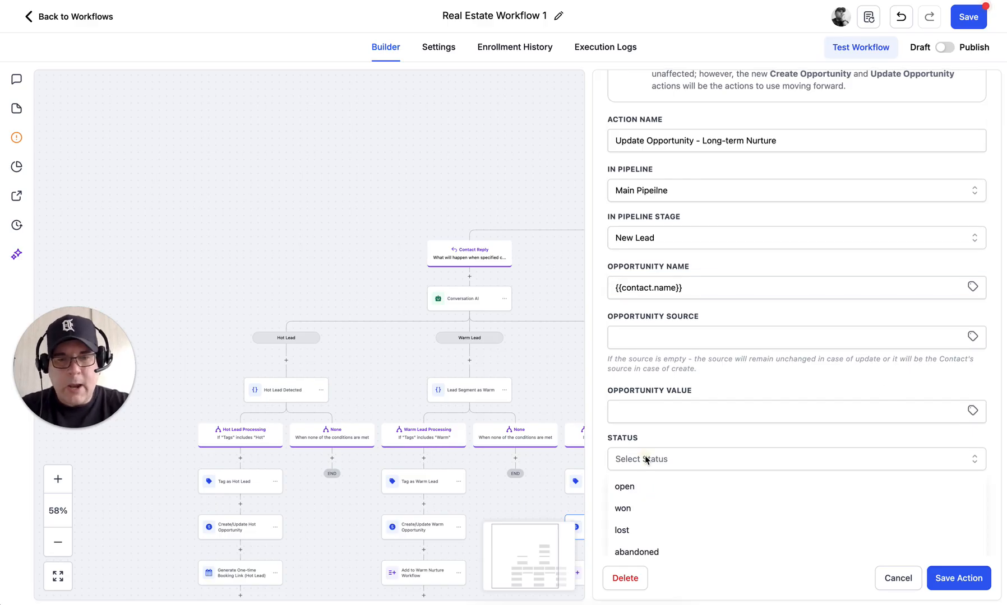
{"action": "left_click", "coordinate": [626, 488]}
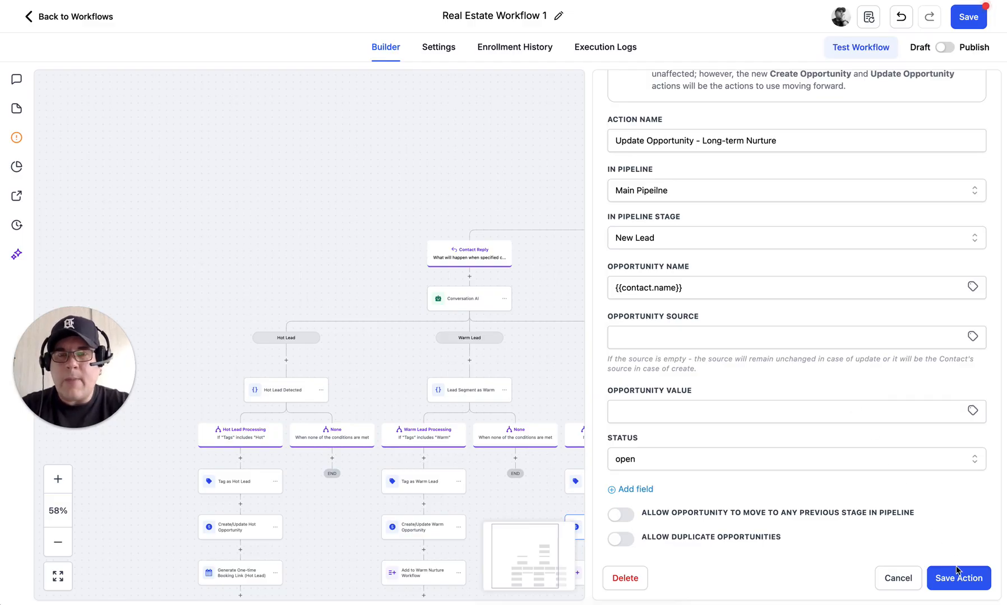
{"action": "left_click", "coordinate": [951, 585]}
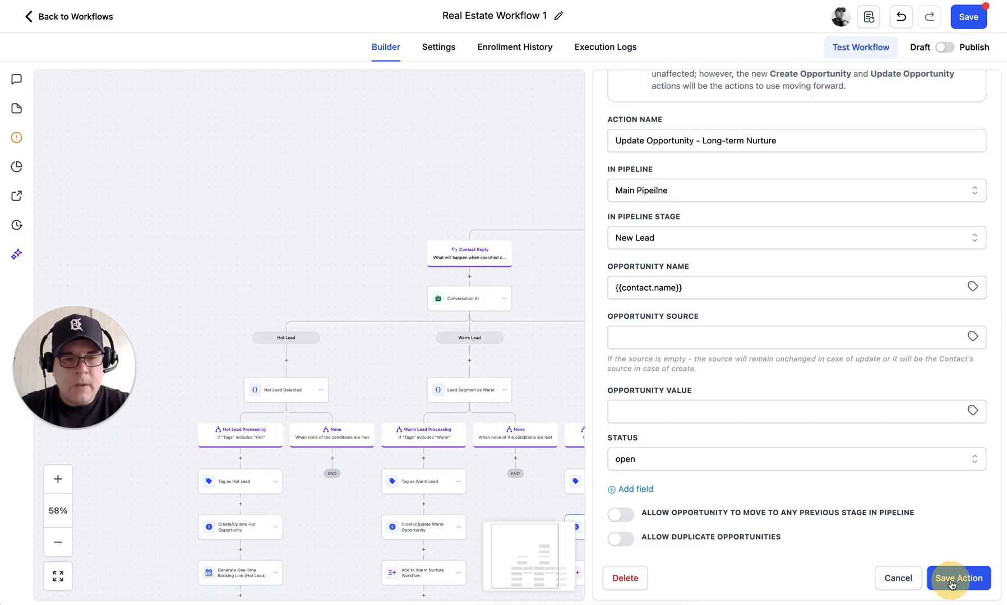
Step: Save the Long-term Nurture opportunity action and pan down through the lower branches
{"action": "left_click", "coordinate": [980, 583]}
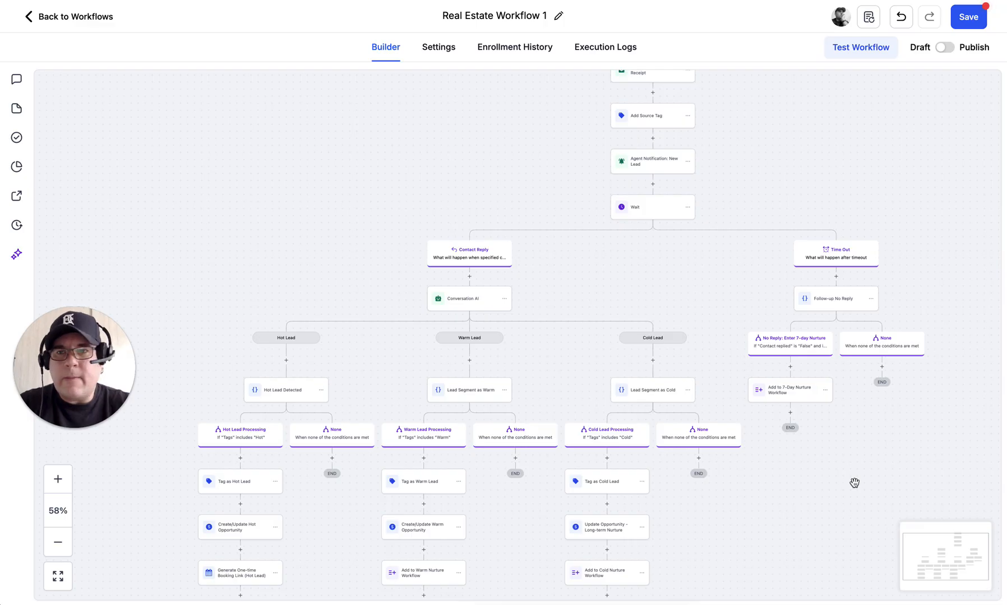
{"action": "left_click", "coordinate": [826, 408]}
{"action": "left_click_drag", "start_coordinate": [826, 407], "coordinate": [808, 350]}
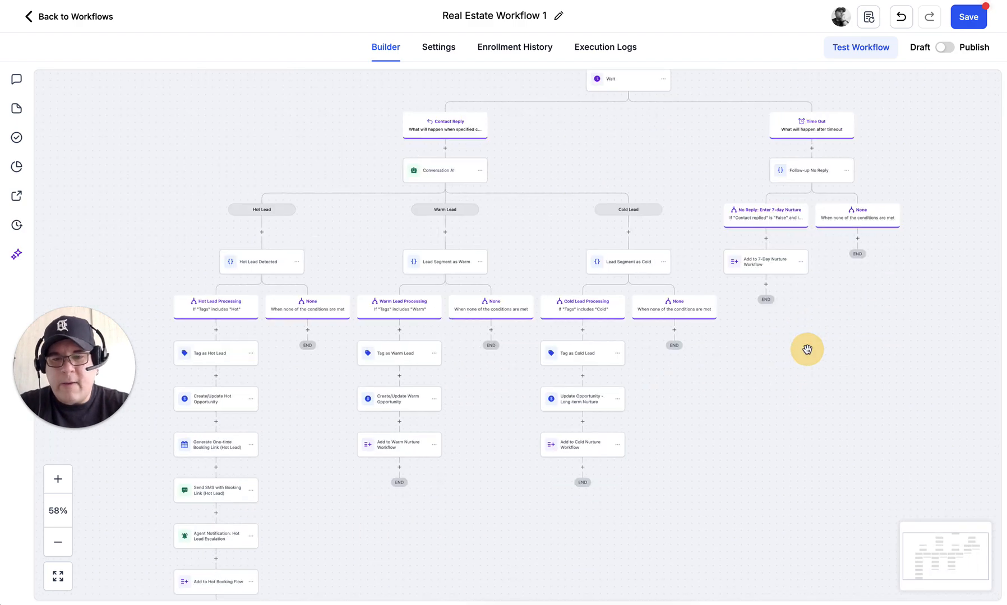
{"action": "left_click_drag", "start_coordinate": [773, 417], "coordinate": [783, 174]}
Step: Check the bottom of the Hot Lead branch, then save Real Estate Workflow 1
{"action": "left_click", "coordinate": [591, 461]}
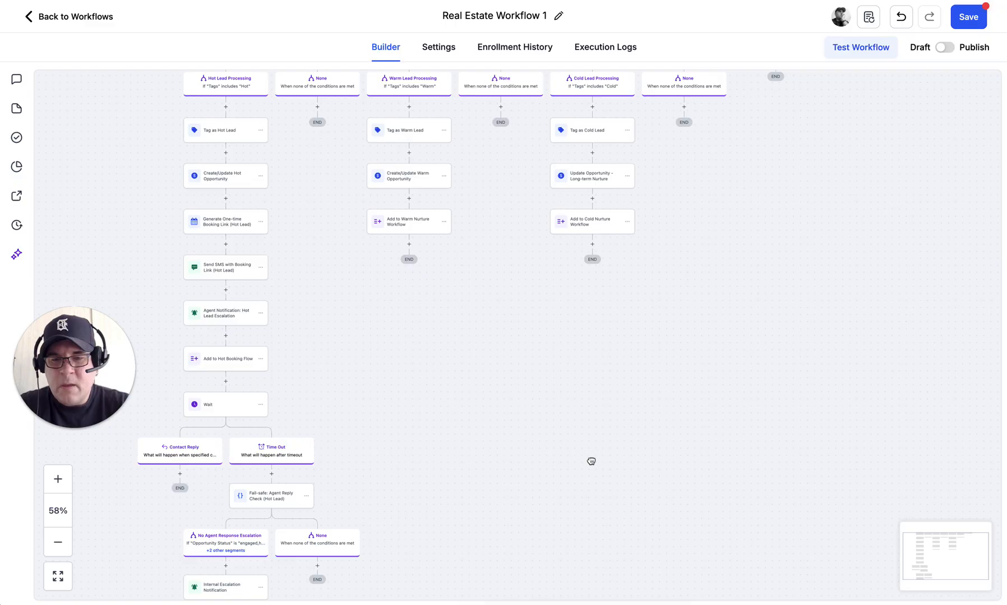
{"action": "left_click_drag", "start_coordinate": [614, 364], "coordinate": [617, 318]}
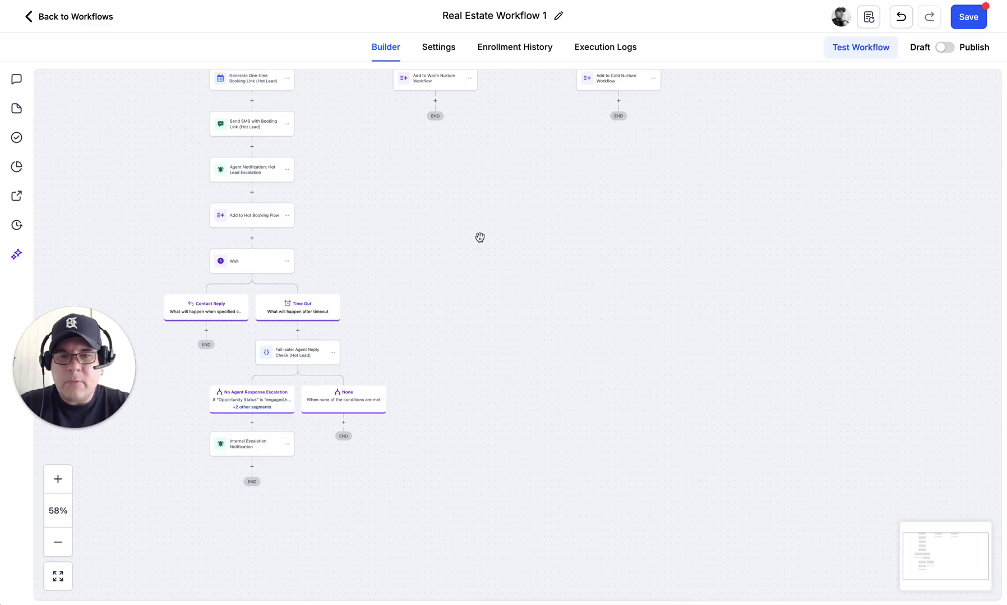
{"action": "left_click", "coordinate": [964, 21]}
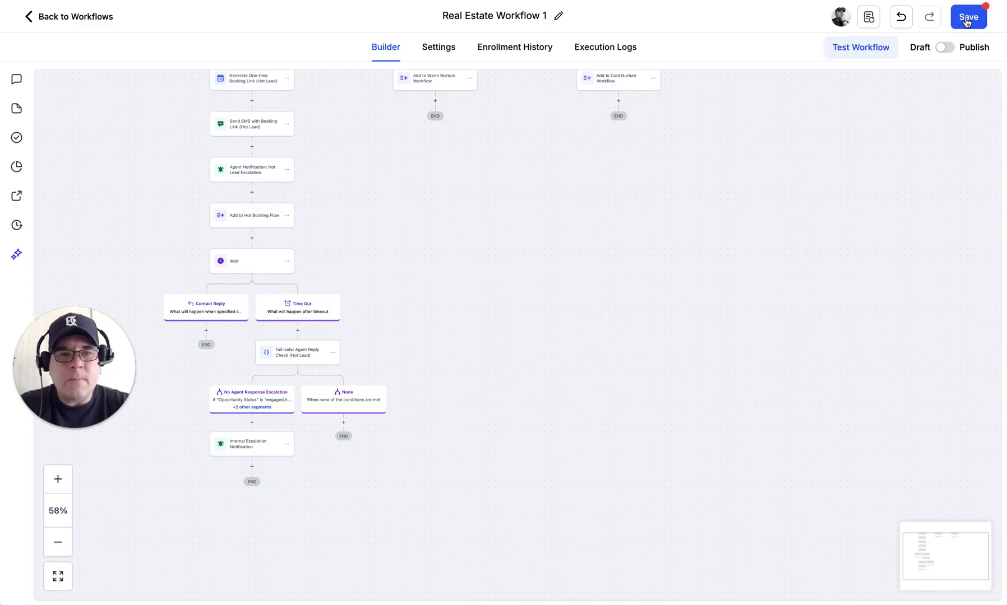
{"action": "left_click", "coordinate": [969, 21]}
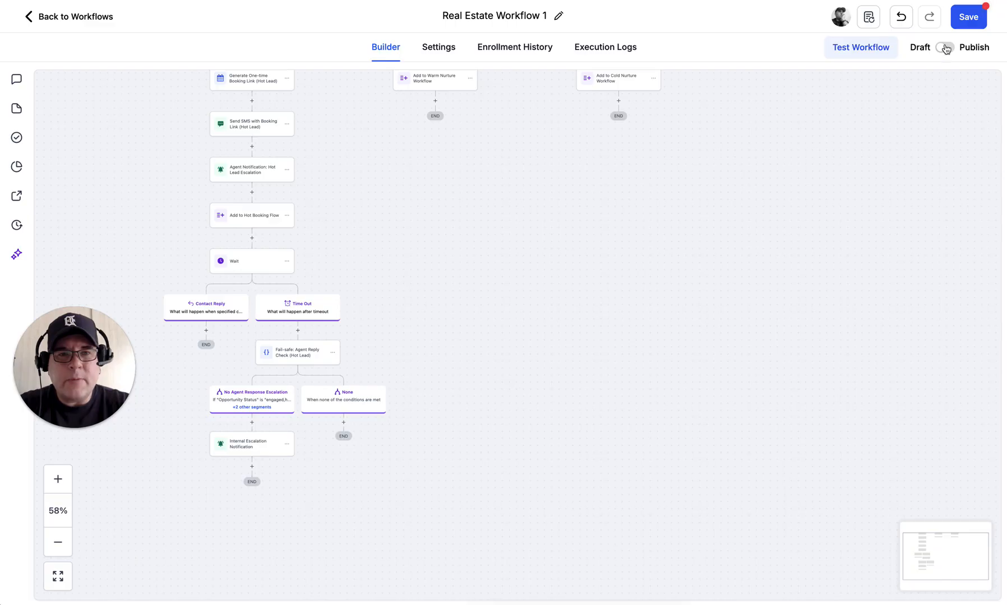
Step: Save the workflow again and wait out the page-unresponsive dialog
{"action": "left_click", "coordinate": [964, 19]}
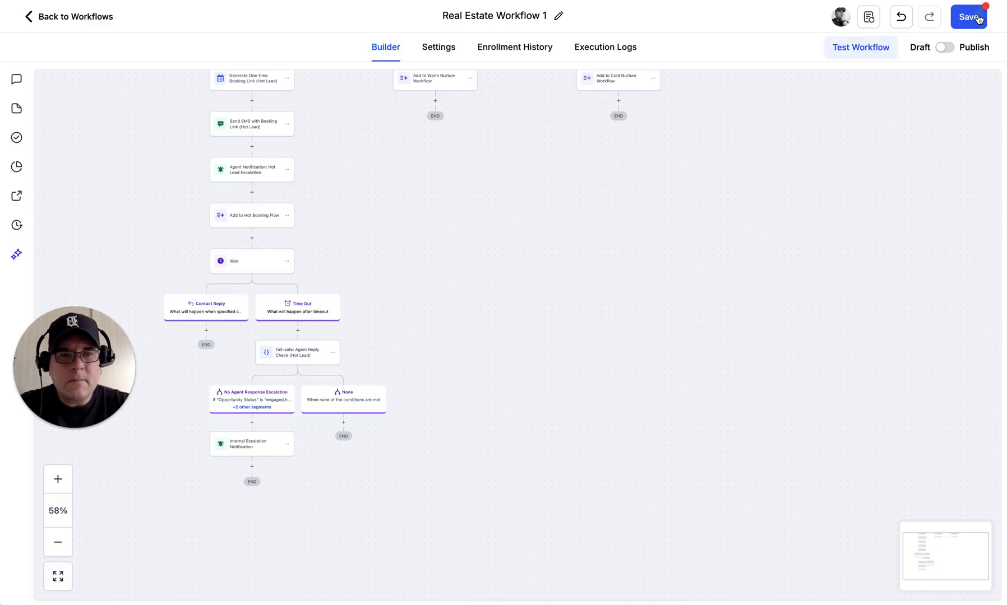
{"action": "left_click_drag", "start_coordinate": [687, 196], "coordinate": [650, 465]}
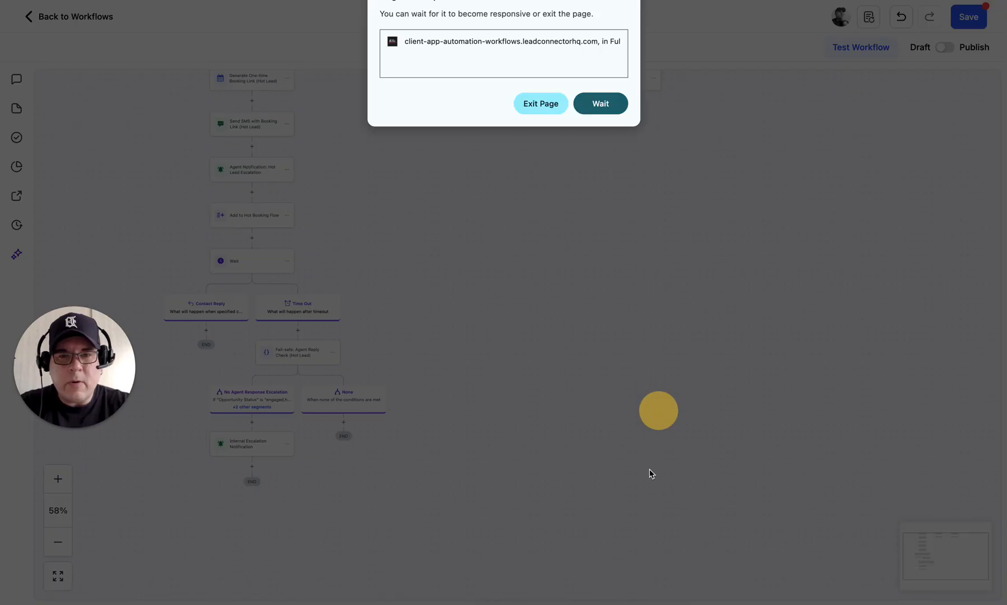
{"action": "left_click", "coordinate": [601, 104]}
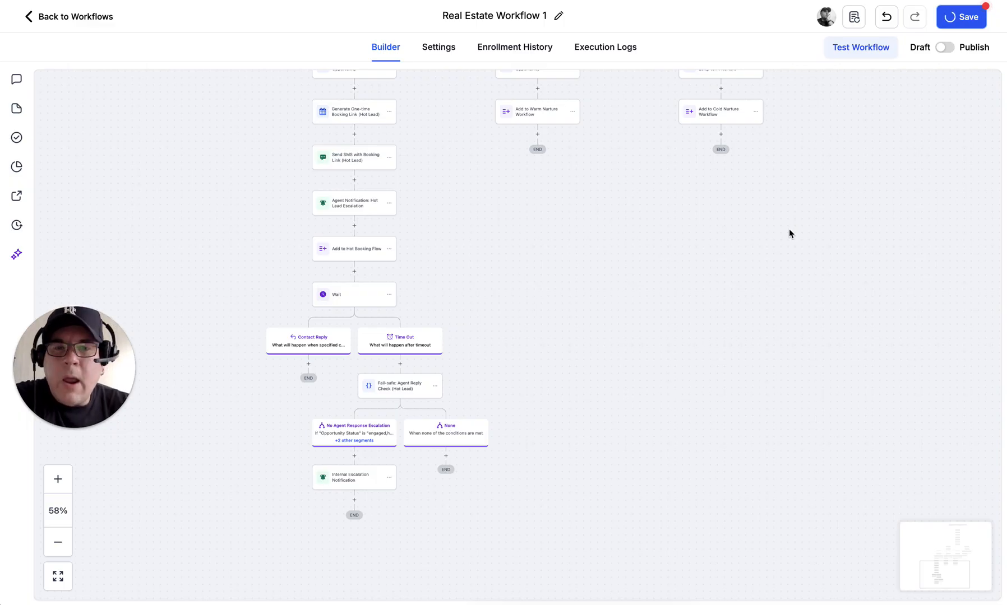
Step: Re-centre the lower branches, then cancel leaving for the workflow list to keep unsaved changes
{"action": "left_click_drag", "start_coordinate": [789, 231], "coordinate": [666, 257]}
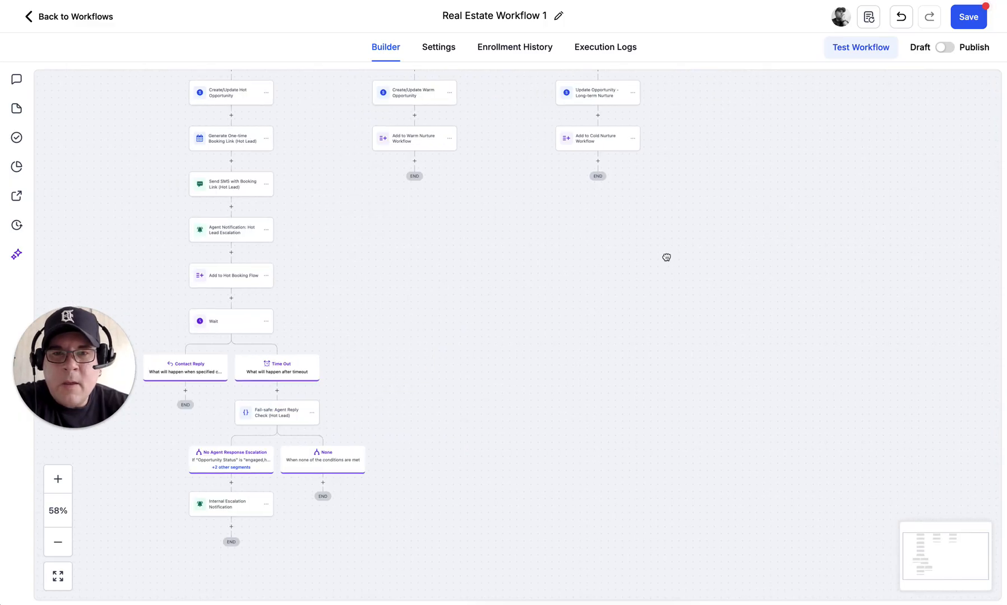
{"action": "scroll", "coordinate": [666, 257], "scroll_direction": "down", "scroll_amount": 3}
{"action": "scroll", "coordinate": [666, 257], "scroll_direction": "left", "scroll_amount": 2}
{"action": "scroll", "coordinate": [643, 231], "scroll_direction": "up", "scroll_amount": 1}
{"action": "scroll", "coordinate": [643, 230], "scroll_direction": "left", "scroll_amount": 2}
{"action": "left_click", "coordinate": [643, 231]}
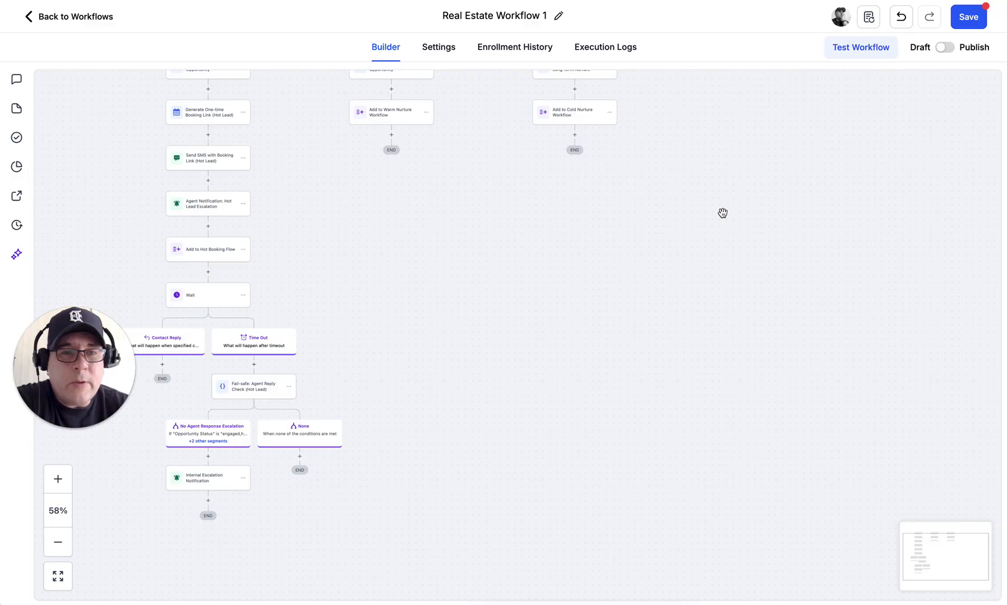
{"action": "left_click", "coordinate": [37, 21]}
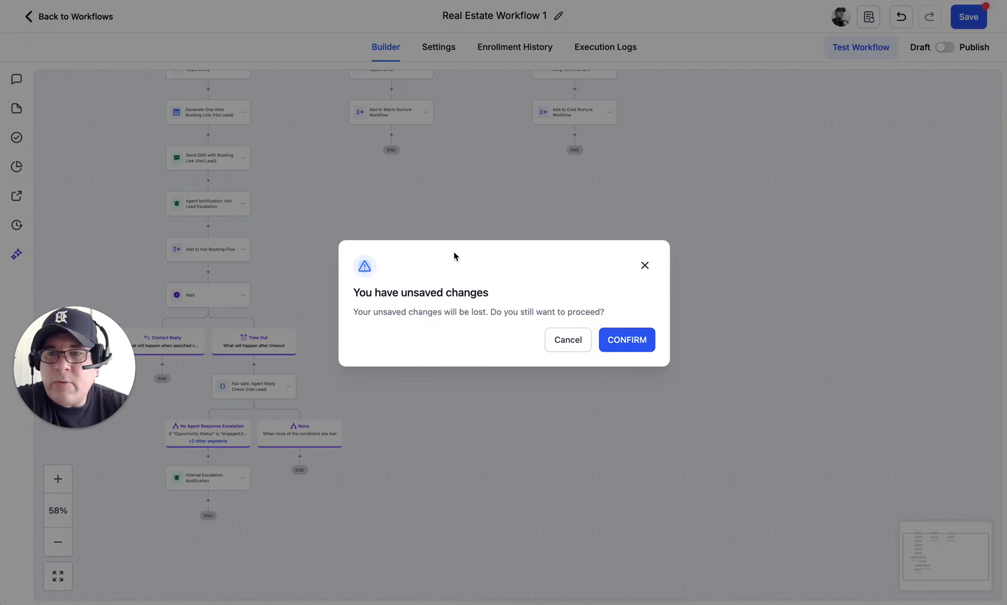
{"action": "left_click", "coordinate": [565, 340]}
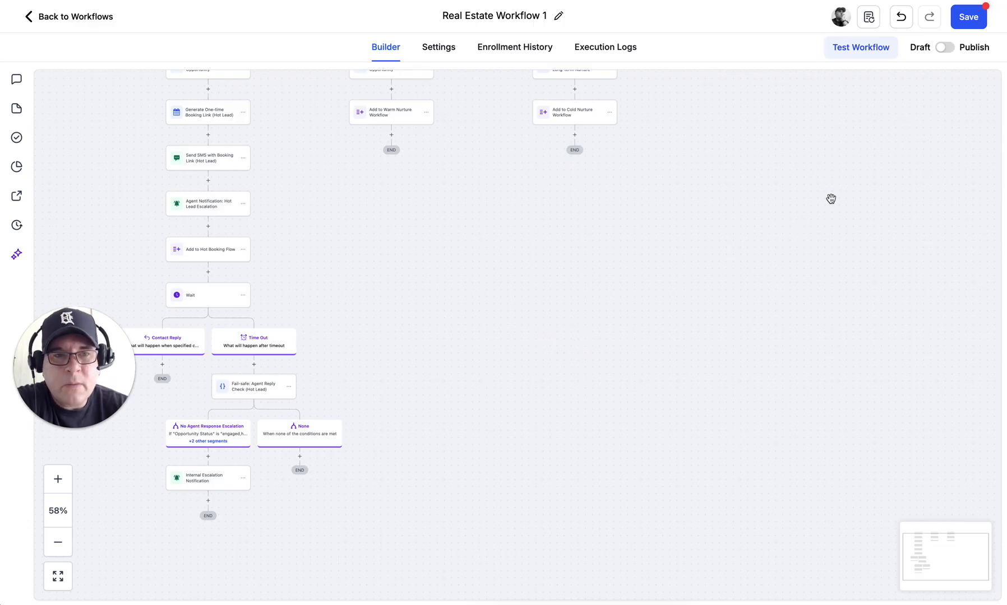
Step: Save the workflow, pan back up to the three triggers, and select Lead Source Form Submission
{"action": "left_click", "coordinate": [969, 23]}
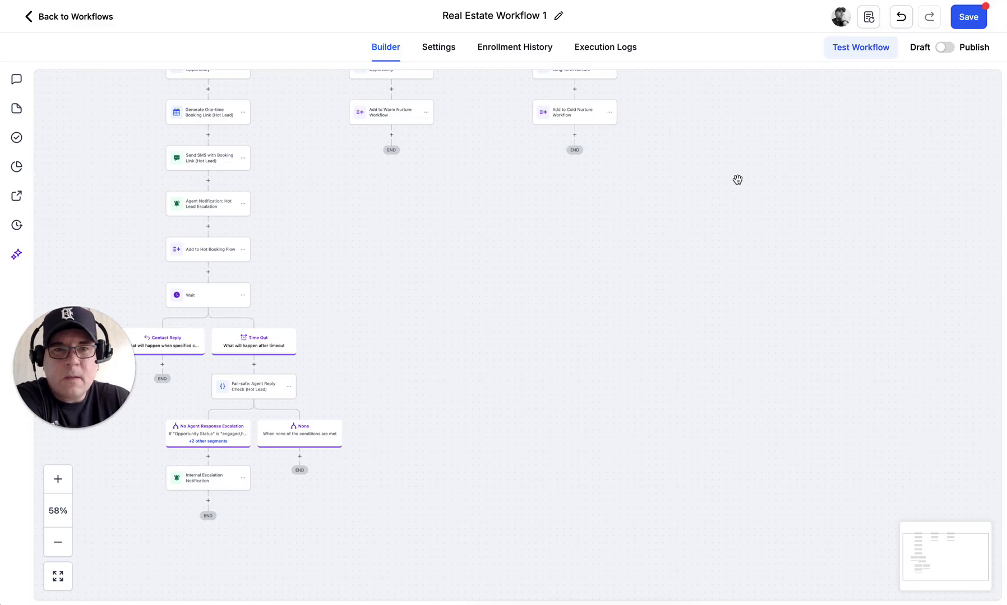
{"action": "mouse_move", "coordinate": [724, 197]}
{"action": "left_mouse_down"}
{"action": "mouse_move", "coordinate": [704, 284]}
{"action": "mouse_move", "coordinate": [710, 519]}
{"action": "left_mouse_up"}
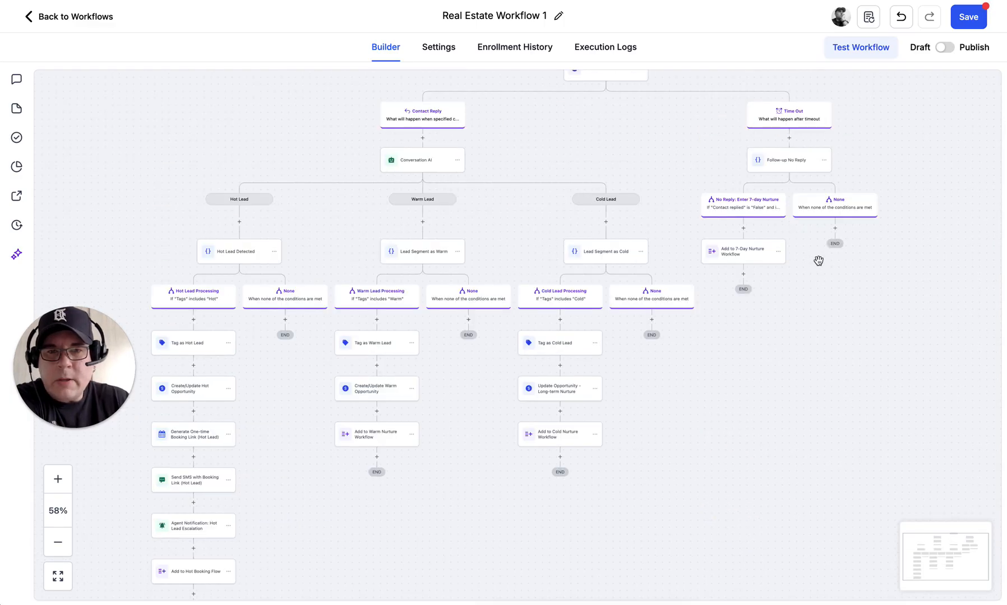
{"action": "left_click_drag", "start_coordinate": [818, 270], "coordinate": [807, 392]}
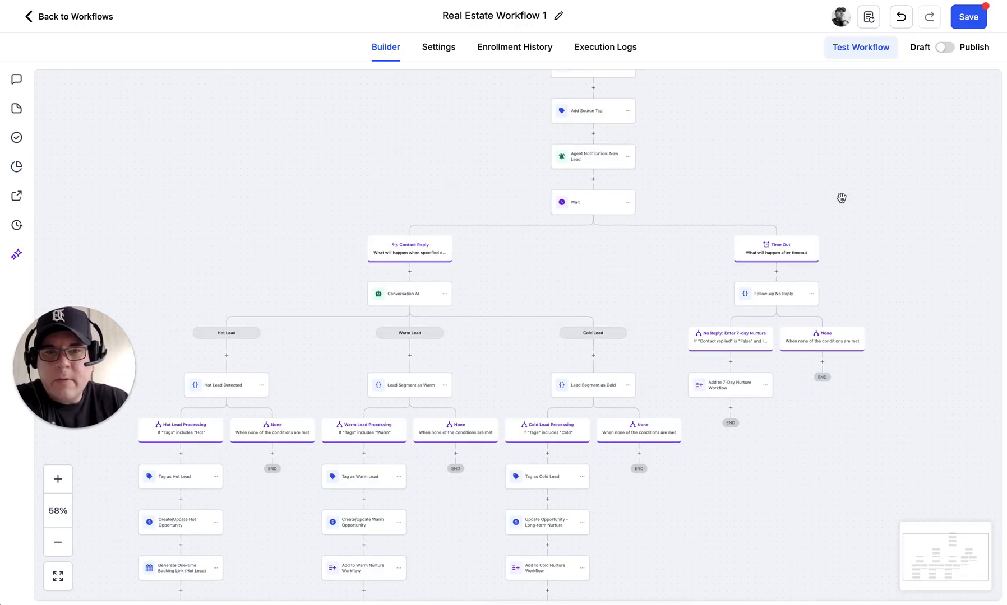
{"action": "left_click_drag", "start_coordinate": [835, 172], "coordinate": [798, 343]}
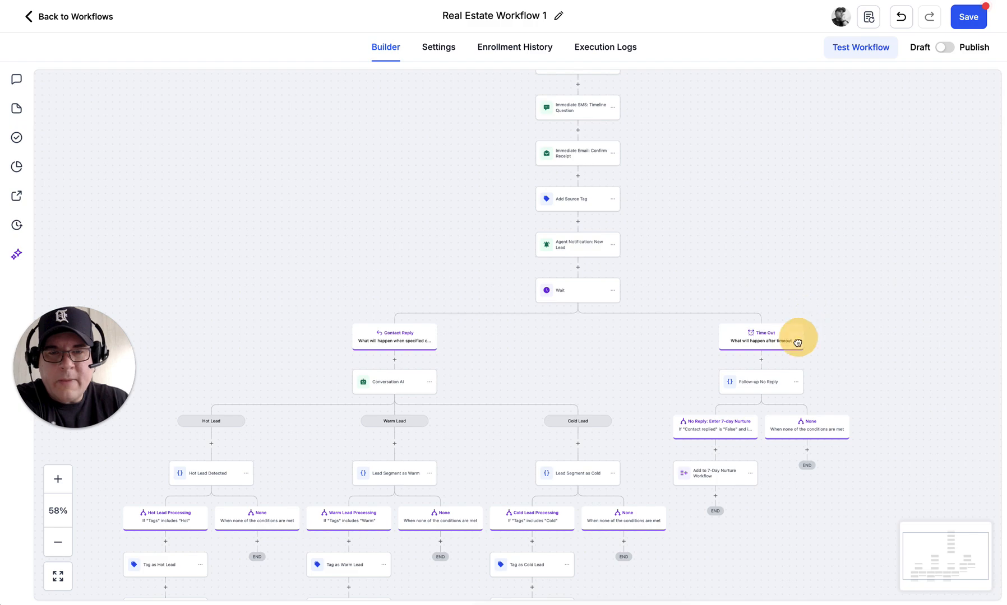
{"action": "mouse_move", "coordinate": [745, 185]}
{"action": "left_mouse_down"}
{"action": "mouse_move", "coordinate": [734, 316]}
{"action": "mouse_move", "coordinate": [744, 351]}
{"action": "left_mouse_up"}
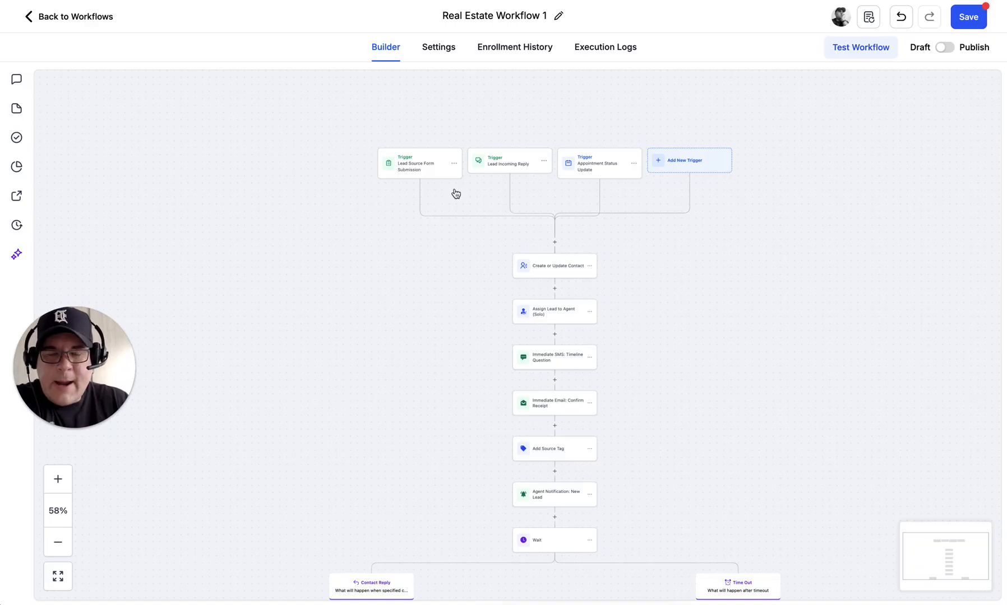
{"action": "left_click", "coordinate": [414, 166]}
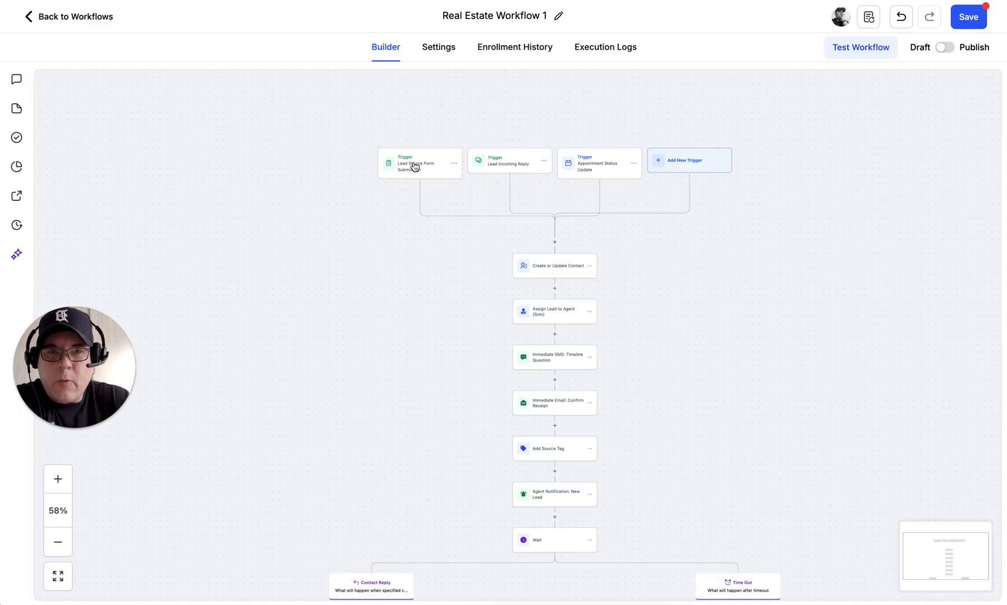
Step: Add a 'Form is Awesome System - Lead Form' filter to the Lead Source Form Submission trigger
{"action": "left_click", "coordinate": [415, 167]}
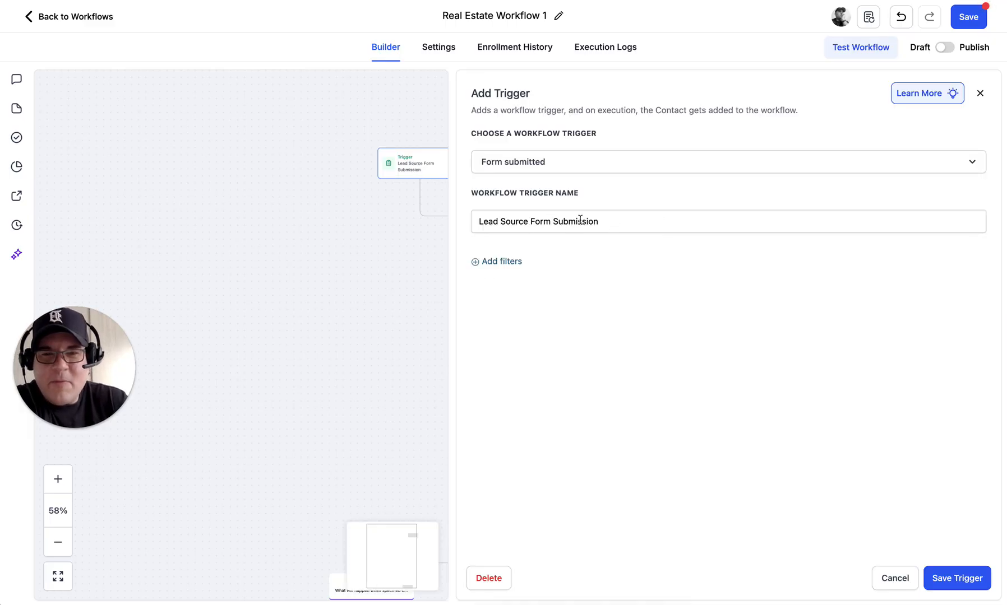
{"action": "left_click", "coordinate": [491, 261]}
{"action": "left_click", "coordinate": [515, 276]}
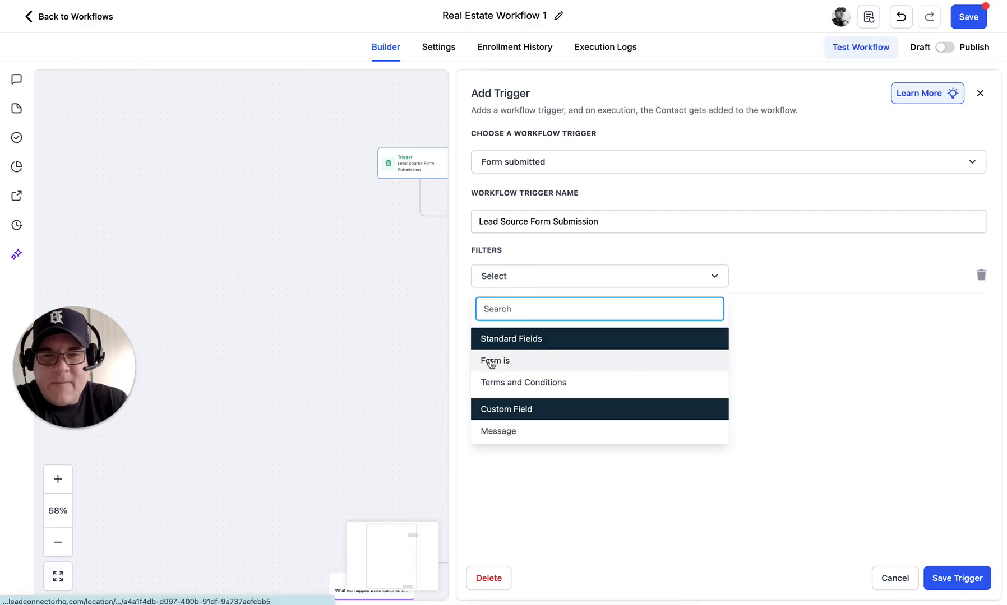
{"action": "left_click", "coordinate": [559, 368]}
{"action": "left_click", "coordinate": [776, 275]}
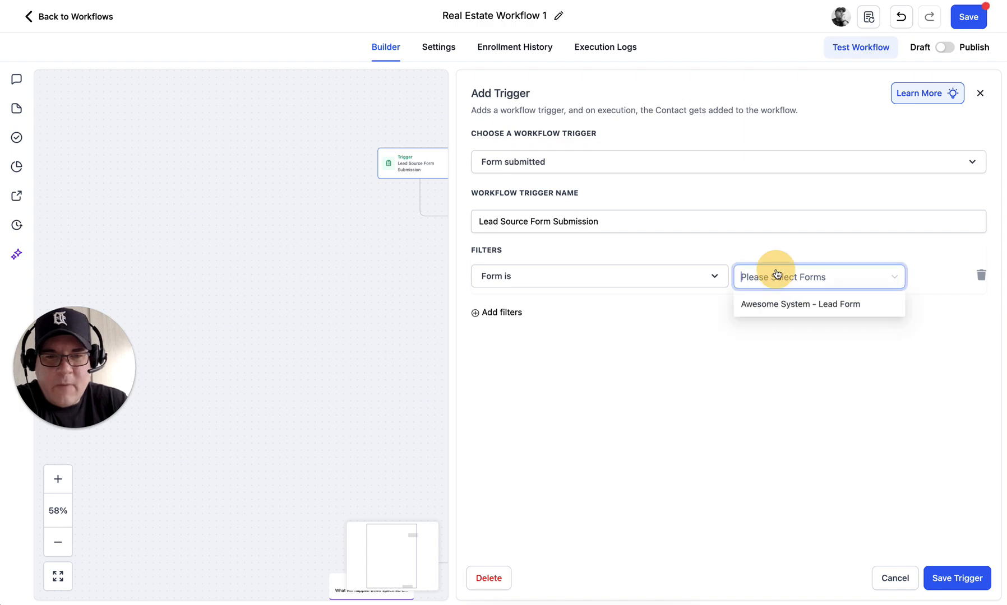
{"action": "left_click", "coordinate": [778, 305]}
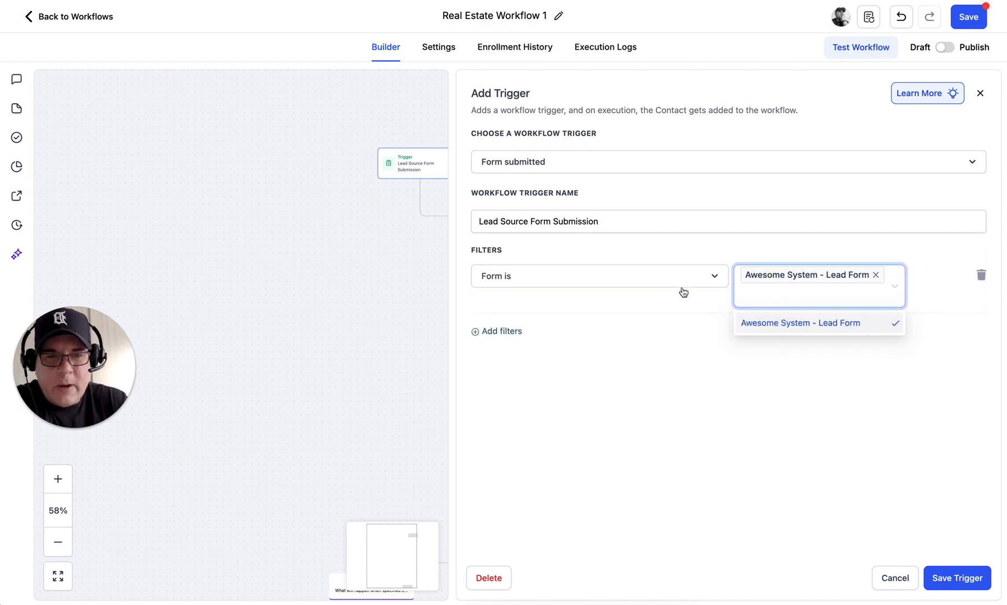
{"action": "left_click", "coordinate": [791, 416]}
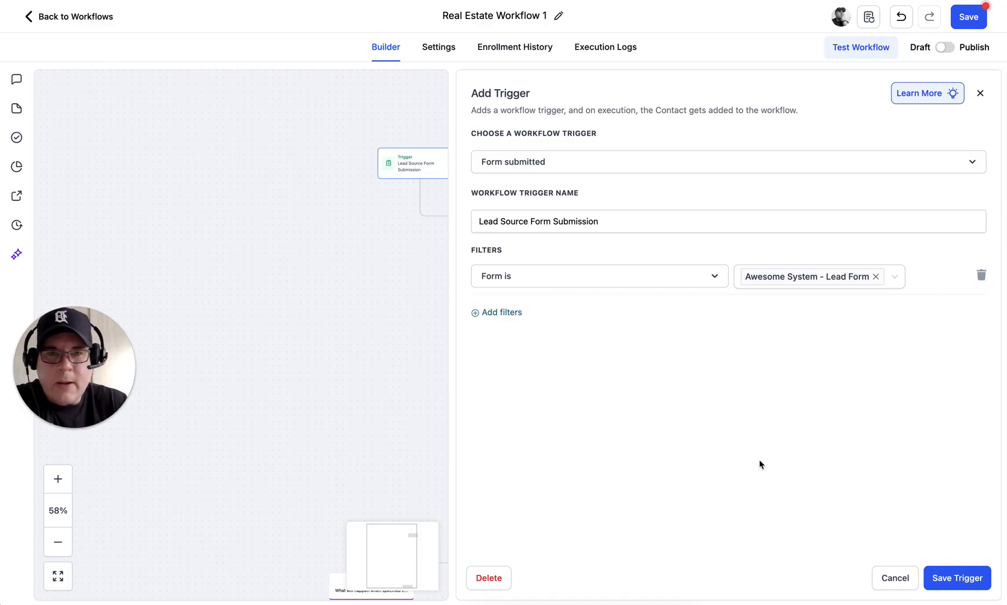
{"action": "key", "text": "Escape"}
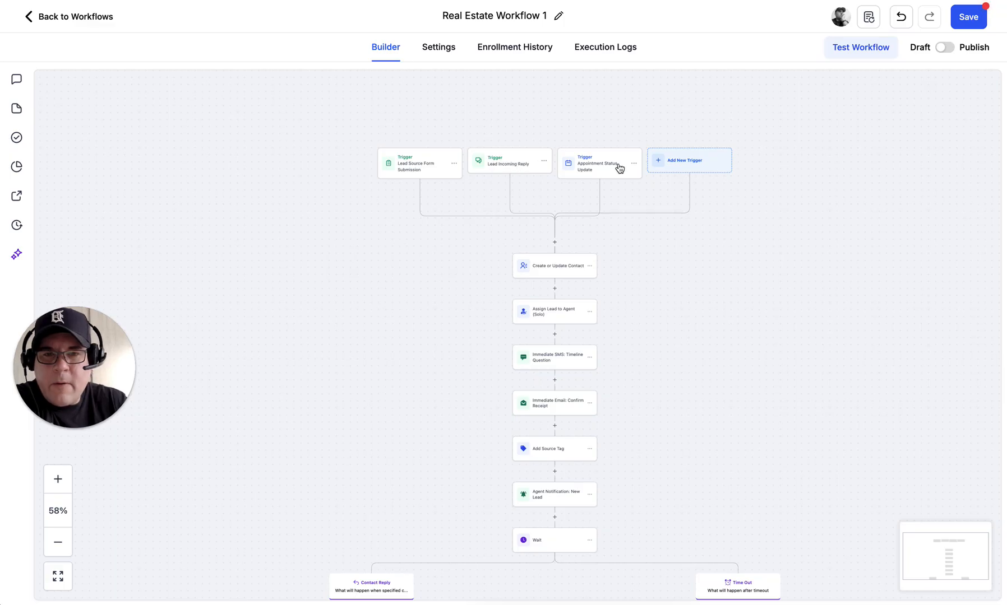
Step: Open the Lead Incoming Reply trigger and keep Customer Replied as its trigger type
{"action": "left_click", "coordinate": [504, 169]}
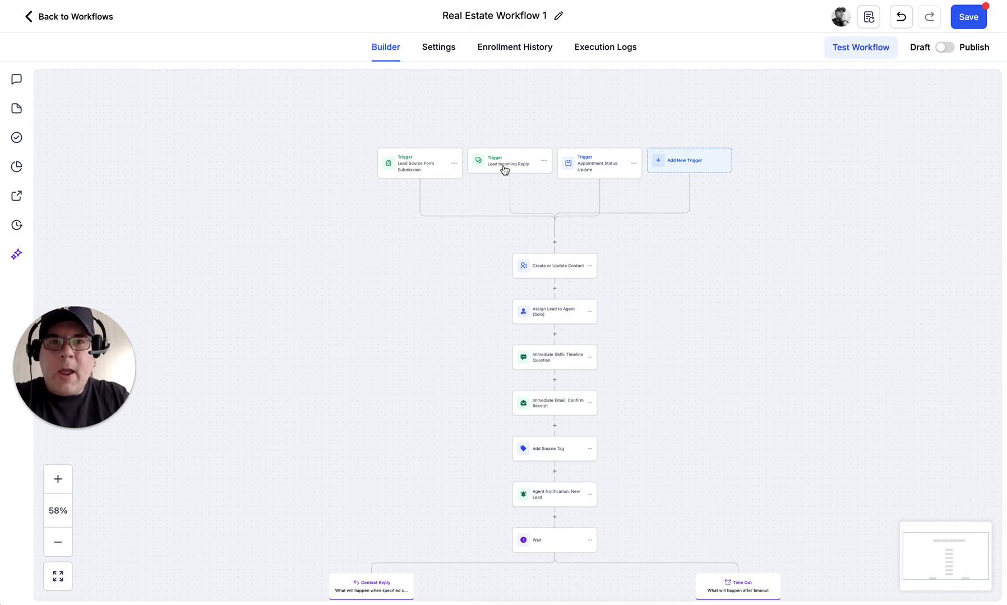
{"action": "left_click", "coordinate": [504, 169]}
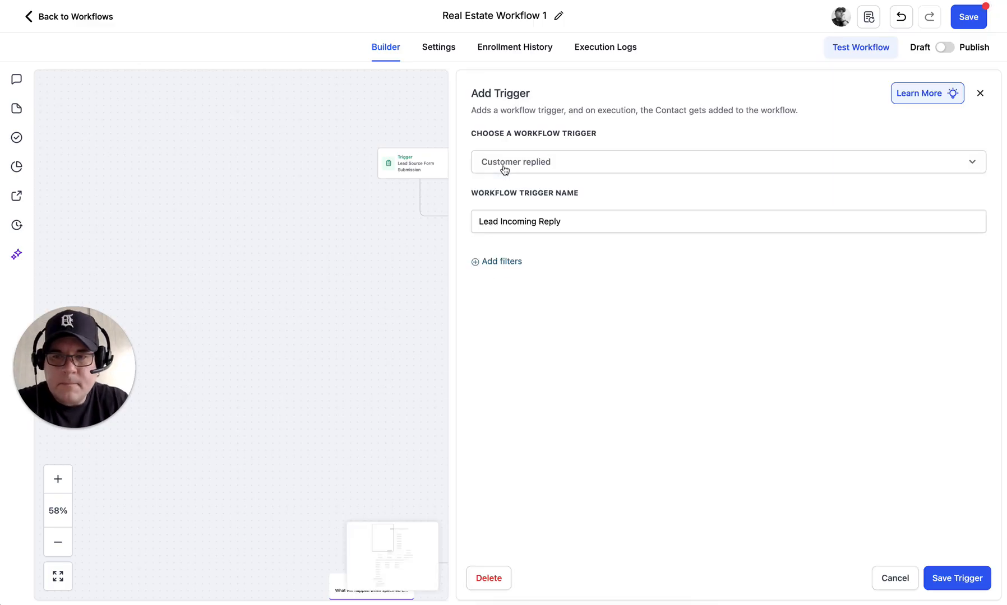
{"action": "left_click", "coordinate": [570, 164]}
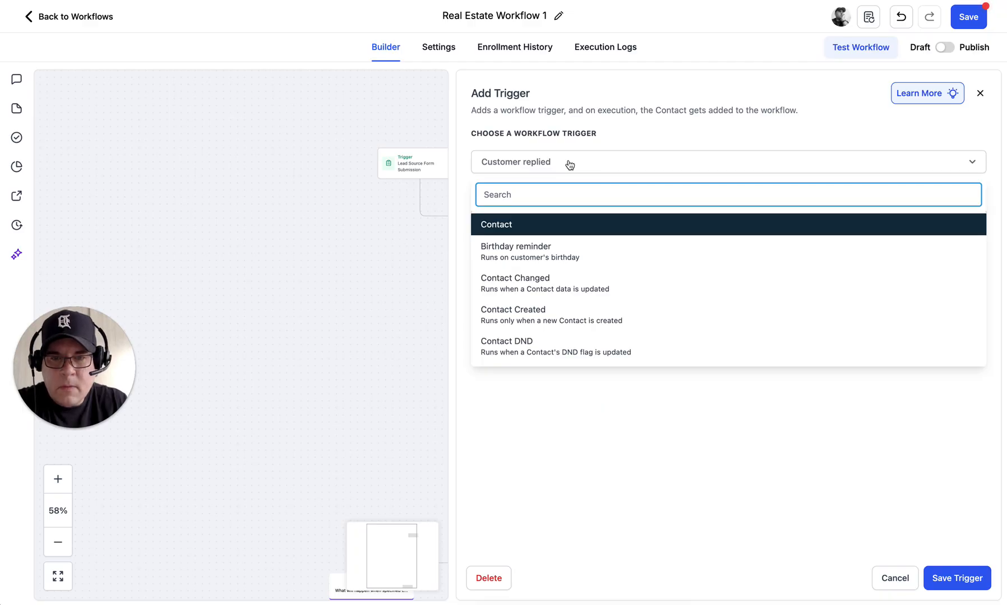
{"action": "scroll", "coordinate": [564, 328], "scroll_direction": "down", "scroll_amount": 3}
{"action": "scroll", "coordinate": [566, 329], "scroll_direction": "down", "scroll_amount": 5}
{"action": "scroll", "coordinate": [566, 329], "scroll_direction": "down", "scroll_amount": 5}
{"action": "scroll", "coordinate": [567, 329], "scroll_direction": "down", "scroll_amount": 1}
{"action": "left_click", "coordinate": [517, 291]}
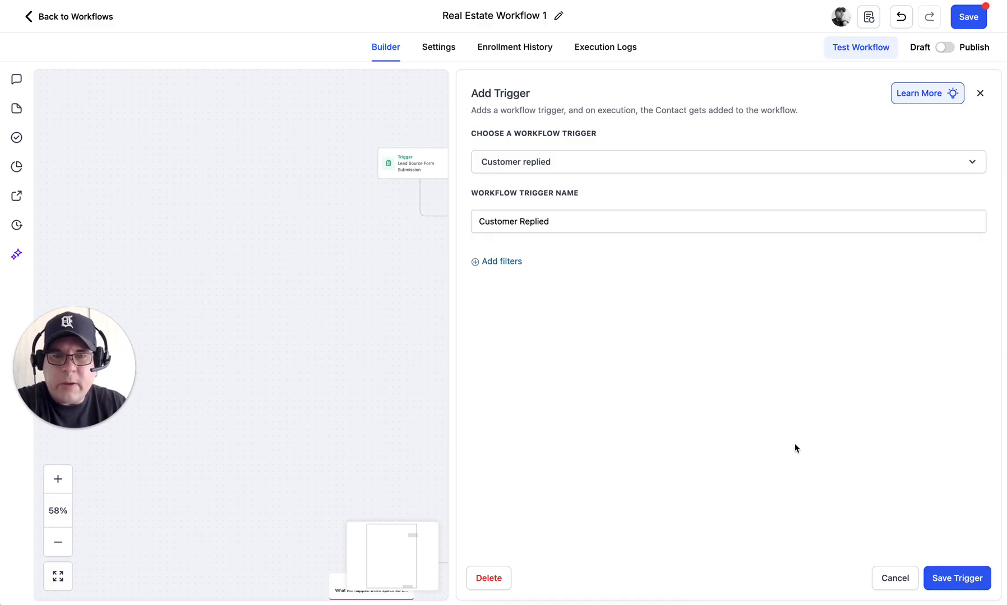
{"action": "left_click", "coordinate": [486, 262]}
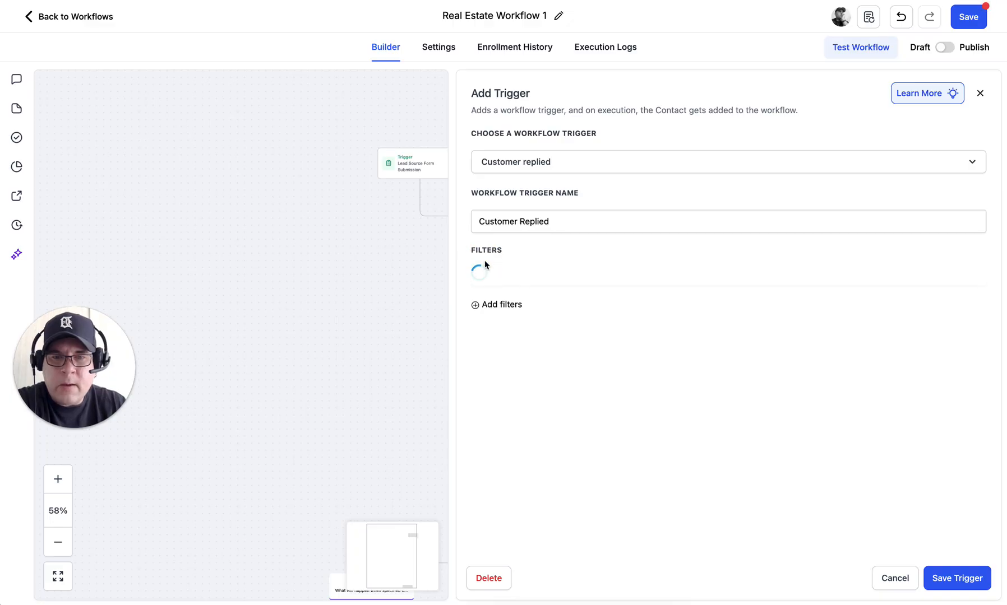
{"action": "left_click", "coordinate": [508, 276]}
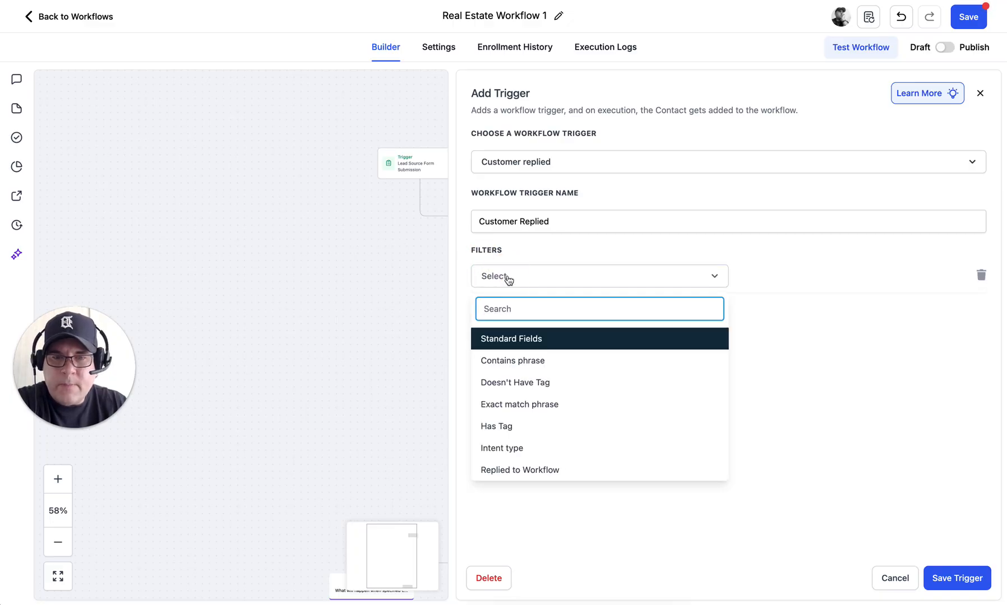
{"action": "scroll", "coordinate": [524, 395], "scroll_direction": "down", "scroll_amount": 3}
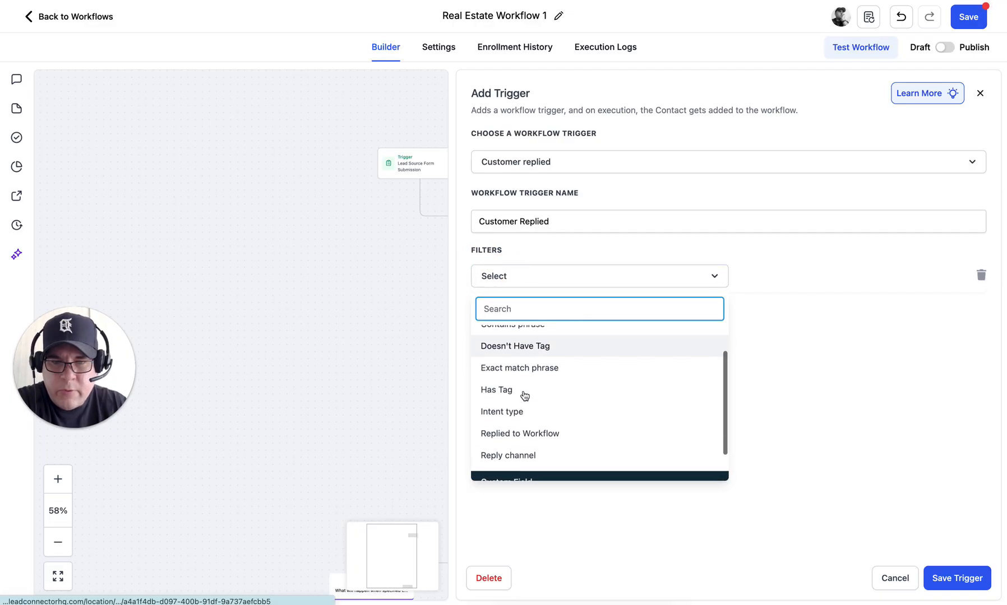
{"action": "left_click", "coordinate": [528, 397]}
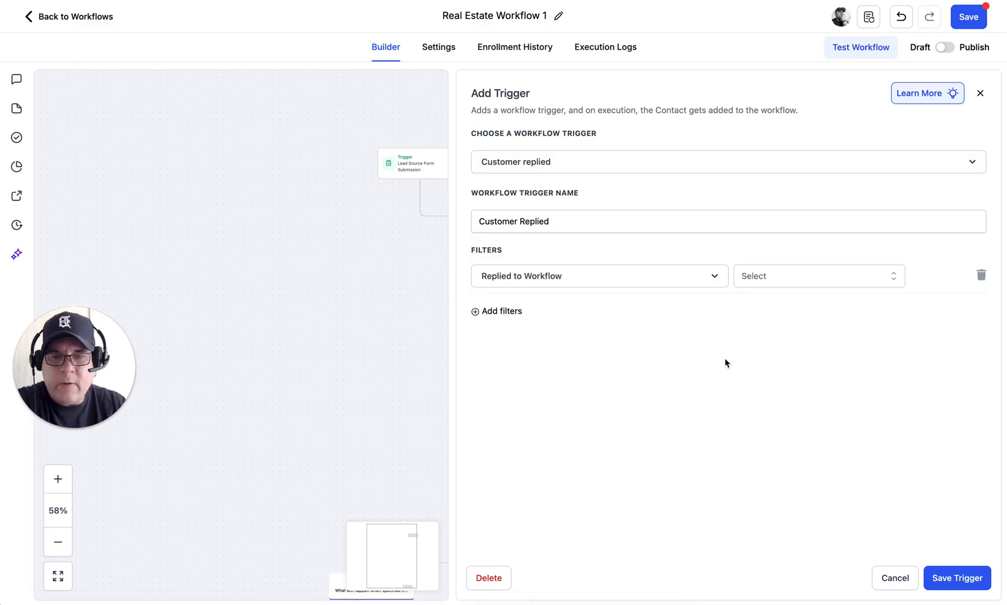
{"action": "left_click", "coordinate": [785, 272]}
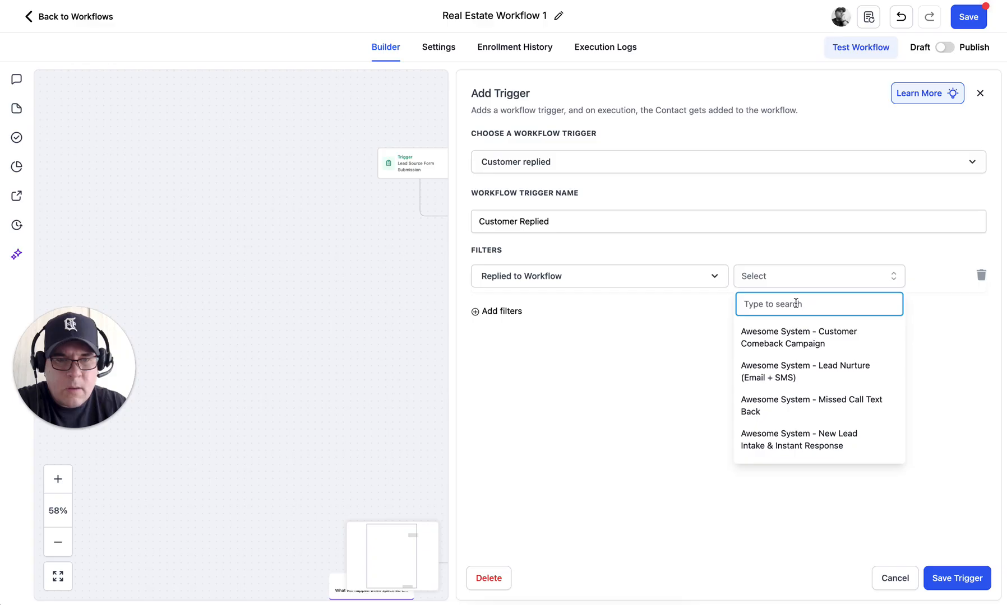
{"action": "scroll", "coordinate": [811, 389], "scroll_direction": "down", "scroll_amount": 2}
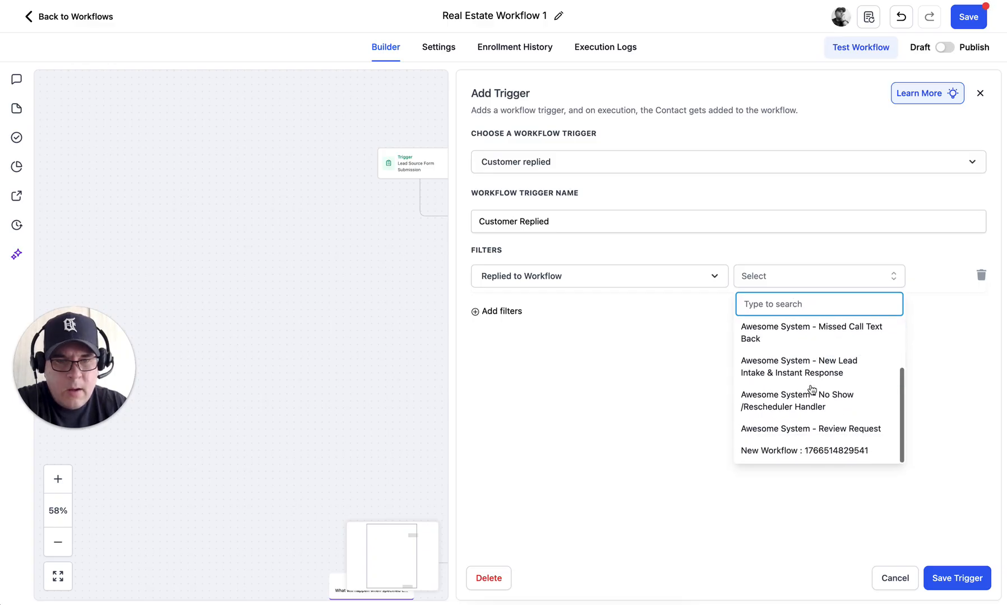
{"action": "left_click", "coordinate": [769, 455]}
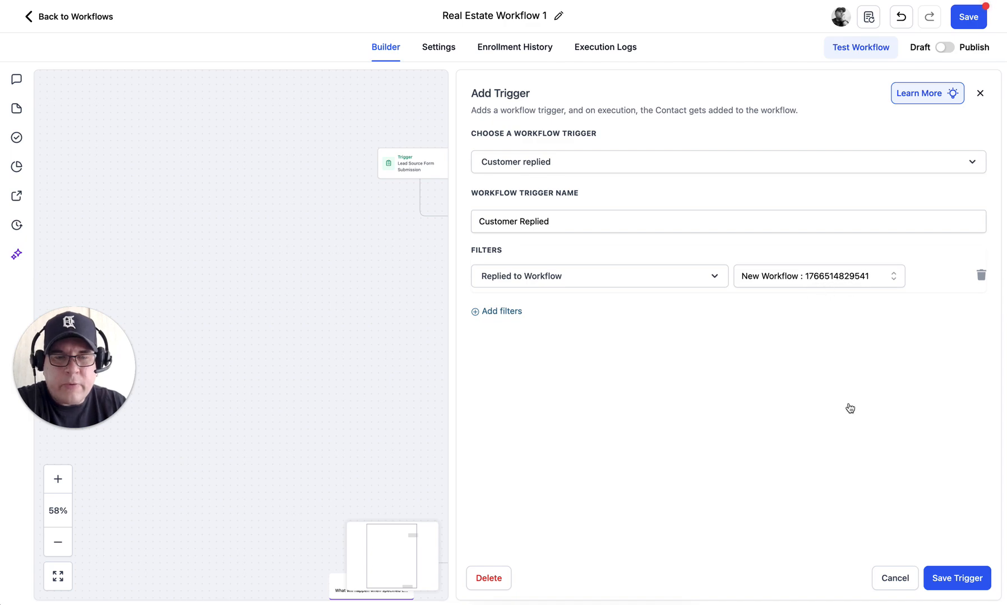
{"action": "left_click", "coordinate": [953, 579]}
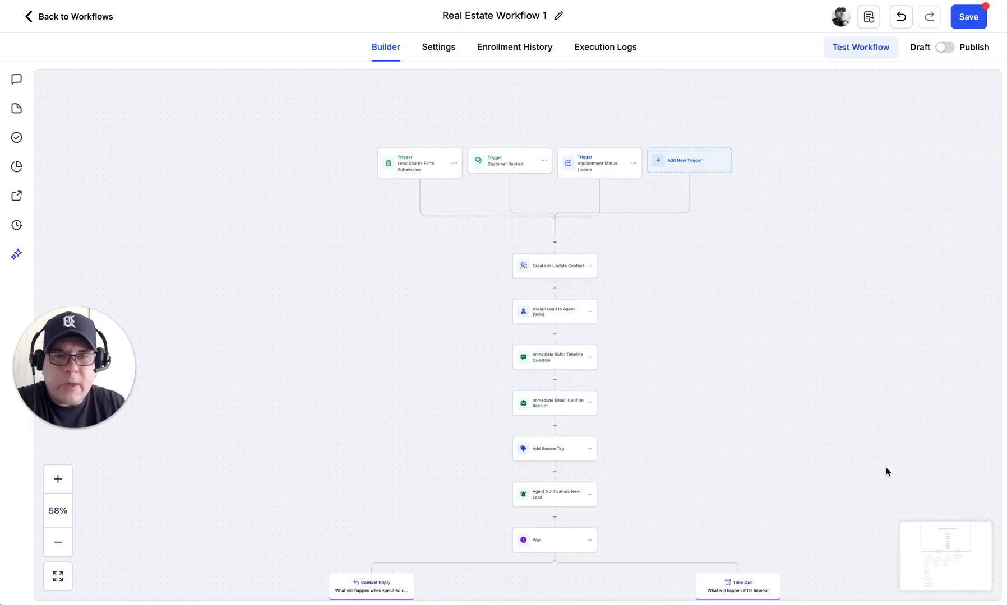
Step: Open the Appointment Status Update trigger and try an In calendar filter, whose calendar list is empty
{"action": "left_click", "coordinate": [603, 169]}
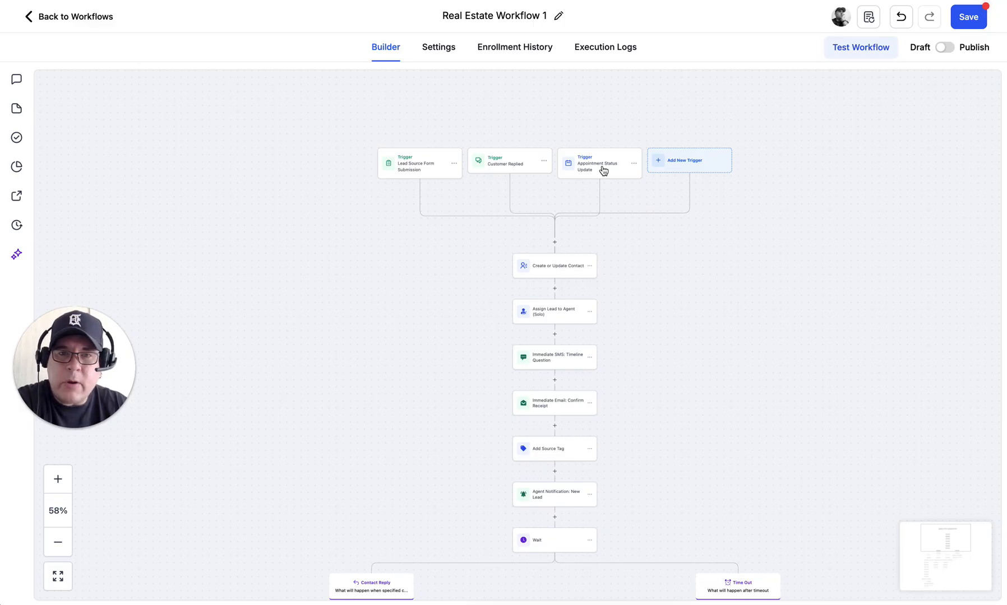
{"action": "left_click", "coordinate": [604, 170]}
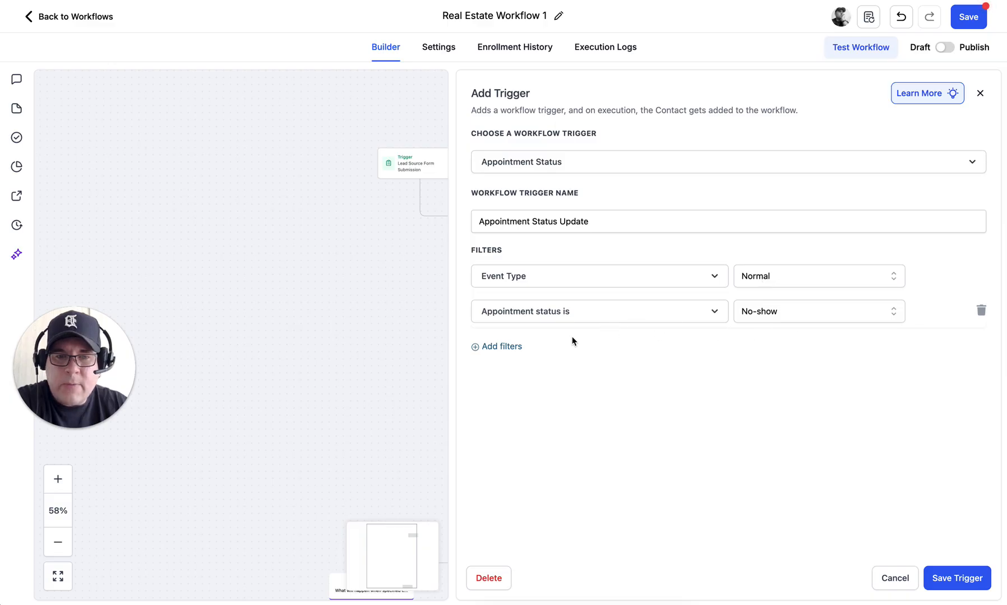
{"action": "left_click", "coordinate": [497, 346]}
{"action": "left_click", "coordinate": [496, 346]}
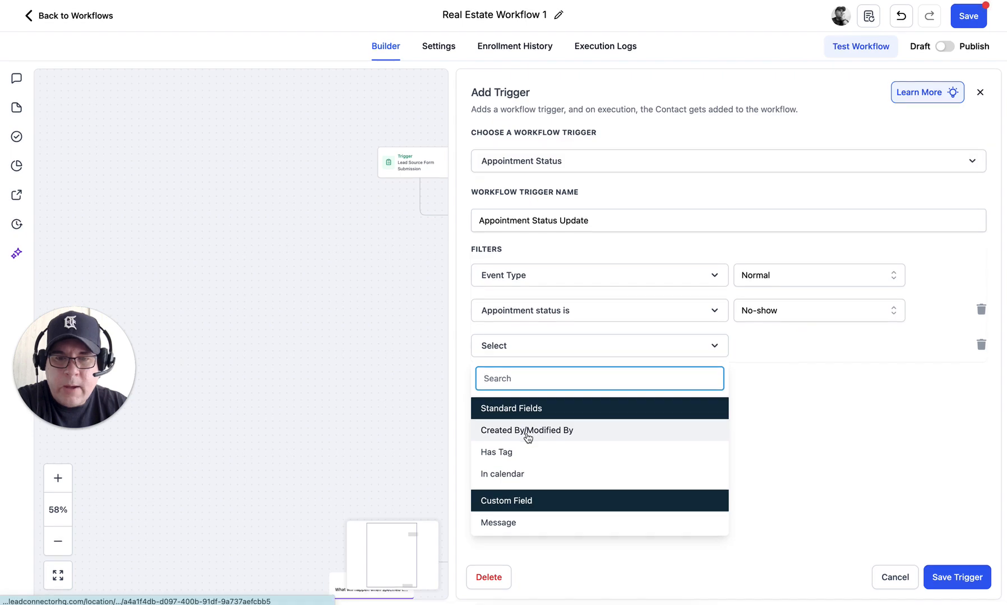
{"action": "left_click", "coordinate": [507, 474]}
{"action": "left_click", "coordinate": [769, 344]}
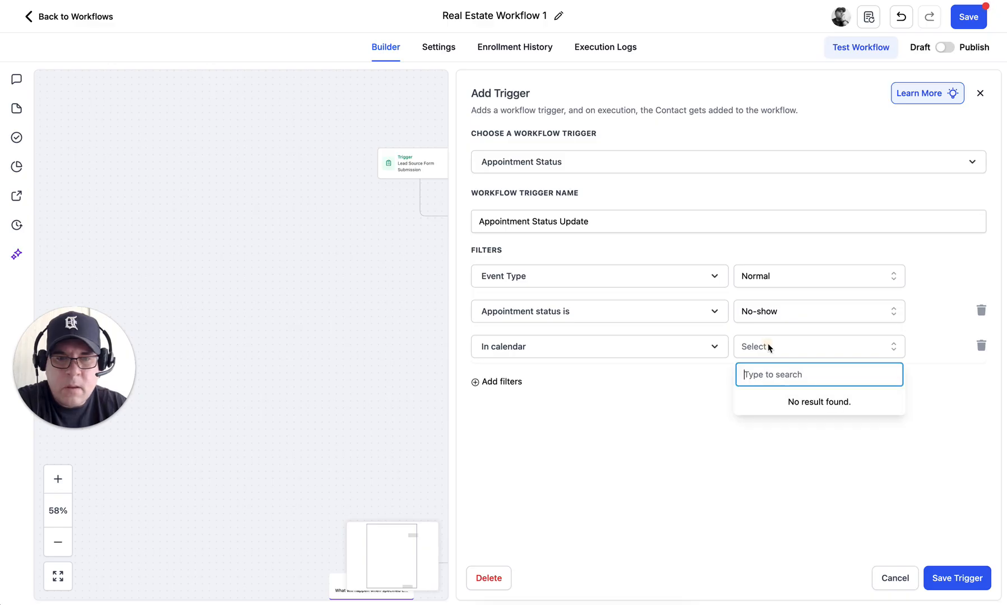
{"action": "left_click", "coordinate": [654, 409]}
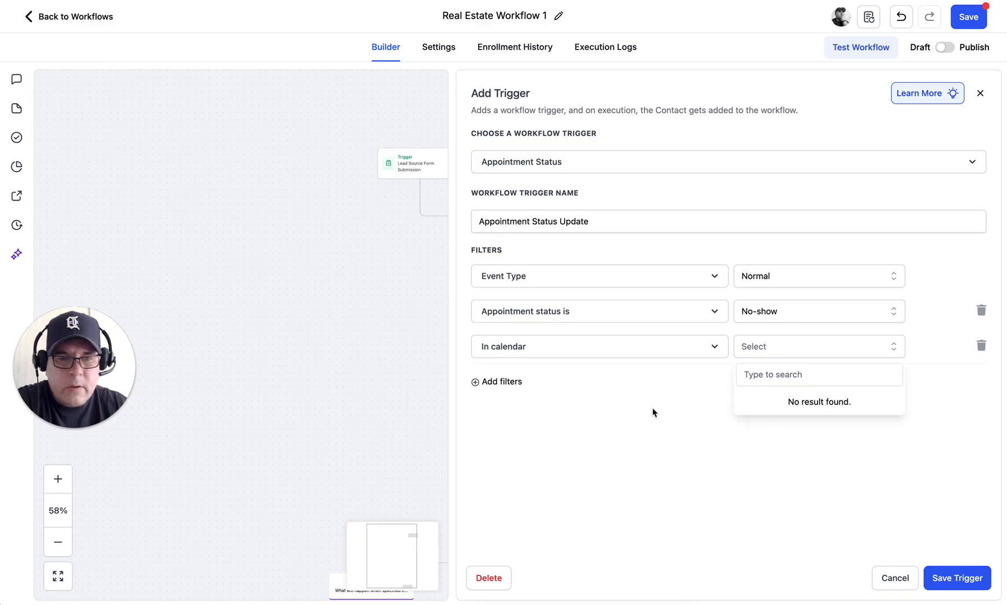
Step: Remove the In calendar filter and save the trigger with its Event Type Normal and No-show filters
{"action": "left_click", "coordinate": [980, 344]}
{"action": "left_click", "coordinate": [953, 579]}
{"action": "left_click", "coordinate": [747, 401]}
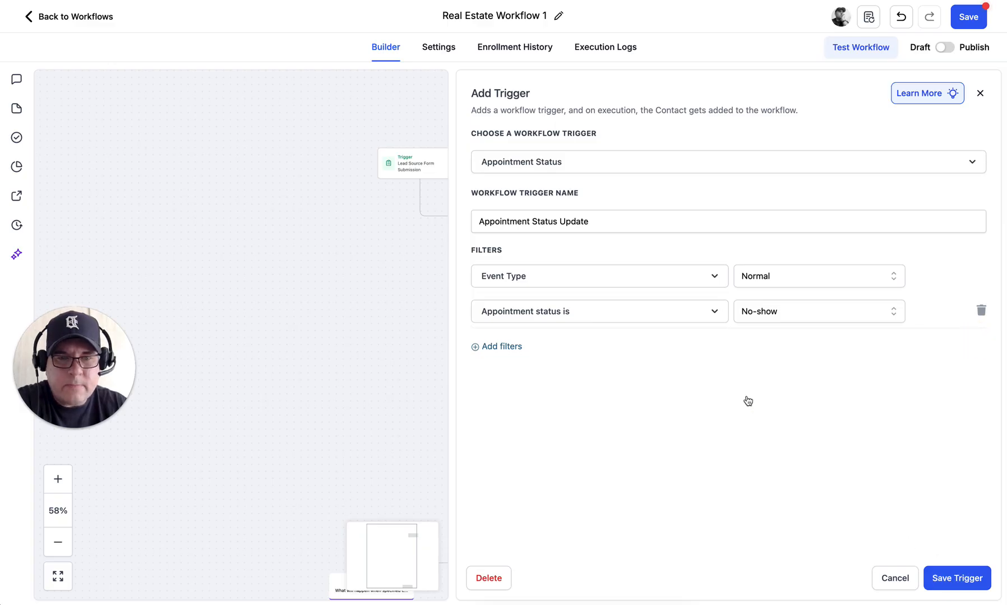
{"action": "left_click", "coordinate": [955, 582]}
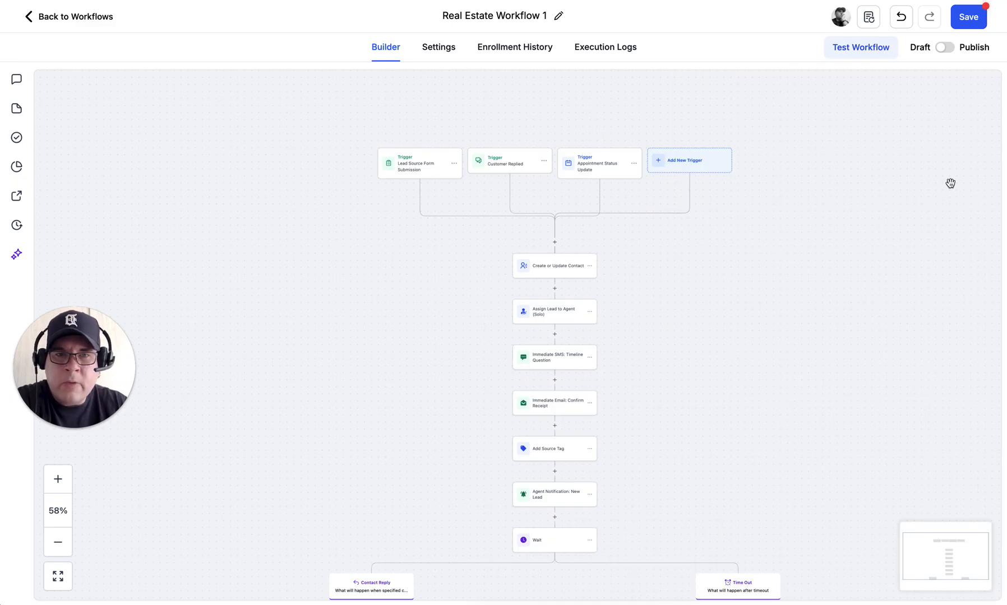
Step: Attempt to save Real Estate Workflow 1, which is rejected over the Wait for Lead Reply step
{"action": "left_click", "coordinate": [961, 25]}
{"action": "left_click", "coordinate": [882, 348]}
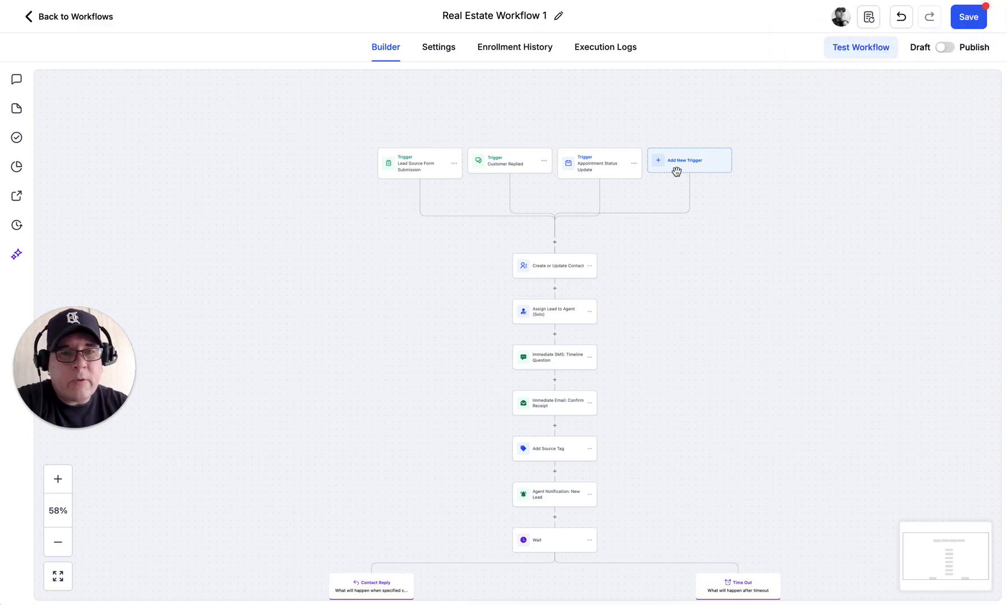
Step: Delete the Appointment Status Update trigger, then save the workflow and wait through the unresponsive-page prompt
{"action": "left_click", "coordinate": [635, 166]}
{"action": "left_click", "coordinate": [607, 202]}
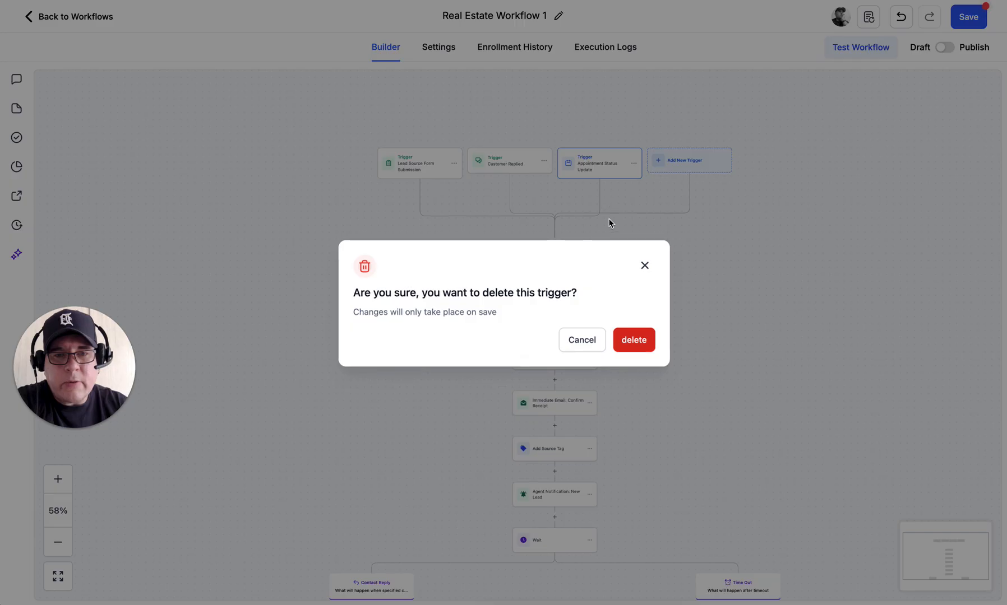
{"action": "left_click", "coordinate": [632, 339]}
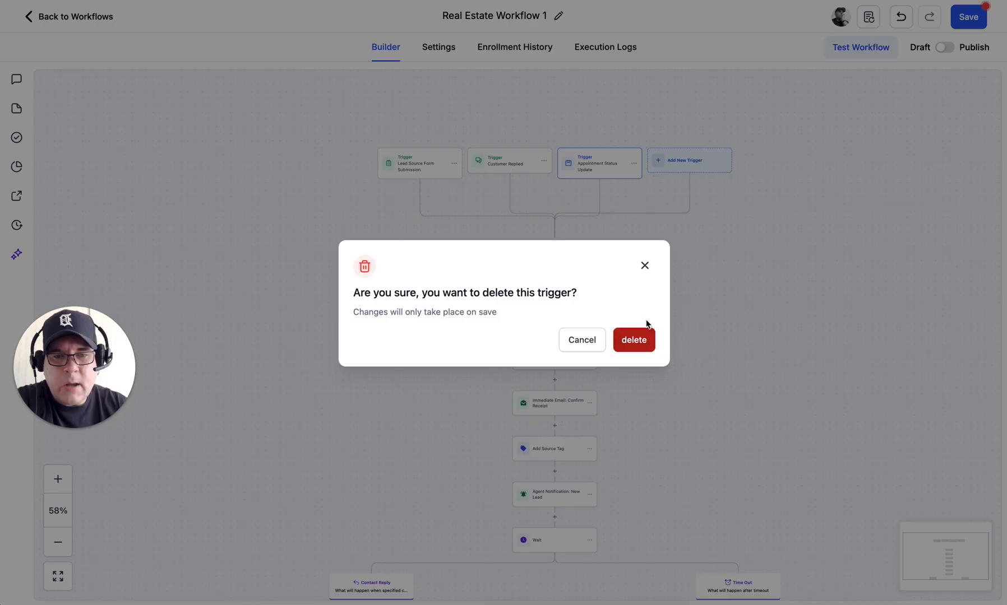
{"action": "left_click", "coordinate": [645, 338]}
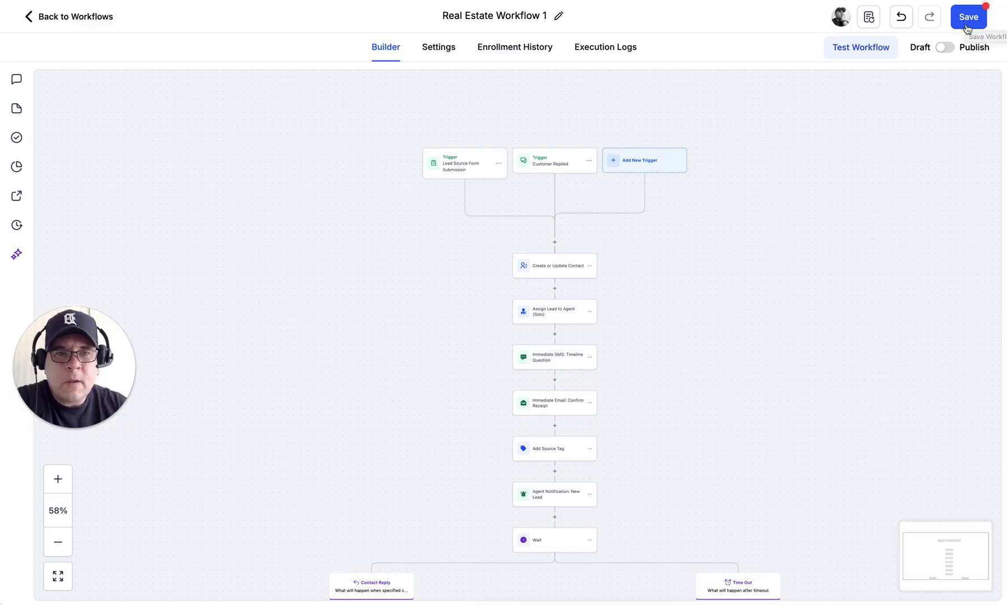
{"action": "left_click", "coordinate": [967, 22]}
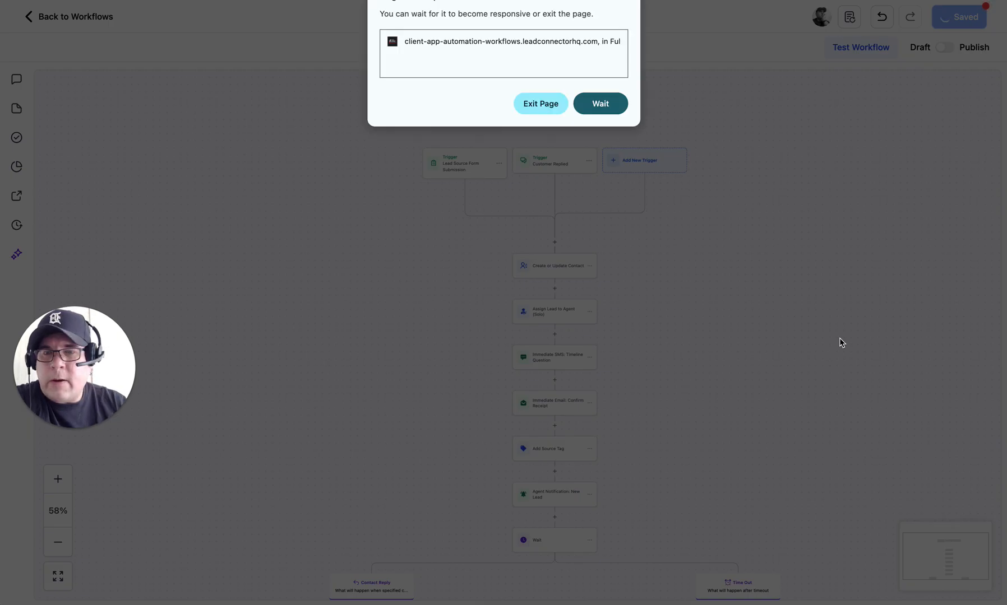
{"action": "left_click", "coordinate": [600, 100]}
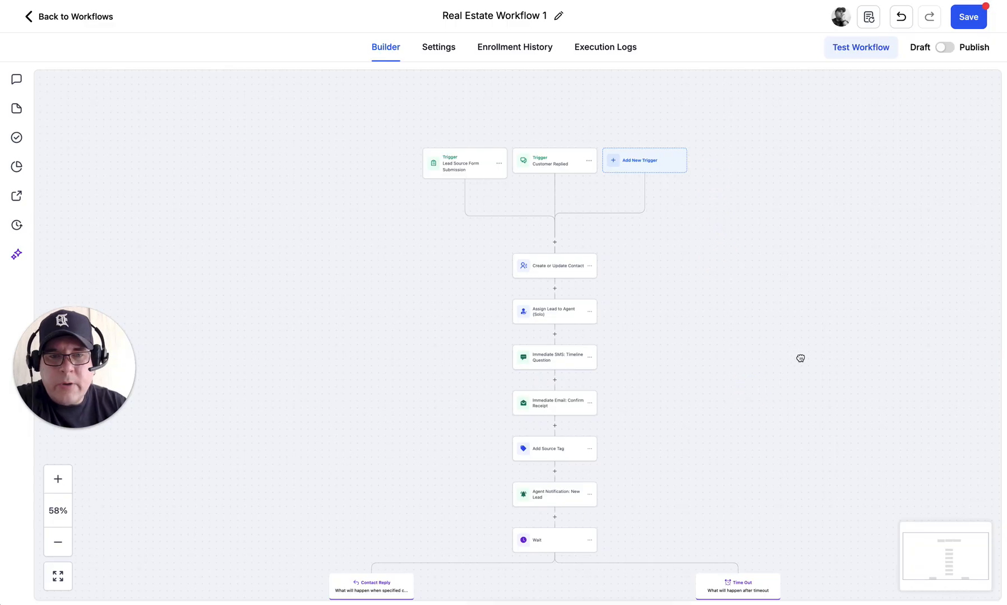
{"action": "scroll", "coordinate": [732, 295], "scroll_direction": "down", "scroll_amount": 5}
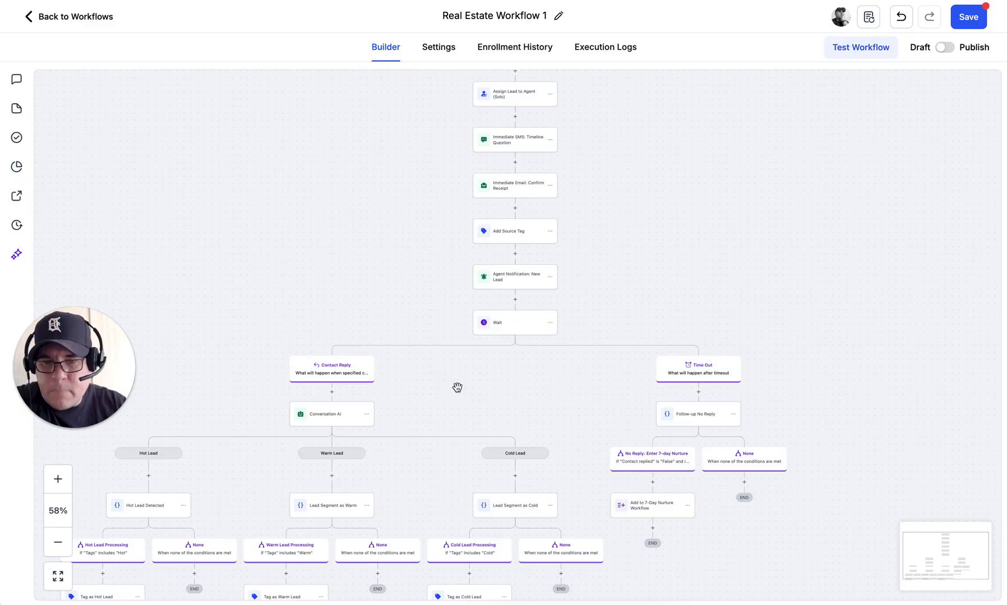
{"action": "left_click_drag", "start_coordinate": [458, 388], "coordinate": [541, 285]}
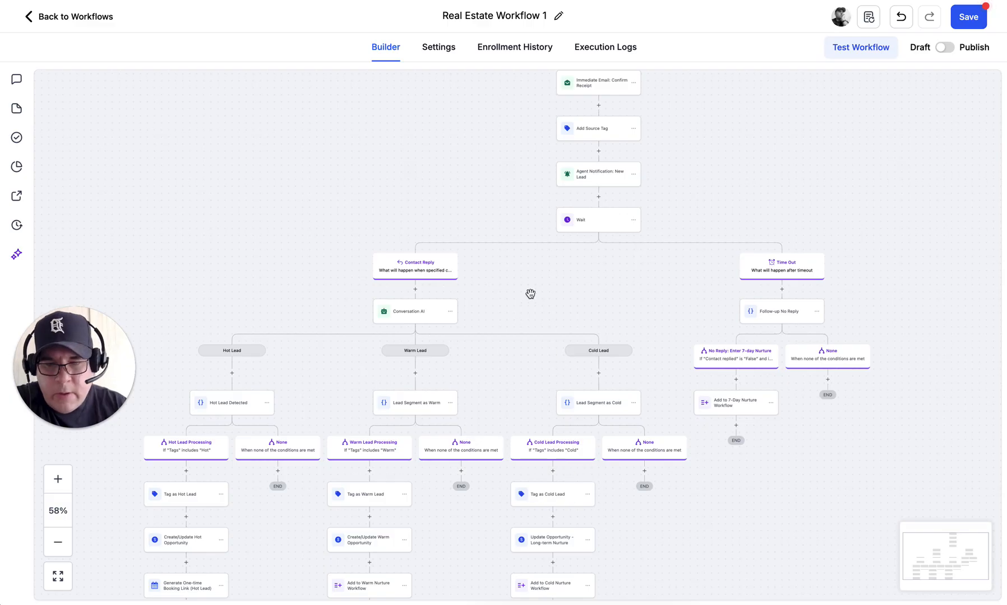
{"action": "left_click_drag", "start_coordinate": [532, 296], "coordinate": [565, 181]}
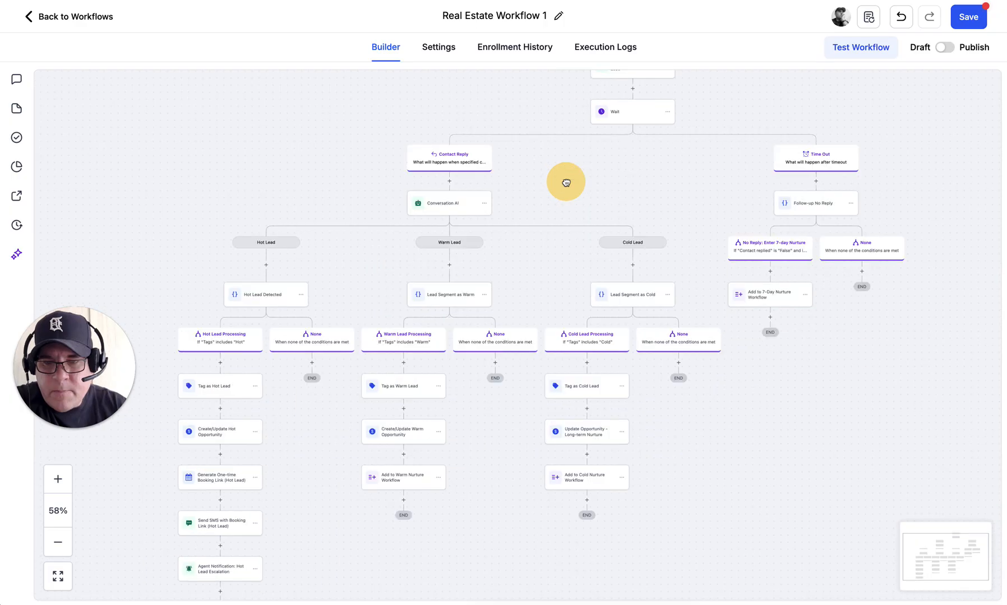
{"action": "left_click", "coordinate": [577, 121]}
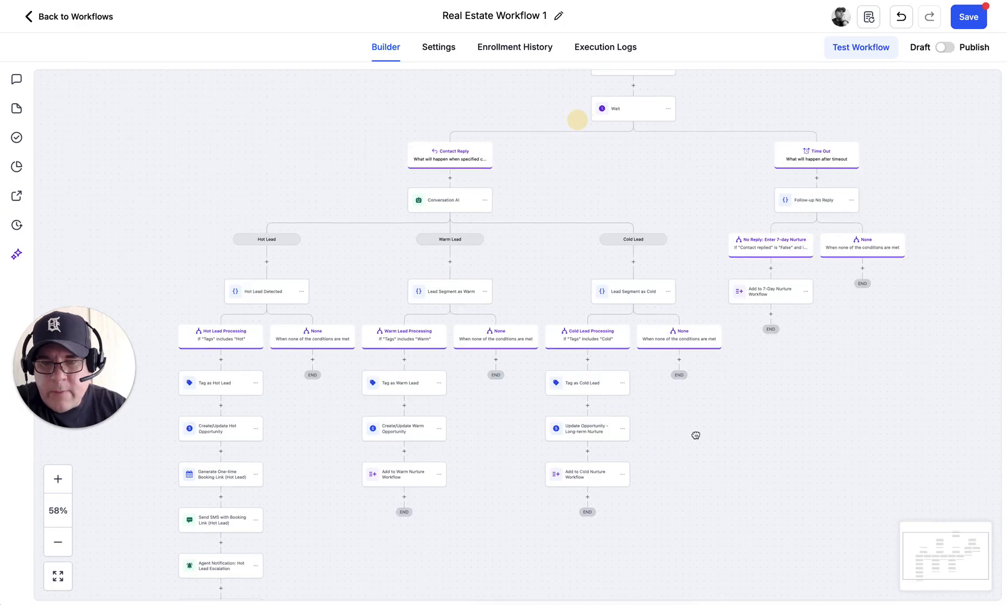
{"action": "scroll", "coordinate": [729, 448], "scroll_direction": "down", "scroll_amount": 2}
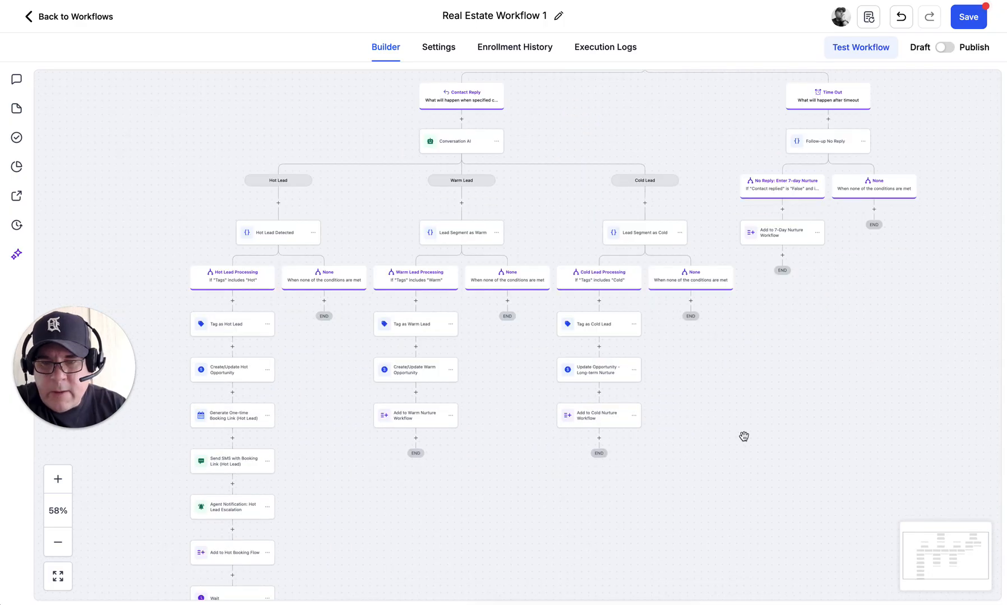
{"action": "left_click", "coordinate": [695, 467]}
{"action": "mouse_move", "coordinate": [695, 466]}
{"action": "left_mouse_down"}
{"action": "mouse_move", "coordinate": [738, 310]}
{"action": "mouse_move", "coordinate": [743, 247]}
{"action": "left_mouse_up"}
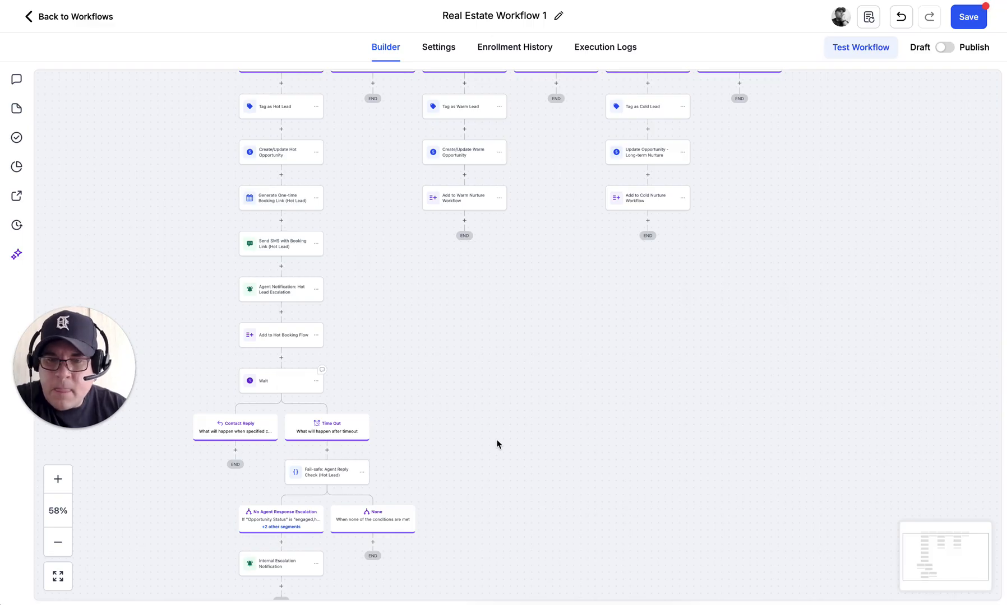
Step: Set the Hot Lead Wait step's Reply To to Send SMS with Booking Link (Hot Lead) and save it
{"action": "left_click", "coordinate": [273, 386]}
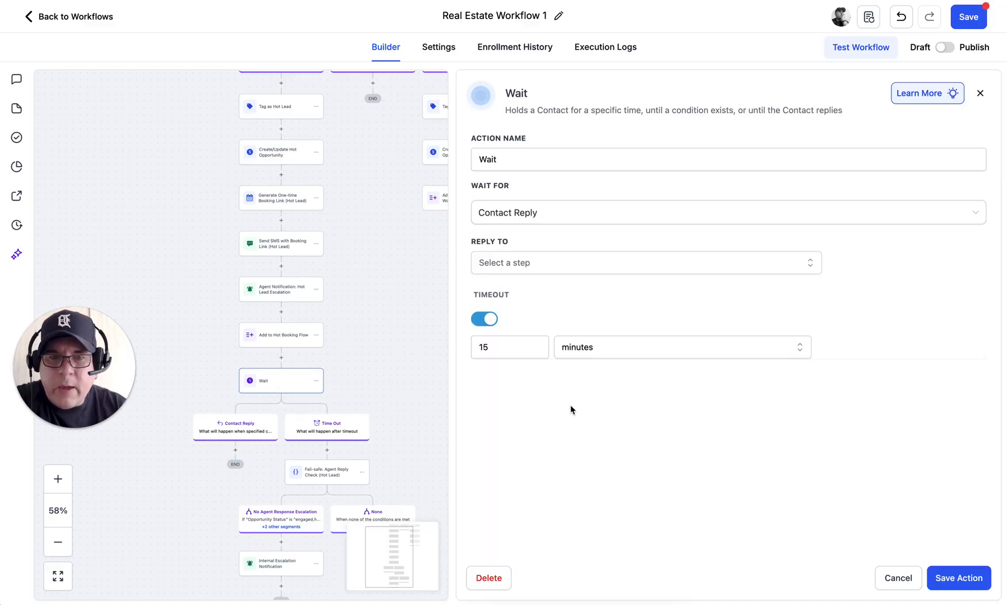
{"action": "left_click", "coordinate": [520, 264]}
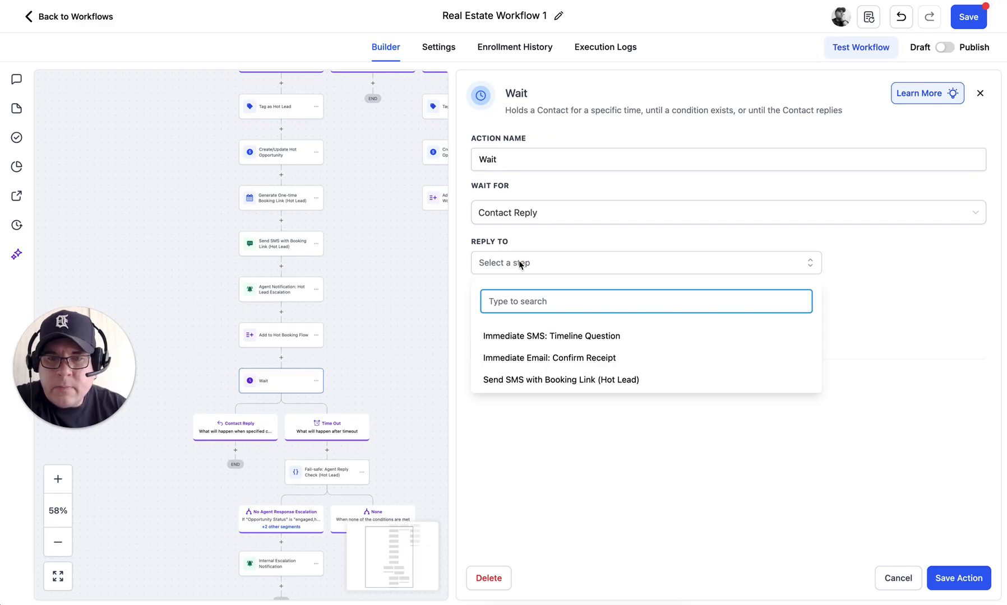
{"action": "left_click", "coordinate": [521, 381]}
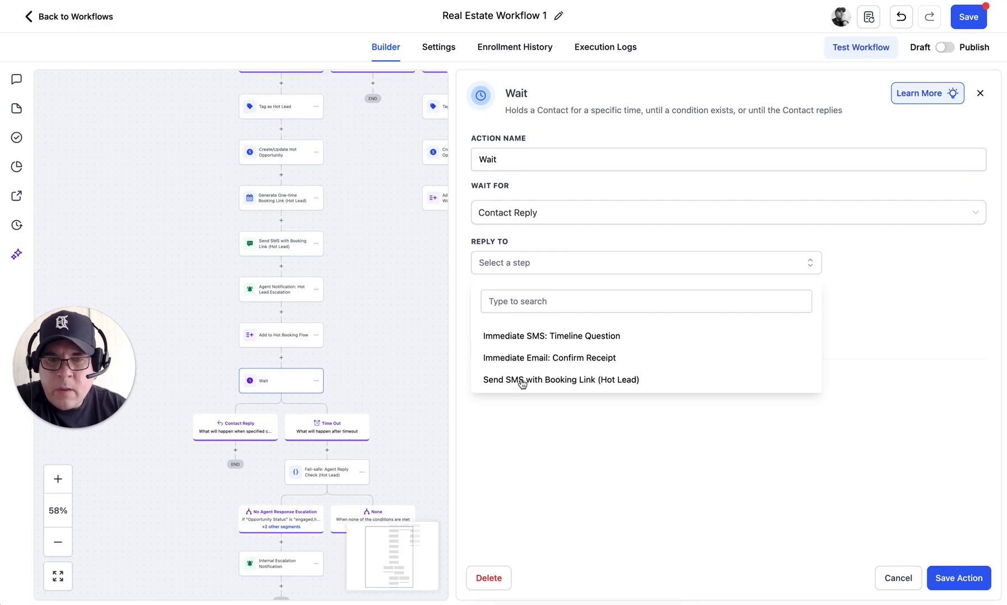
{"action": "left_click", "coordinate": [711, 442]}
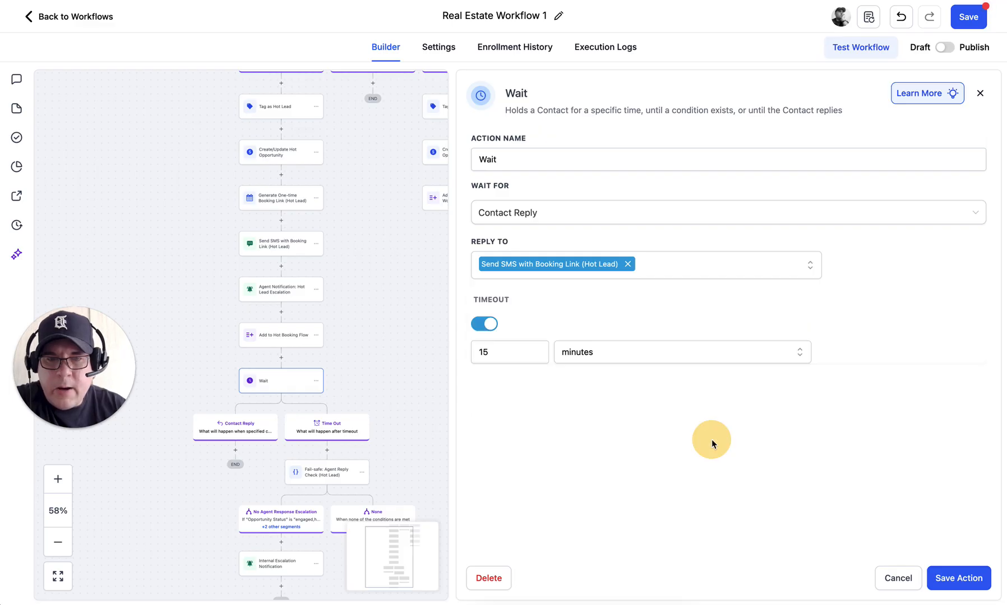
{"action": "left_click", "coordinate": [952, 577]}
{"action": "left_click", "coordinate": [540, 402]}
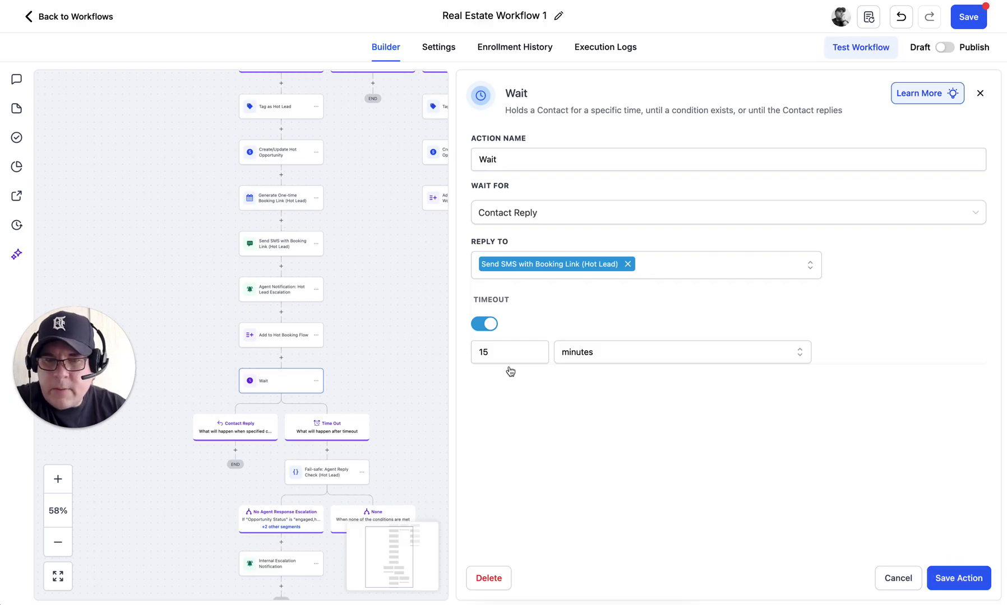
{"action": "left_click", "coordinate": [952, 577]}
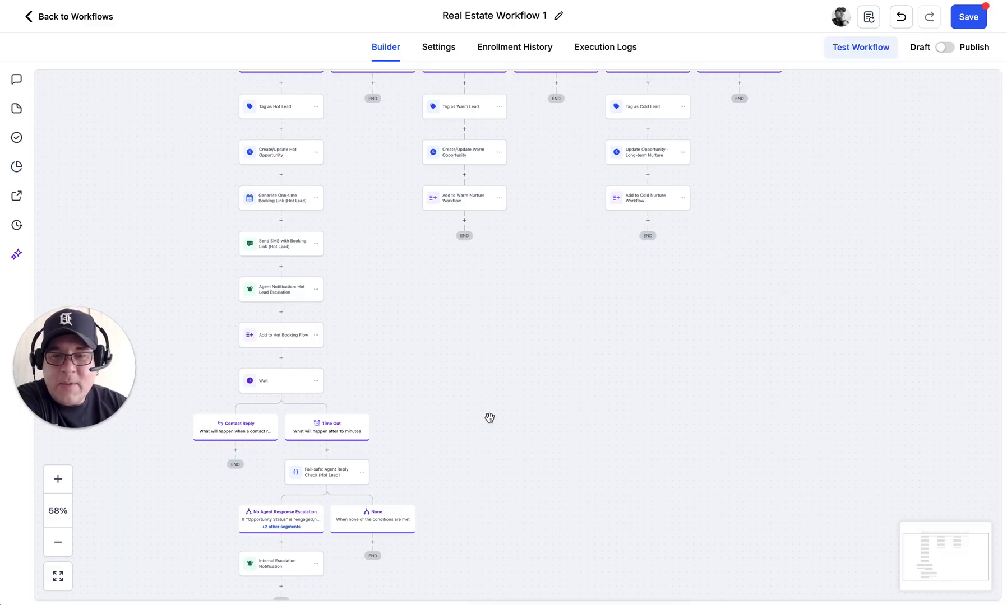
Step: Pan to the Wait step under Agent Notification: New Lead and open its Contact Reply settings
{"action": "left_click_drag", "start_coordinate": [490, 418], "coordinate": [458, 414]}
{"action": "left_click_drag", "start_coordinate": [461, 470], "coordinate": [463, 485]}
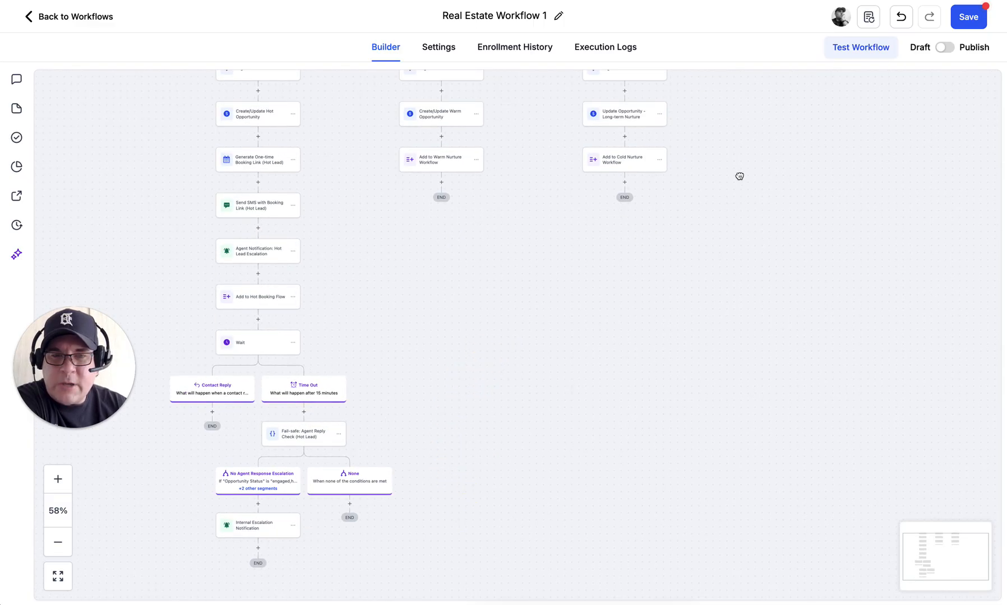
{"action": "left_click_drag", "start_coordinate": [720, 150], "coordinate": [718, 257]}
{"action": "scroll", "coordinate": [718, 258], "scroll_direction": "up", "scroll_amount": 4}
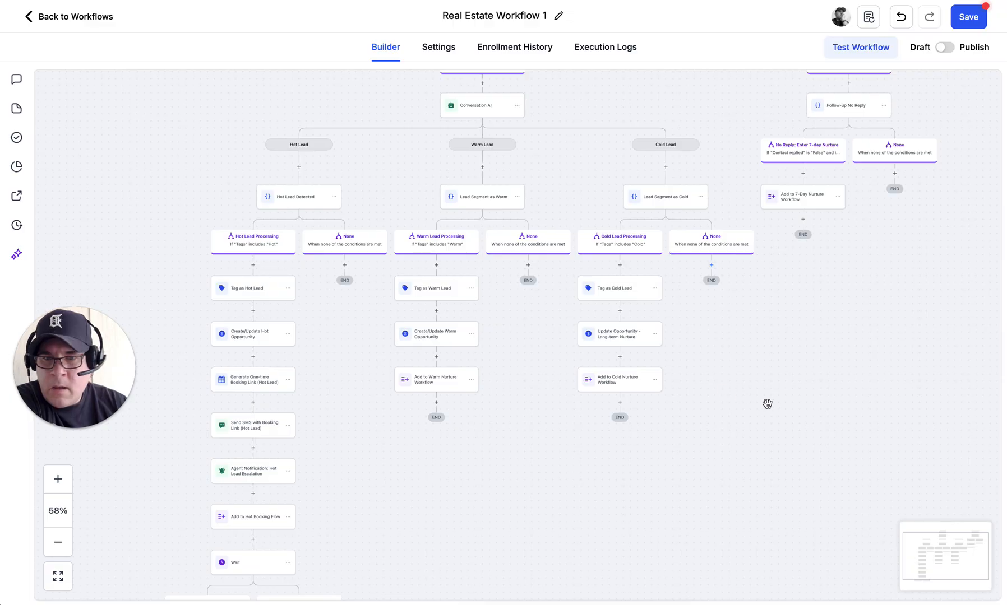
{"action": "left_click_drag", "start_coordinate": [837, 326], "coordinate": [834, 372]}
{"action": "left_click_drag", "start_coordinate": [829, 444], "coordinate": [818, 489]}
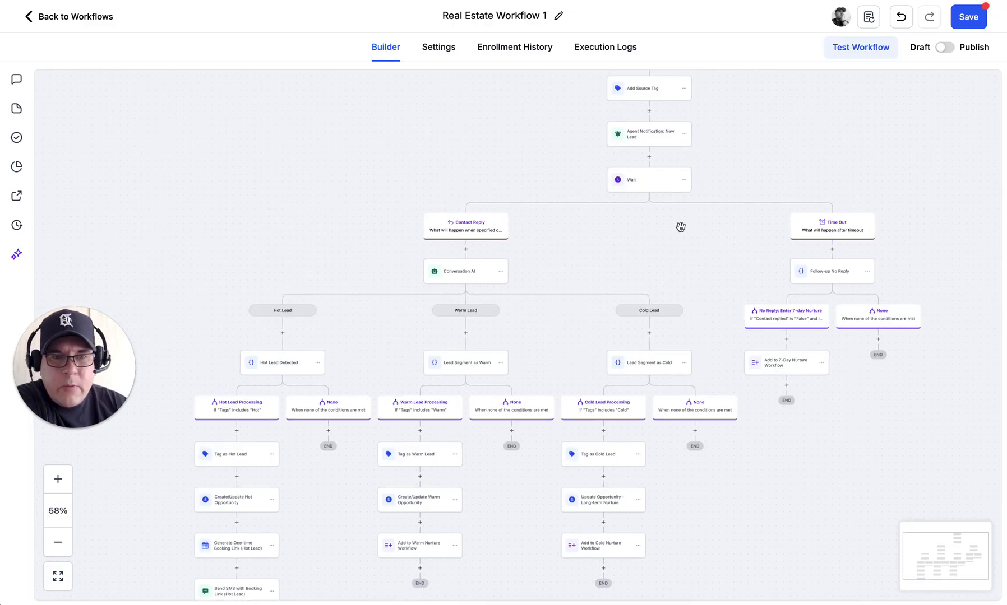
{"action": "left_click", "coordinate": [633, 185]}
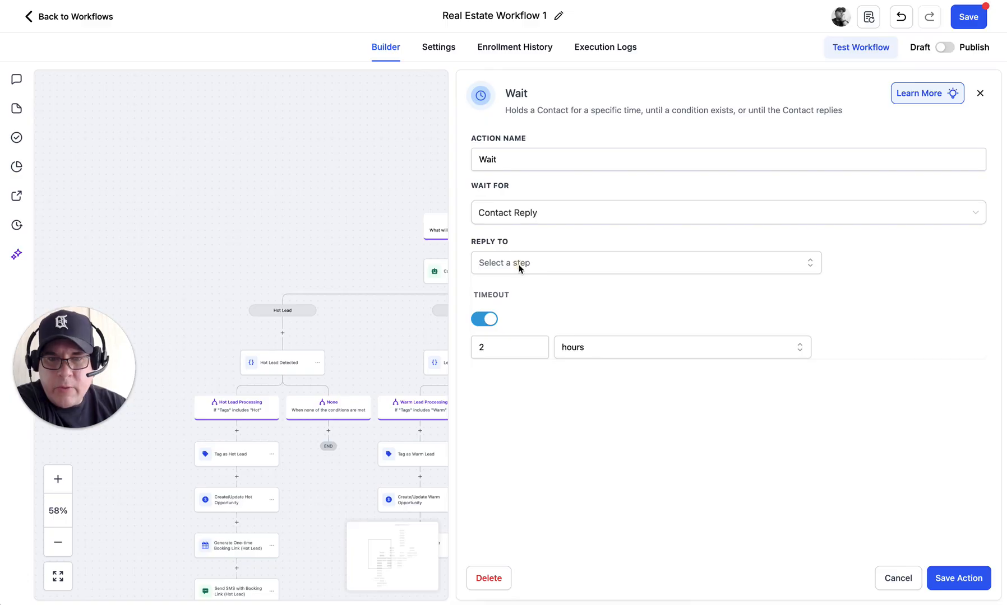
Step: Set the Wait step to await replies to 'Immediate SMS: Timeline Question' and save it
{"action": "left_click", "coordinate": [519, 267]}
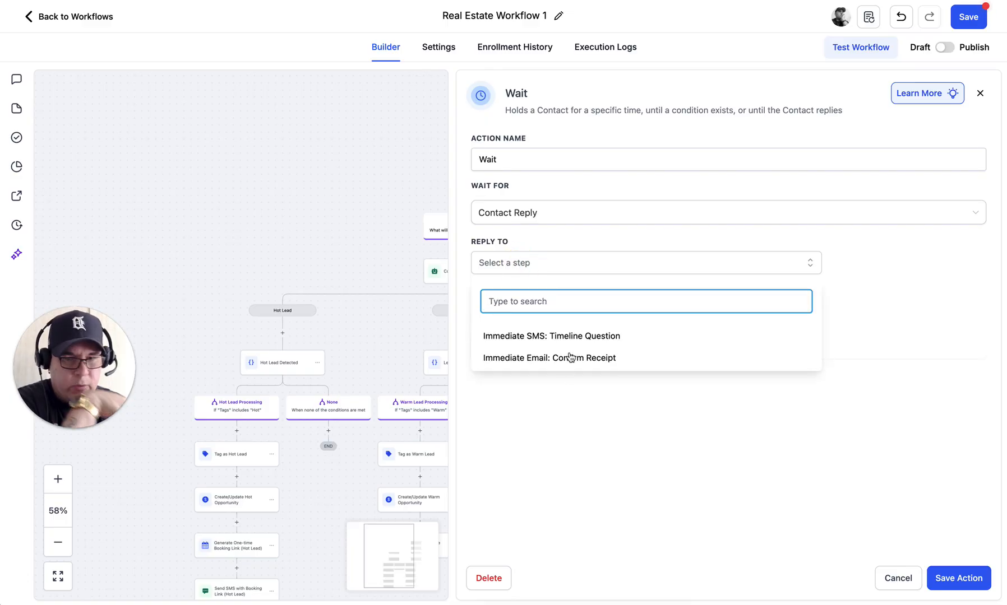
{"action": "left_click", "coordinate": [567, 336]}
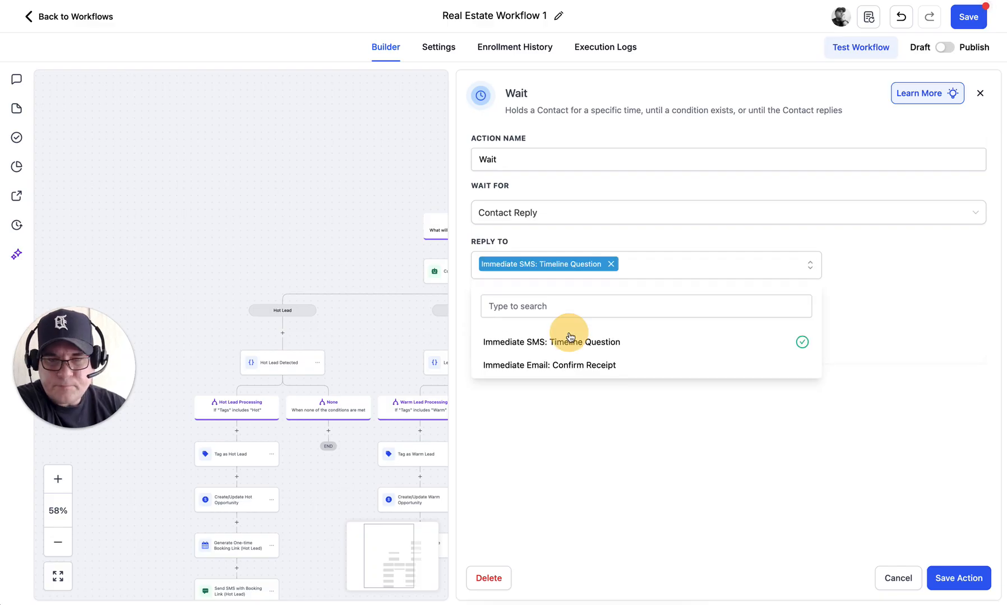
{"action": "left_click", "coordinate": [740, 475]}
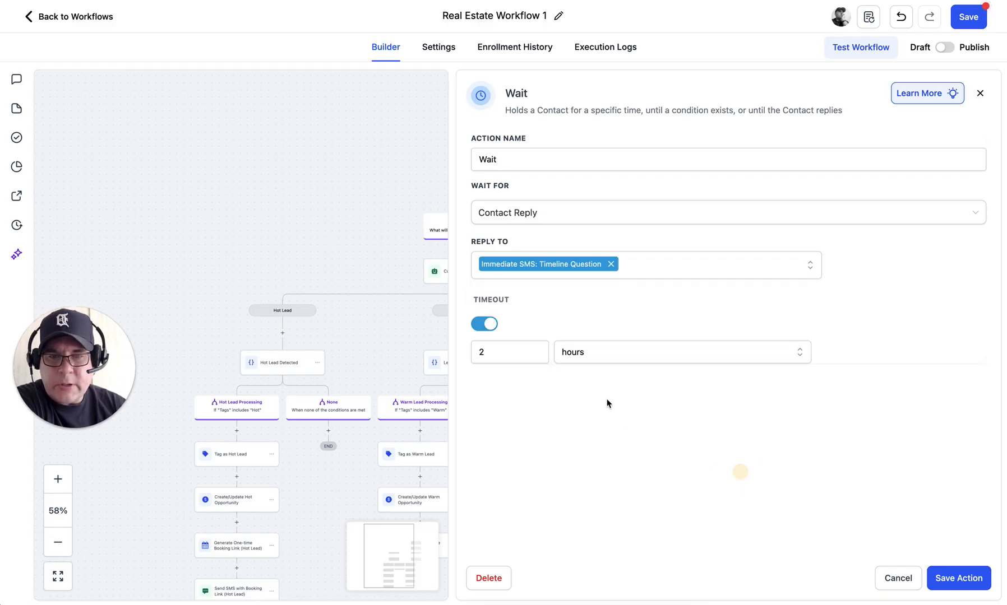
{"action": "left_click", "coordinate": [951, 579]}
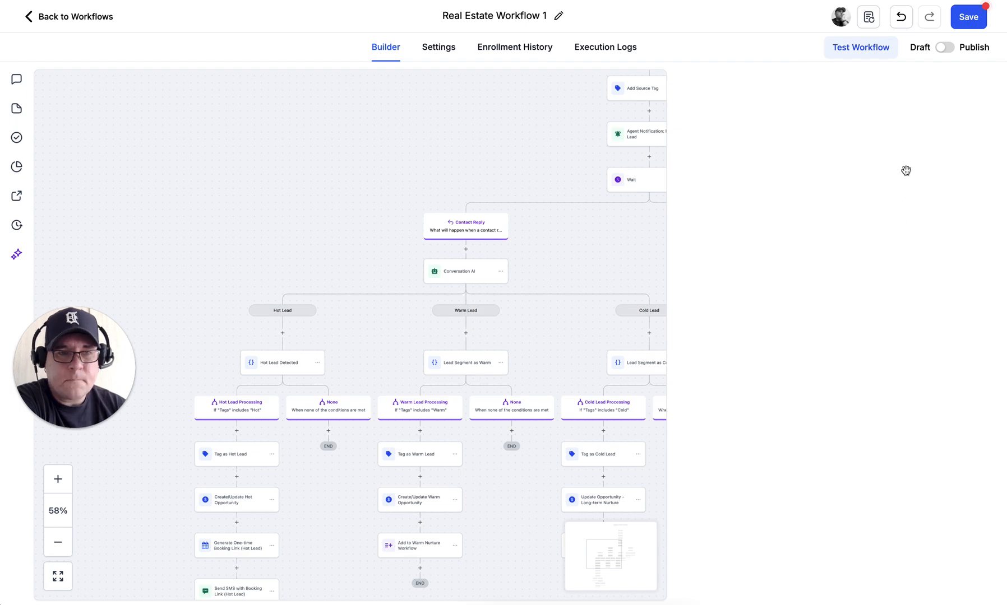
Step: Save Real Estate Workflow 1, then go back to the workflows list
{"action": "left_click", "coordinate": [966, 22]}
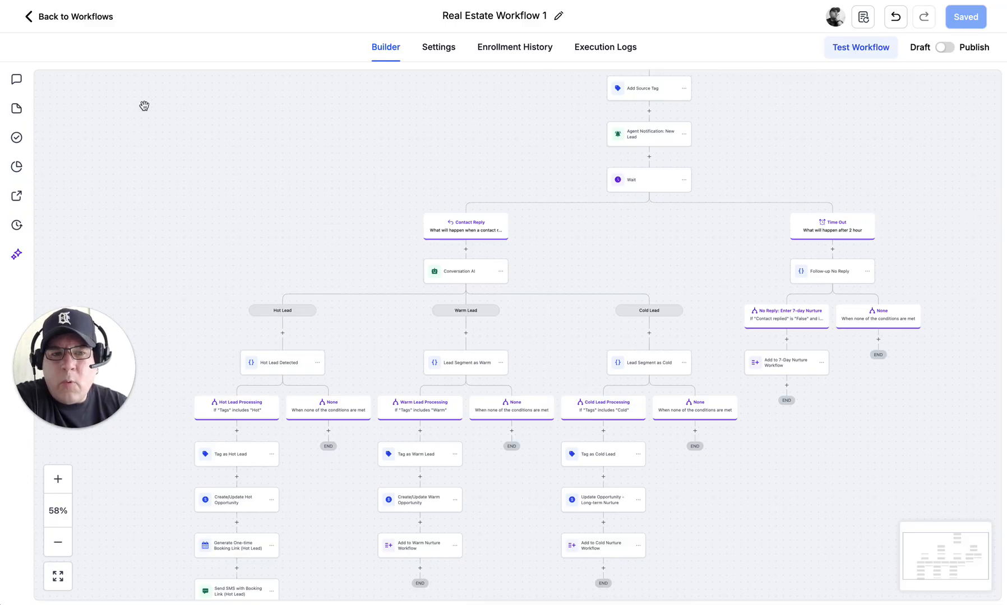
{"action": "left_click", "coordinate": [32, 17]}
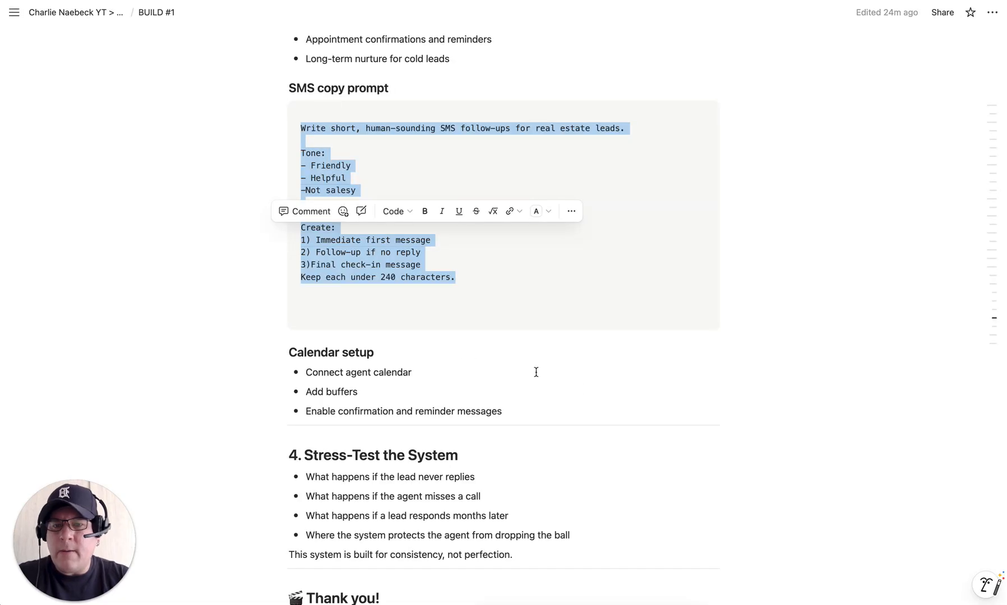
{"action": "left_click", "coordinate": [580, 389]}
{"action": "scroll", "coordinate": [580, 389], "scroll_direction": "up", "scroll_amount": 3}
{"action": "scroll", "coordinate": [580, 390], "scroll_direction": "up", "scroll_amount": 10}
{"action": "scroll", "coordinate": [580, 390], "scroll_direction": "up", "scroll_amount": 2}
{"action": "scroll", "coordinate": [580, 390], "scroll_direction": "down", "scroll_amount": 2}
{"action": "scroll", "coordinate": [579, 390], "scroll_direction": "up", "scroll_amount": 2}
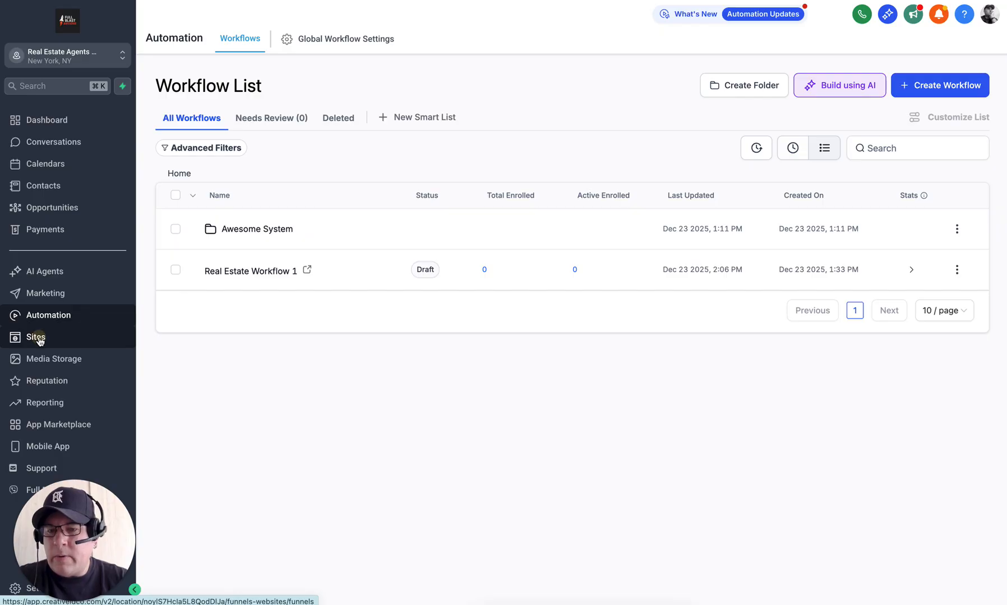
Step: Open the 'Awesome System - Lead Form' funnel from the Sites funnels list
{"action": "left_click", "coordinate": [38, 338]}
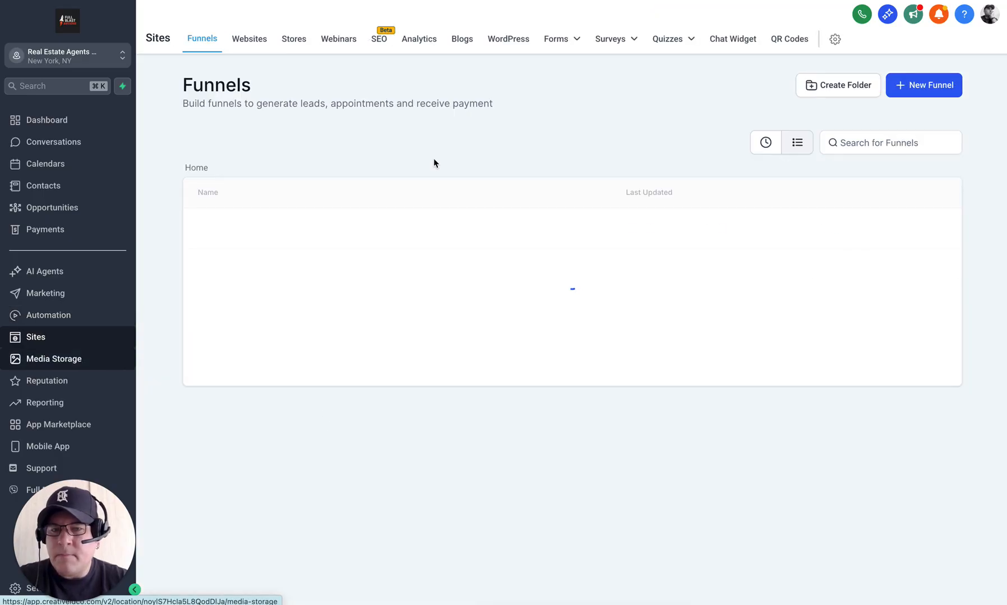
{"action": "mouse_move", "coordinate": [567, 44]}
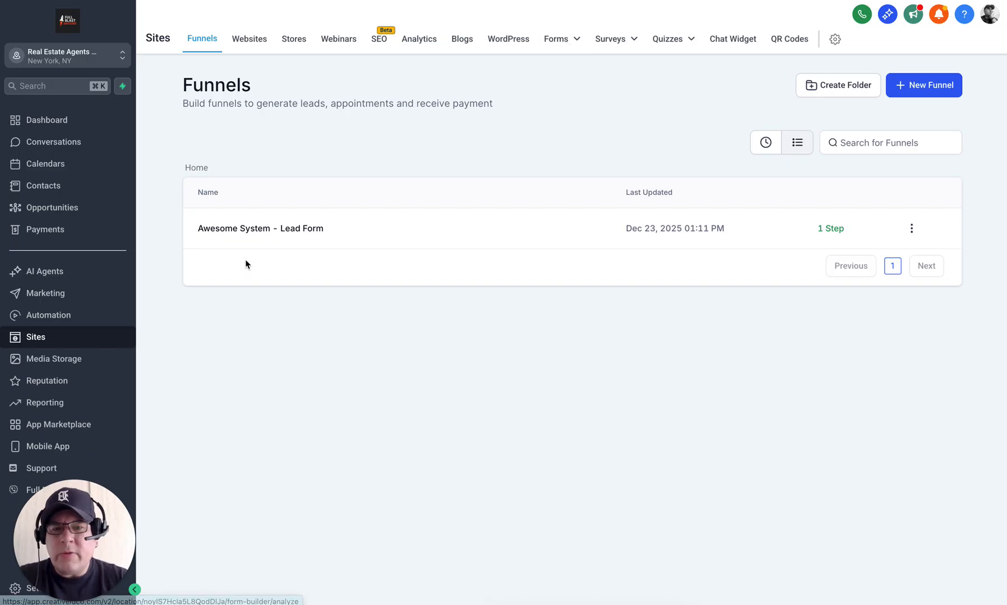
{"action": "left_click", "coordinate": [292, 230]}
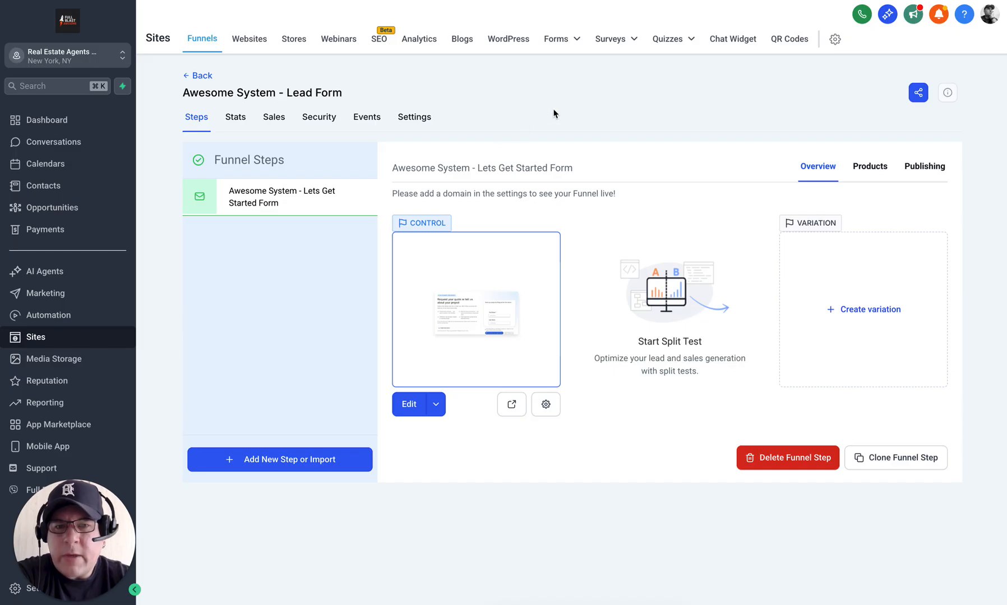
{"action": "mouse_move", "coordinate": [557, 39]}
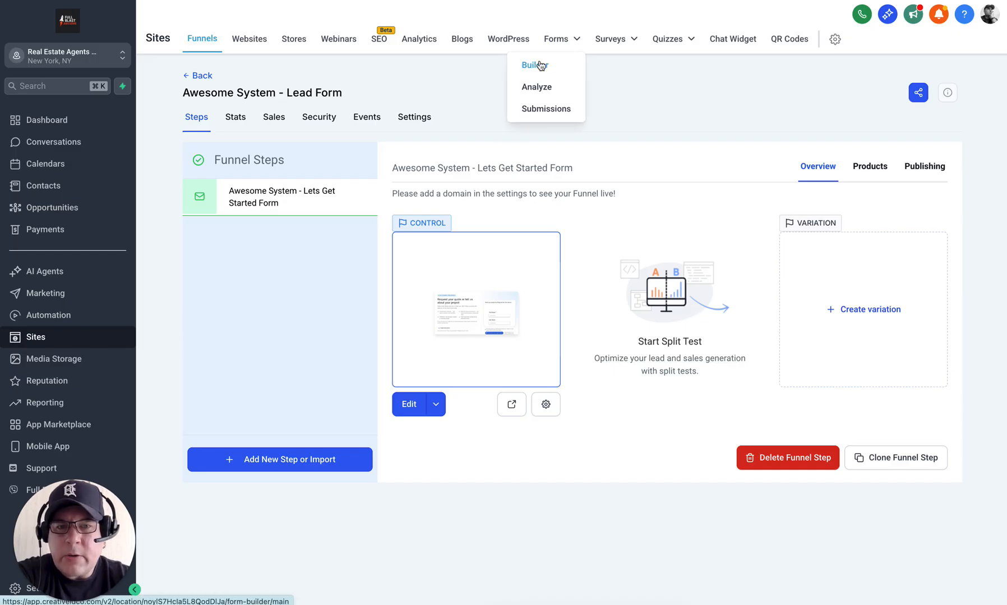
Step: Open 'Awesome System - Lead Form' from the Forms Builder list for editing
{"action": "left_click", "coordinate": [540, 65]}
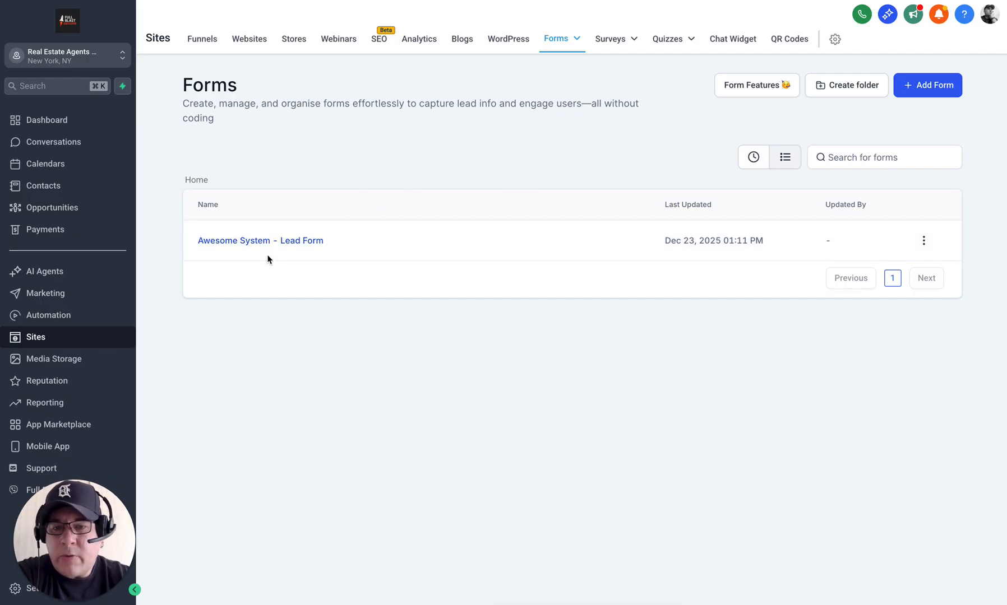
{"action": "left_click", "coordinate": [295, 242]}
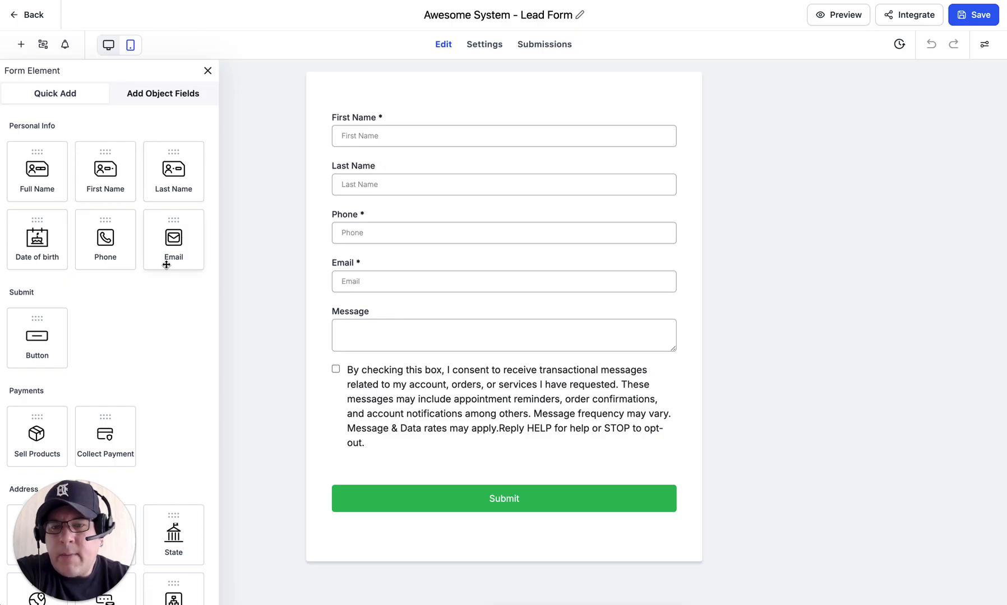
Step: Check the First Name field's Text settings, then switch to the BUILD #1 notes with Ctrl+Tab
{"action": "left_click", "coordinate": [381, 118]}
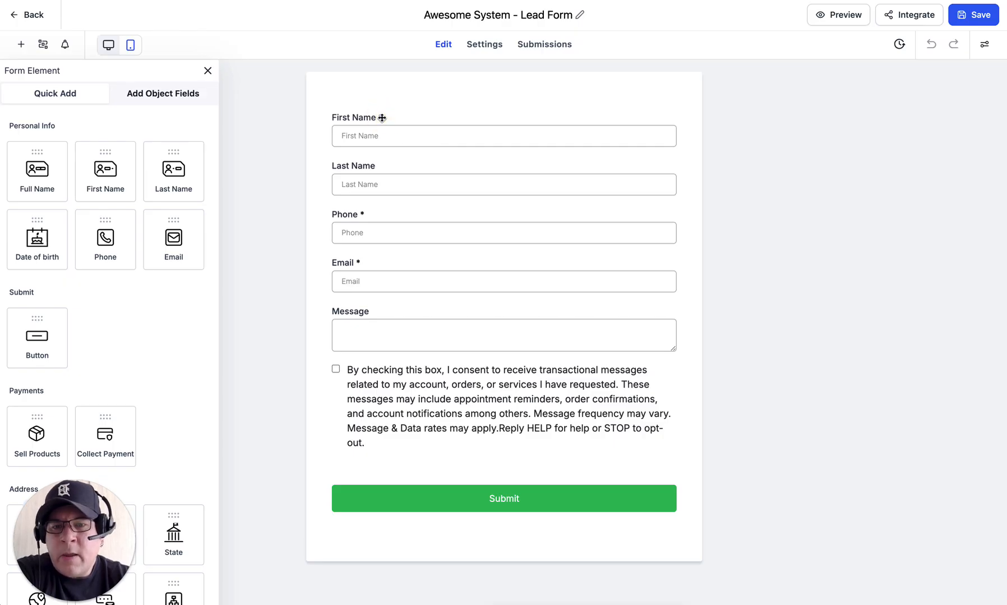
{"action": "left_click", "coordinate": [382, 118]}
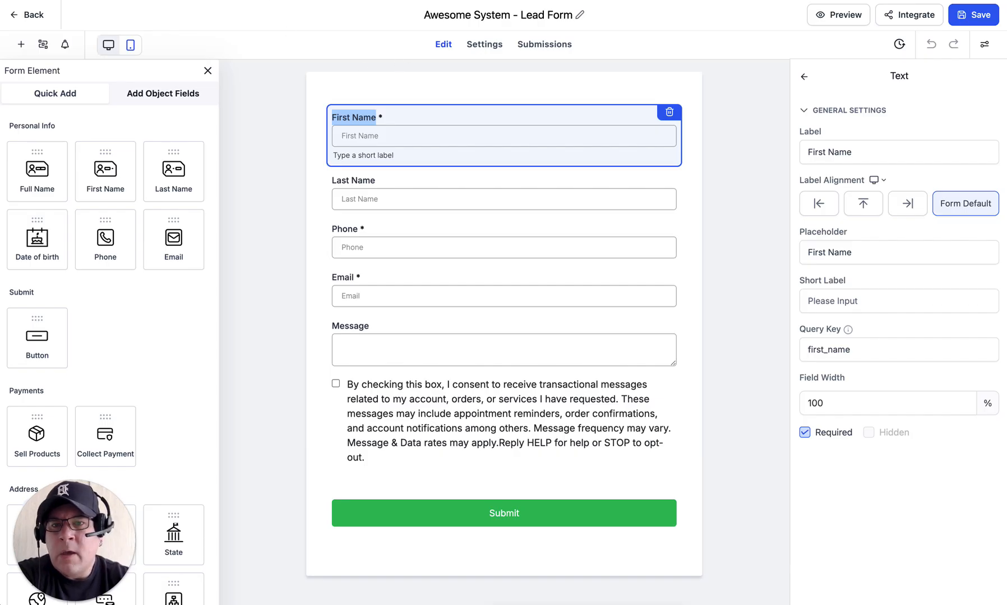
{"action": "key", "text": "ctrl+Tab"}
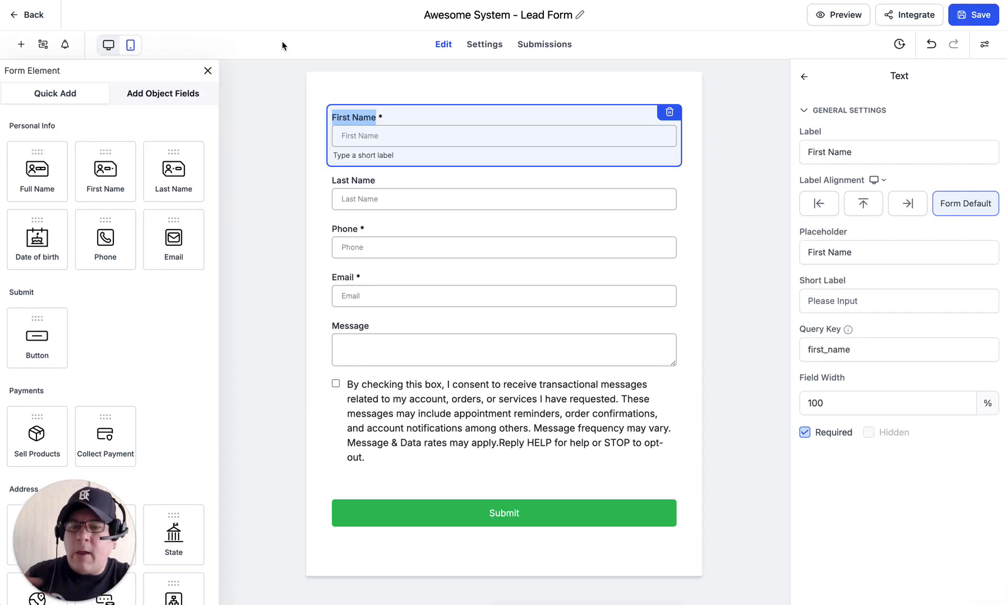
Step: Drag a Radio element below Email and relabel it 'Buyer or Seller?'
{"action": "scroll", "coordinate": [145, 307], "scroll_direction": "down", "scroll_amount": 3}
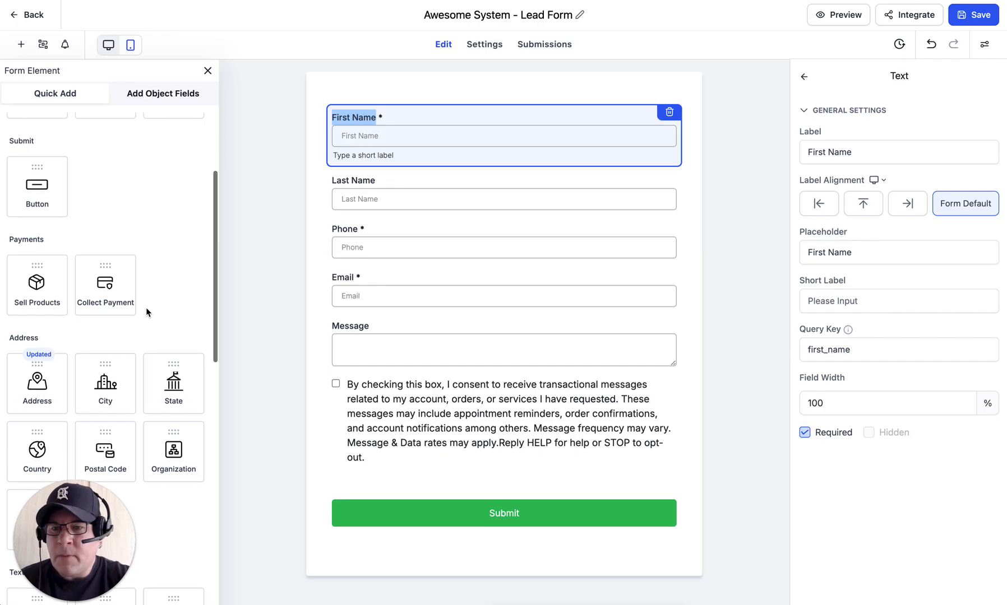
{"action": "scroll", "coordinate": [145, 308], "scroll_direction": "down", "scroll_amount": 7}
{"action": "scroll", "coordinate": [145, 308], "scroll_direction": "down", "scroll_amount": 2}
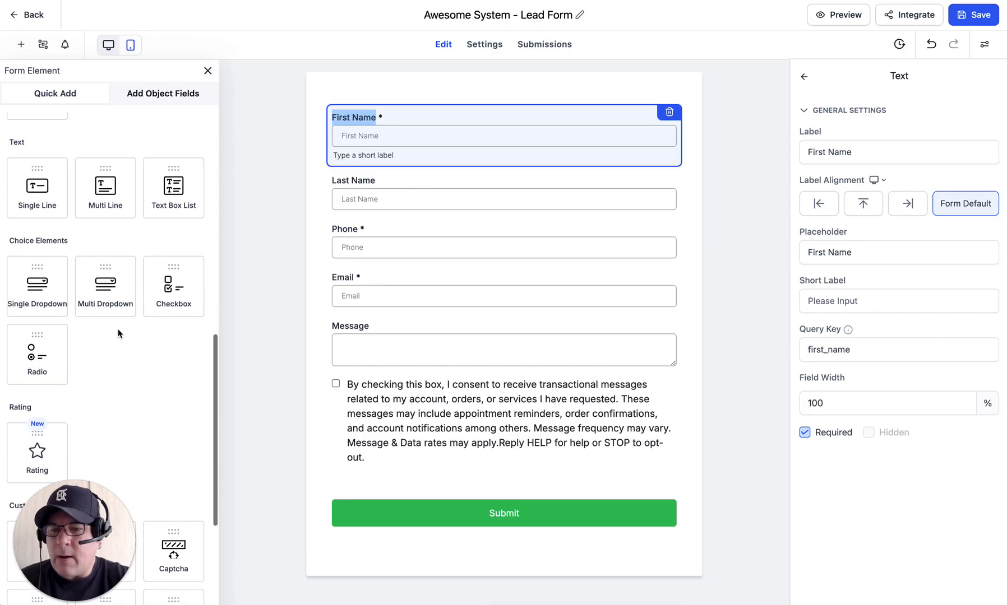
{"action": "mouse_move", "coordinate": [31, 354]}
{"action": "left_mouse_down"}
{"action": "mouse_move", "coordinate": [218, 348]}
{"action": "mouse_move", "coordinate": [375, 320]}
{"action": "left_mouse_up"}
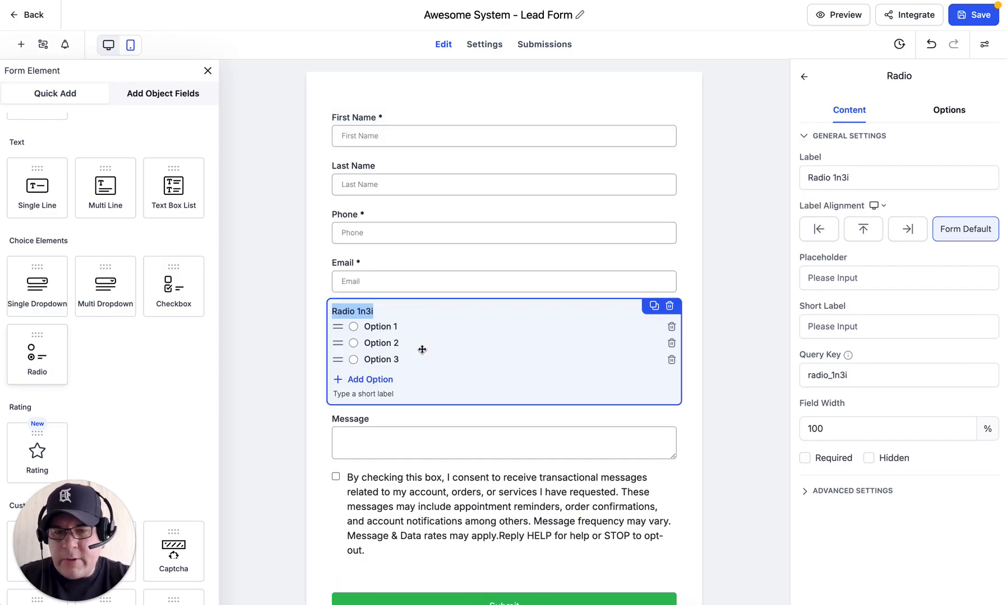
{"action": "left_click", "coordinate": [836, 176]}
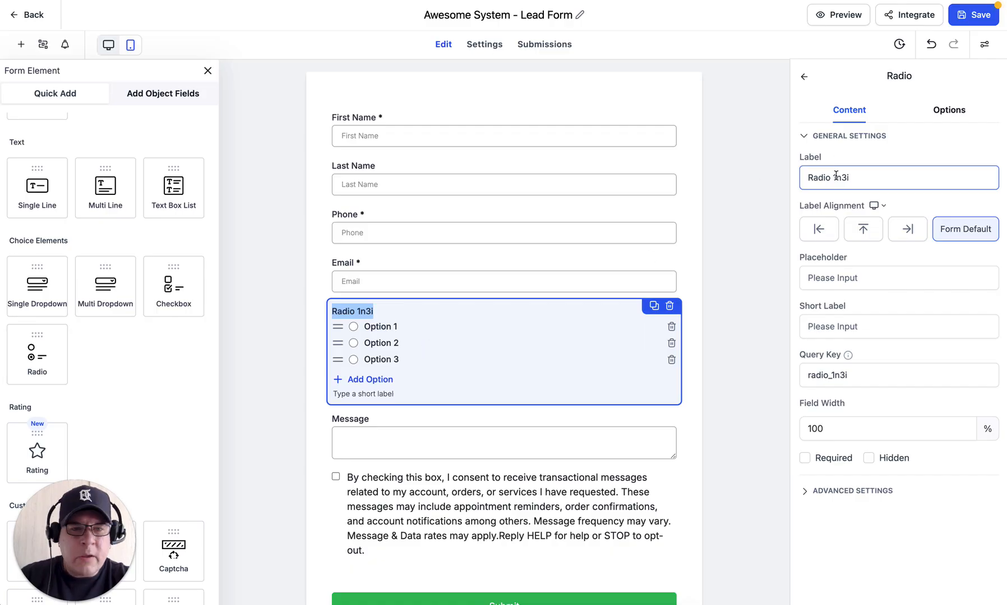
{"action": "triple_click", "coordinate": [835, 176]}
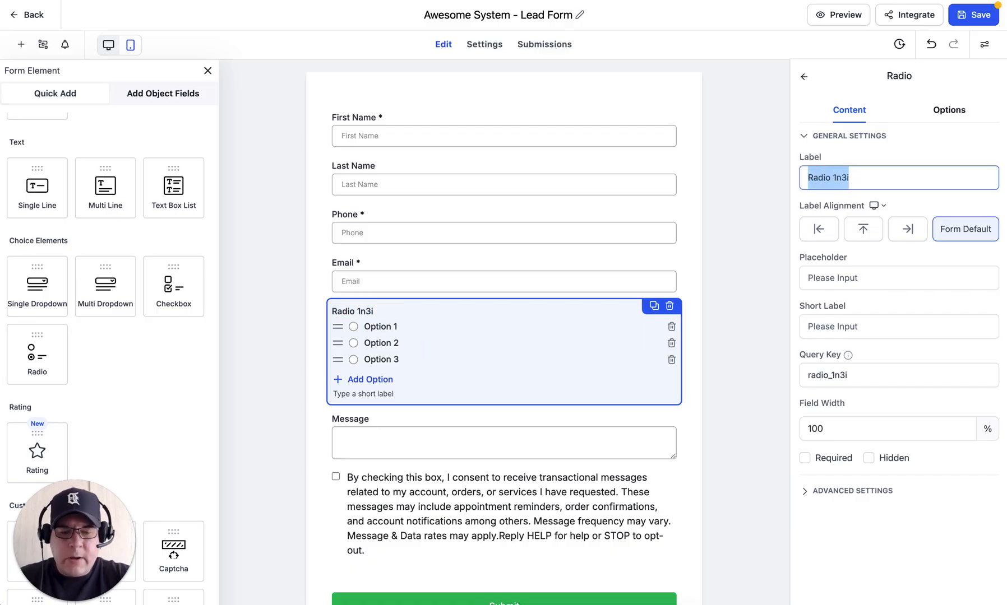
{"action": "type", "text": "Bu"}
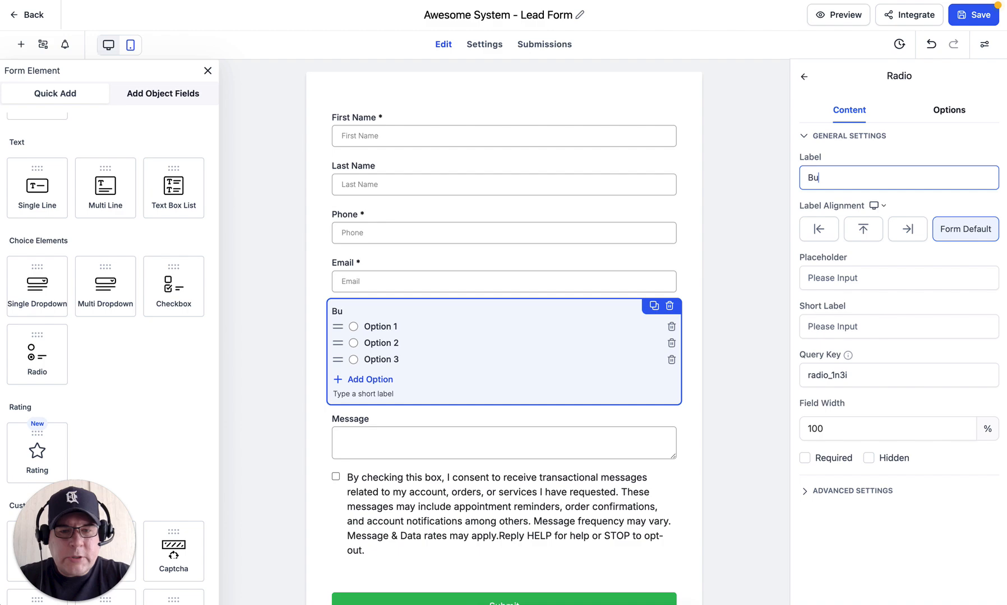
{"action": "type", "text": "yer or Seller?"}
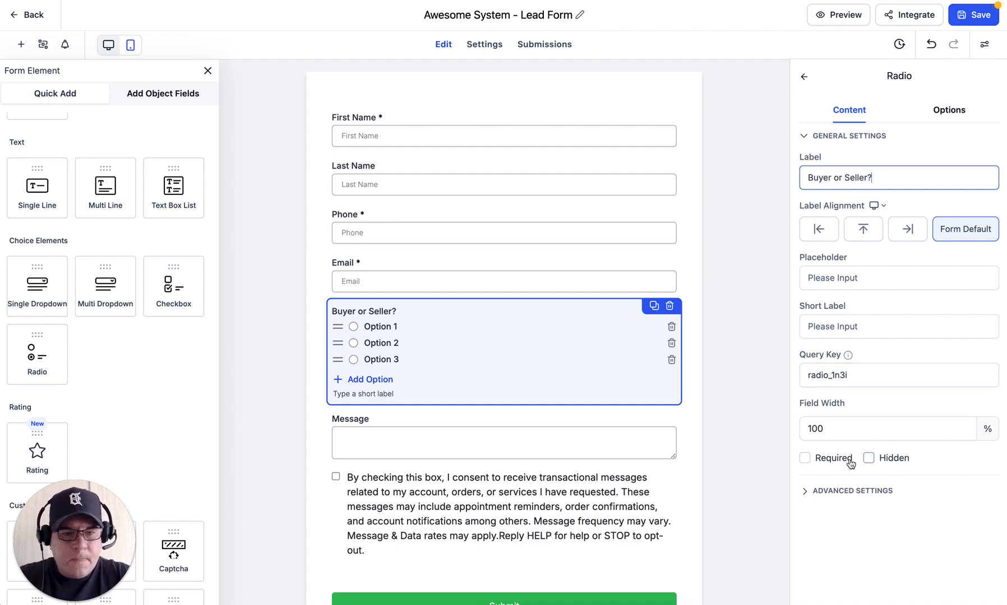
Step: Remove the third radio option and rename the remaining two Buyer and Seller
{"action": "left_click", "coordinate": [949, 111]}
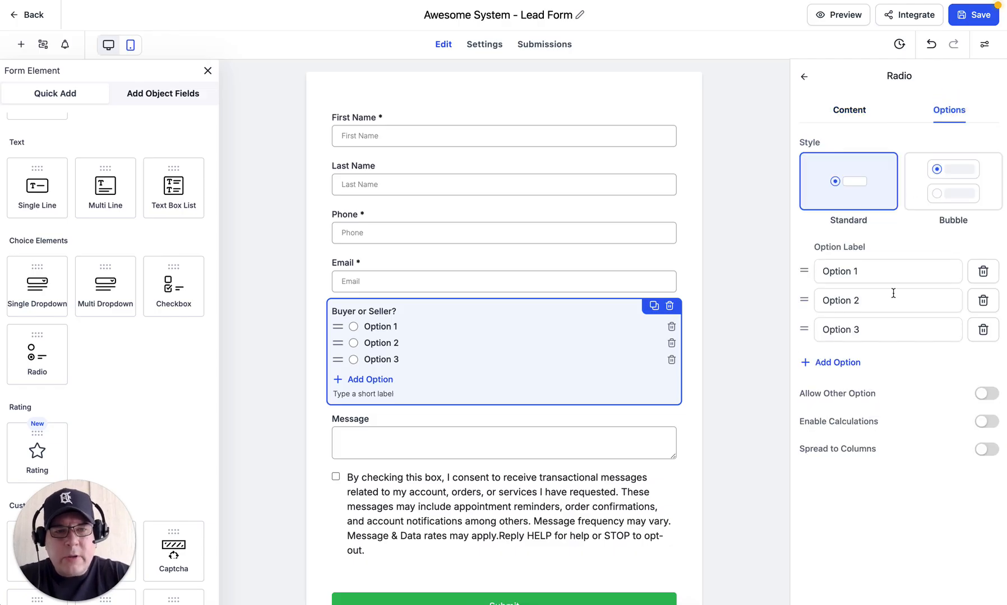
{"action": "left_click", "coordinate": [982, 330]}
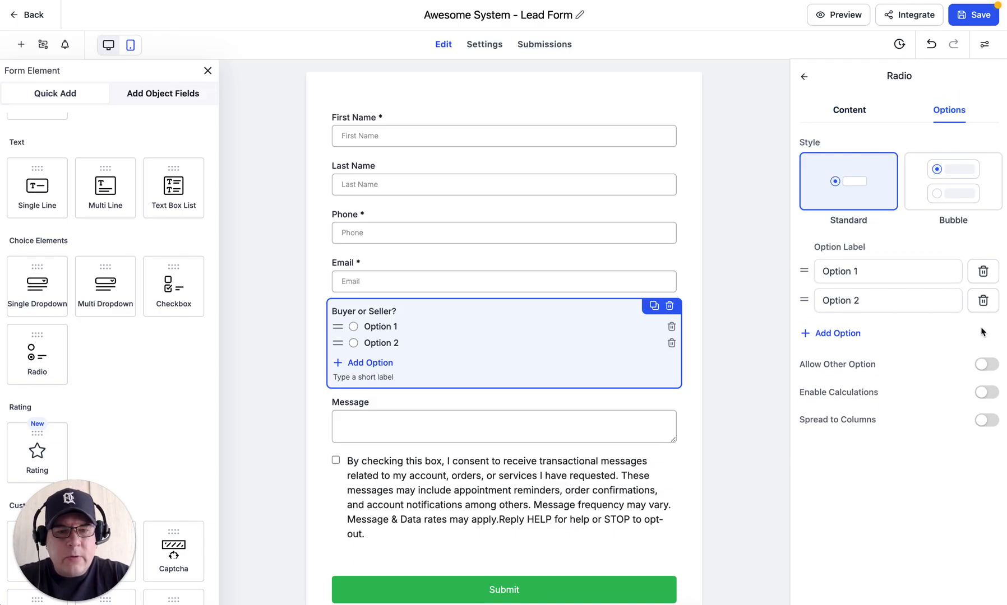
{"action": "triple_click", "coordinate": [868, 274]}
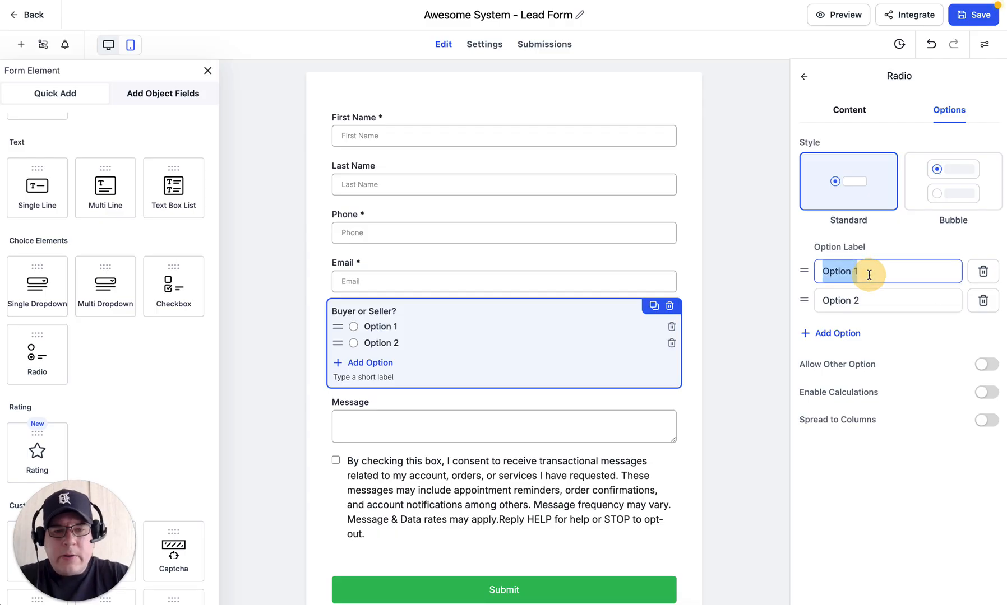
{"action": "type", "text": "Buy"}
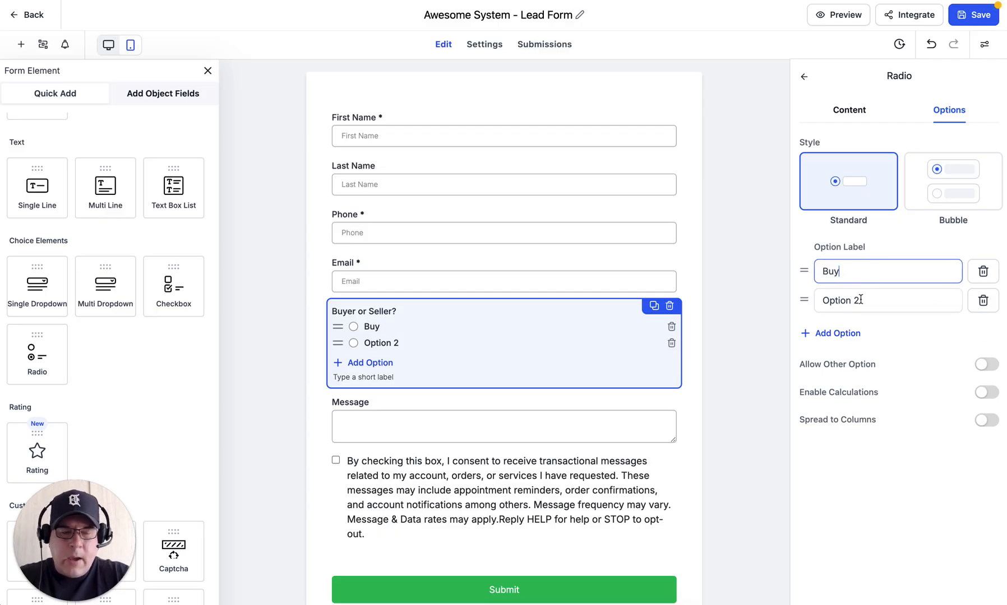
{"action": "type", "text": "er"}
{"action": "triple_click", "coordinate": [855, 301]}
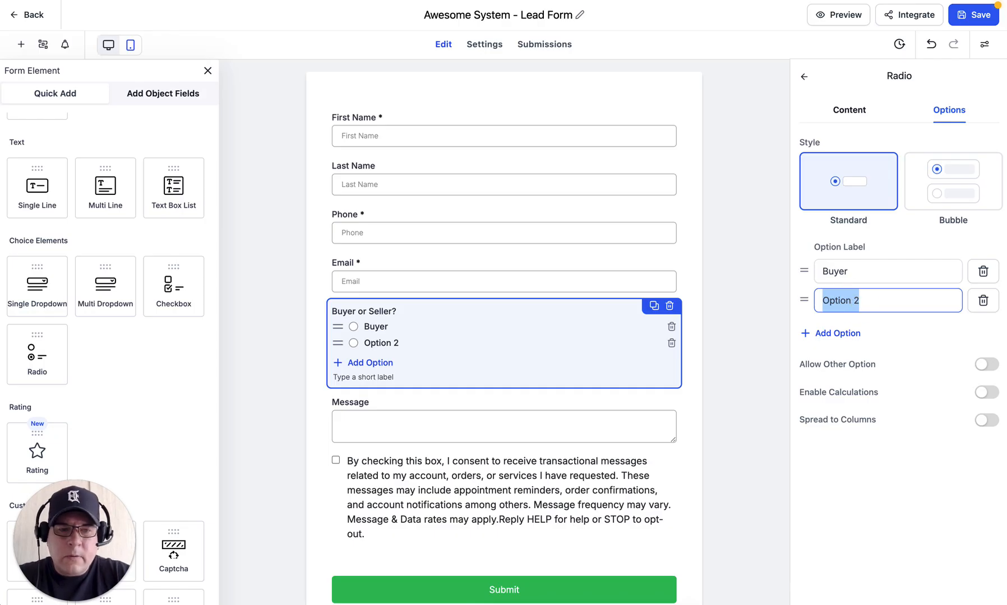
{"action": "type", "text": "Seller"}
{"action": "left_click", "coordinate": [741, 260]}
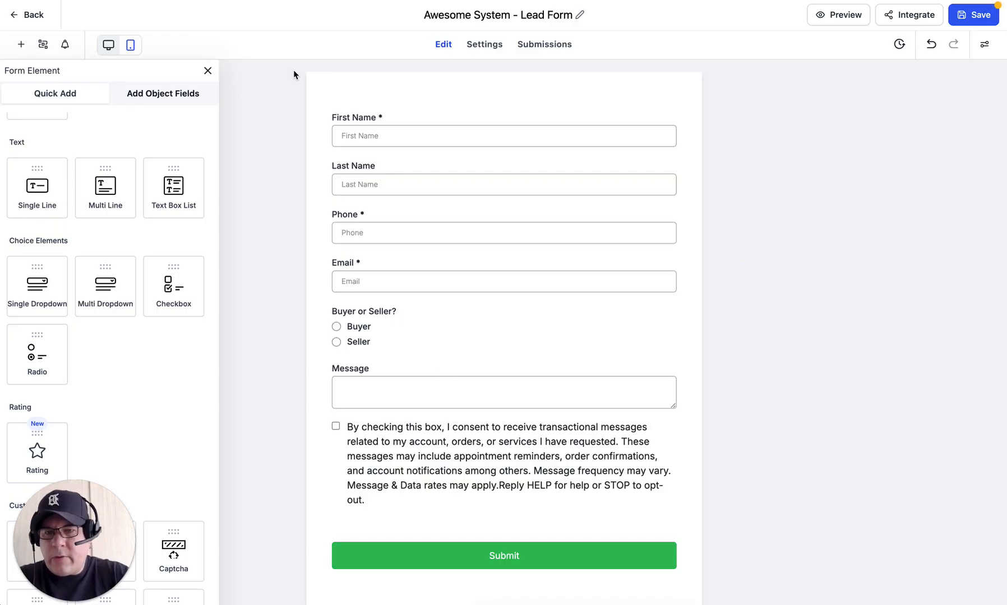
{"action": "key", "text": "ctrl+Tab"}
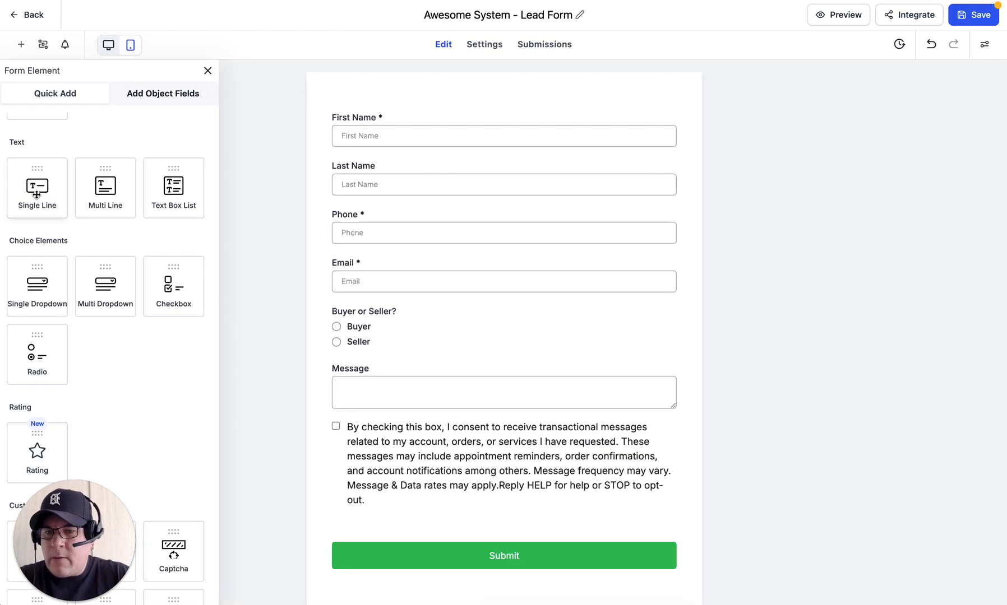
Step: Drag a Single Line field below 'Buyer or Seller?' and label it 'Price Range'
{"action": "left_click_drag", "start_coordinate": [37, 194], "coordinate": [361, 356]}
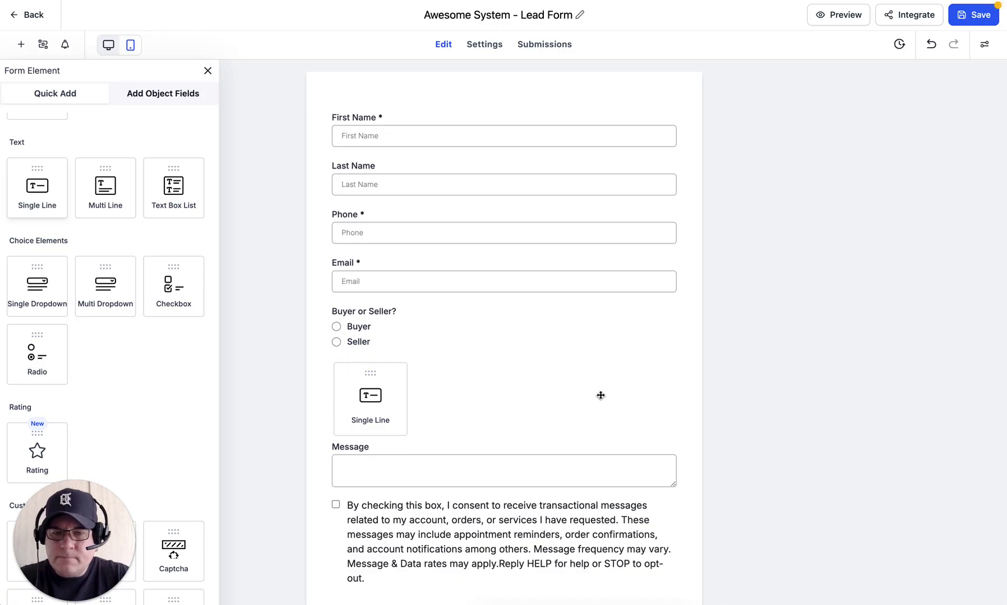
{"action": "left_click", "coordinate": [853, 156]}
{"action": "triple_click", "coordinate": [853, 155]}
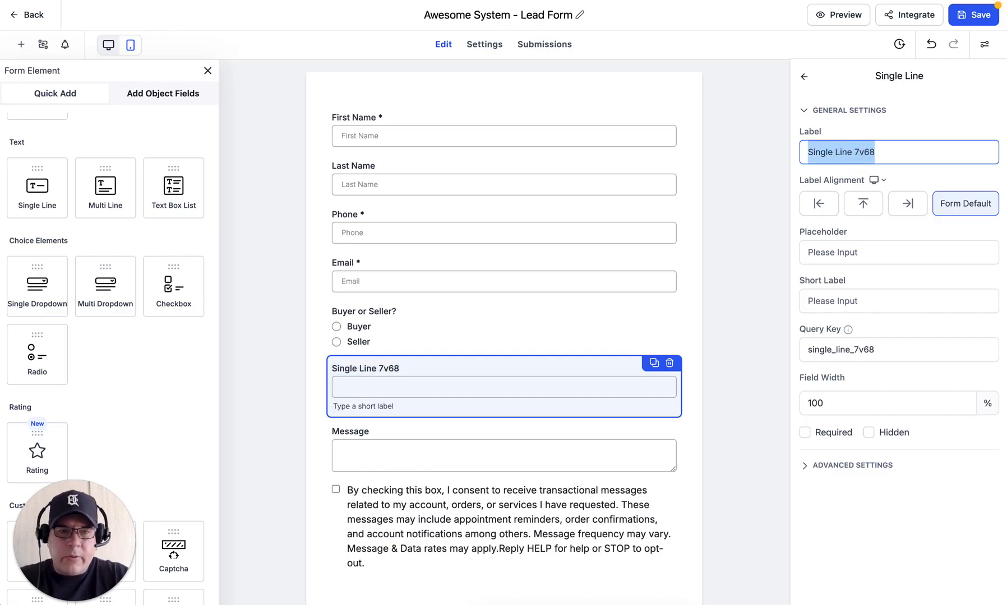
{"action": "type", "text": "Pric"}
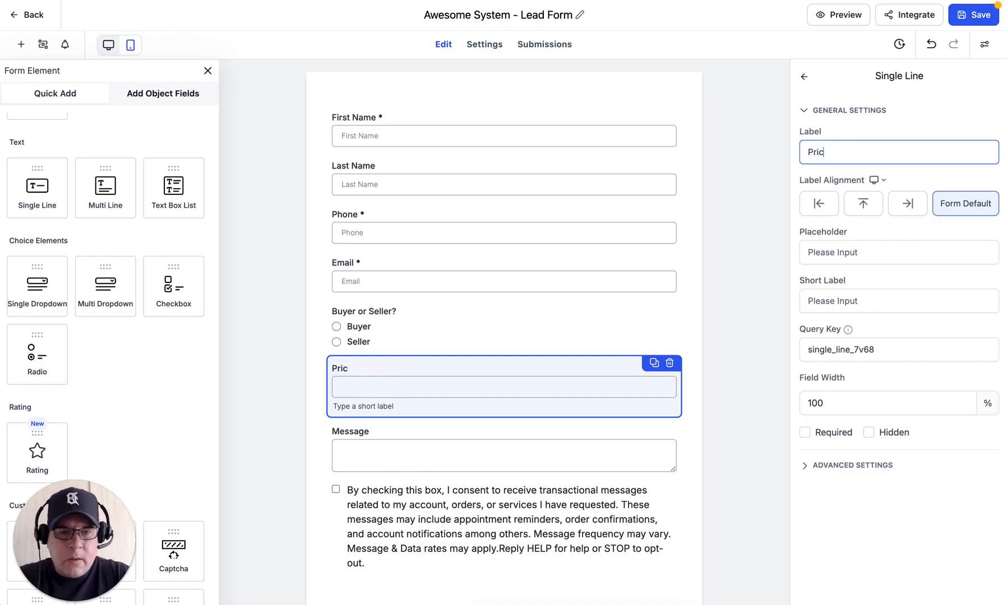
{"action": "type", "text": "e Range"}
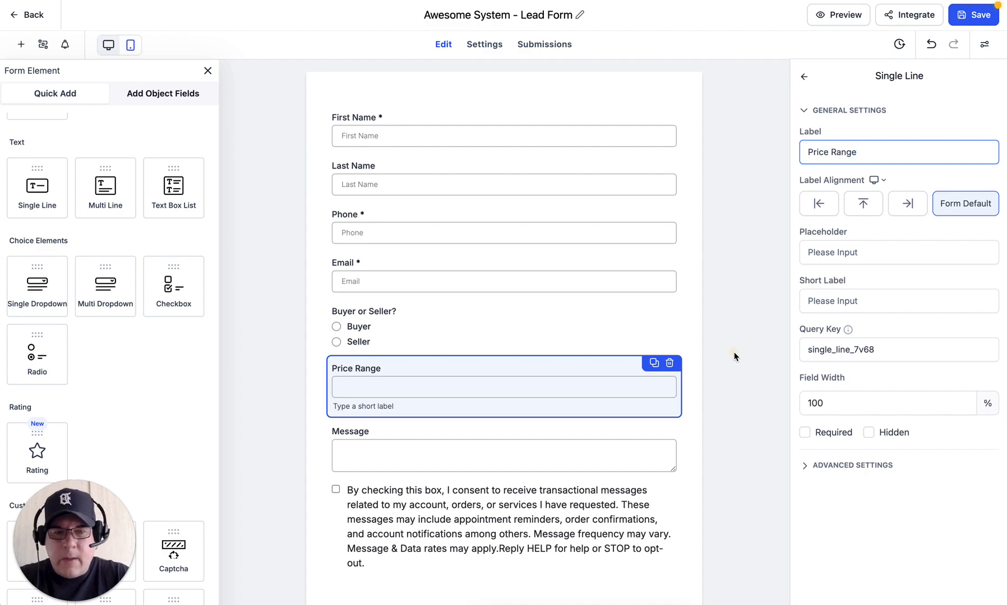
{"action": "left_click", "coordinate": [973, 15]}
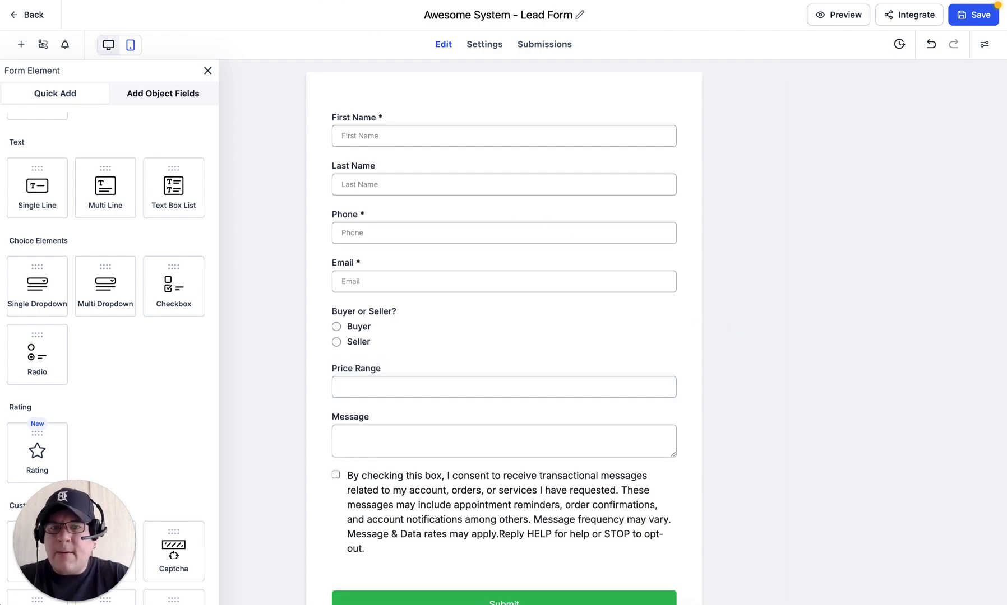
{"action": "left_click", "coordinate": [297, 0]}
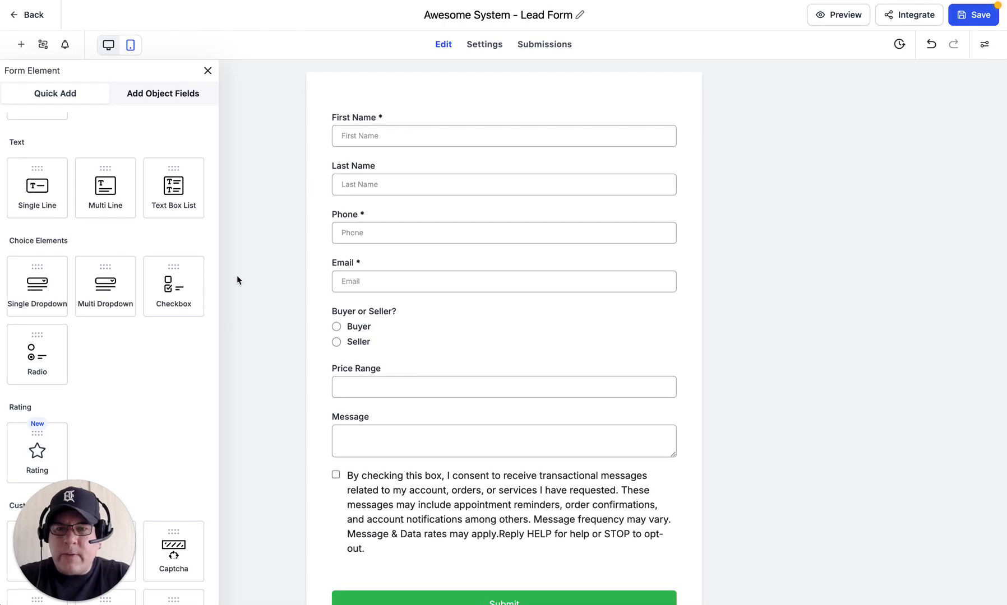
Step: Drag a Single Line field under Price Range and label it 'Timeline'
{"action": "left_click_drag", "start_coordinate": [43, 193], "coordinate": [373, 416]}
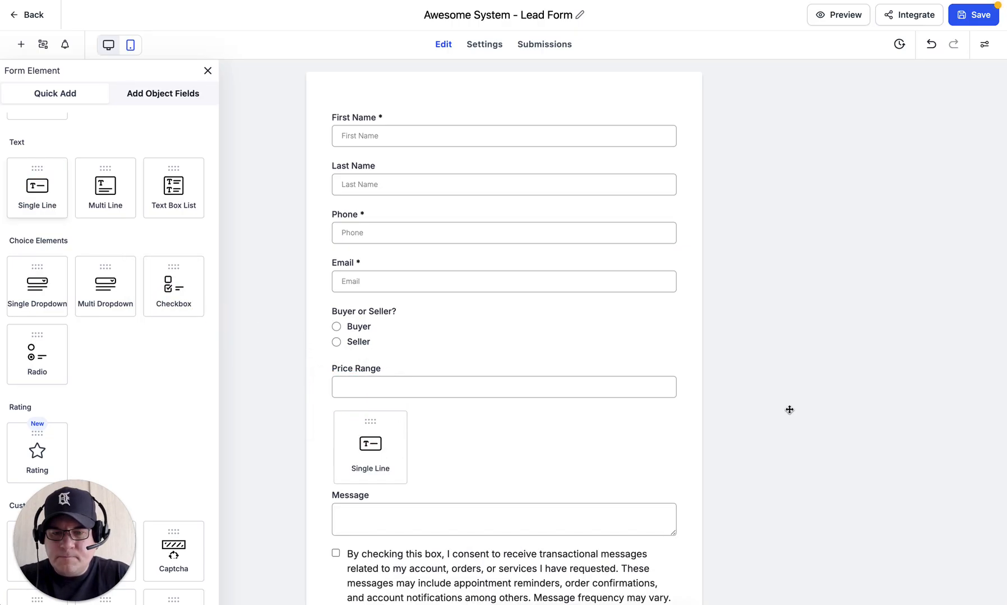
{"action": "left_click", "coordinate": [861, 160]}
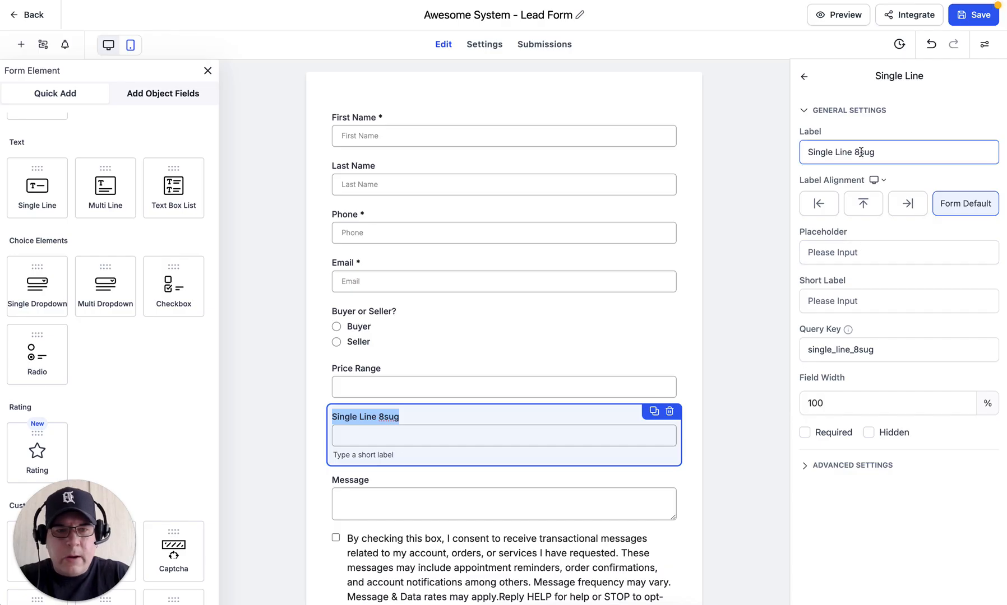
{"action": "triple_click", "coordinate": [861, 152]}
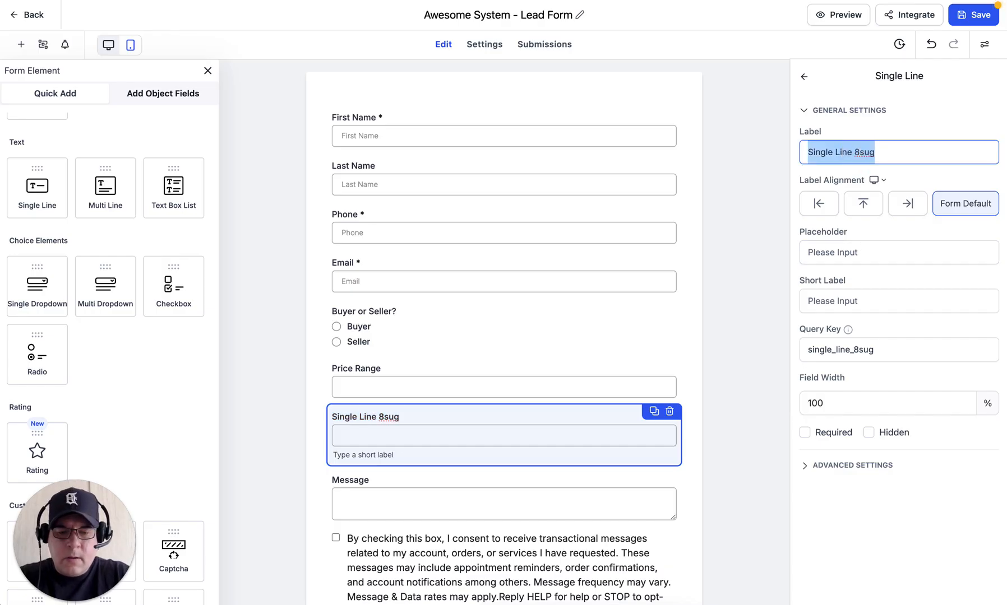
{"action": "type", "text": "Ti"}
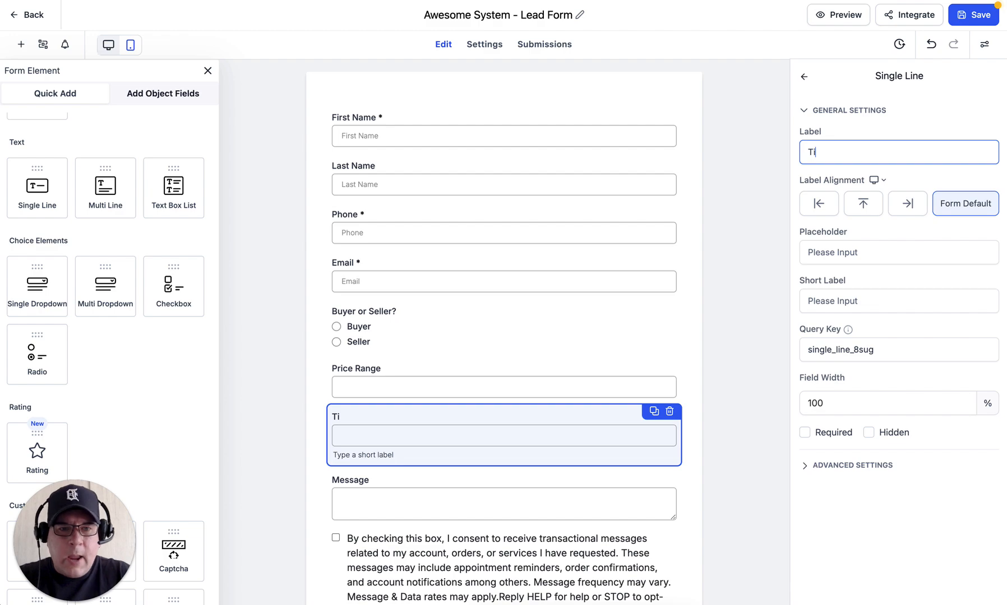
{"action": "type", "text": "meline"}
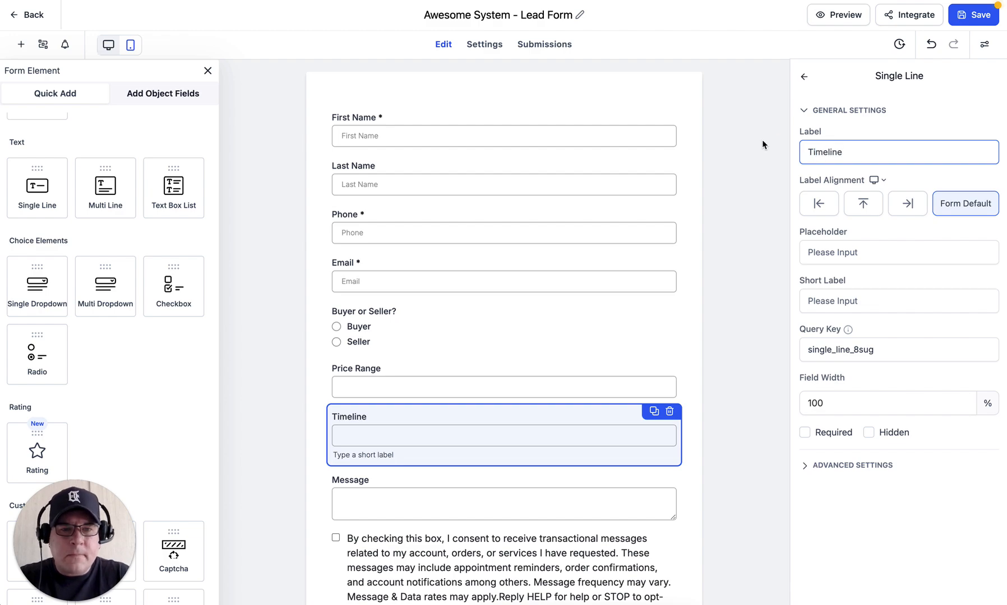
{"action": "left_click", "coordinate": [794, 351]}
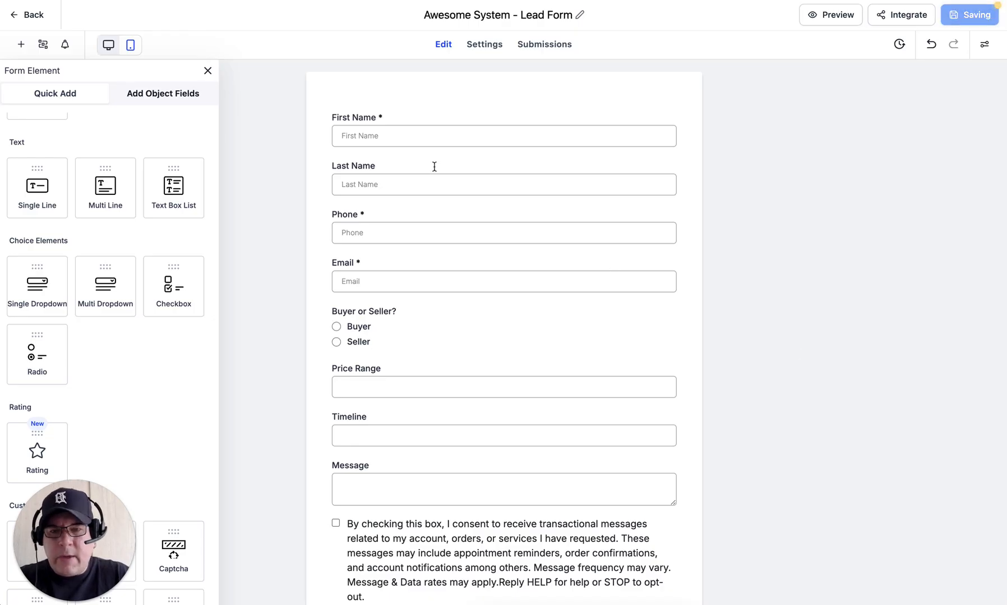
{"action": "scroll", "coordinate": [501, 442], "scroll_direction": "down", "scroll_amount": 1}
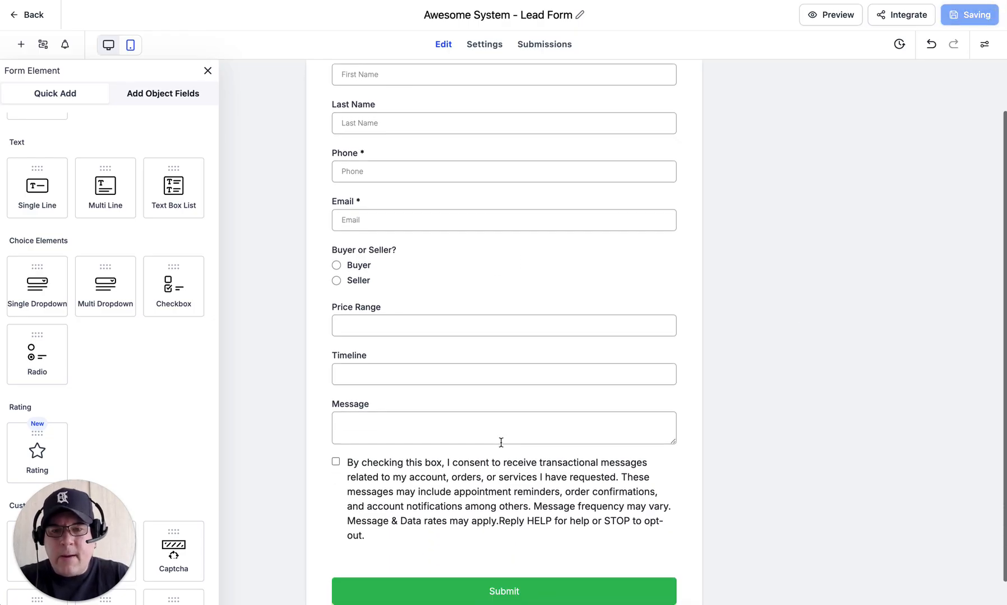
{"action": "scroll", "coordinate": [500, 441], "scroll_direction": "up", "scroll_amount": 1}
{"action": "scroll", "coordinate": [424, 285], "scroll_direction": "down", "scroll_amount": 2}
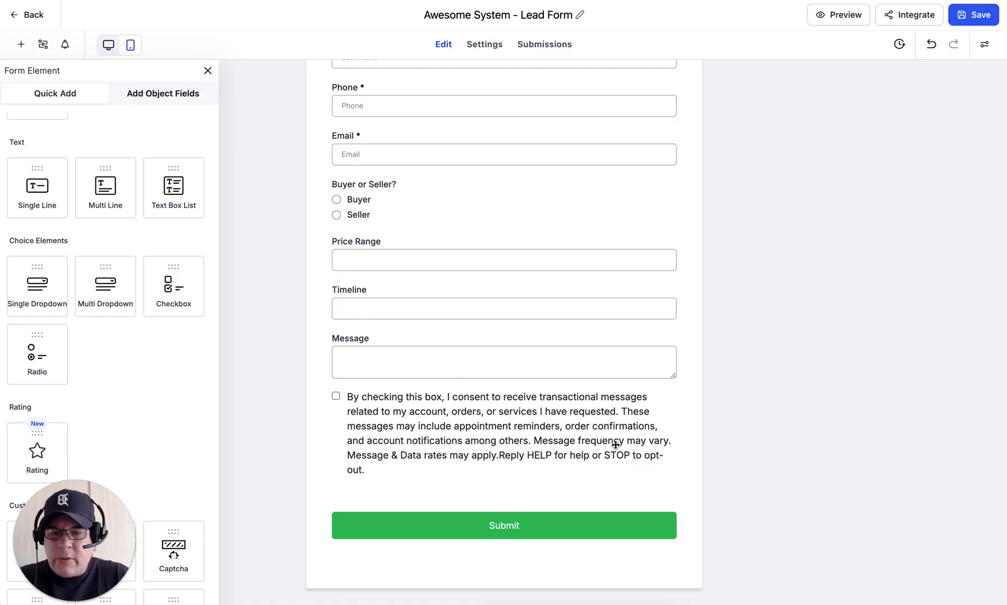
{"action": "scroll", "coordinate": [616, 444], "scroll_direction": "up", "scroll_amount": 3}
{"action": "scroll", "coordinate": [615, 444], "scroll_direction": "up", "scroll_amount": 1}
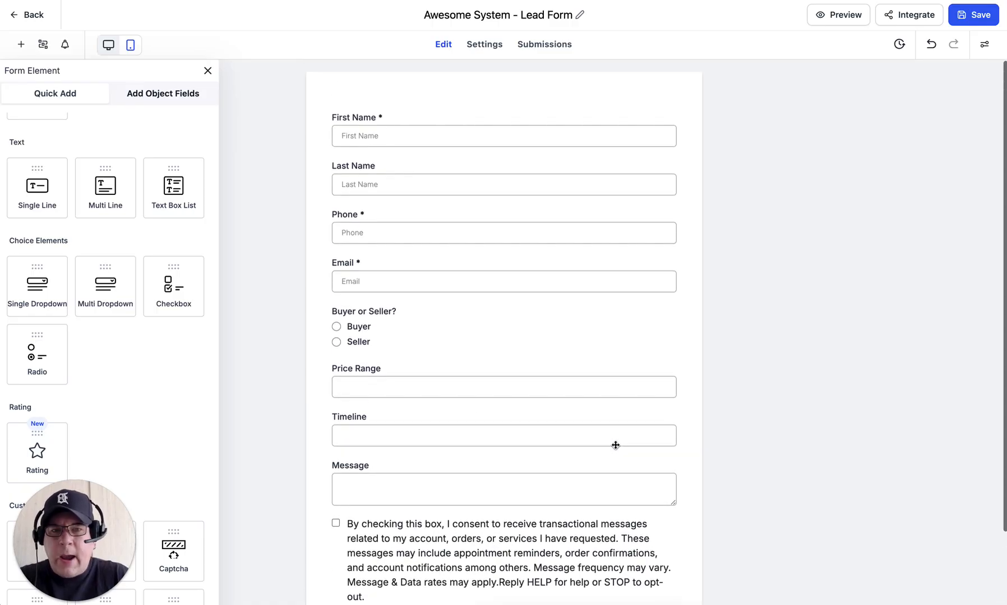
Step: Browse the form's Themes without changing anything, then save the lead form
{"action": "left_click", "coordinate": [985, 44]}
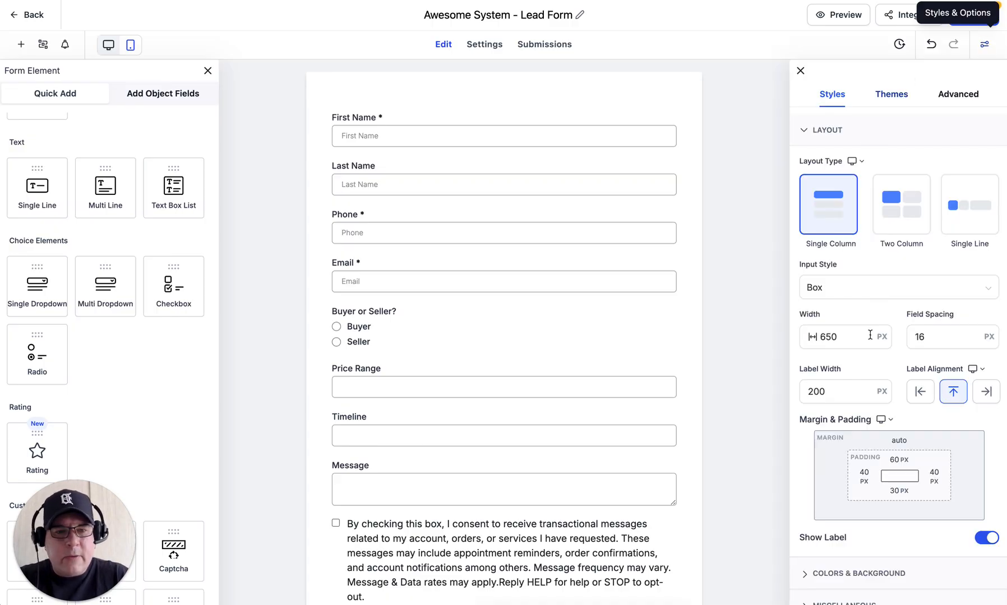
{"action": "left_click", "coordinate": [896, 99]}
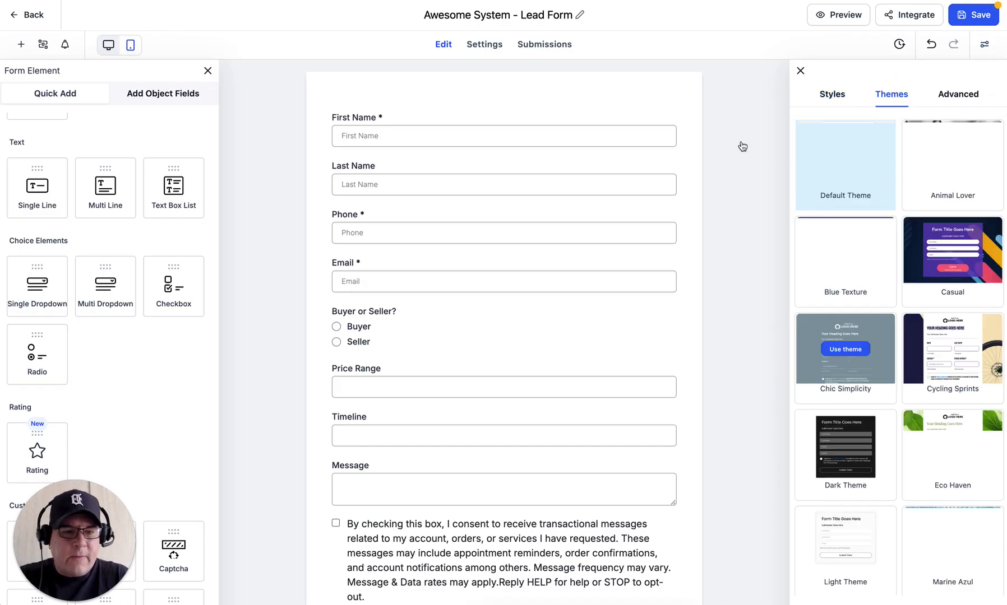
{"action": "left_click", "coordinate": [799, 72]}
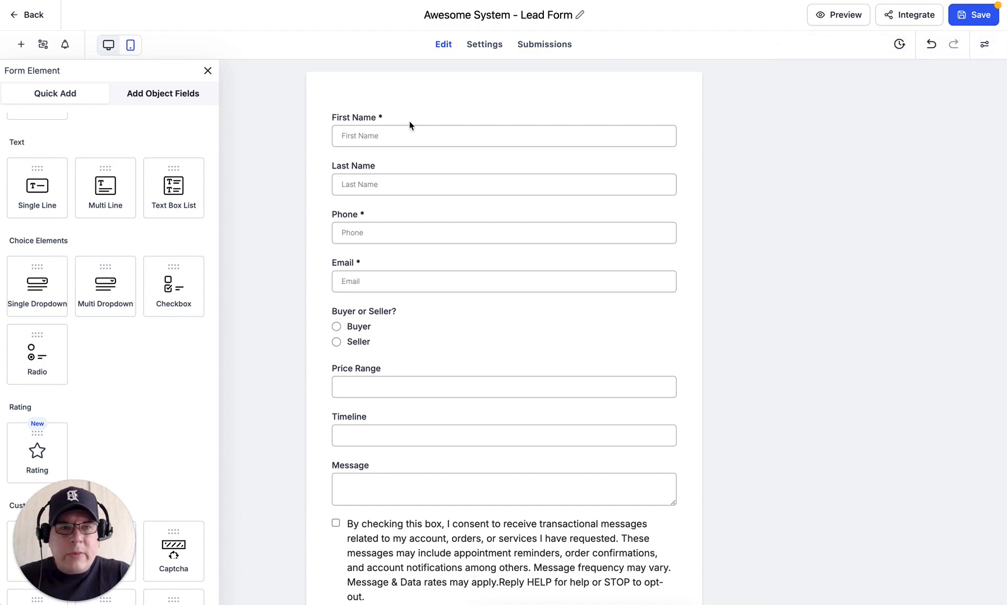
{"action": "left_click", "coordinate": [978, 22]}
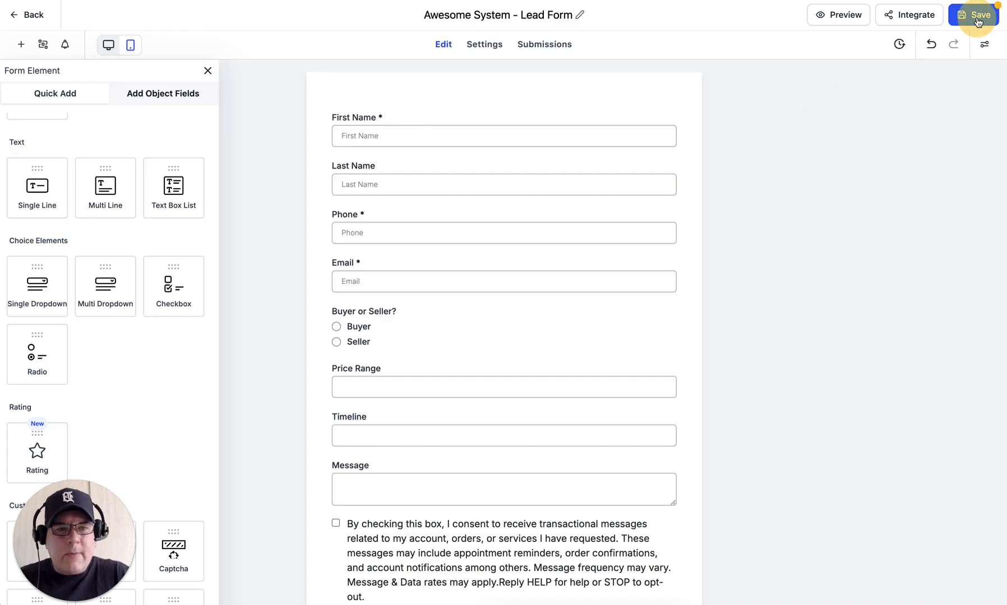
{"action": "left_click", "coordinate": [977, 23]}
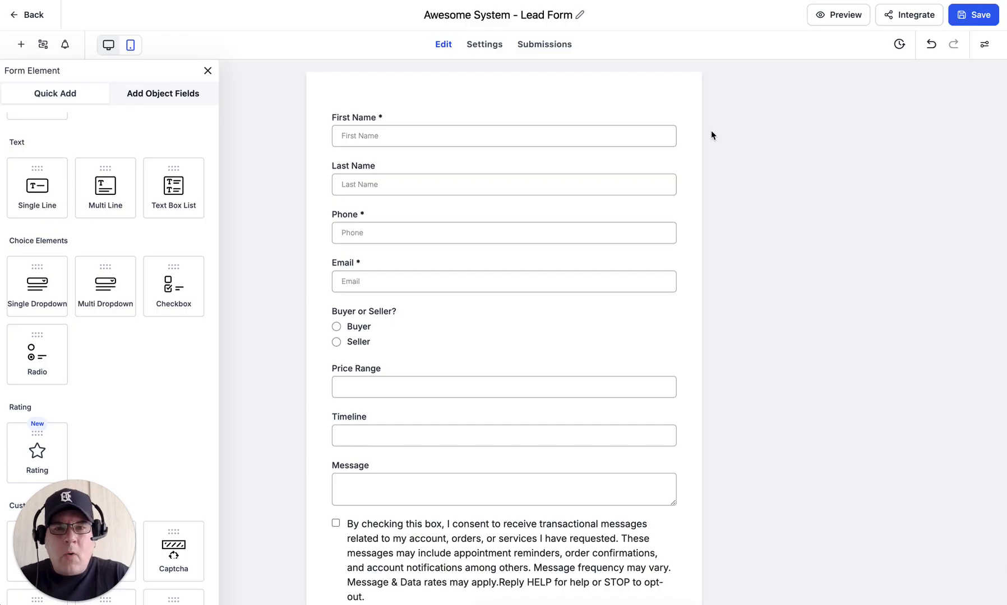
Step: Leave the form editor and append ' - Done' to the Notion 'Lead capture form fields' heading
{"action": "left_click", "coordinate": [23, 17]}
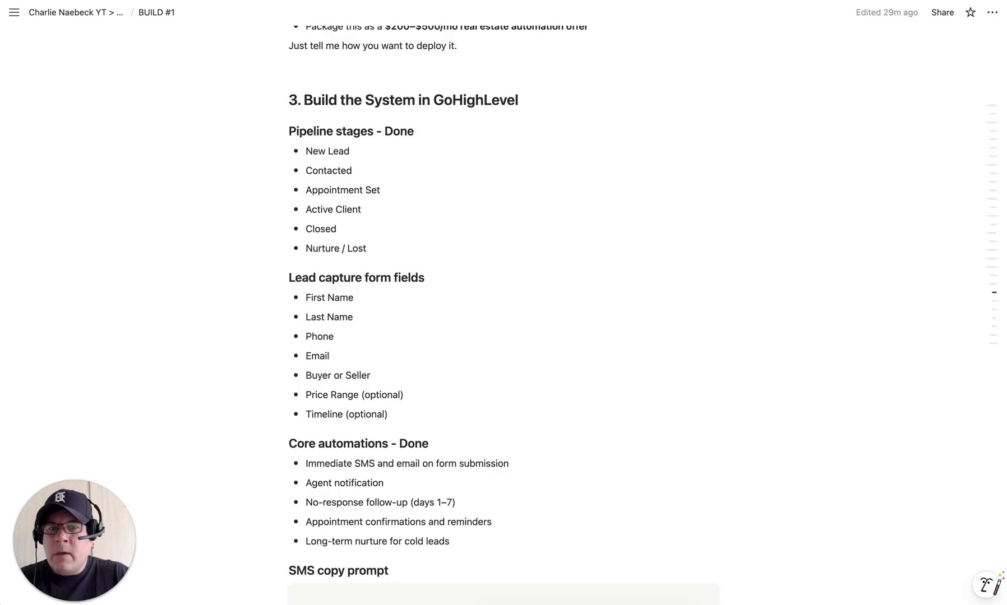
{"action": "left_click", "coordinate": [452, 274]}
{"action": "type", "text": "- D"}
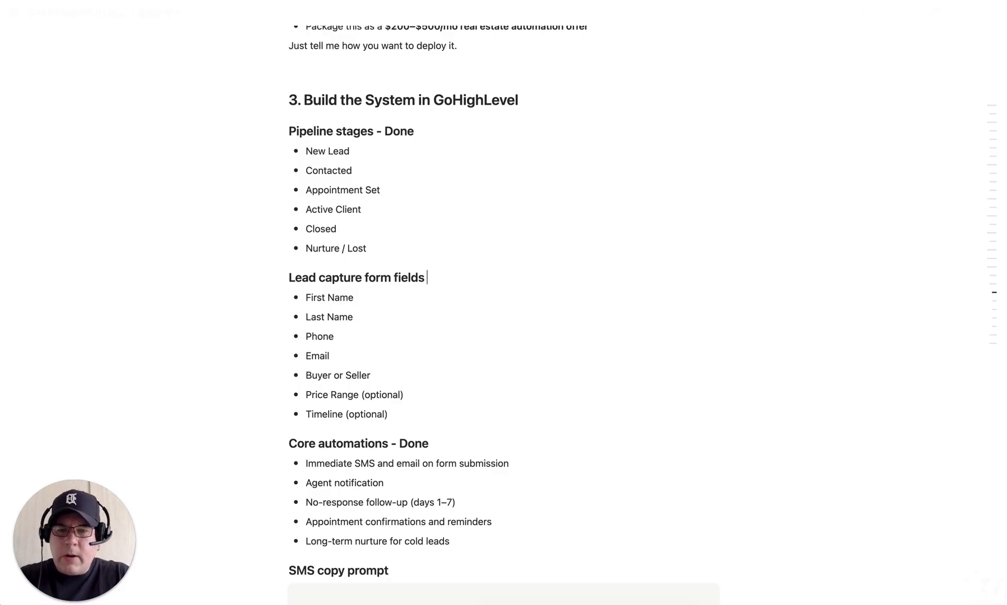
{"action": "type", "text": "one"}
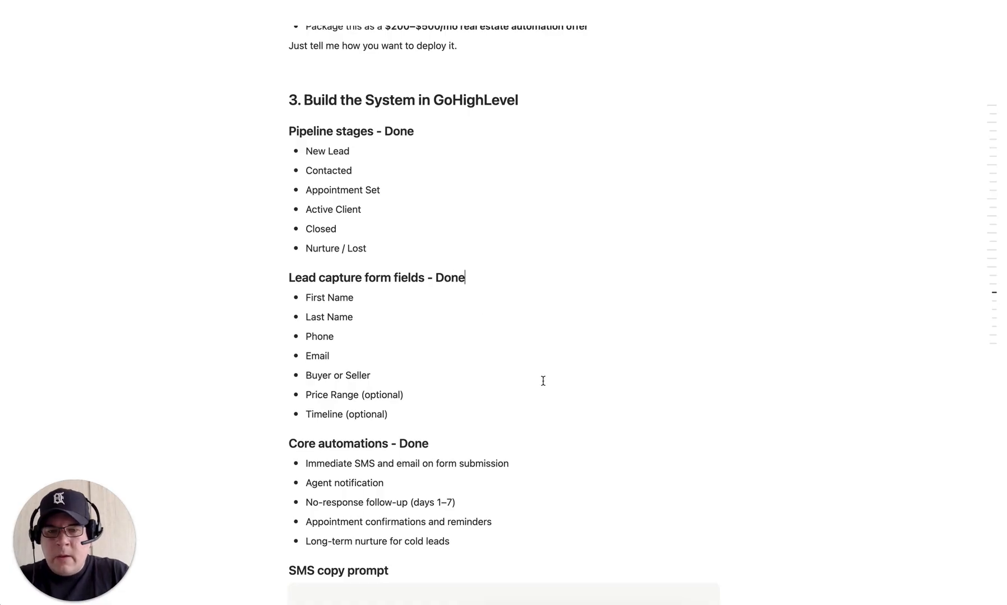
{"action": "scroll", "coordinate": [542, 379], "scroll_direction": "down", "scroll_amount": 3}
{"action": "scroll", "coordinate": [543, 381], "scroll_direction": "down", "scroll_amount": 10}
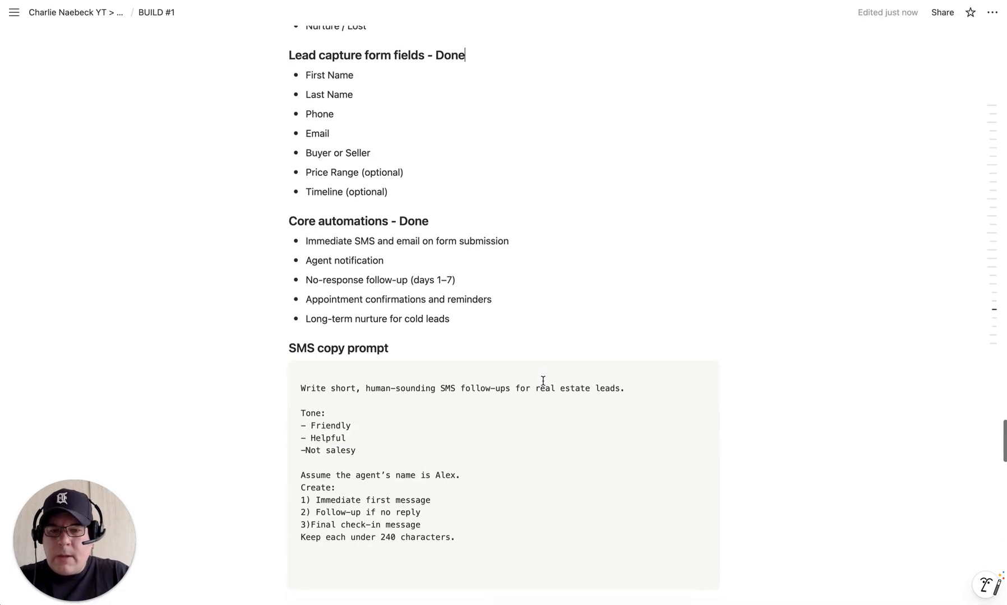
{"action": "scroll", "coordinate": [543, 382], "scroll_direction": "down", "scroll_amount": 3}
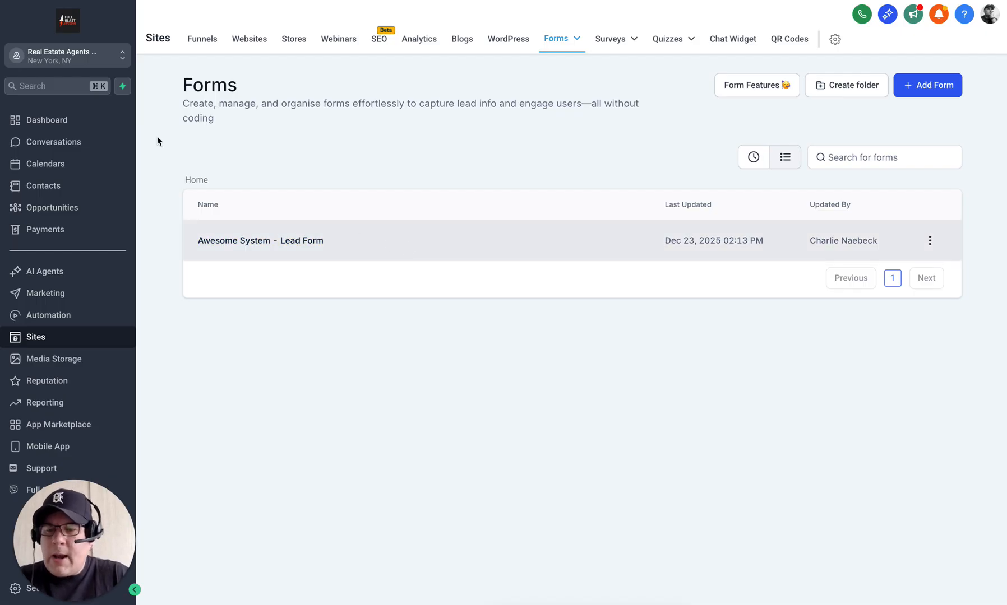
Step: Switch to the Calendars section from the left sidebar
{"action": "left_click", "coordinate": [43, 166]}
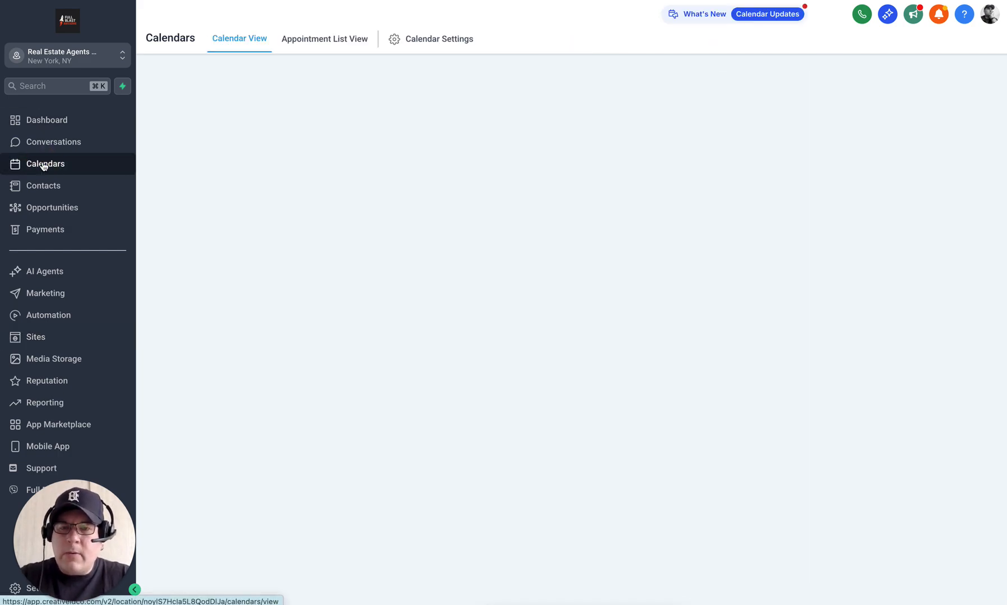
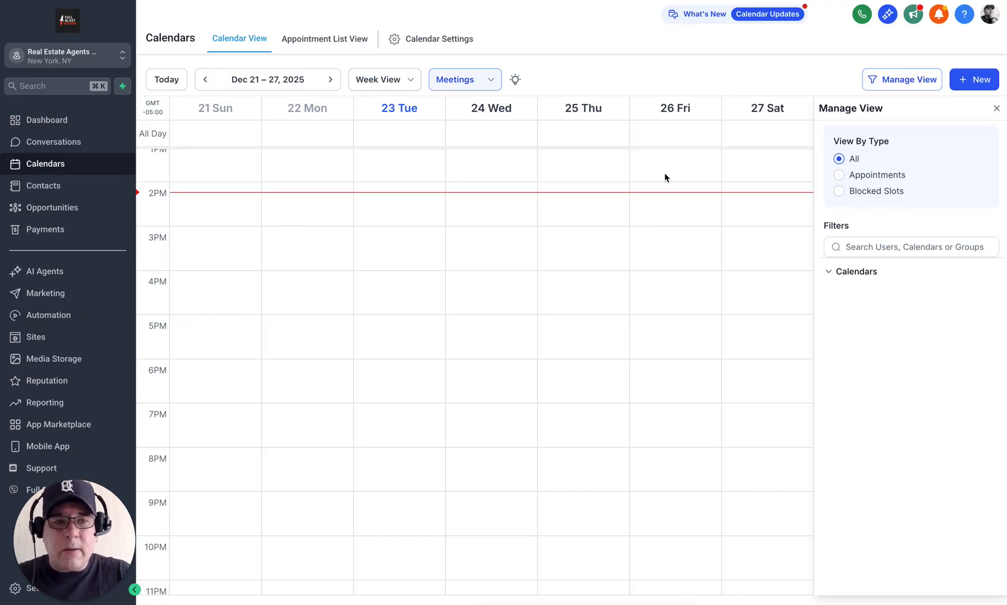
Step: Open Calendar Settings to list the inactive 30-minute personal calendar
{"action": "left_click", "coordinate": [430, 40]}
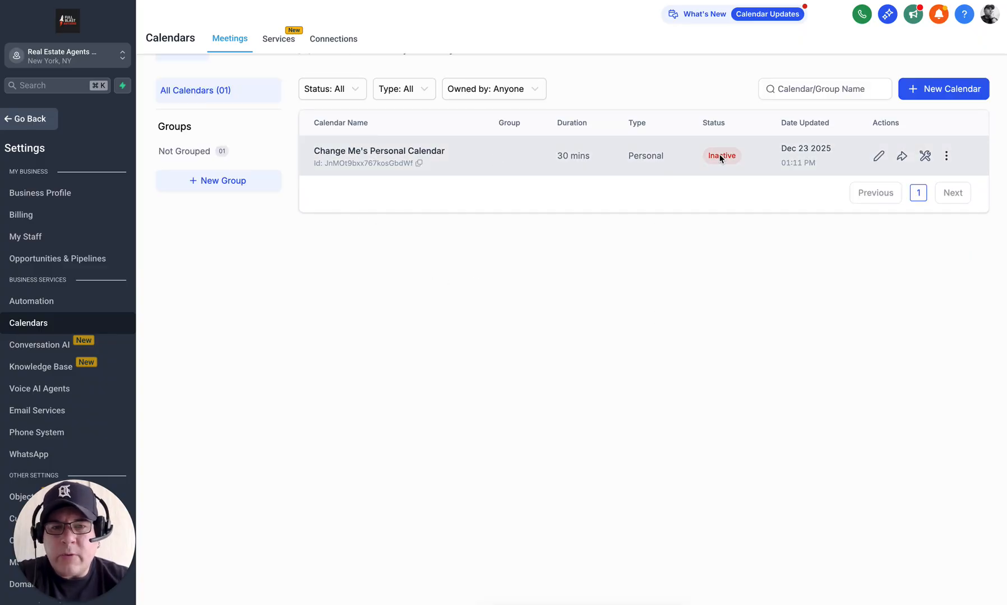
Step: Edit the personal calendar and look over its Meeting Details: name, custom URL and invite title
{"action": "left_click", "coordinate": [878, 160]}
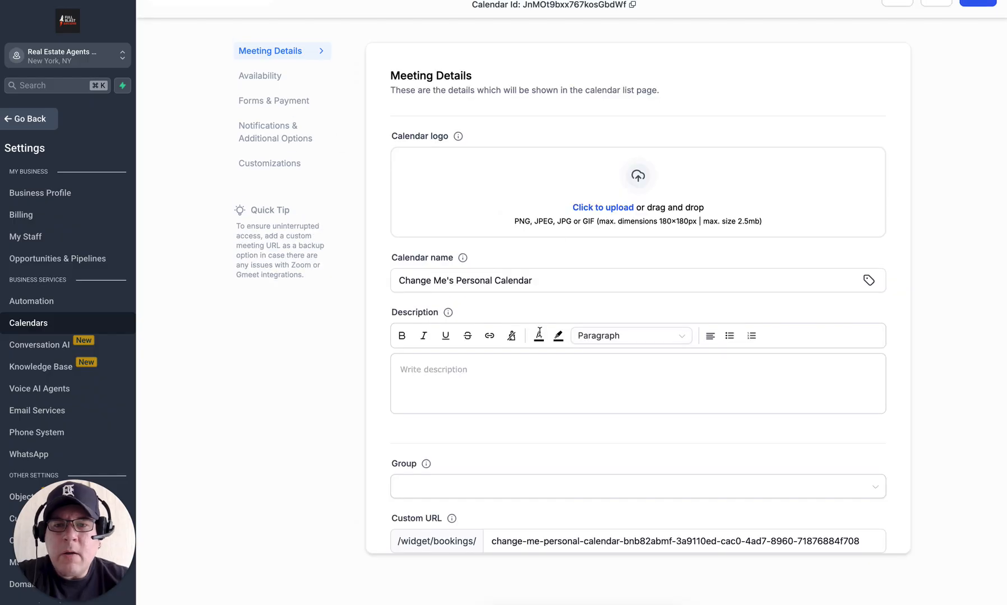
{"action": "scroll", "coordinate": [606, 311], "scroll_direction": "down", "scroll_amount": 3}
{"action": "scroll", "coordinate": [606, 311], "scroll_direction": "down", "scroll_amount": 4}
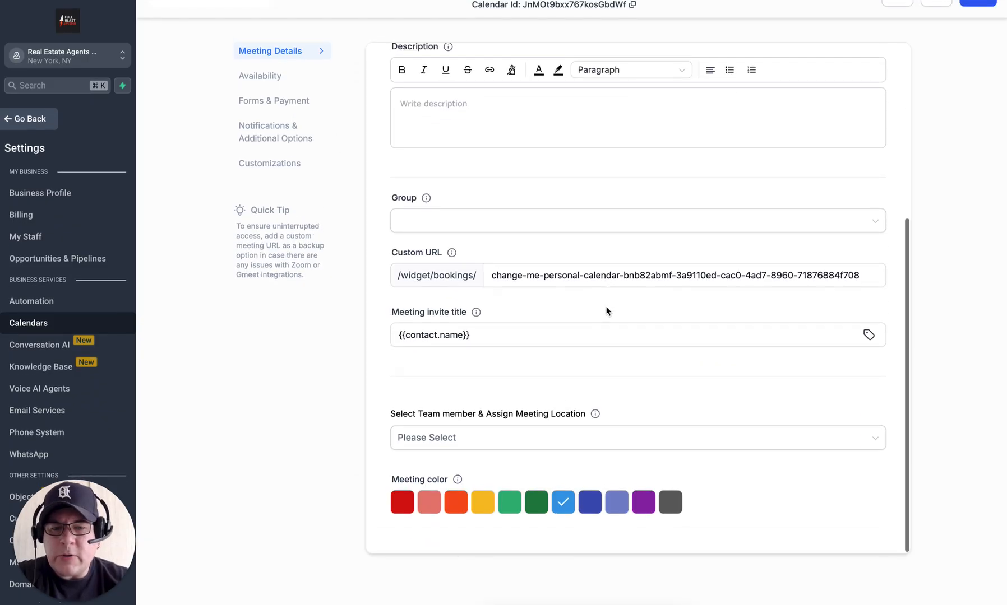
{"action": "scroll", "coordinate": [606, 311], "scroll_direction": "up", "scroll_amount": 7}
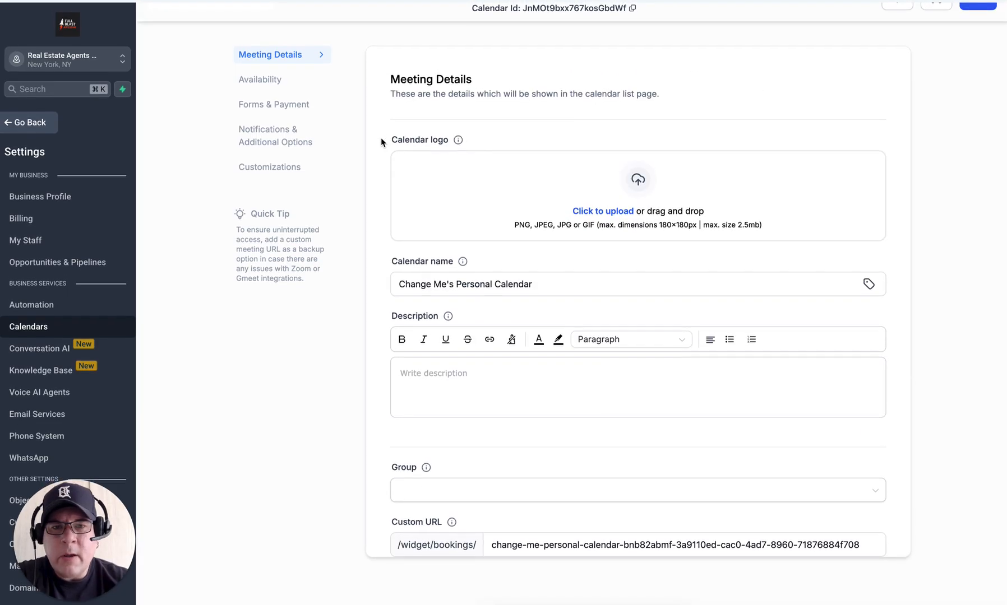
Step: In Availability, set minimum scheduling notice to 1 day and the date range to 30 days
{"action": "left_click", "coordinate": [265, 79]}
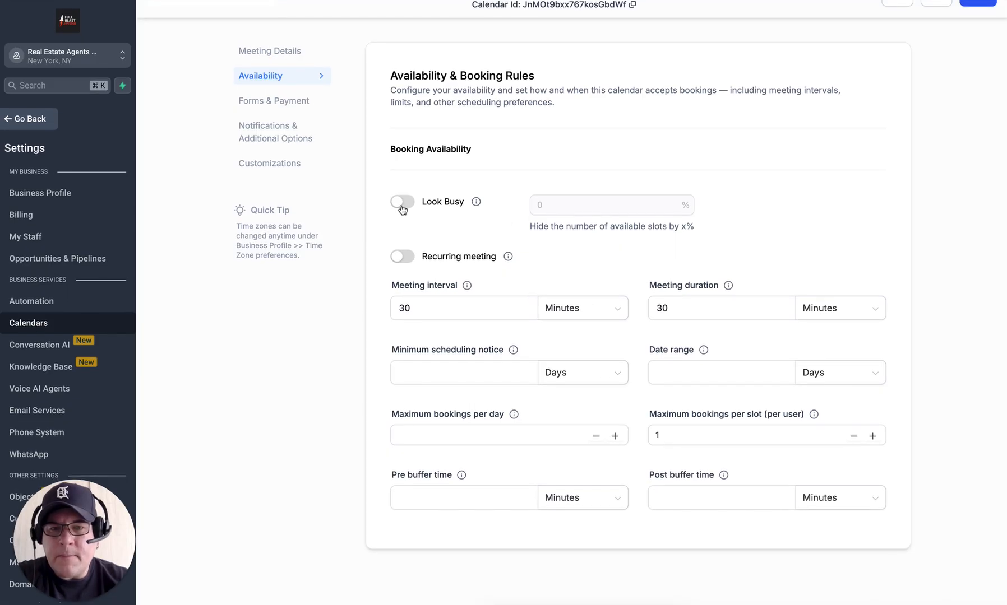
{"action": "mouse_move", "coordinate": [477, 199]}
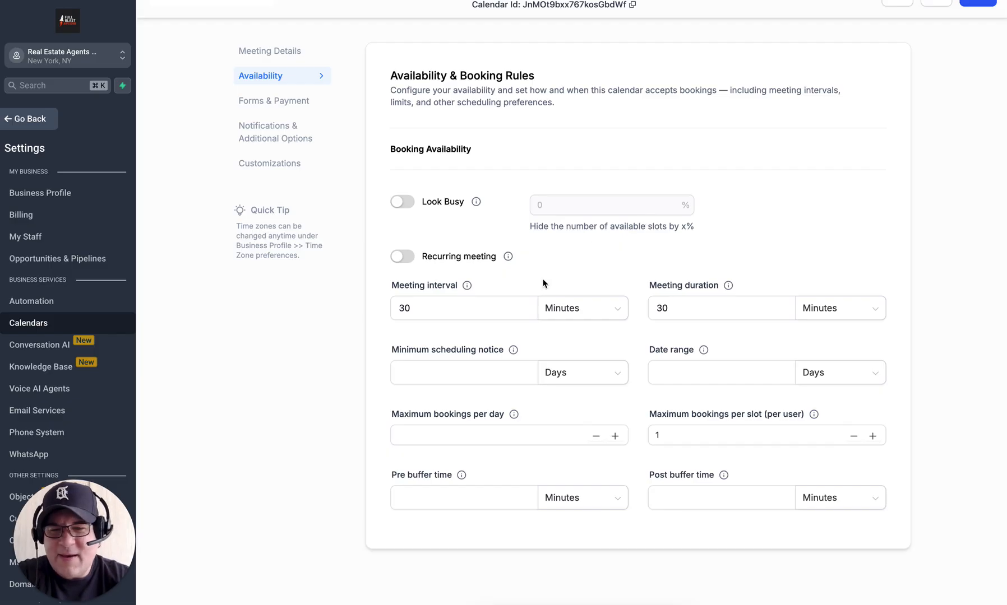
{"action": "left_click", "coordinate": [493, 310]}
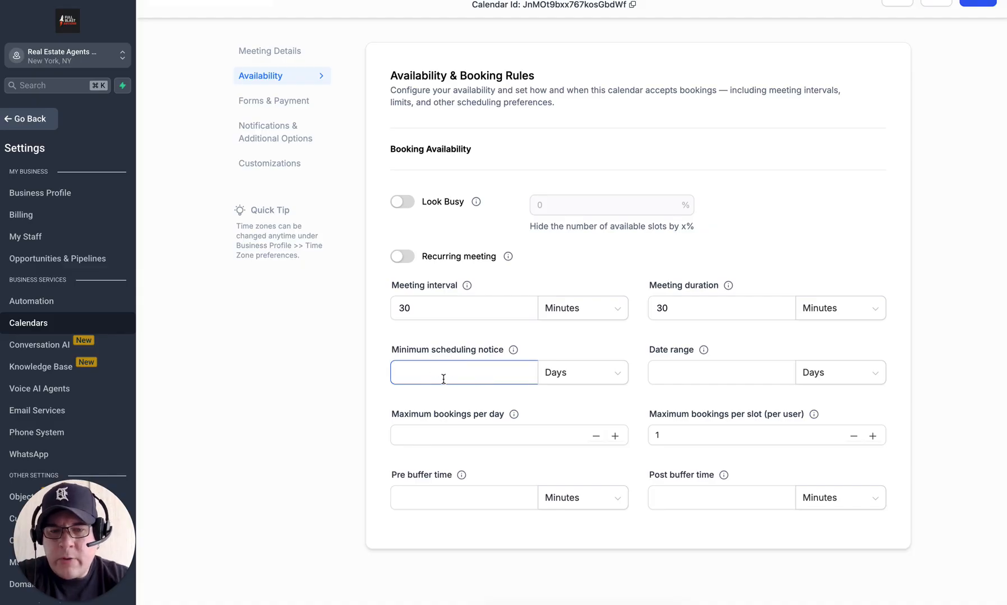
{"action": "left_click", "coordinate": [423, 374]}
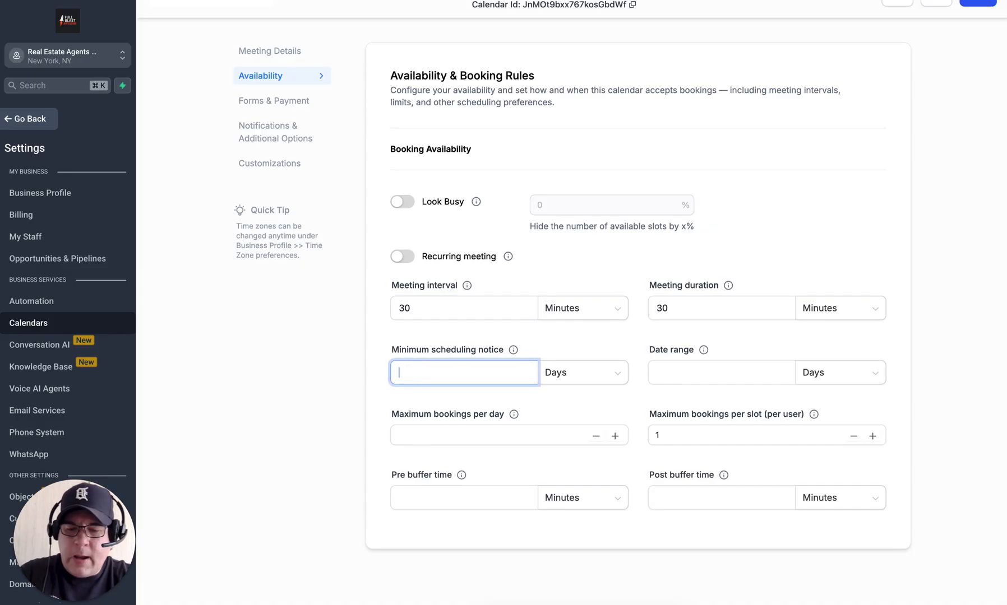
{"action": "left_click", "coordinate": [638, 349]}
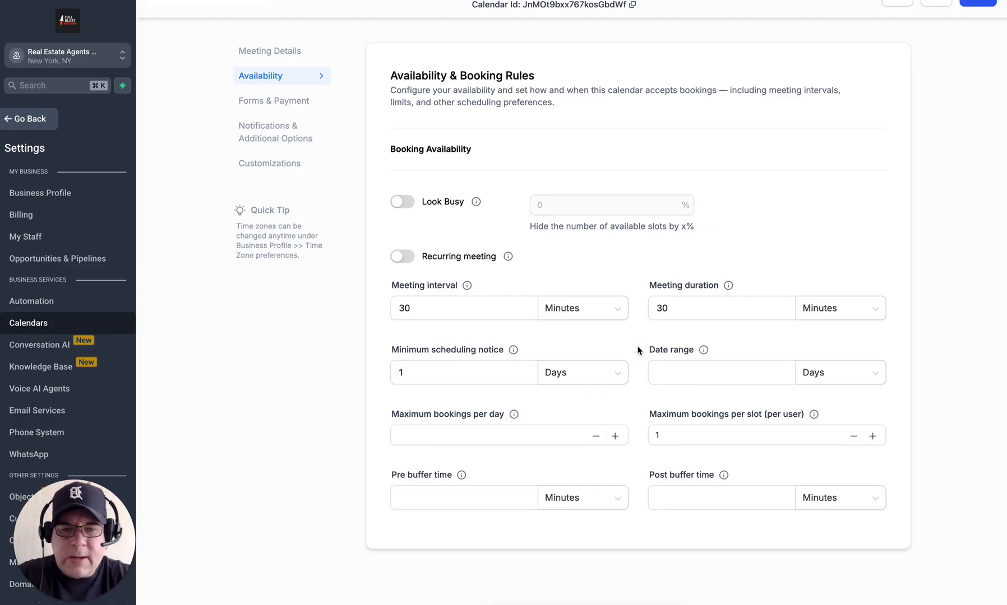
{"action": "left_click", "coordinate": [718, 375]}
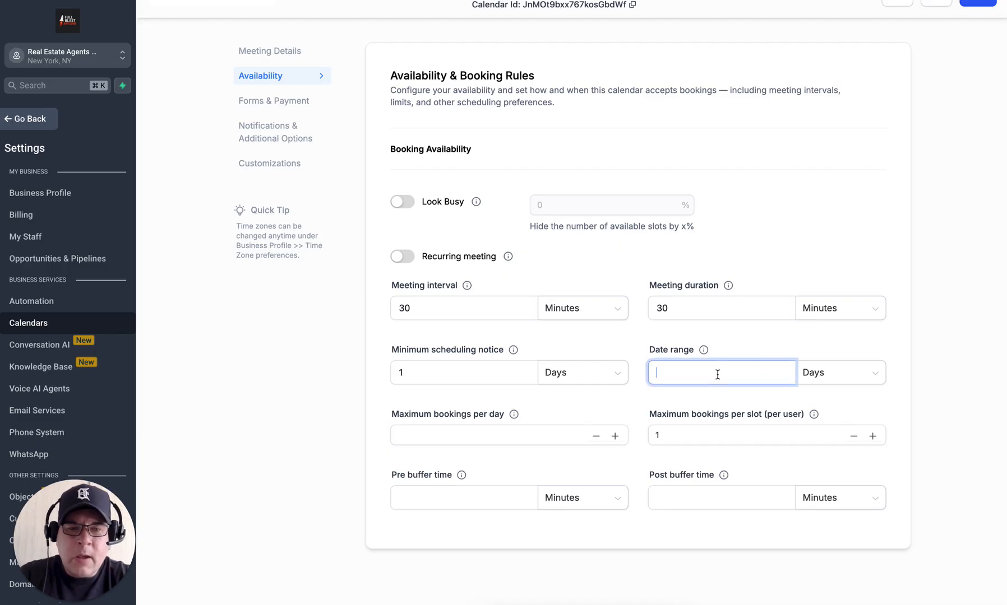
{"action": "type", "text": "30"}
{"action": "left_click", "coordinate": [633, 343]}
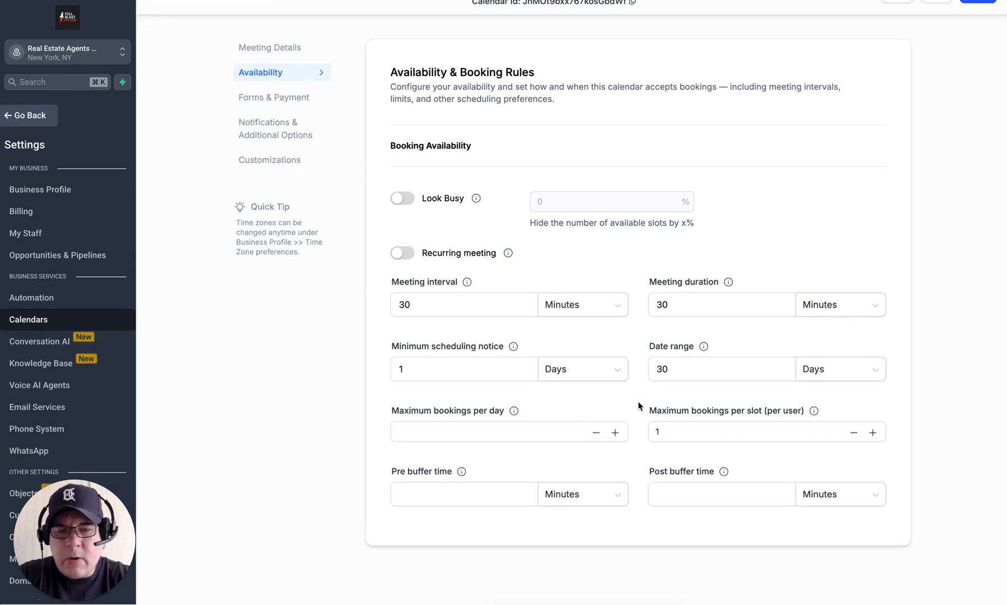
Step: Limit bookings to 6 per day, add 15-minute pre and post buffers, and save
{"action": "left_click", "coordinate": [455, 436]}
{"action": "type", "text": "6"}
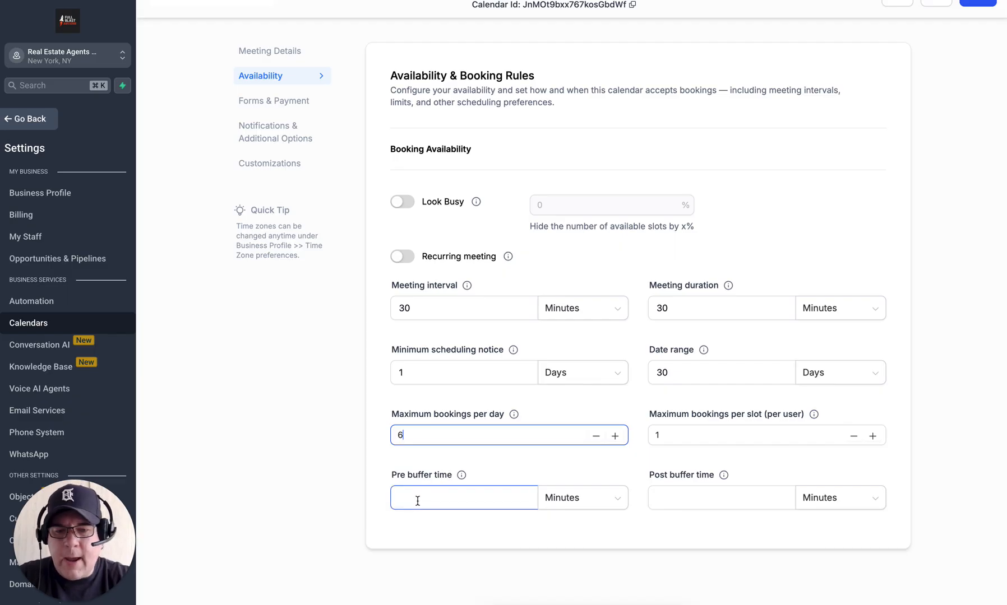
{"action": "left_click", "coordinate": [458, 507]}
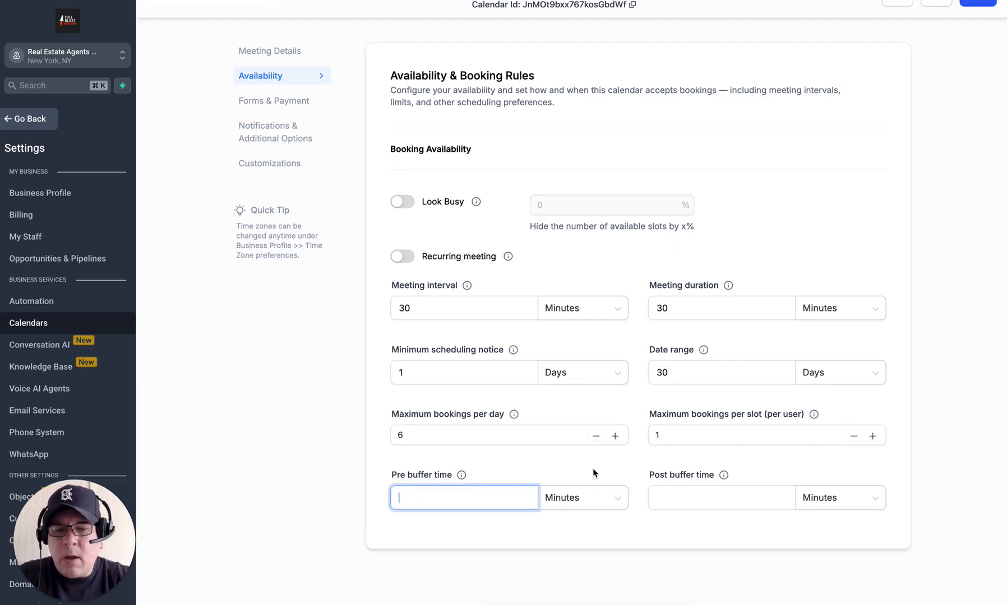
{"action": "type", "text": "15"}
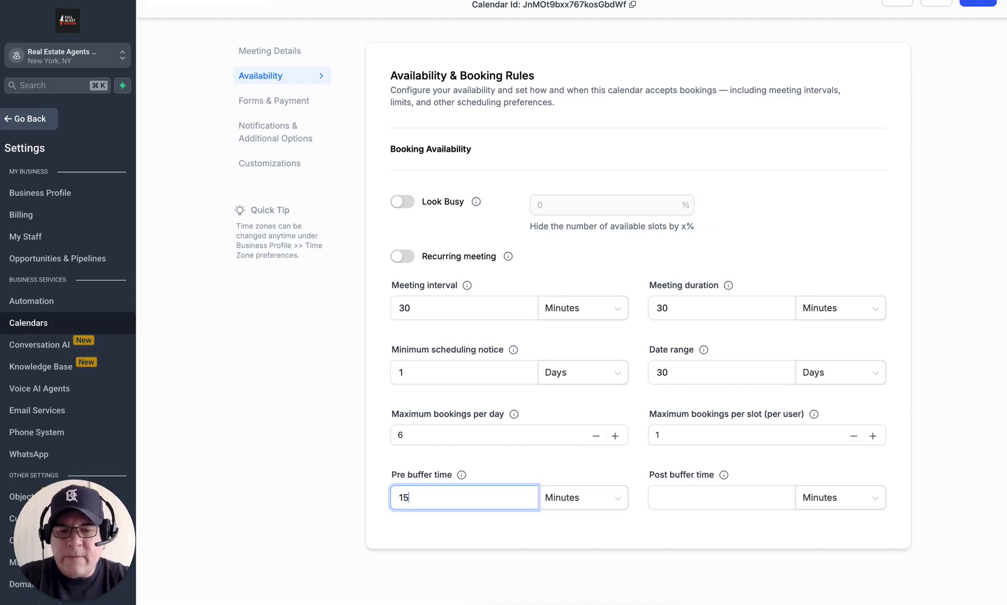
{"action": "left_click", "coordinate": [631, 464]}
{"action": "left_click", "coordinate": [631, 464]}
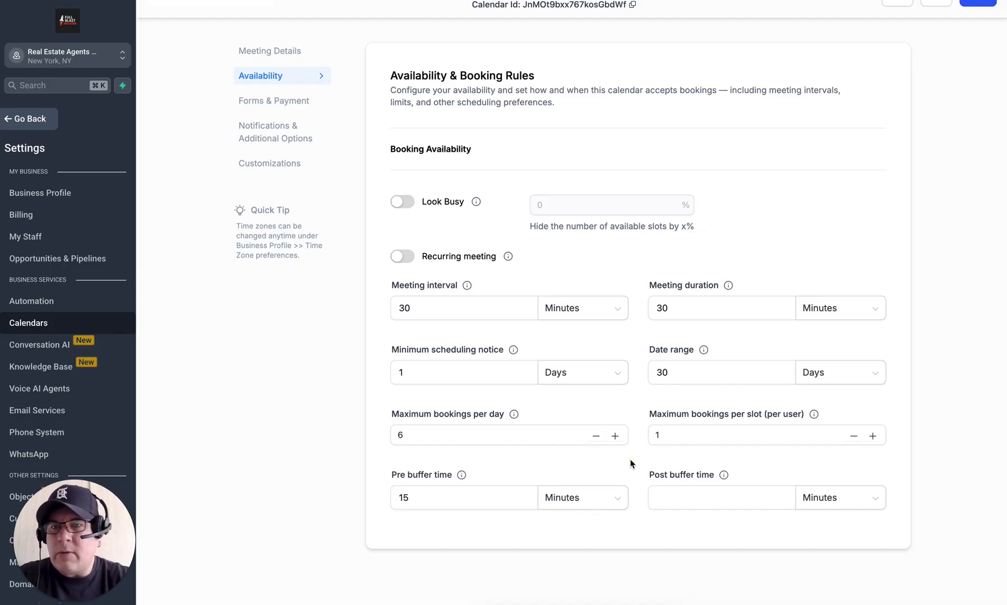
{"action": "left_click", "coordinate": [680, 494]}
{"action": "left_click", "coordinate": [679, 496]}
{"action": "type", "text": "15"}
{"action": "left_click", "coordinate": [892, 470]}
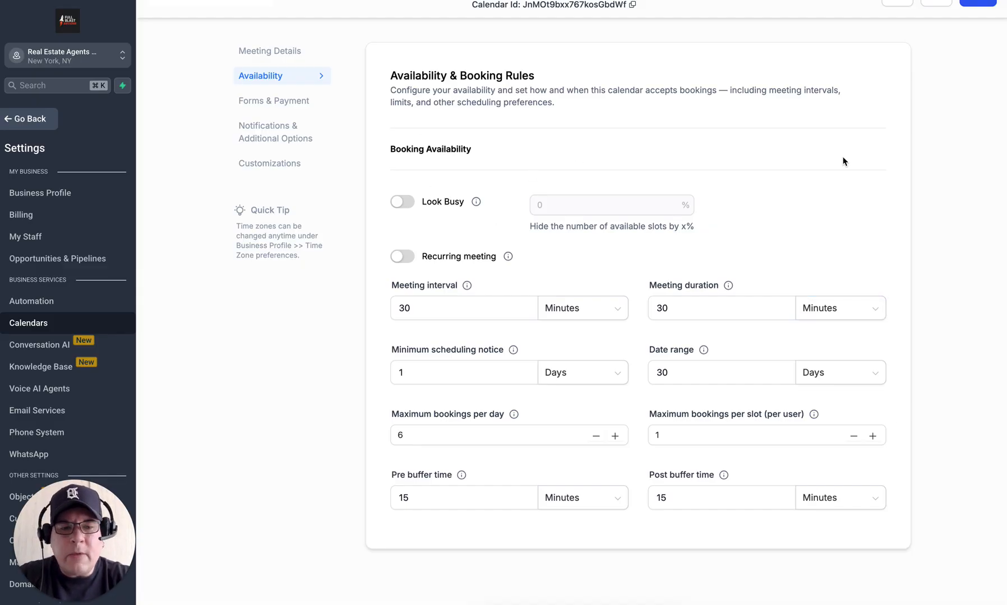
{"action": "left_click", "coordinate": [977, 3]}
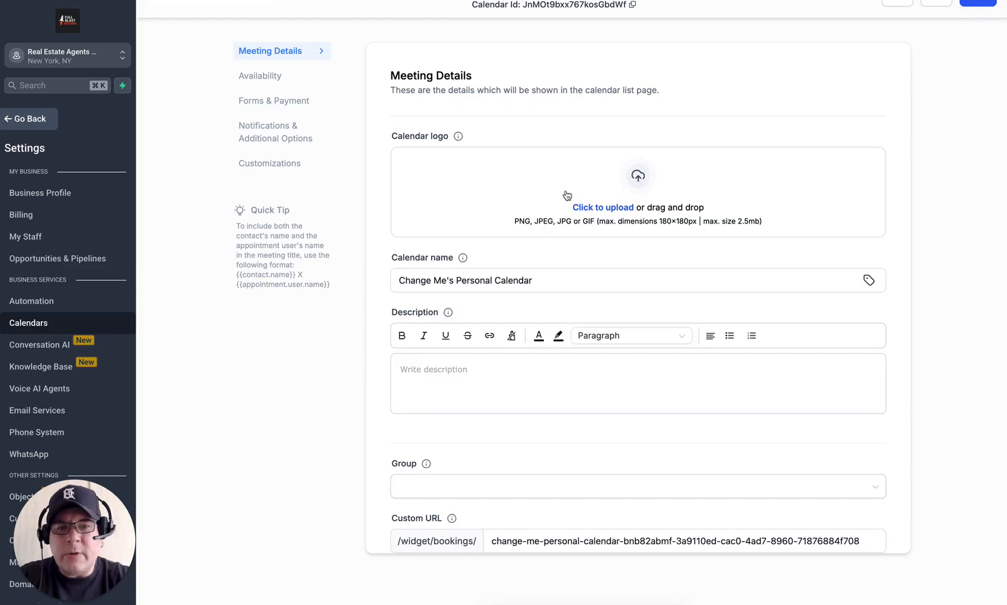
Step: Review the Forms & Payment consent message, then go to Notifications & Additional Options
{"action": "left_click", "coordinate": [264, 80]}
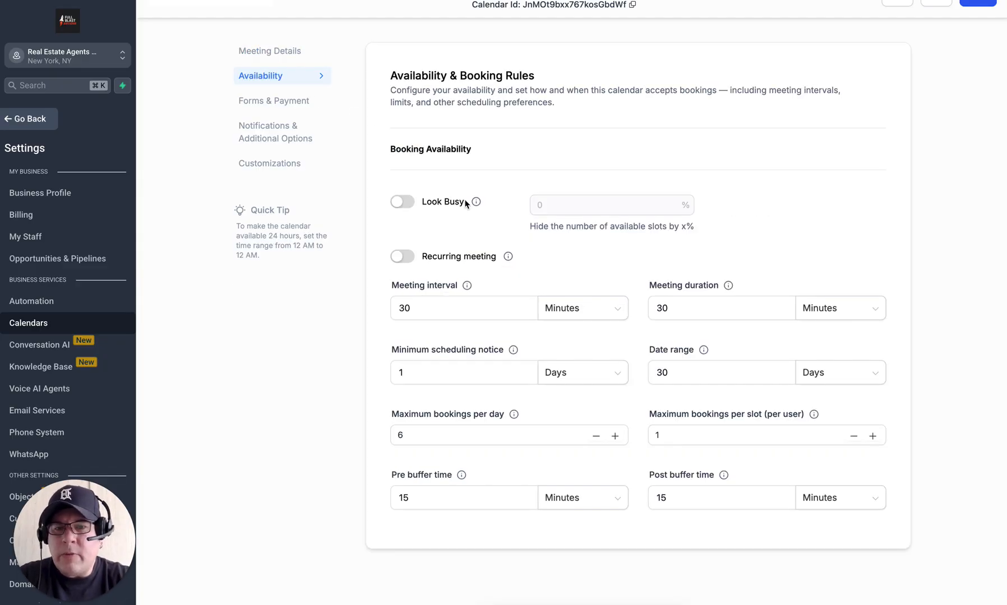
{"action": "left_click", "coordinate": [262, 104]}
{"action": "left_click", "coordinate": [605, 354]}
{"action": "scroll", "coordinate": [605, 354], "scroll_direction": "down", "scroll_amount": 4}
{"action": "scroll", "coordinate": [603, 354], "scroll_direction": "up", "scroll_amount": 4}
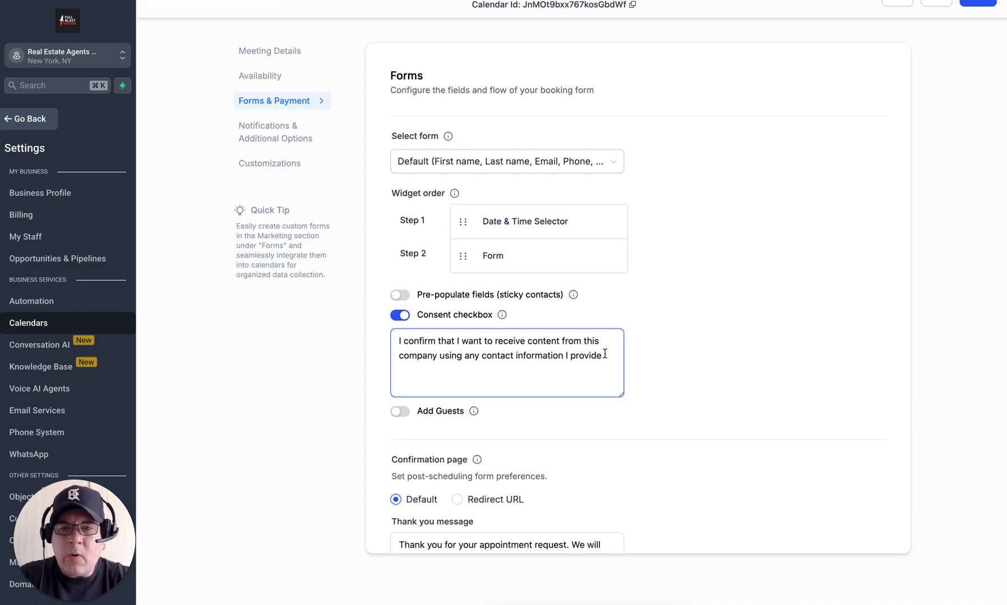
{"action": "left_click", "coordinate": [270, 131]}
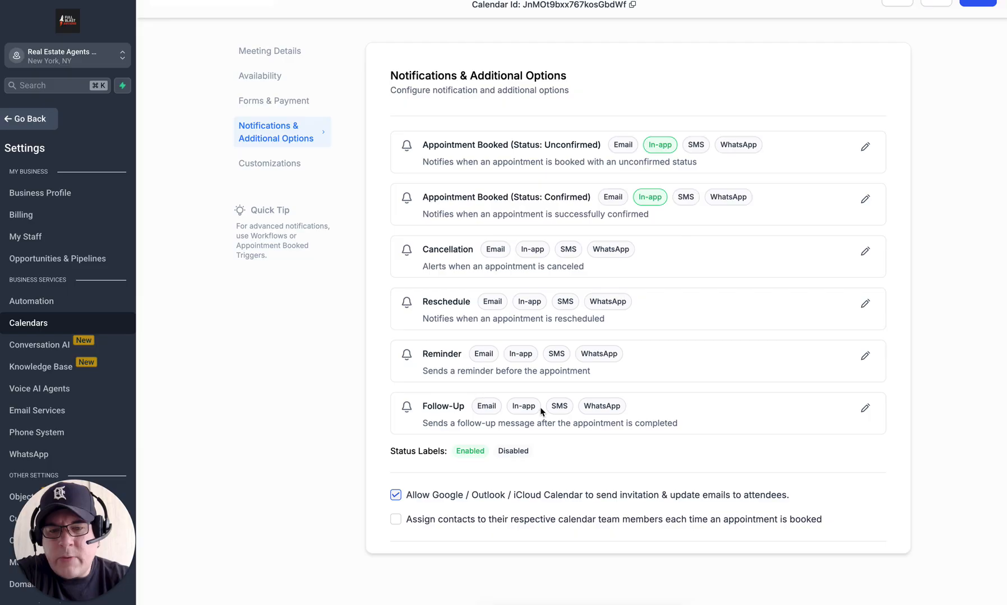
Step: Make the rescheduling link expire 1 day before the meeting
{"action": "scroll", "coordinate": [773, 292], "scroll_direction": "down", "scroll_amount": 3}
{"action": "scroll", "coordinate": [773, 290], "scroll_direction": "down", "scroll_amount": 6}
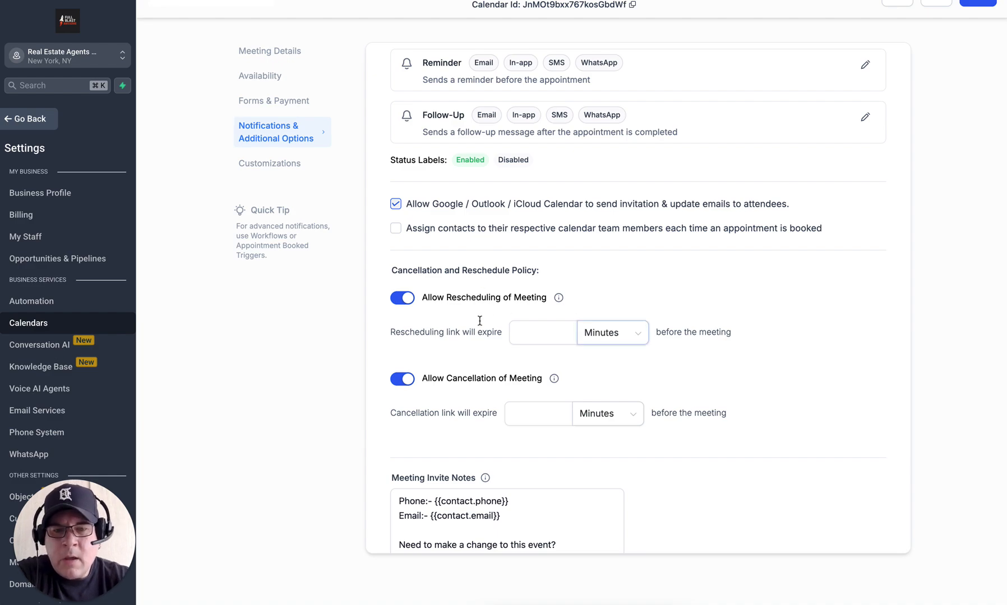
{"action": "left_click", "coordinate": [575, 329]}
{"action": "left_click", "coordinate": [617, 332]}
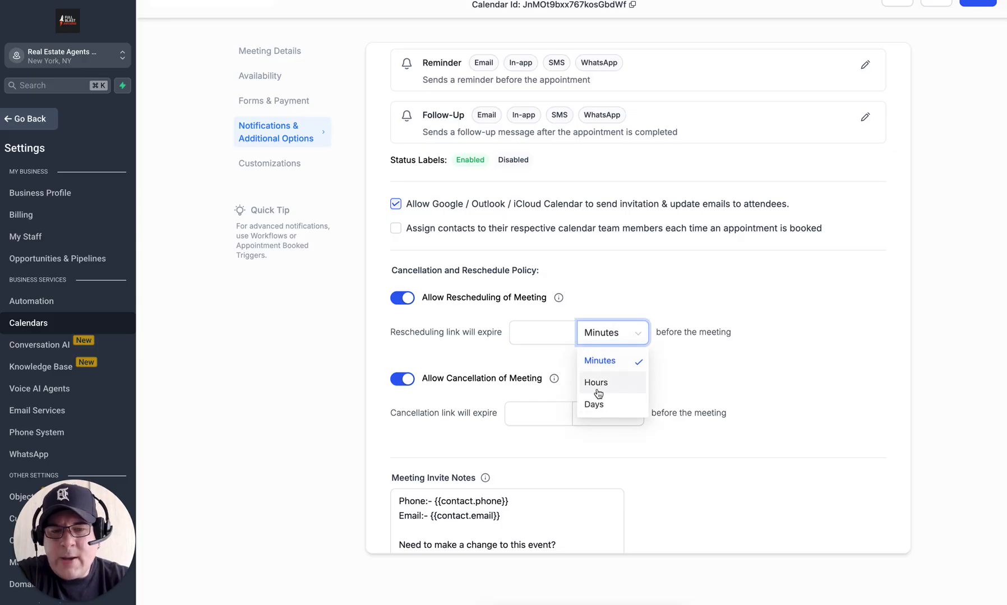
{"action": "left_click", "coordinate": [593, 404]}
{"action": "left_click", "coordinate": [535, 333]}
{"action": "type", "text": "1"}
{"action": "left_click", "coordinate": [743, 343]}
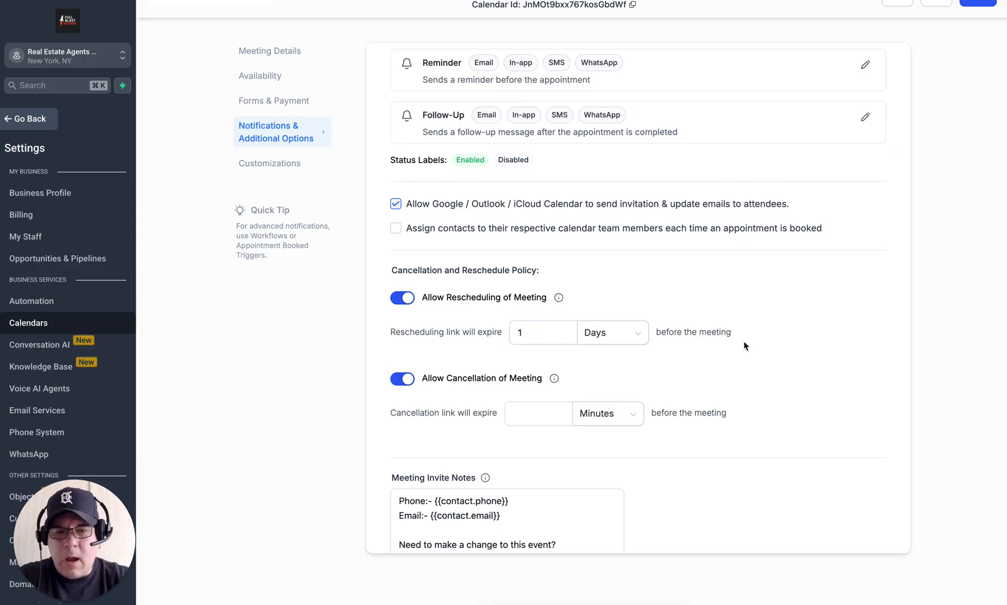
Step: Make the cancellation link expire 1 day before the meeting and save the settings
{"action": "scroll", "coordinate": [721, 412], "scroll_direction": "down", "scroll_amount": 1}
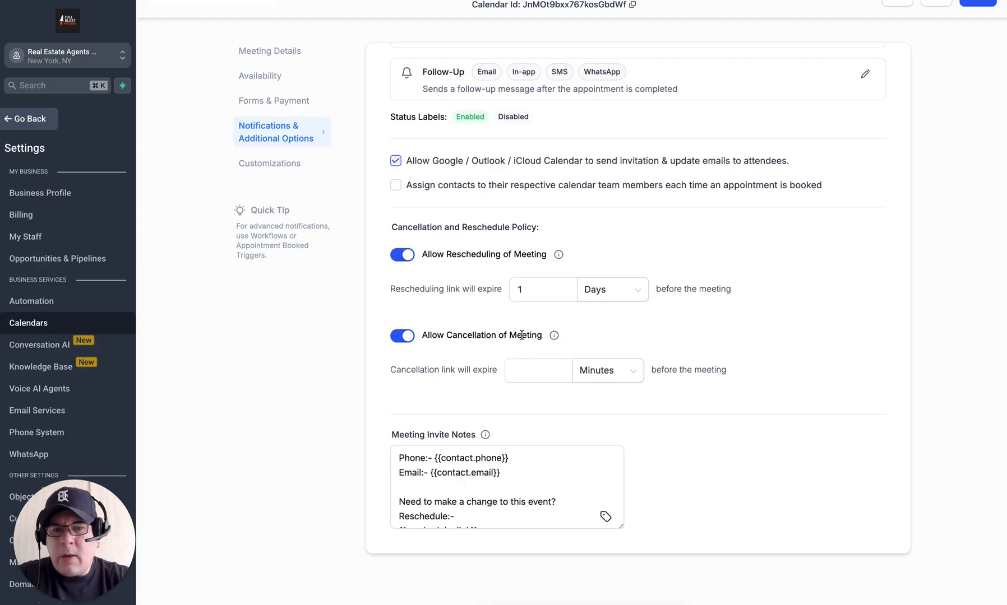
{"action": "left_click", "coordinate": [540, 368]}
{"action": "type", "text": "1"}
{"action": "left_click", "coordinate": [608, 376]}
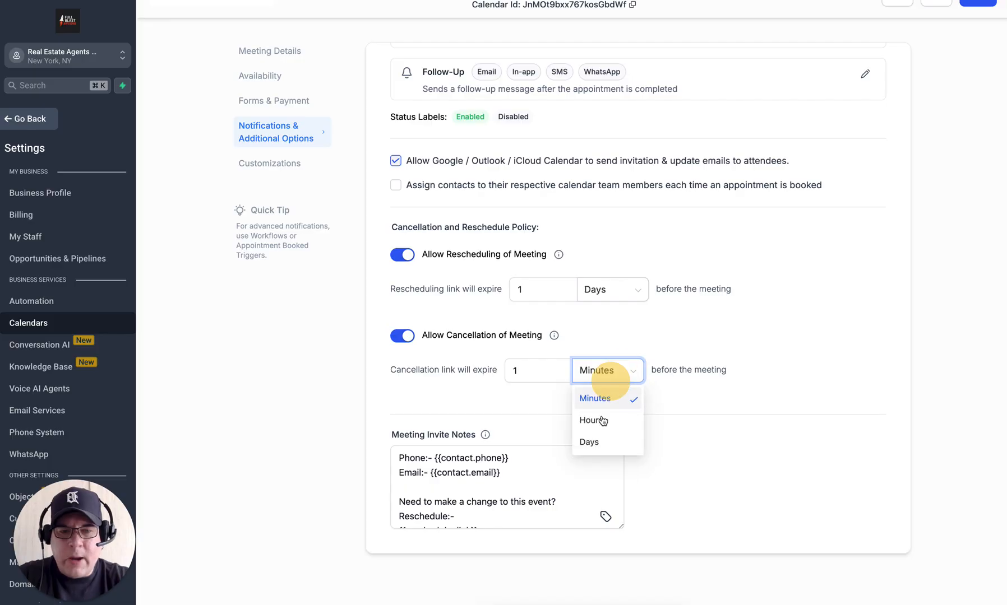
{"action": "left_click", "coordinate": [590, 443]}
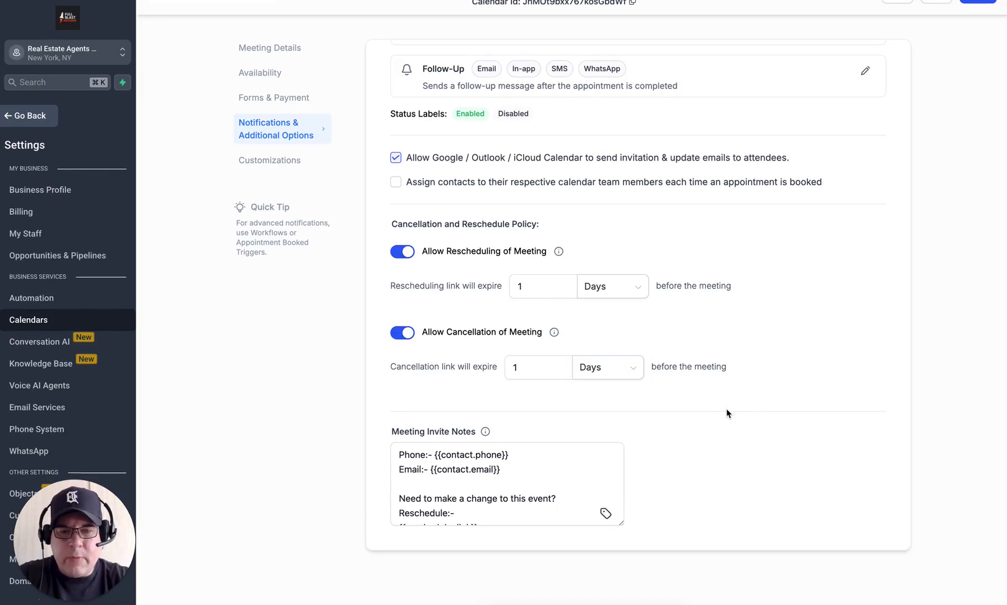
{"action": "scroll", "coordinate": [725, 413], "scroll_direction": "up", "scroll_amount": 6}
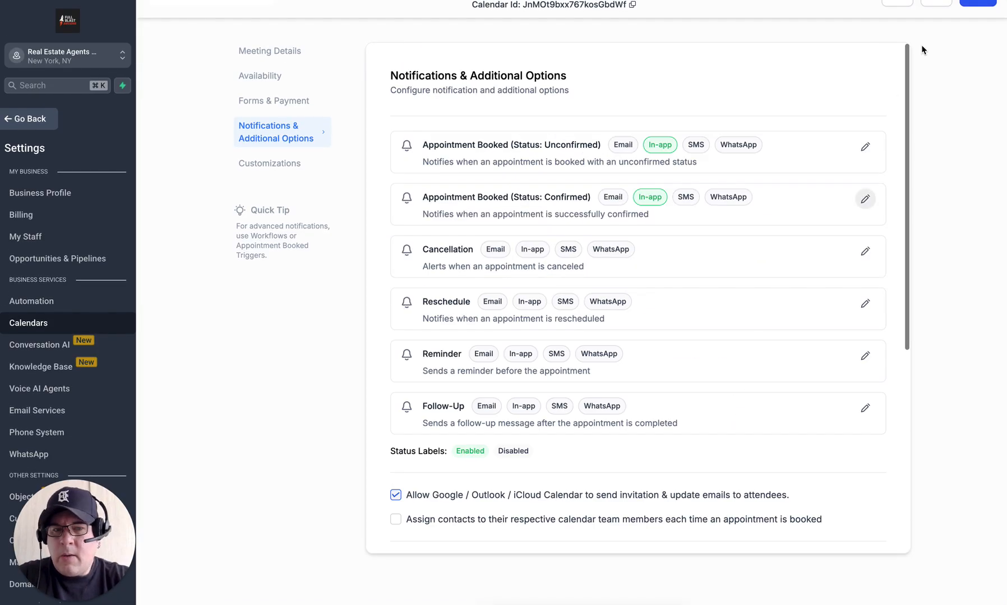
{"action": "left_click", "coordinate": [973, 3]}
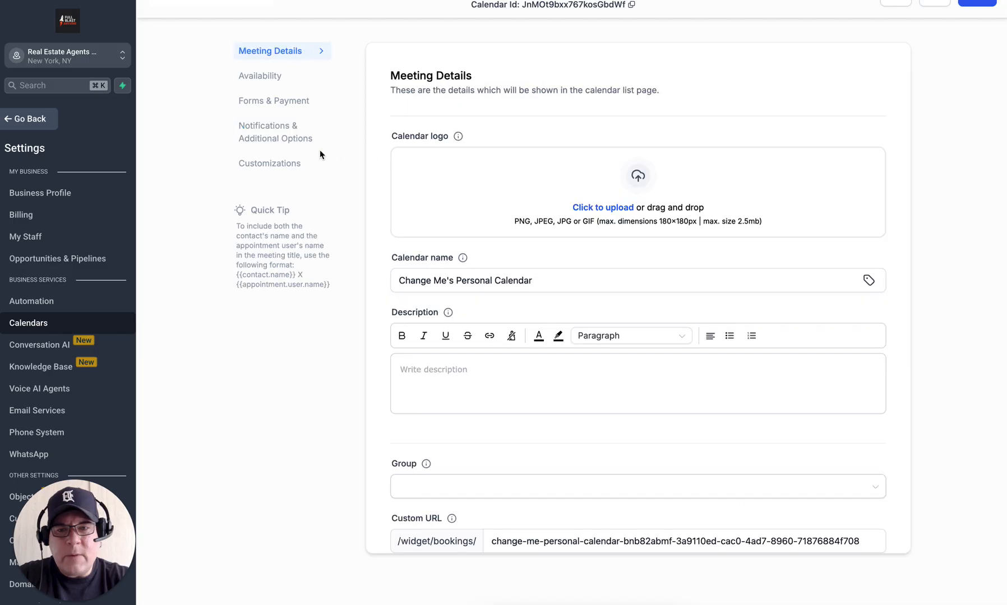
Step: Review the Customizations (Neo style, #178af6ff primary colour, 'Schedule Meeting' text) and copy the Calendar Id
{"action": "left_click", "coordinate": [285, 164]}
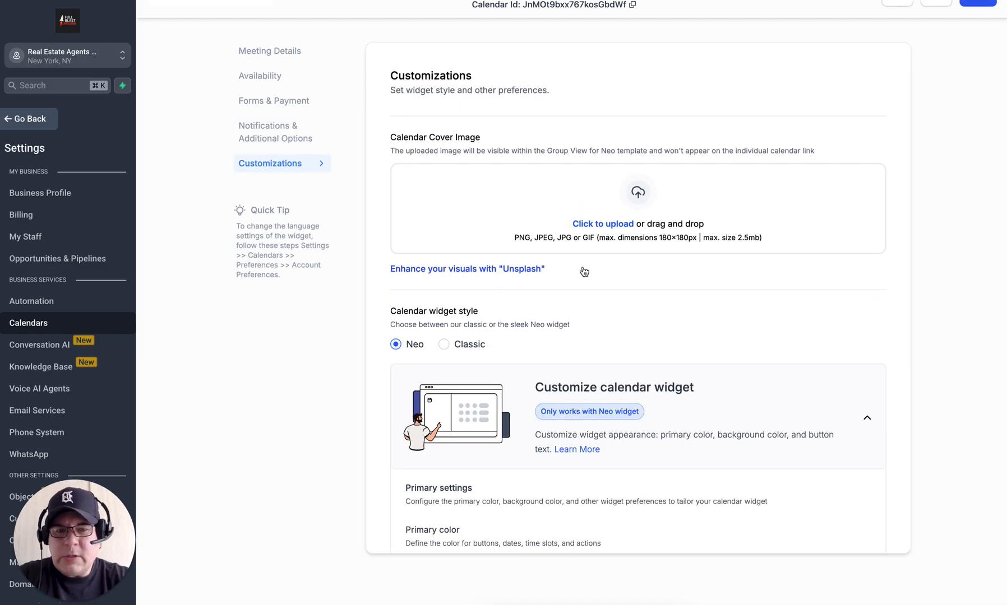
{"action": "scroll", "coordinate": [755, 287], "scroll_direction": "down", "scroll_amount": 3}
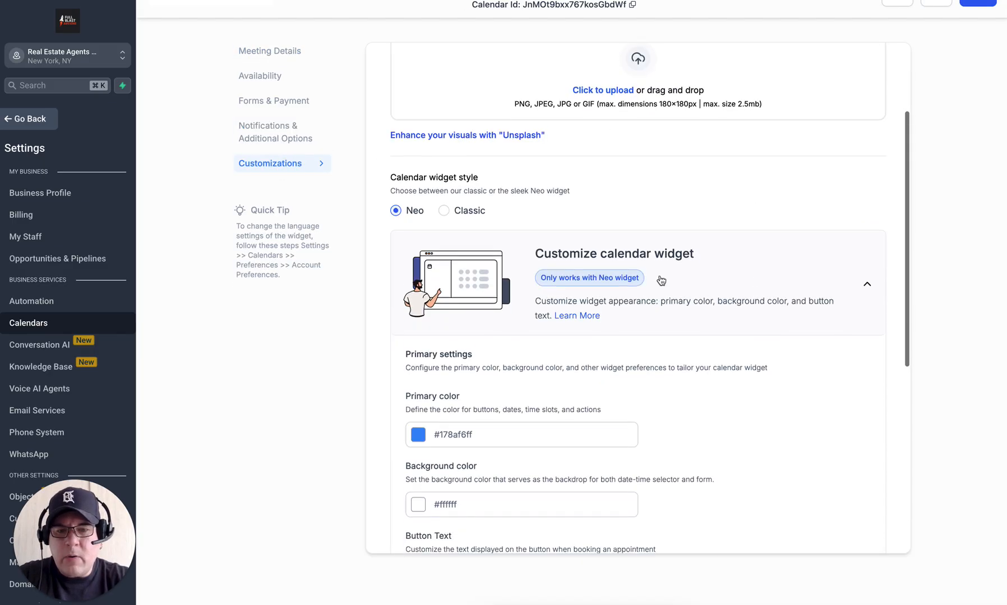
{"action": "scroll", "coordinate": [565, 370], "scroll_direction": "down", "scroll_amount": 5}
{"action": "scroll", "coordinate": [566, 370], "scroll_direction": "up", "scroll_amount": 5}
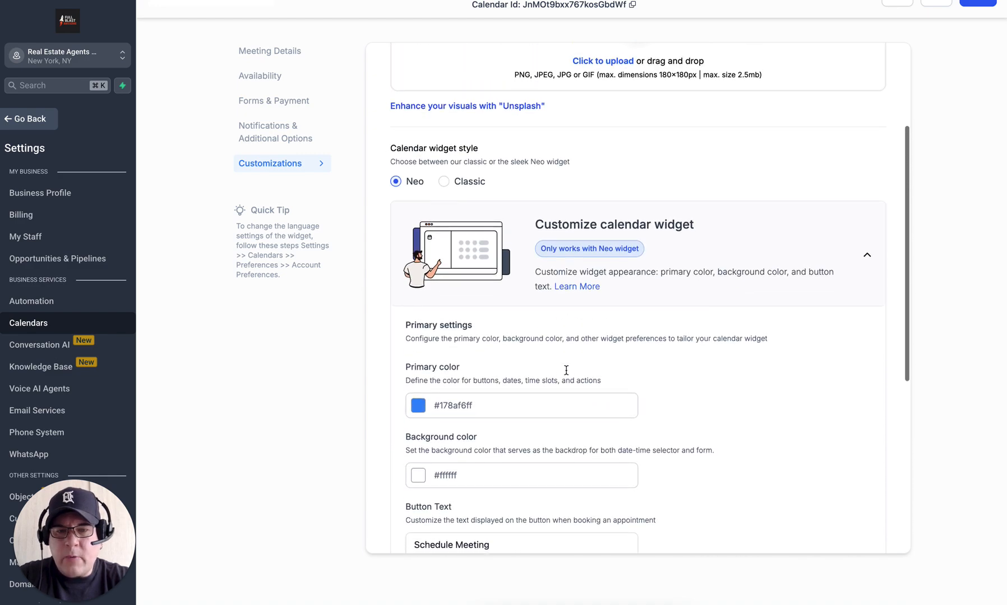
{"action": "scroll", "coordinate": [566, 370], "scroll_direction": "down", "scroll_amount": 6}
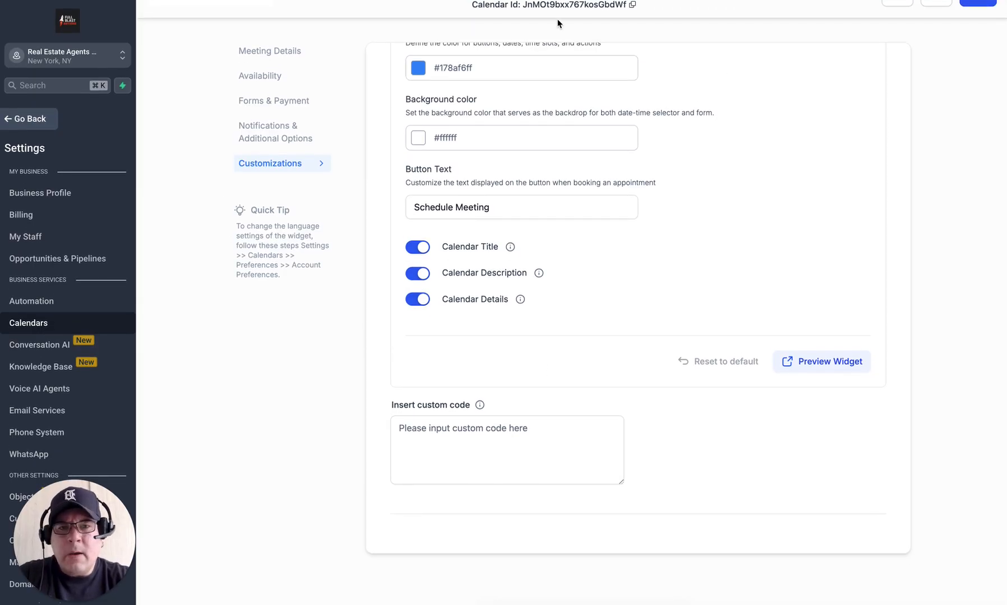
{"action": "left_click", "coordinate": [610, 8]}
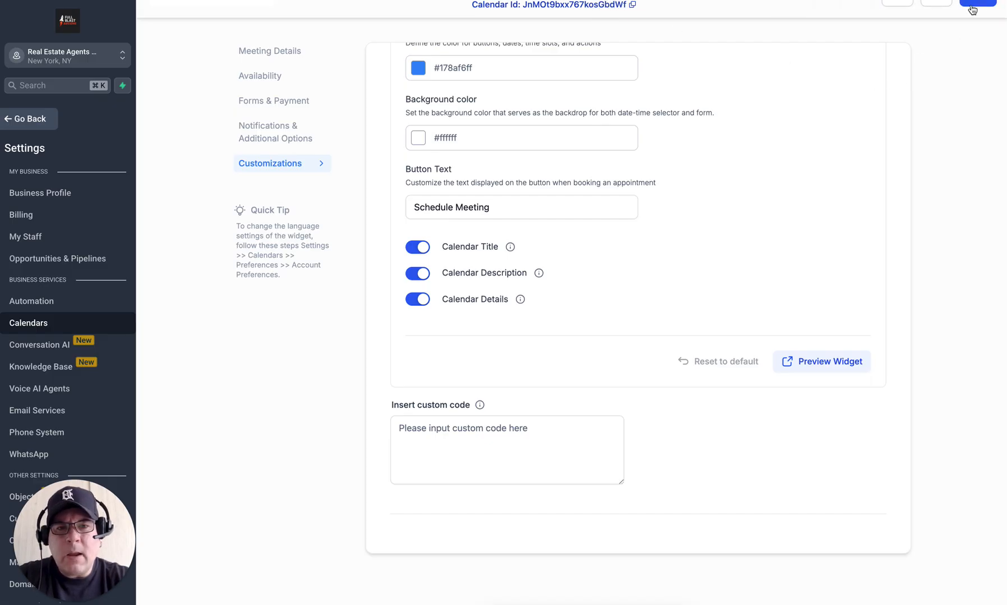
Step: Save the customizations and go back to the Calendars week view for Dec 21–27, 2025
{"action": "left_click", "coordinate": [974, 7]}
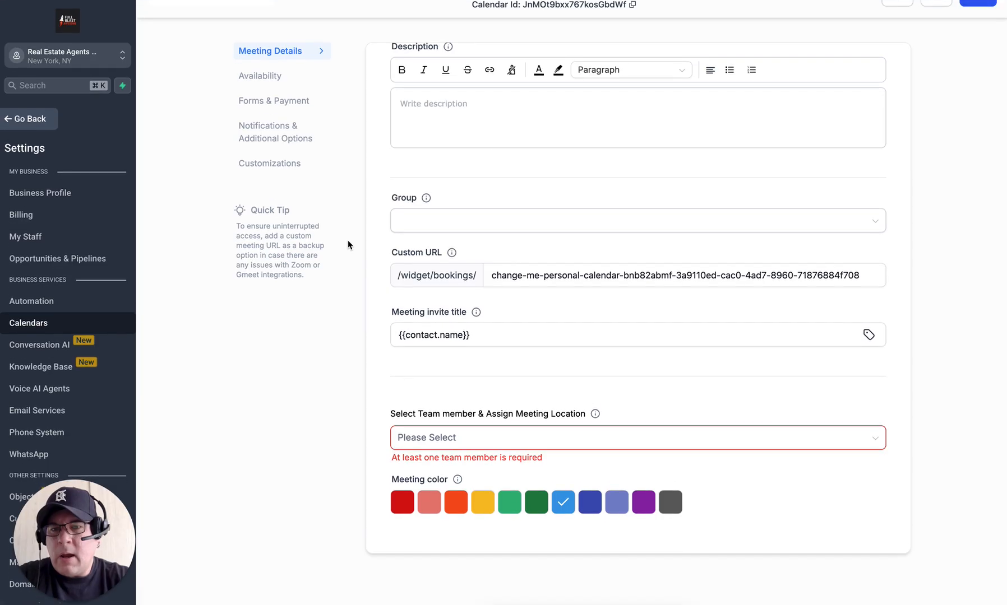
{"action": "left_click", "coordinate": [19, 120]}
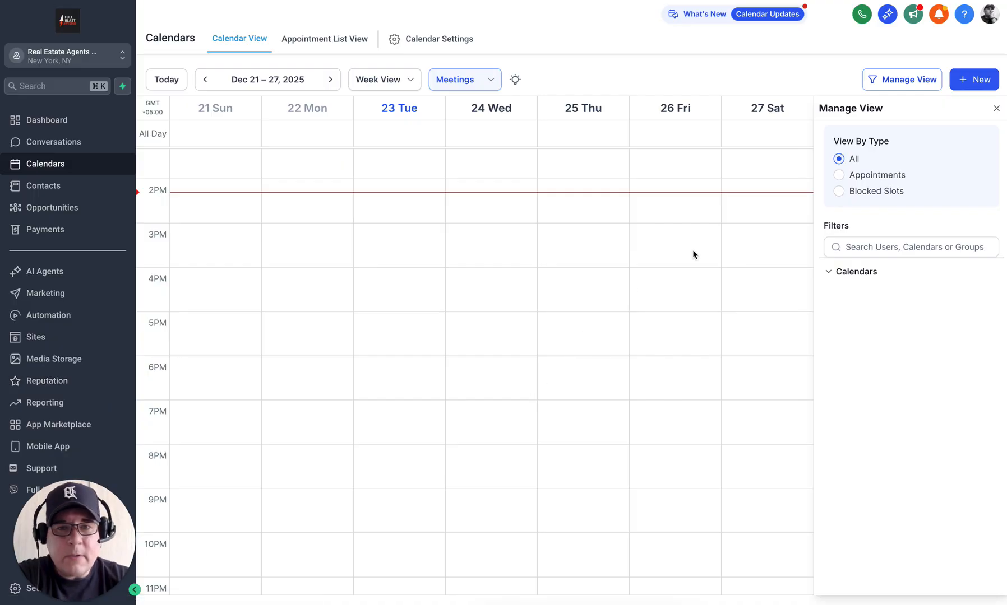
Step: Open Calendar Settings from the Calendars page
{"action": "left_click", "coordinate": [441, 39]}
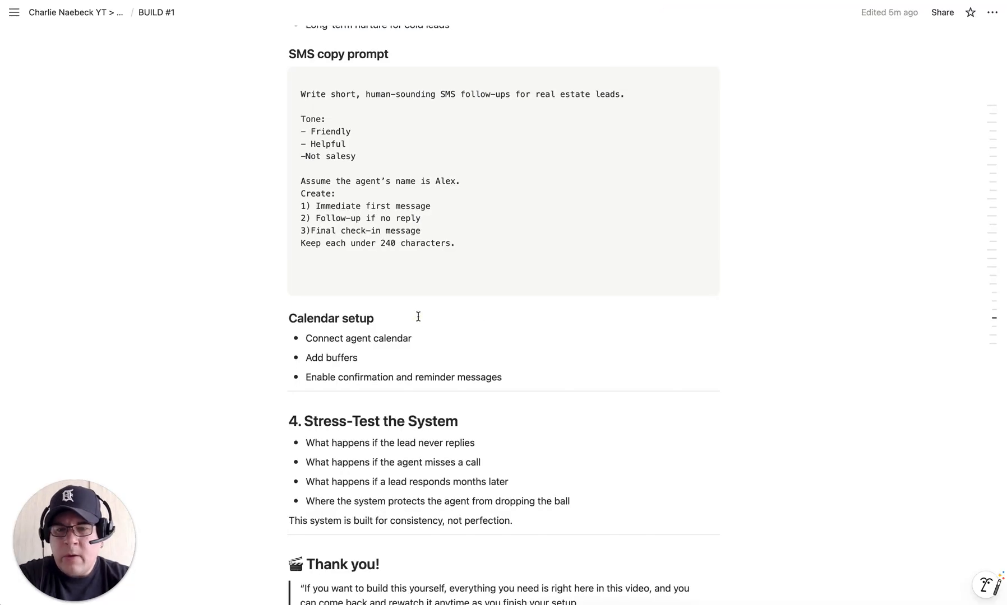
Step: Append ' - Done' to the Notion Calendar setup heading and scroll back to the top
{"action": "left_click", "coordinate": [416, 318]}
{"action": "type", "text": "- "}
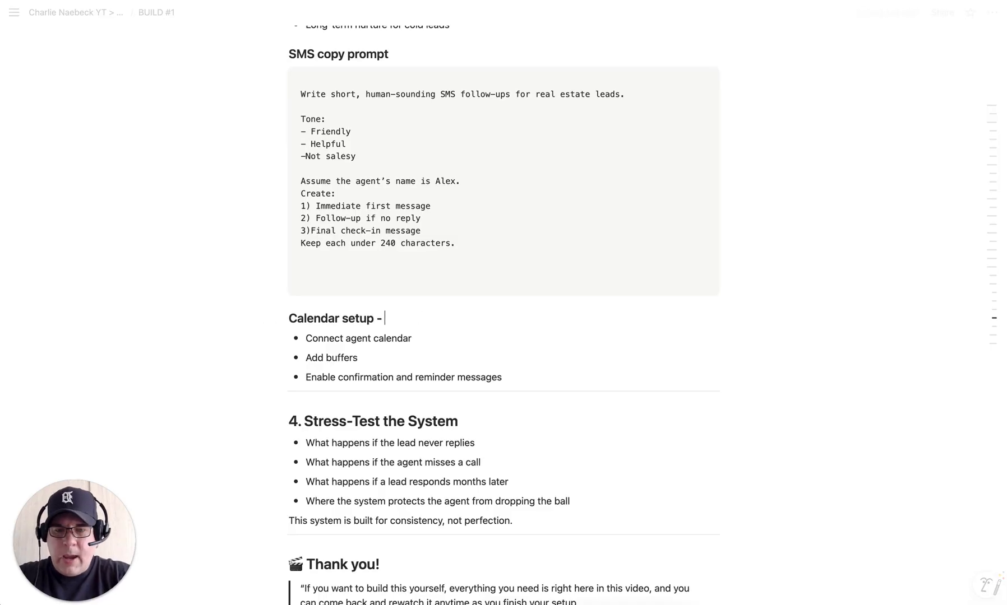
{"action": "type", "text": "Done"}
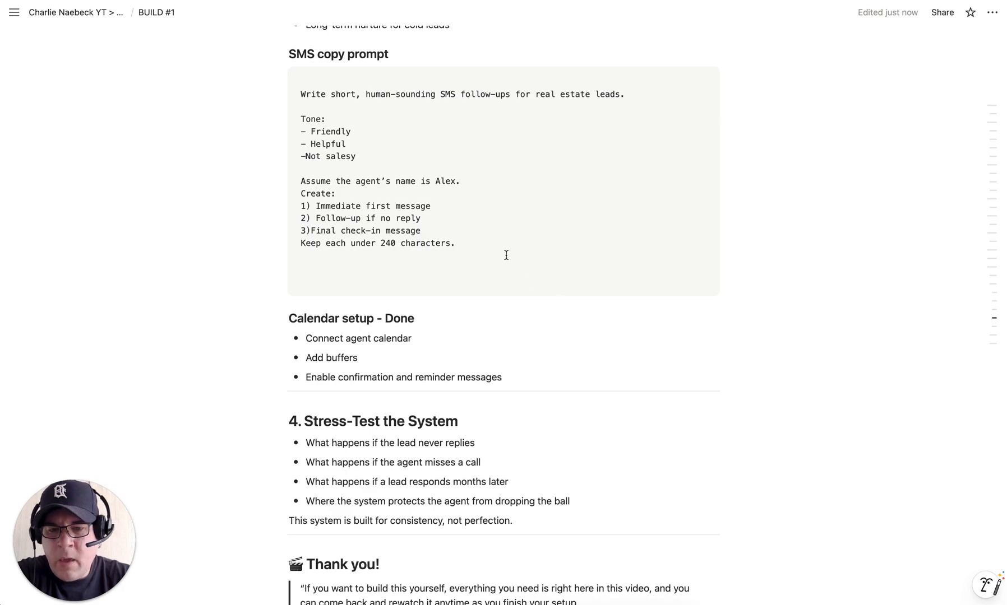
{"action": "scroll", "coordinate": [505, 255], "scroll_direction": "up", "scroll_amount": 1}
{"action": "scroll", "coordinate": [505, 255], "scroll_direction": "up", "scroll_amount": 20}
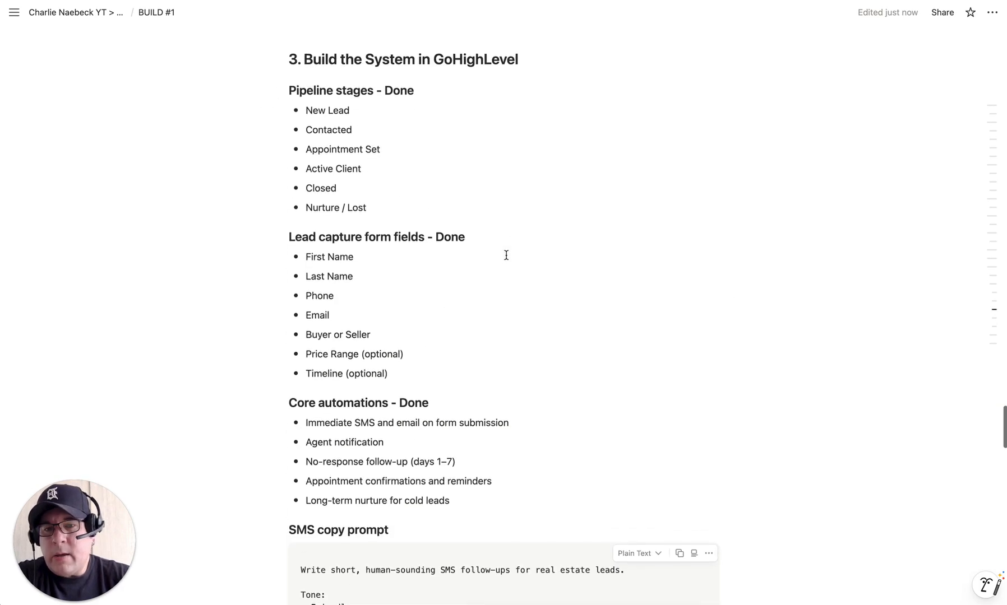
{"action": "scroll", "coordinate": [506, 255], "scroll_direction": "up", "scroll_amount": 20}
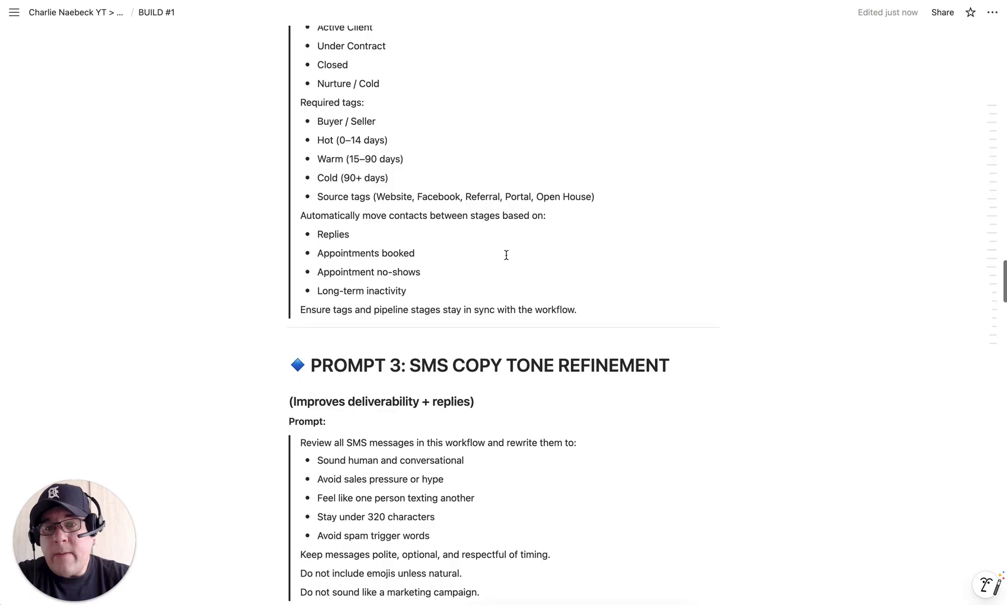
{"action": "scroll", "coordinate": [505, 255], "scroll_direction": "up", "scroll_amount": 20}
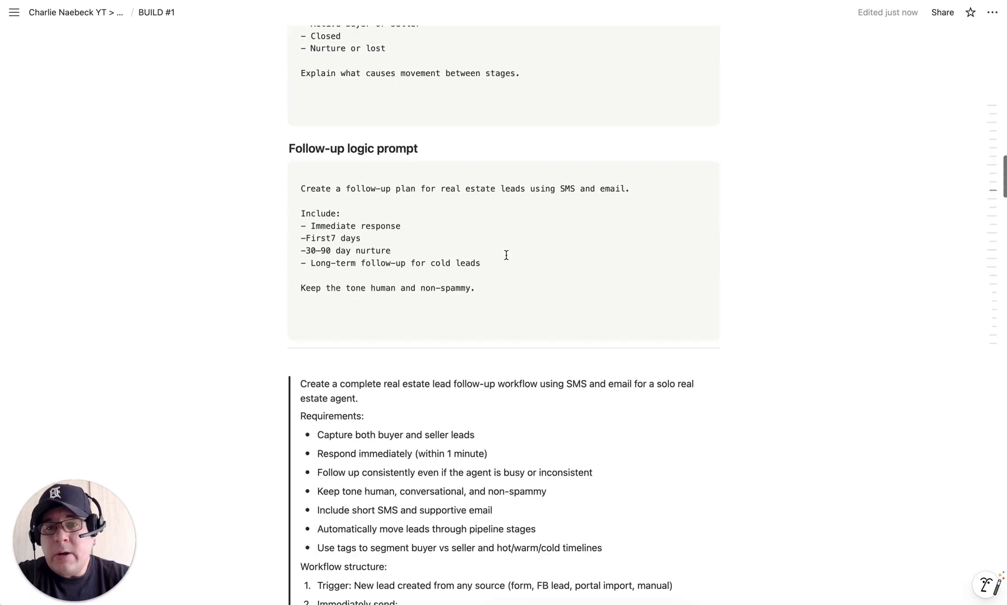
{"action": "scroll", "coordinate": [506, 255], "scroll_direction": "up", "scroll_amount": 15}
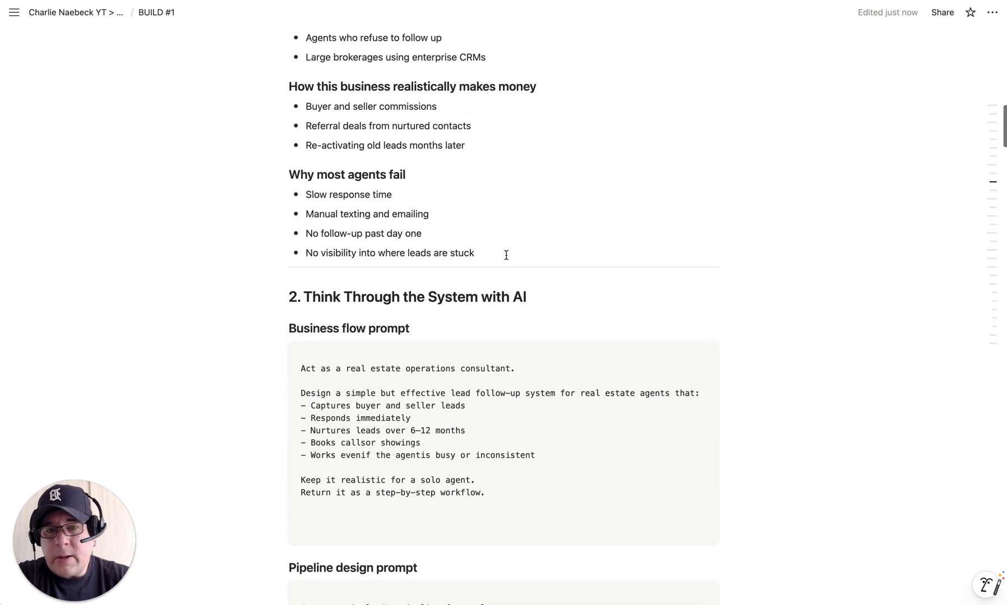
{"action": "scroll", "coordinate": [506, 255], "scroll_direction": "up", "scroll_amount": 7}
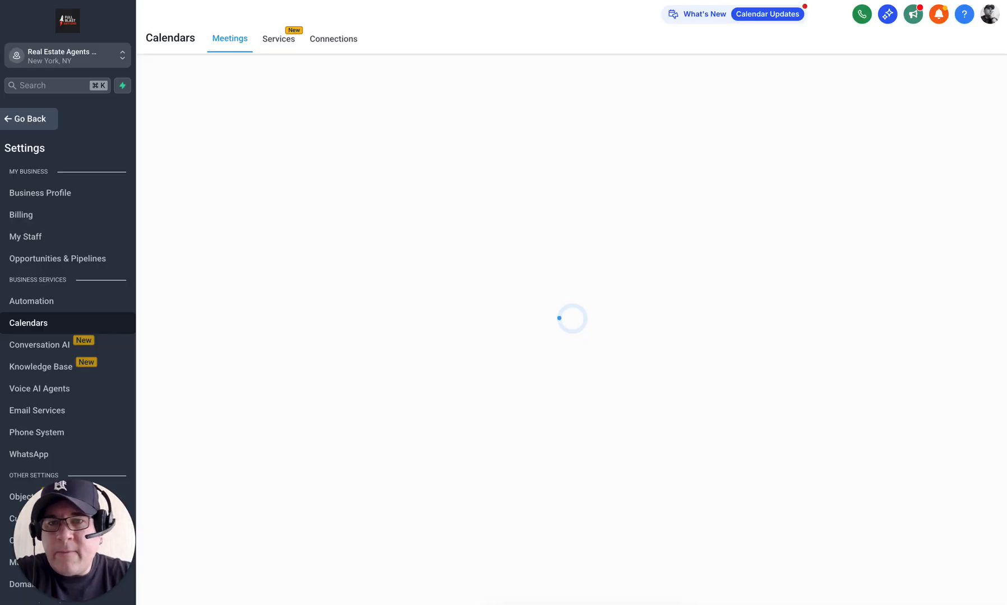
Step: Return from settings to the empty Calendar View for Dec 21–27, 2025
{"action": "left_click", "coordinate": [36, 122]}
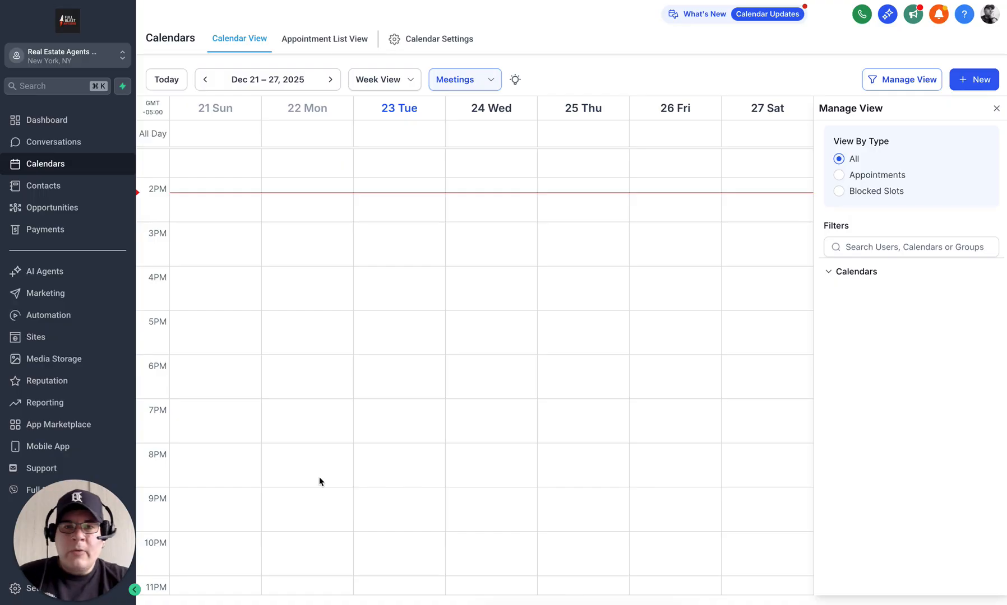
Step: On the BUILD #1 page, add a comma after "anytime" in the Thank you $197 monthly line
{"action": "key", "text": "ctrl+Tab"}
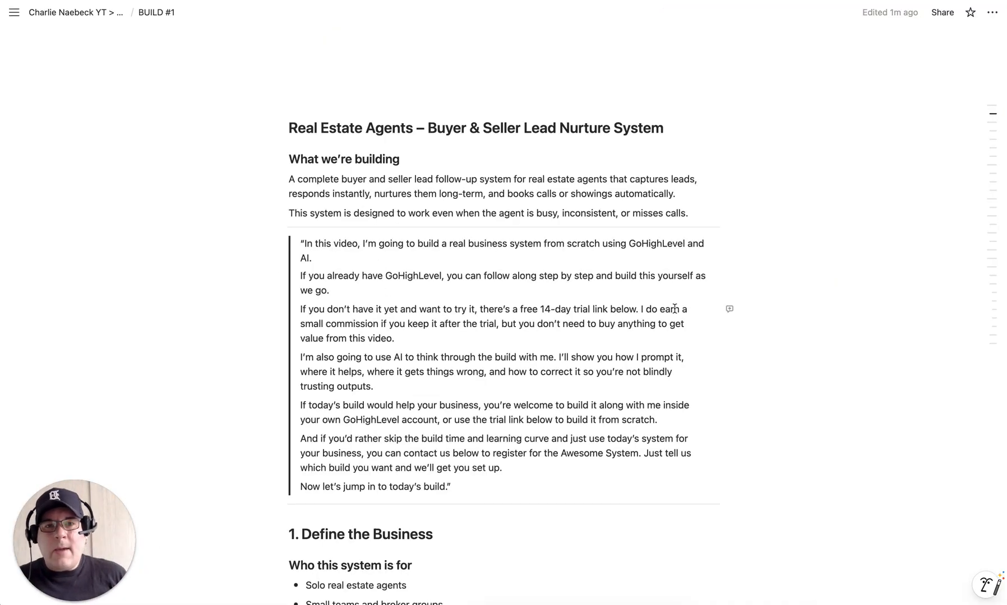
{"action": "scroll", "coordinate": [674, 309], "scroll_direction": "down", "scroll_amount": 15}
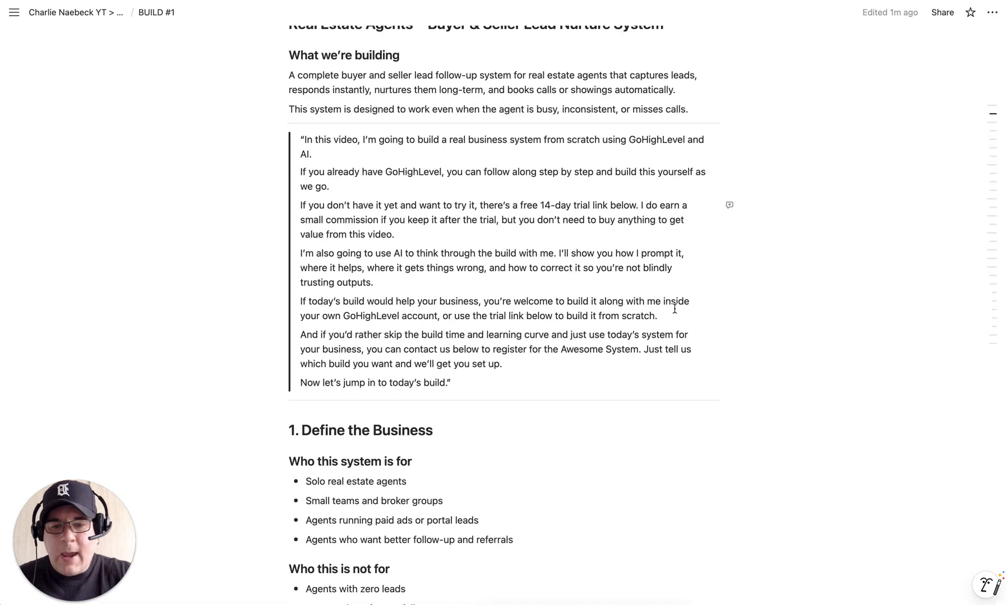
{"action": "scroll", "coordinate": [674, 308], "scroll_direction": "down", "scroll_amount": 20}
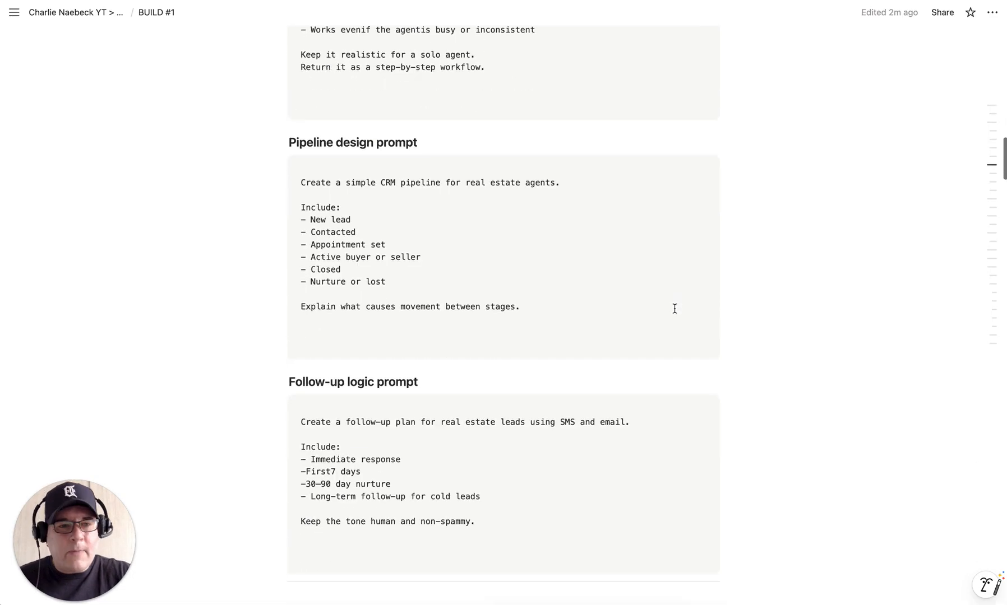
{"action": "scroll", "coordinate": [674, 309], "scroll_direction": "down", "scroll_amount": 20}
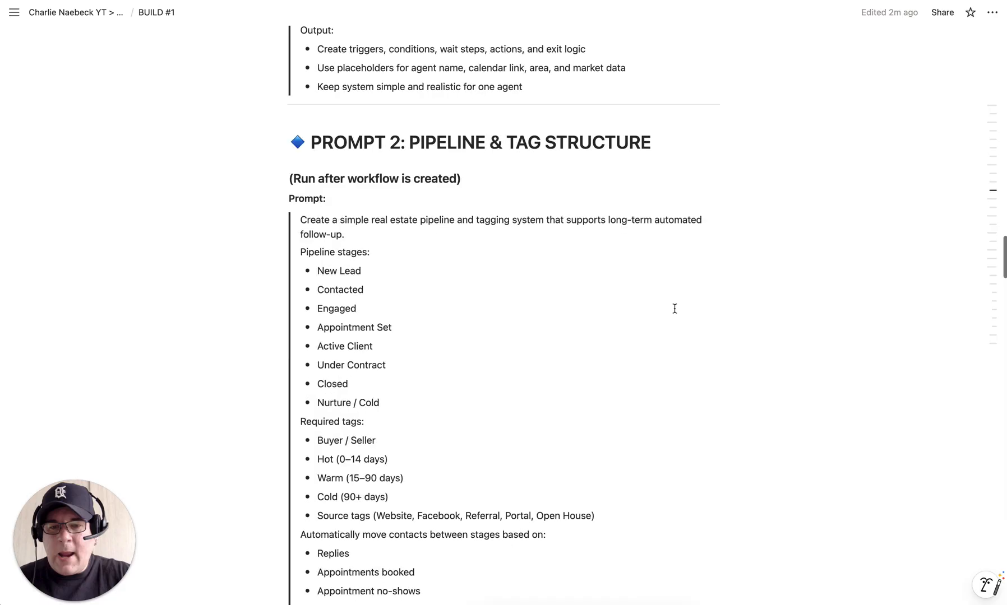
{"action": "scroll", "coordinate": [675, 309], "scroll_direction": "down", "scroll_amount": 20}
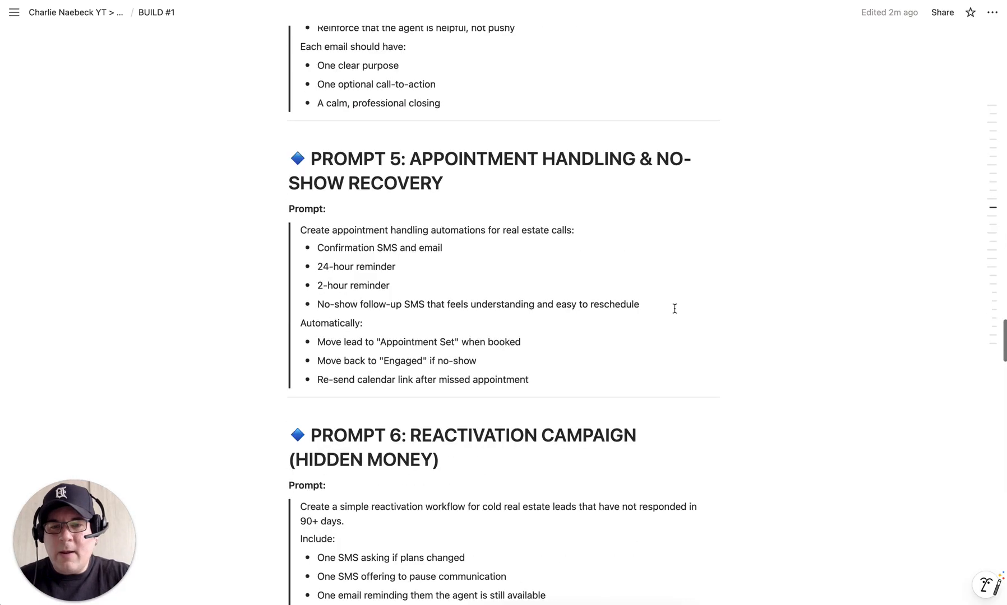
{"action": "scroll", "coordinate": [675, 309], "scroll_direction": "down", "scroll_amount": 15}
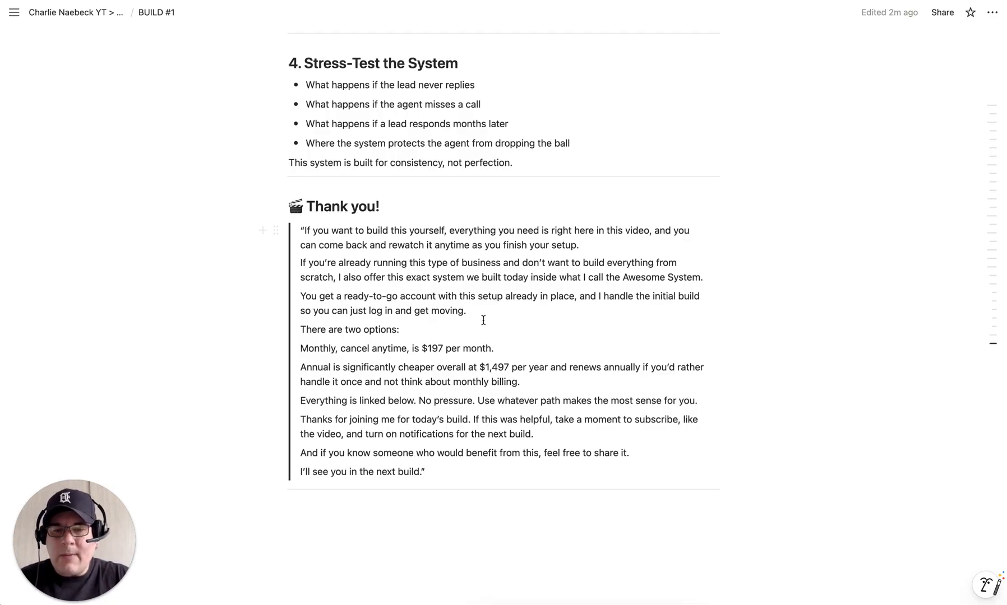
{"action": "left_click", "coordinate": [408, 349]}
{"action": "type", "text": ","}
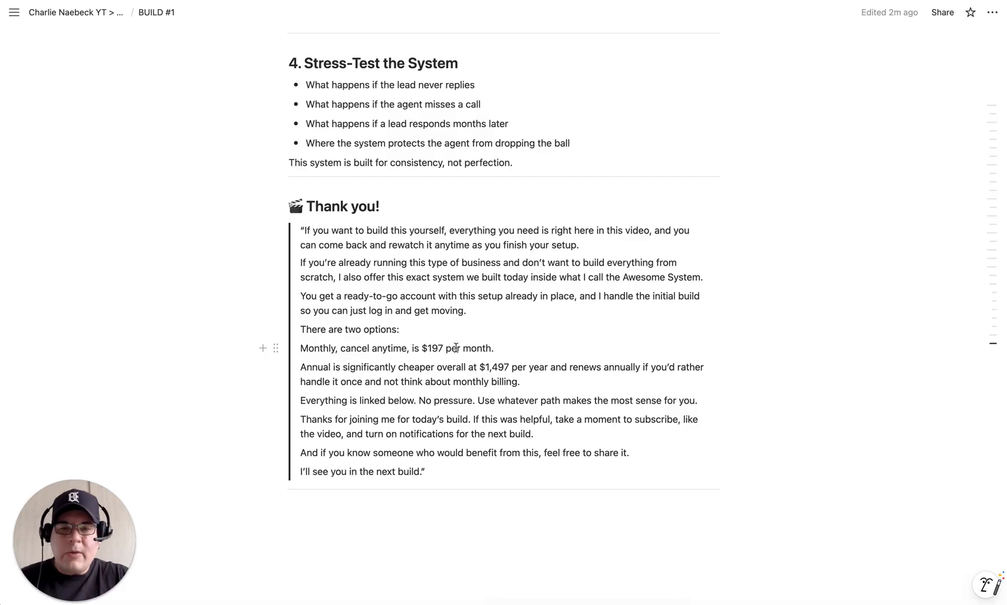